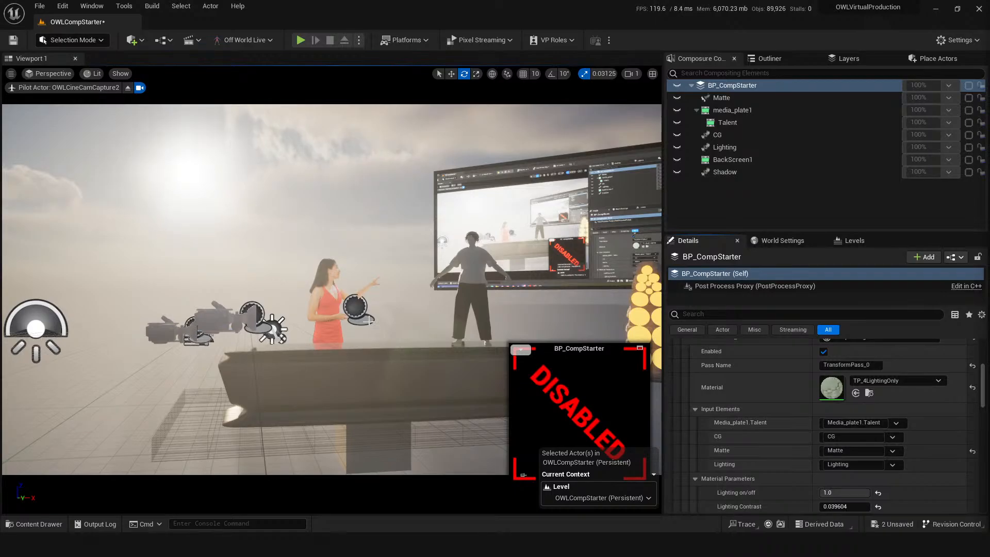
- Reframe the piloted camera on the desk and enable rendering for BP_CompStarter, Matte, media_plate1, Talent, CG, Lighting and BackScreen1
{"action": "scroll", "coordinate": [374, 370], "scroll_direction": "up", "scroll_amount": 1}
{"action": "right_click_drag", "start_coordinate": [373, 370], "coordinate": [387, 331]}
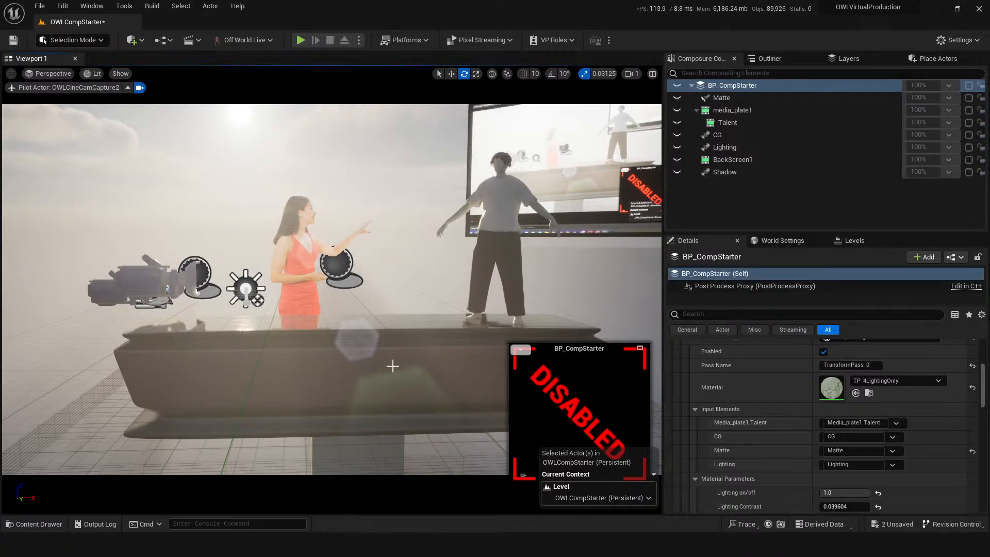
{"action": "left_click", "coordinate": [678, 86]}
{"action": "left_click", "coordinate": [677, 98]}
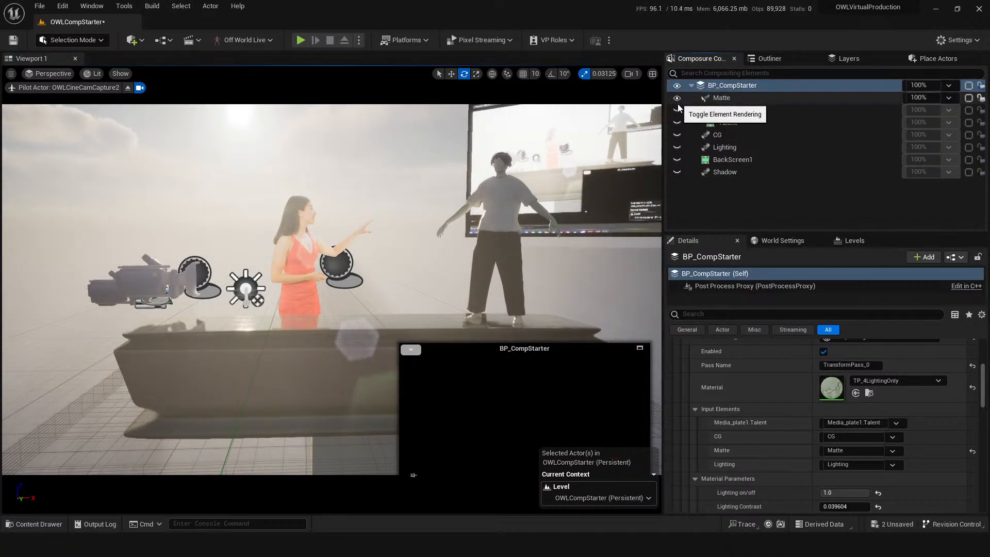
{"action": "left_click", "coordinate": [678, 111]}
{"action": "left_click", "coordinate": [677, 123]}
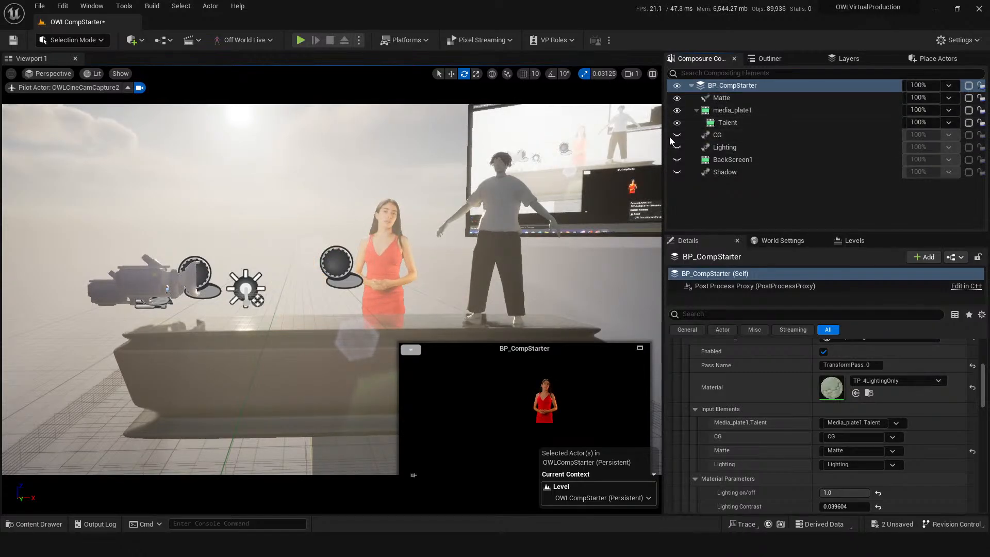
{"action": "left_click", "coordinate": [677, 136]}
{"action": "left_click", "coordinate": [678, 147]}
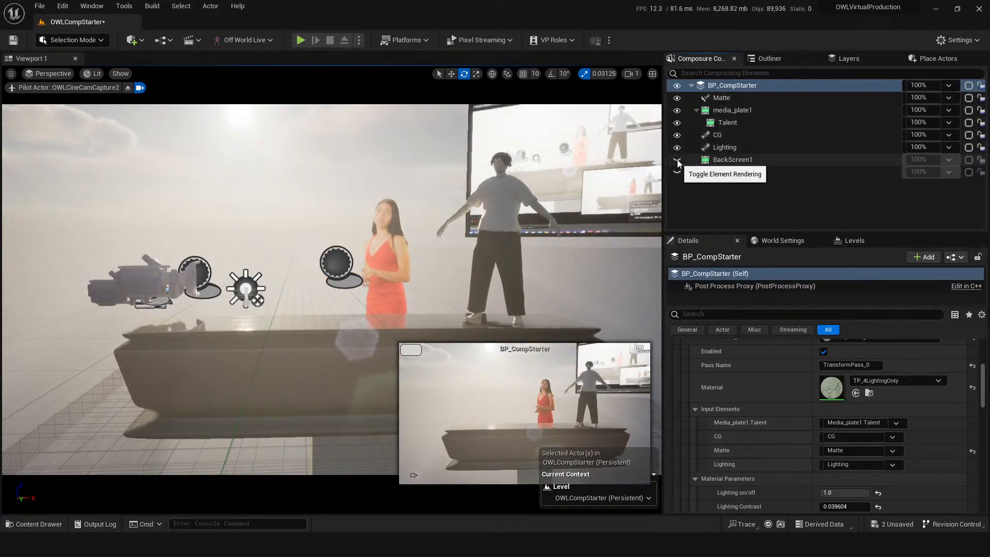
{"action": "left_click", "coordinate": [677, 160]}
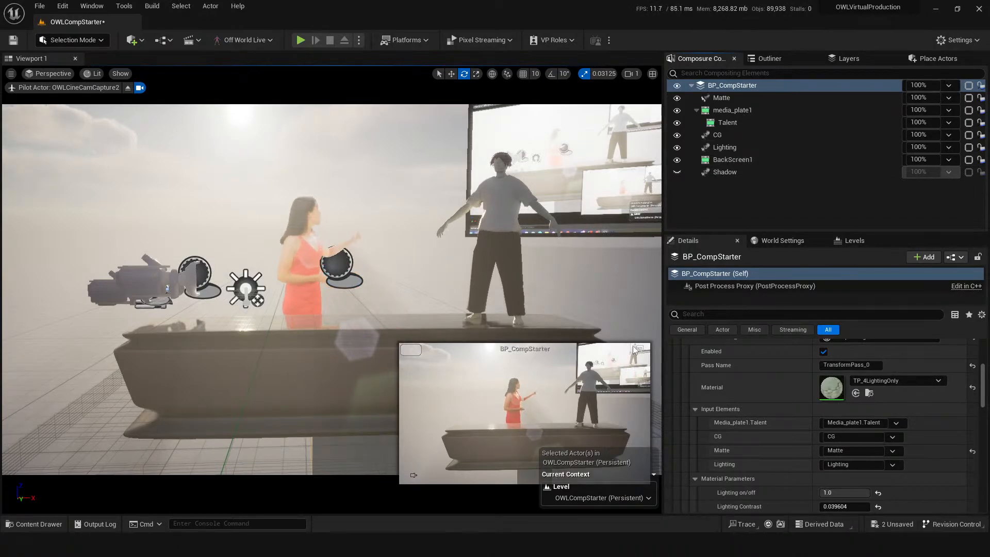
- Open the BP_CompStarter preview in its own window and fly the piloted camera around the talent to examine the composite lighting
{"action": "left_click", "coordinate": [613, 437]}
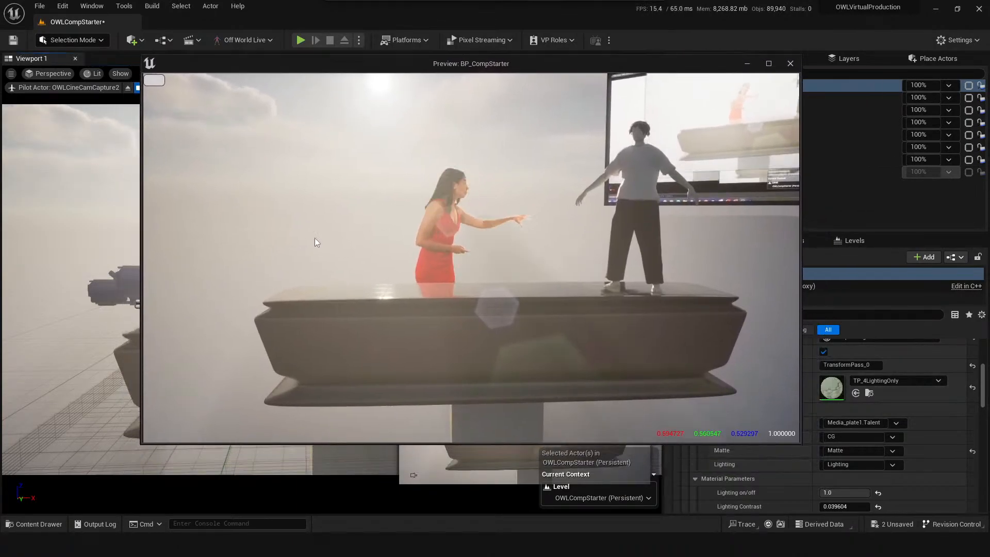
{"action": "right_click_drag", "start_coordinate": [73, 202], "coordinate": [129, 308]}
{"action": "key", "text": "w"}
{"action": "key", "text": "s"}
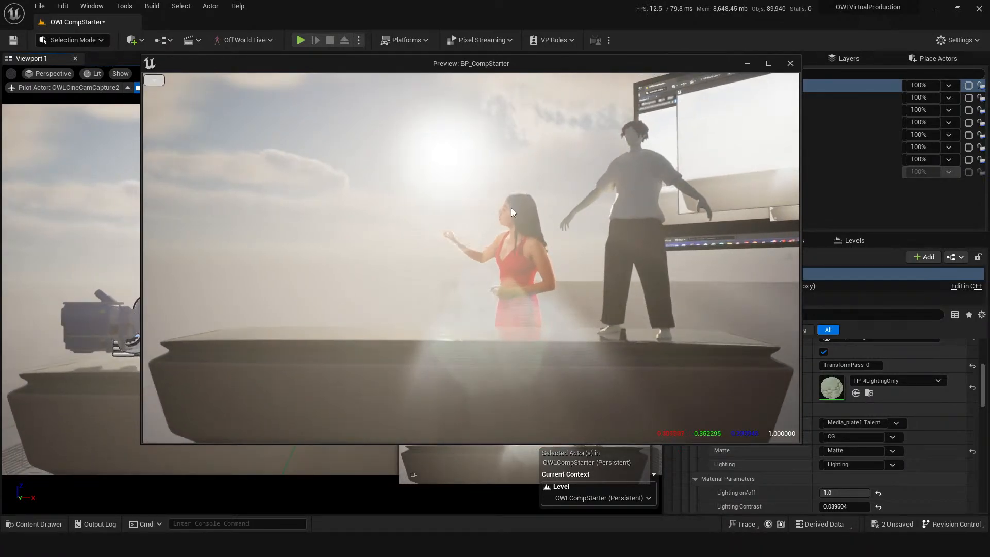
{"action": "right_click_drag", "start_coordinate": [58, 283], "coordinate": [57, 282]}
{"action": "key", "text": "d"}
{"action": "key", "text": "q"}
{"action": "key", "text": "a"}
{"action": "key", "text": "e"}
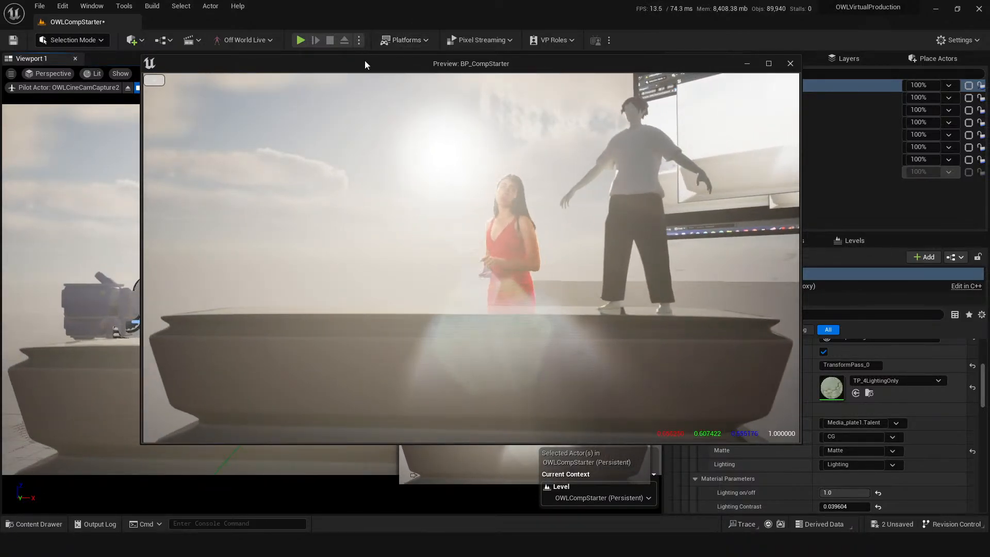
- Move the composite preview window aside and rotate the directional light to relight the talent and desk from different angles
{"action": "left_click_drag", "start_coordinate": [459, 69], "coordinate": [688, 99]}
{"action": "left_click", "coordinate": [232, 322]}
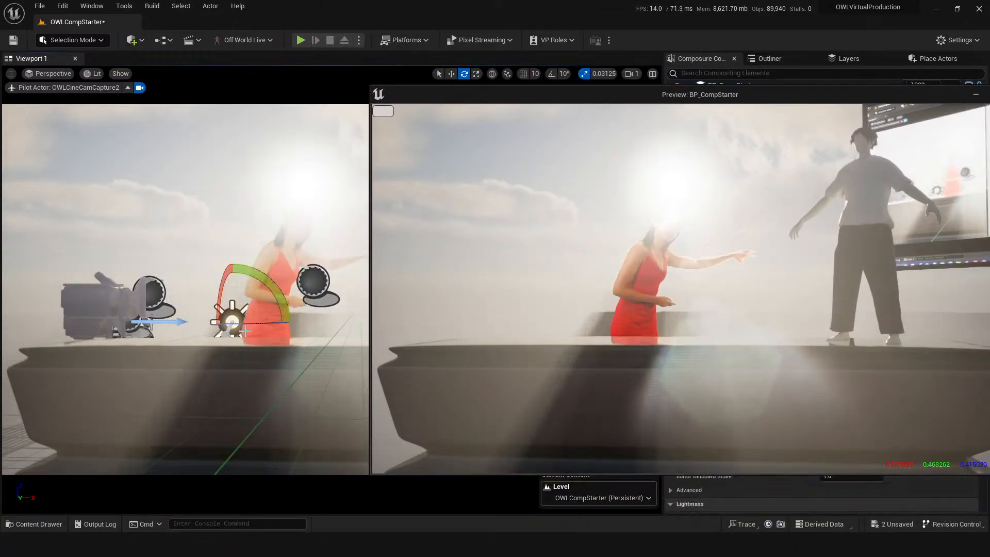
{"action": "left_click_drag", "start_coordinate": [234, 332], "coordinate": [225, 280]}
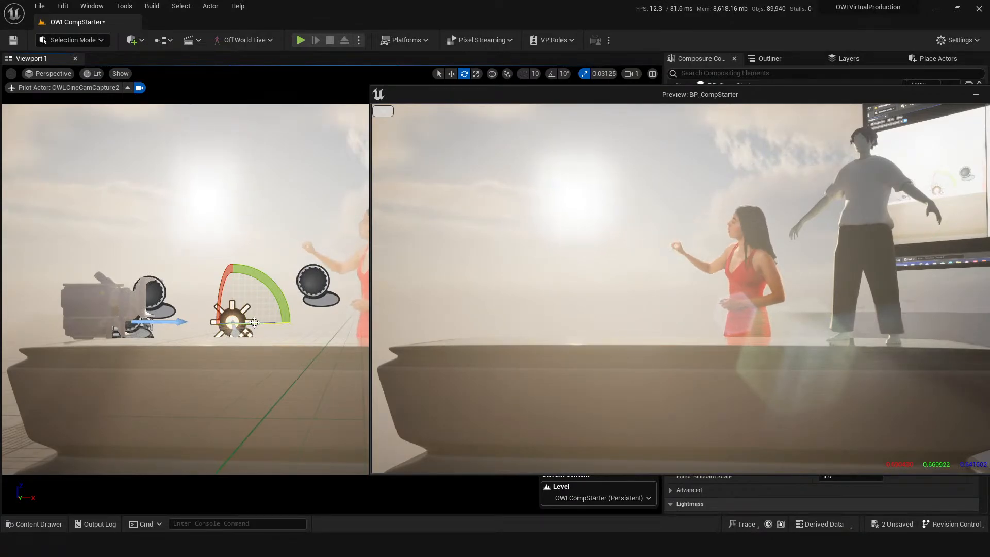
{"action": "mouse_move", "coordinate": [232, 327]}
{"action": "left_mouse_down"}
{"action": "mouse_move", "coordinate": [268, 326]}
{"action": "mouse_move", "coordinate": [232, 326]}
{"action": "left_mouse_up"}
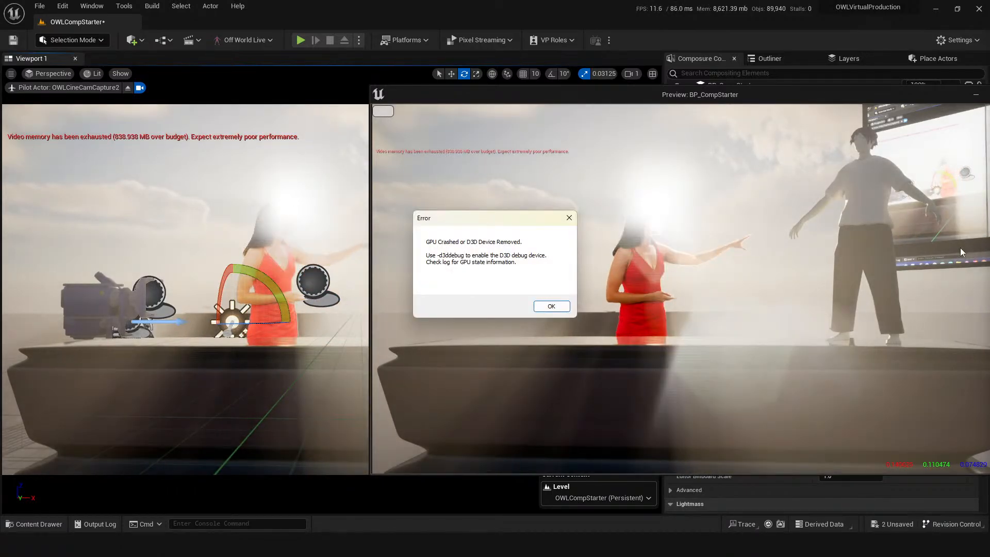
- Dismiss the GPU crash error, send the crash report with an editor restart, and skip restoring the auto-saved package
{"action": "left_click", "coordinate": [552, 305]}
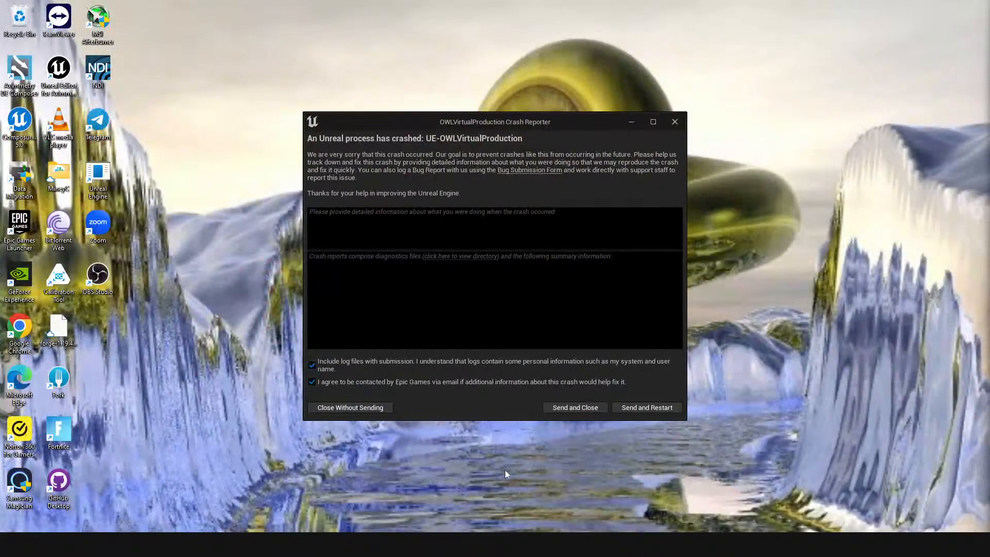
{"action": "left_click", "coordinate": [631, 409]}
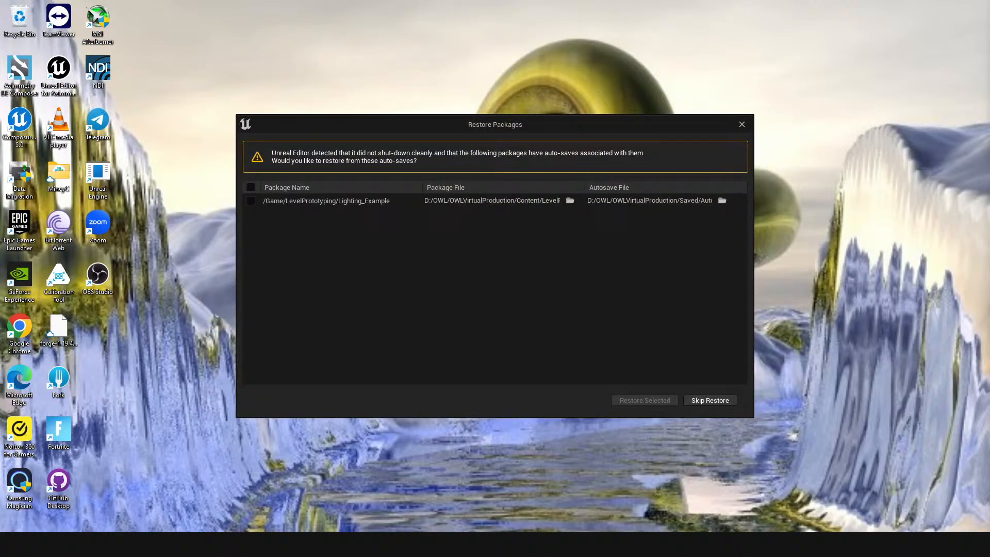
{"action": "left_click", "coordinate": [710, 400]}
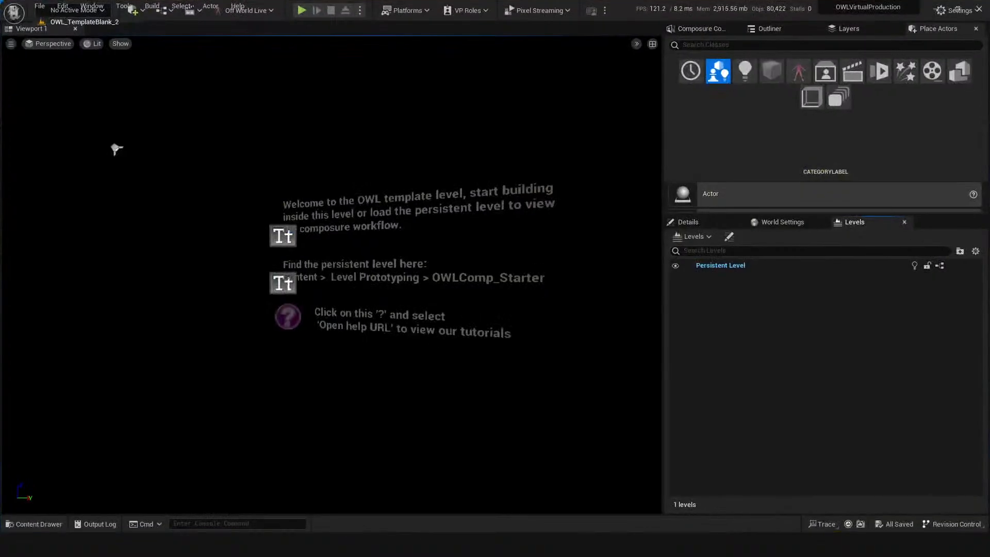
- Open the OWLCompStarter level from the LevelPrototyping folder
{"action": "left_click", "coordinate": [40, 7]}
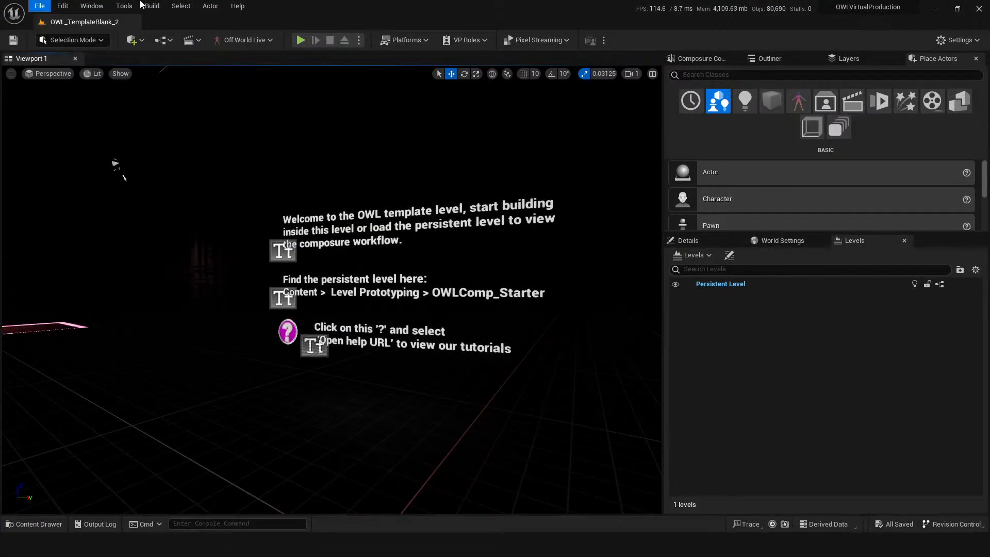
{"action": "left_click", "coordinate": [53, 45]}
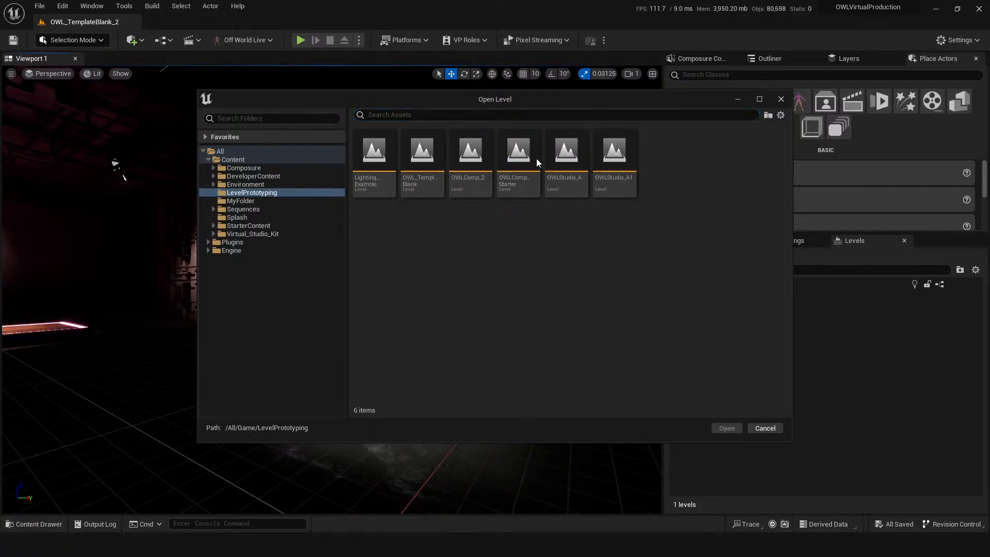
{"action": "left_click", "coordinate": [521, 154]}
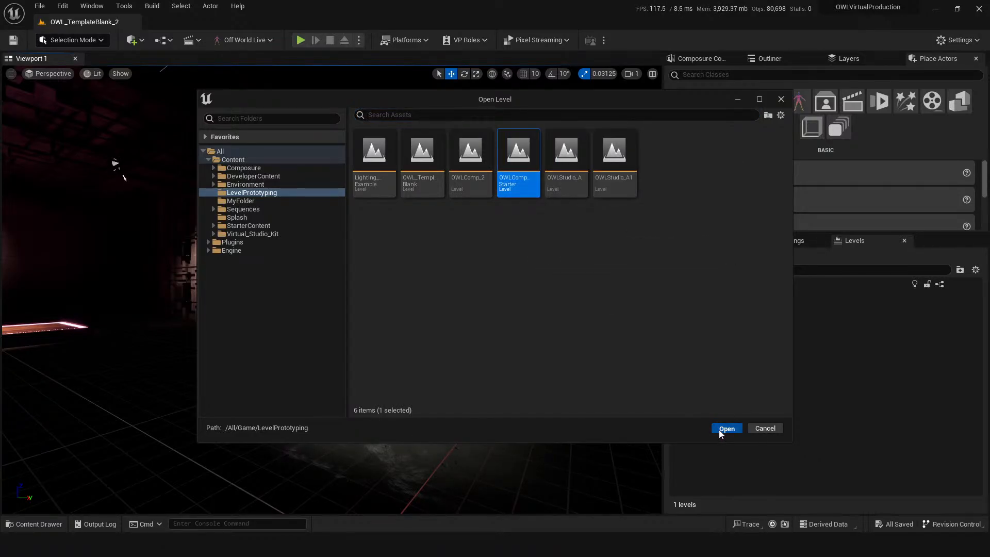
{"action": "key", "text": "Return"}
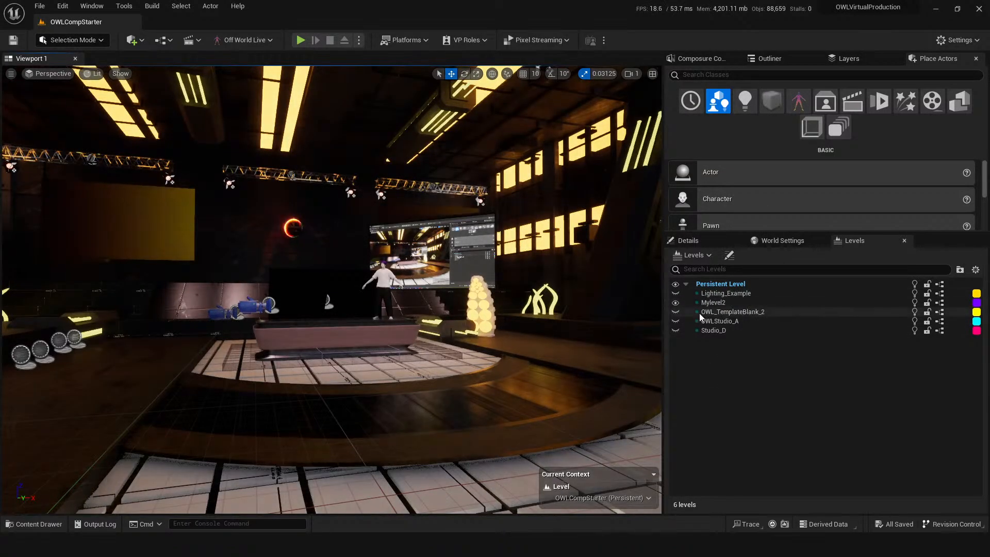
- Show the Lighting_Example sublevel and hide the Mylevel2 sublevel
{"action": "left_click", "coordinate": [676, 294]}
{"action": "scroll", "coordinate": [404, 423], "scroll_direction": "up", "scroll_amount": 6}
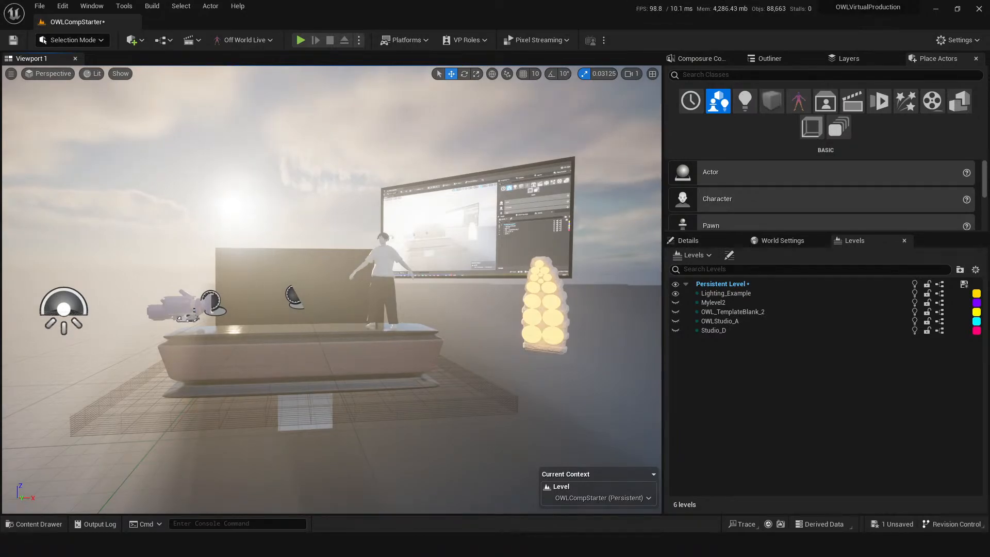
{"action": "left_click_drag", "start_coordinate": [989, 60], "coordinate": [989, 88]}
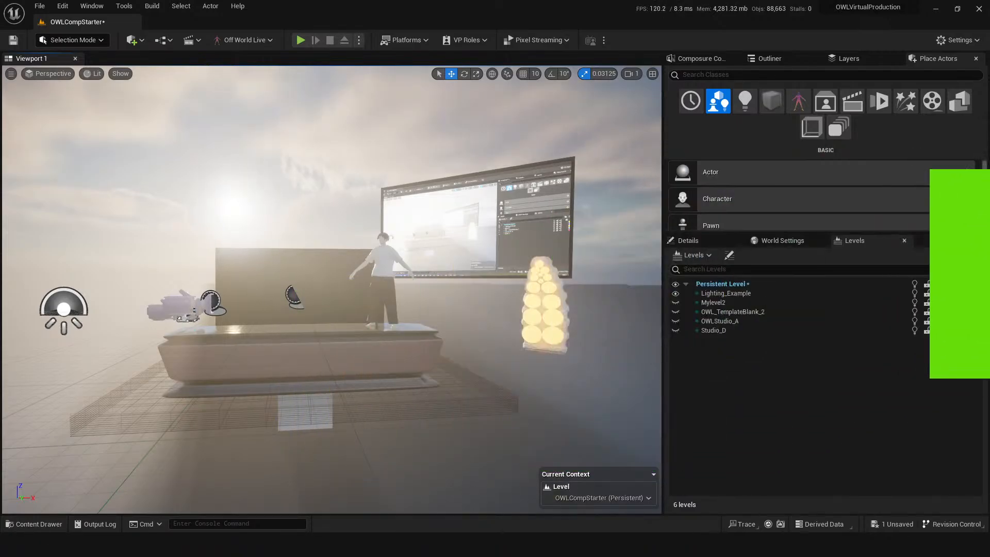
- Expand BP_CompStarter and its media_plate1 element in the Composure compositing elements, leaving media_plate1 selected
{"action": "left_click", "coordinate": [697, 60]}
{"action": "left_click", "coordinate": [279, 286]}
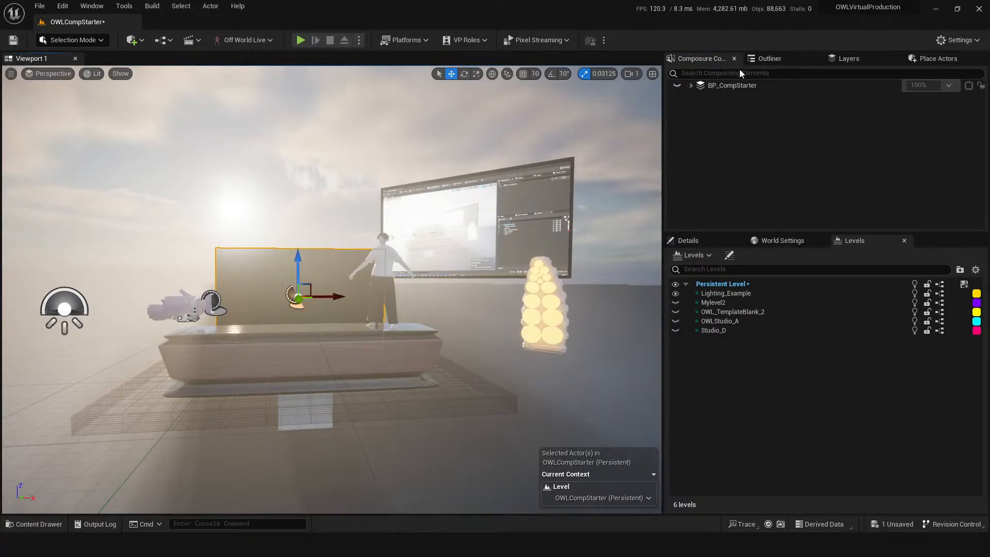
{"action": "left_click", "coordinate": [722, 85]}
{"action": "left_click", "coordinate": [691, 85]}
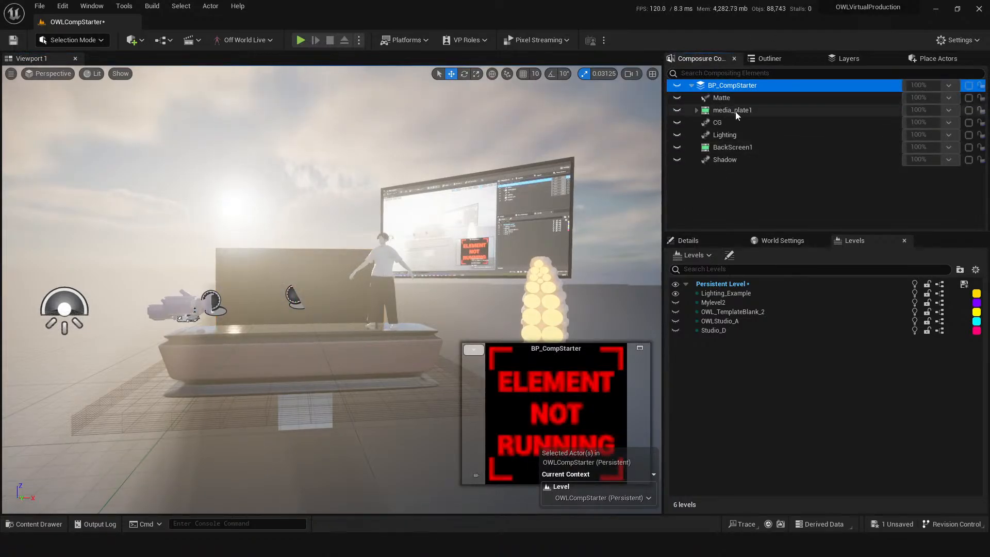
{"action": "left_click", "coordinate": [723, 98]}
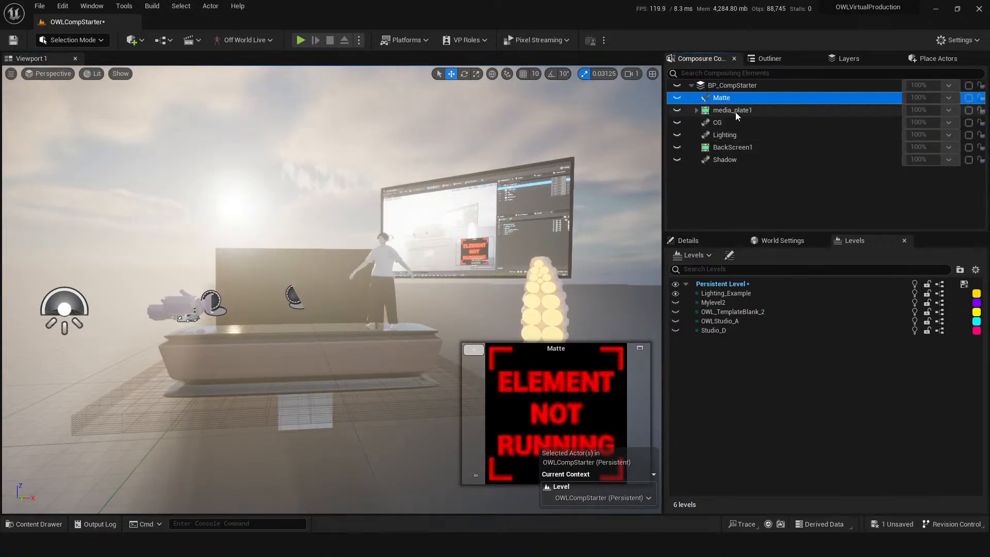
{"action": "left_click", "coordinate": [716, 110]}
{"action": "left_click", "coordinate": [696, 110]}
- Expand the Receiver settings of media_plate1's InputPass_0 and review the list of available Spout senders
{"action": "left_click", "coordinate": [686, 240]}
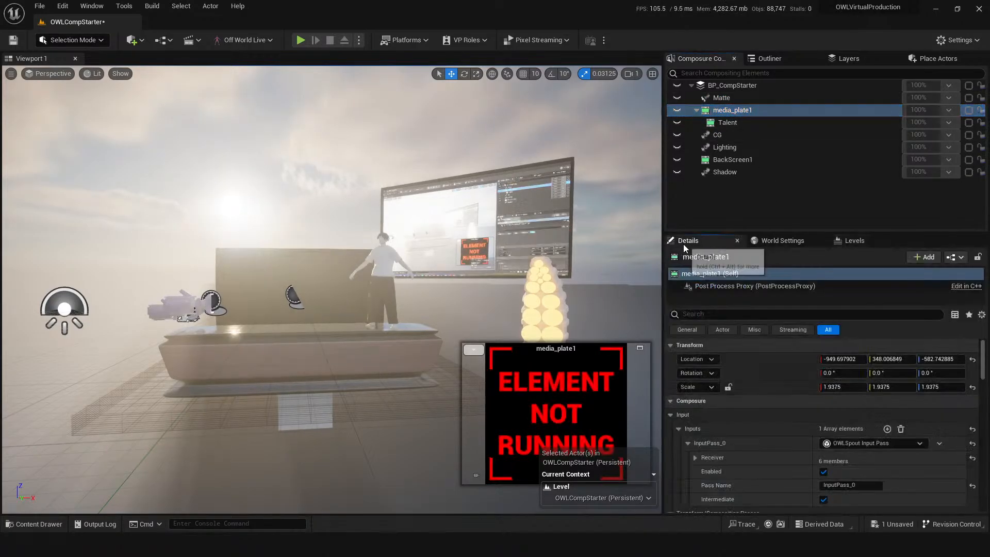
{"action": "scroll", "coordinate": [774, 433], "scroll_direction": "down", "scroll_amount": 3}
{"action": "left_click", "coordinate": [695, 424]}
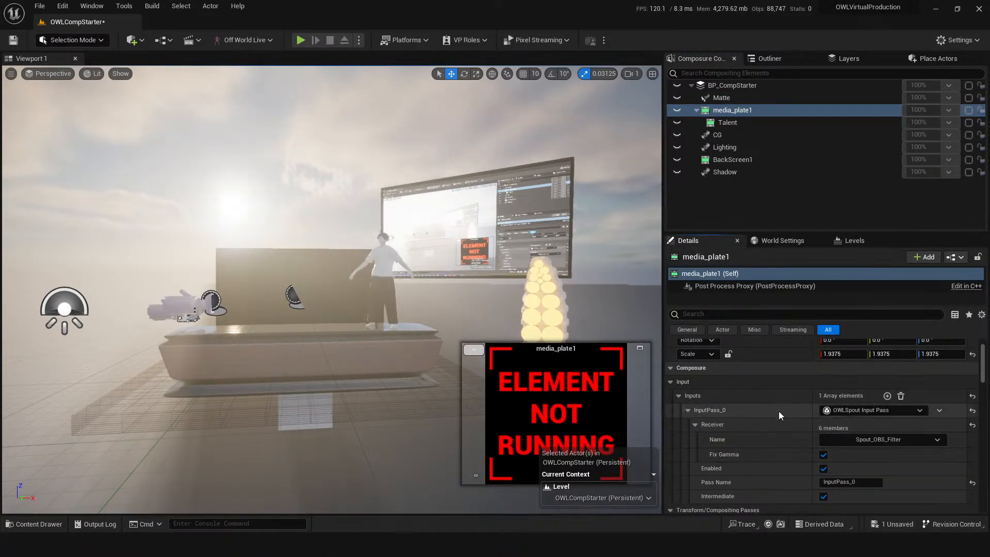
{"action": "scroll", "coordinate": [825, 407], "scroll_direction": "down", "scroll_amount": 1}
{"action": "left_click", "coordinate": [907, 407]}
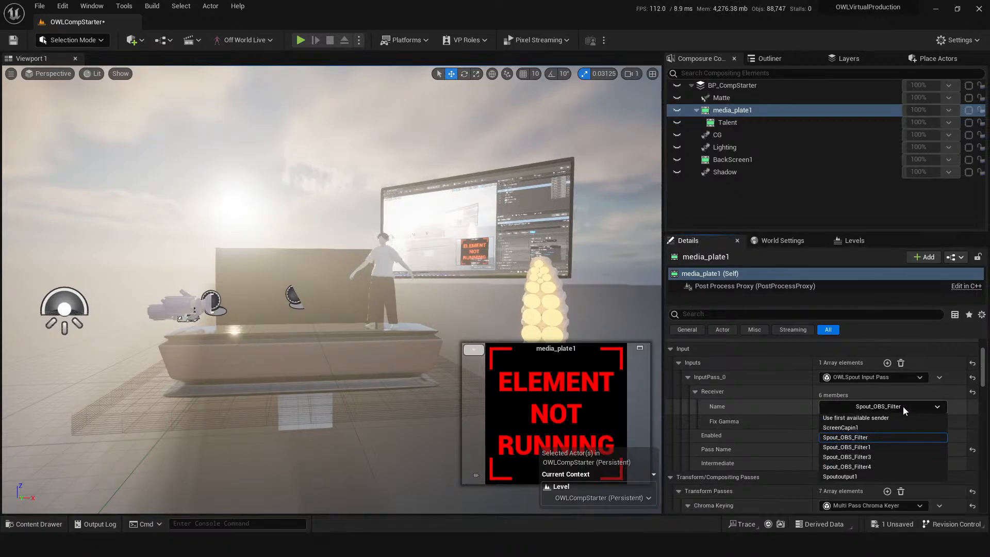
{"action": "key", "text": "Escape"}
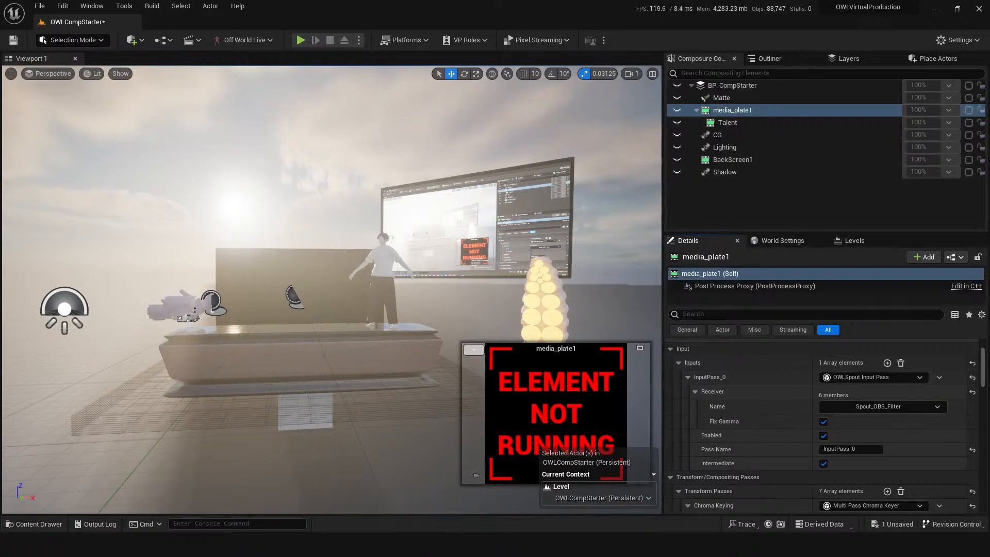
- Try Spout_OBS_Filter, Spout_OBS_Filter1 and the first available sender as the receiver name for media_plate1's input pass
{"action": "left_click", "coordinate": [877, 407]}
{"action": "left_click", "coordinate": [871, 436]}
{"action": "left_click", "coordinate": [876, 407]}
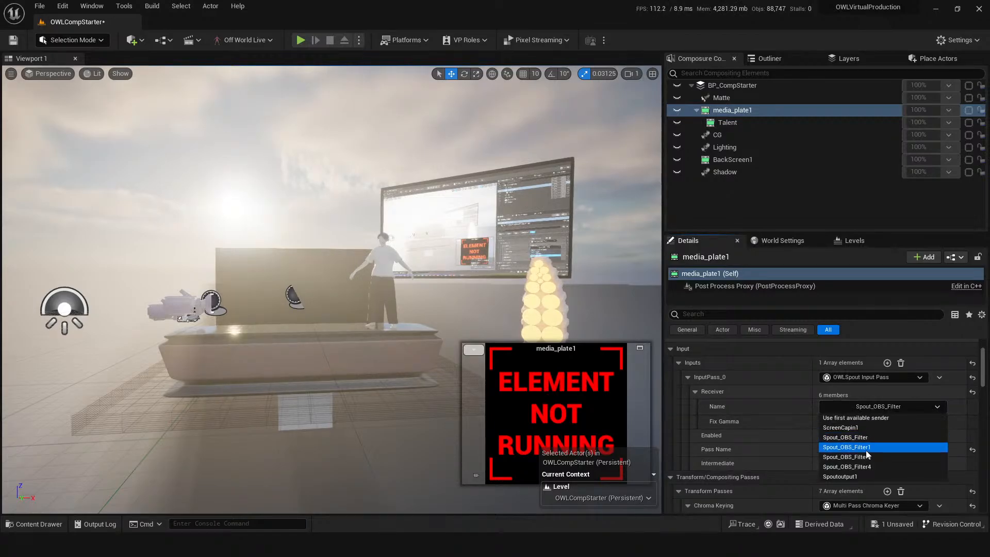
{"action": "left_click", "coordinate": [856, 447]}
{"action": "left_click", "coordinate": [877, 407]}
{"action": "left_click", "coordinate": [873, 437]}
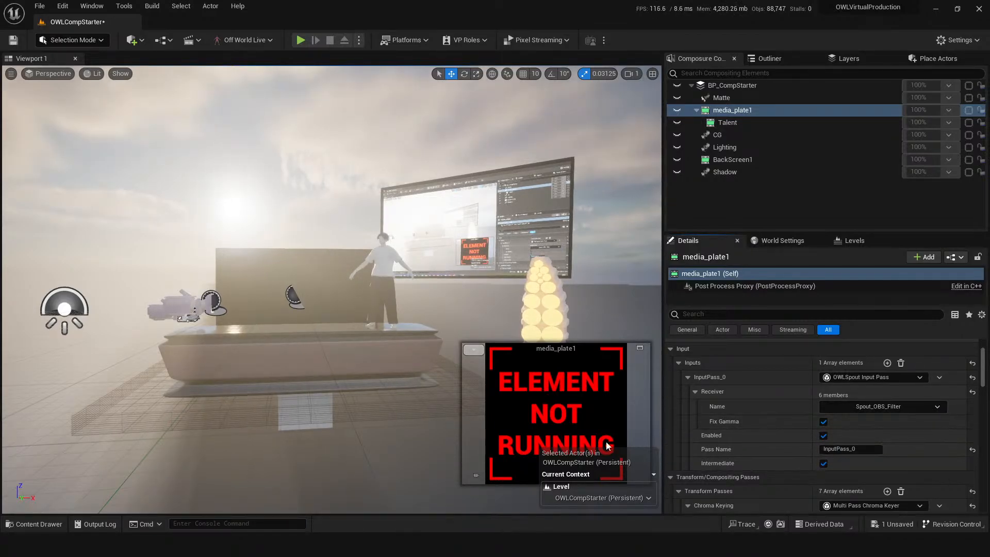
{"action": "left_click", "coordinate": [892, 408]}
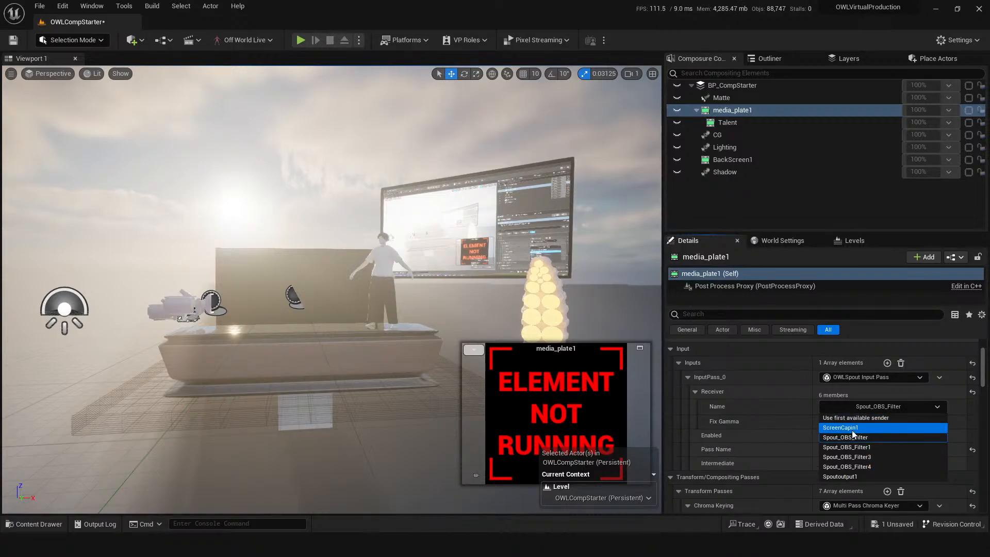
{"action": "left_click", "coordinate": [838, 417]}
{"action": "left_click", "coordinate": [852, 407]}
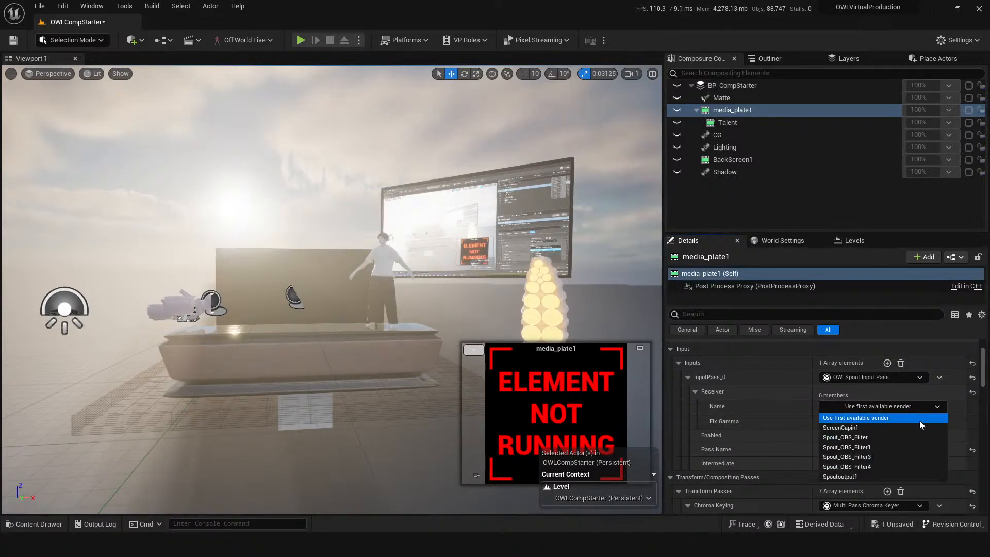
- Enable rendering of media_plate1 and set its receiver name to Spout_OBS_Filter
{"action": "left_click", "coordinate": [677, 109]}
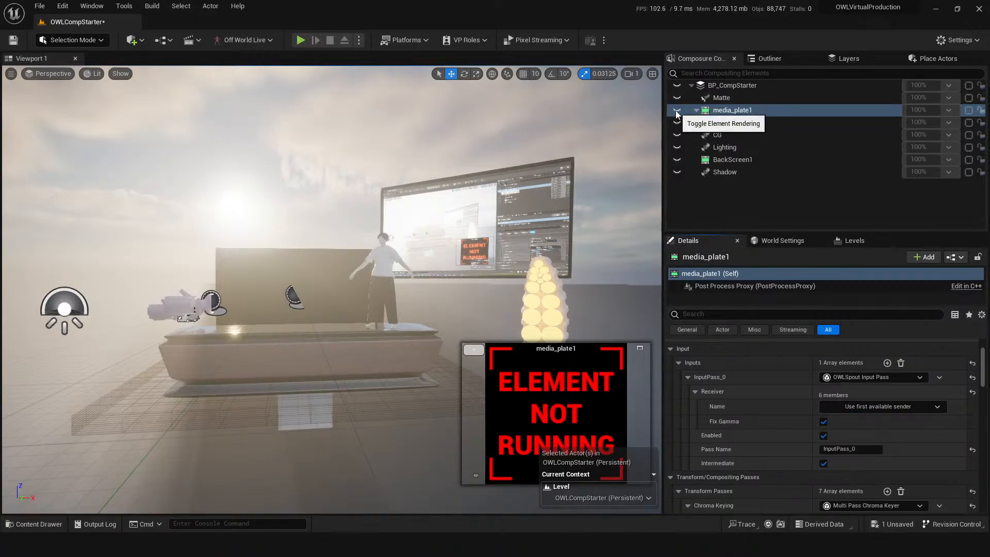
{"action": "left_click", "coordinate": [856, 407]}
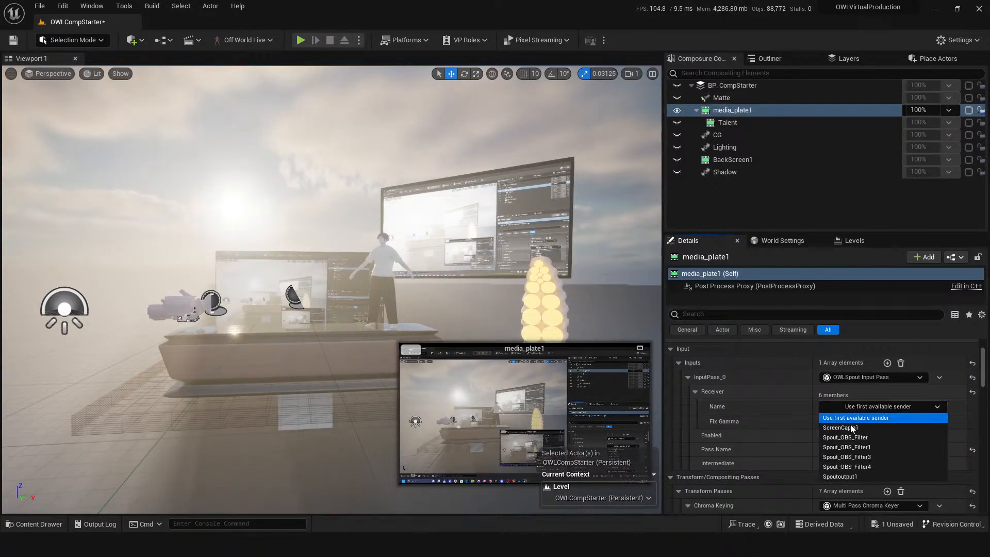
{"action": "left_click", "coordinate": [869, 438]}
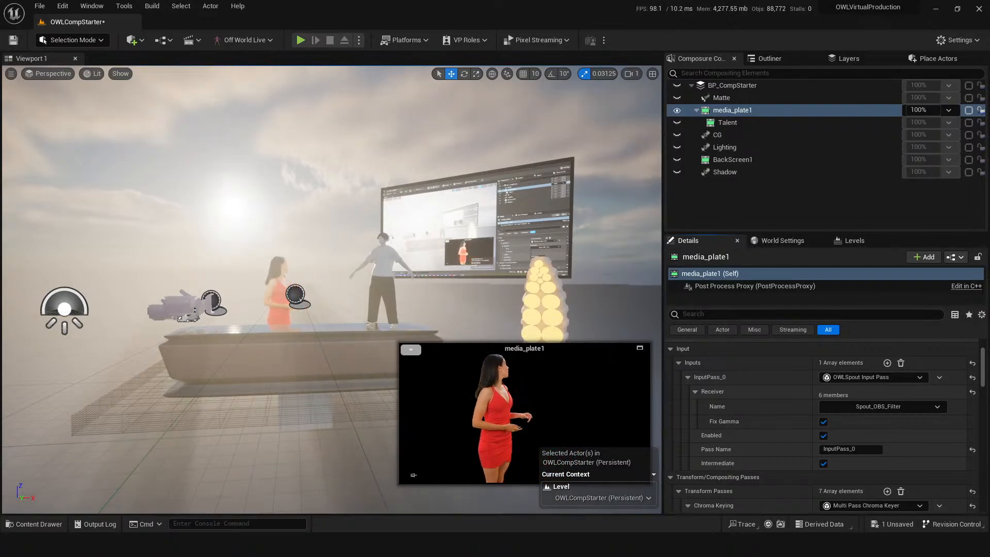
{"action": "left_click_drag", "start_coordinate": [989, 57], "coordinate": [989, 50]}
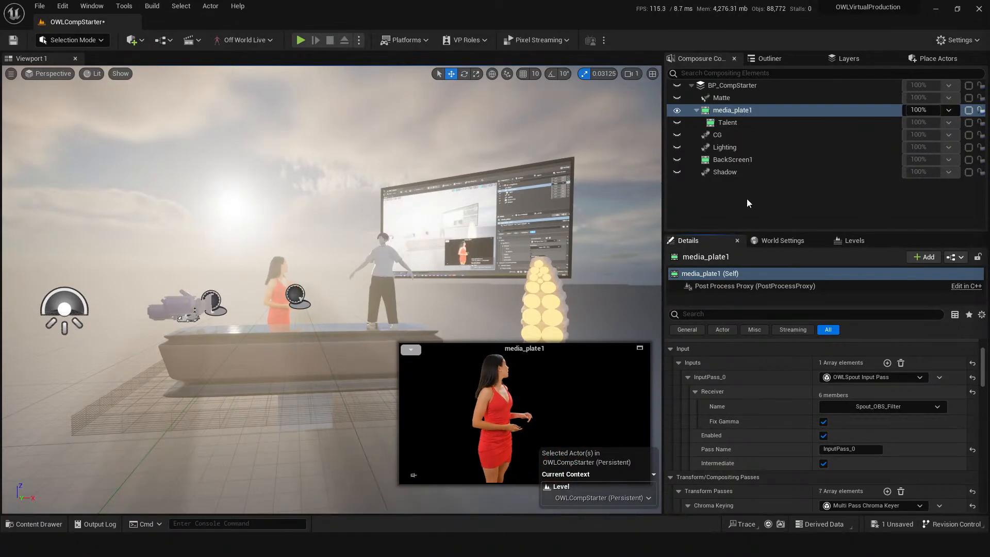
- Enable rendering of BP_CompStarter and its Matte, media_plate1, Talent, CG and Lighting elements in the Composure compositing list
{"action": "left_click", "coordinate": [678, 110]}
{"action": "right_click_drag", "start_coordinate": [382, 363], "coordinate": [364, 377]}
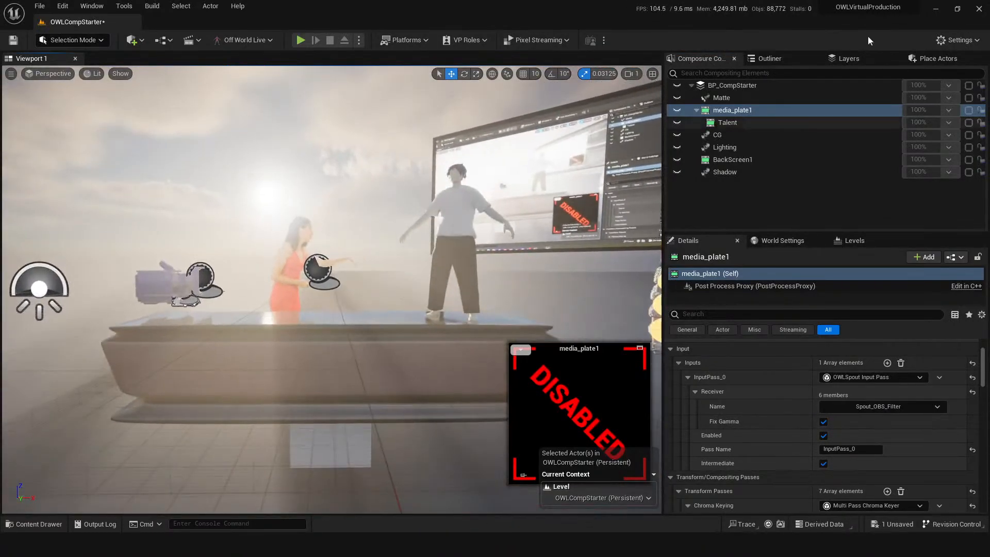
{"action": "left_click", "coordinate": [678, 136]}
{"action": "left_click", "coordinate": [678, 122]}
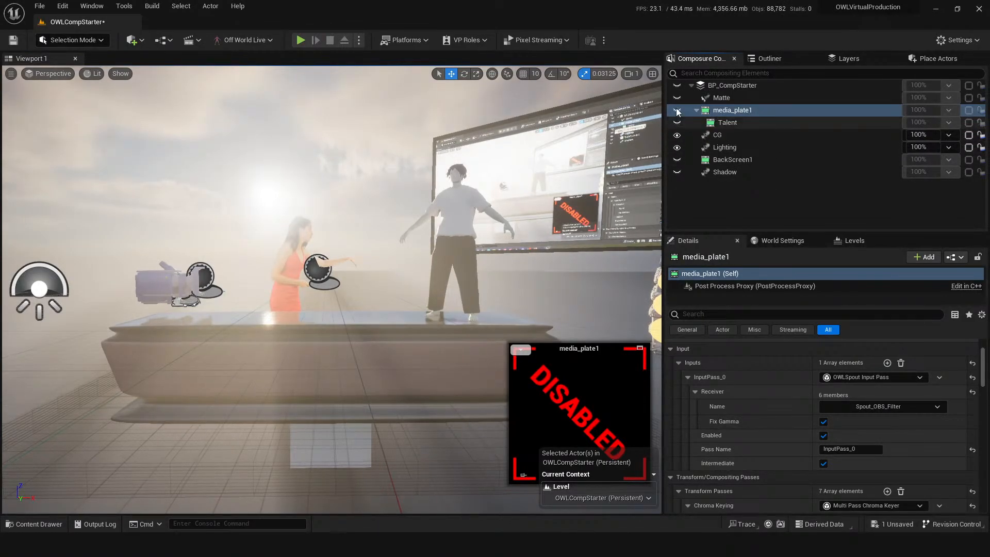
{"action": "left_click", "coordinate": [677, 109]}
{"action": "left_click", "coordinate": [677, 97]}
{"action": "left_click", "coordinate": [677, 85]}
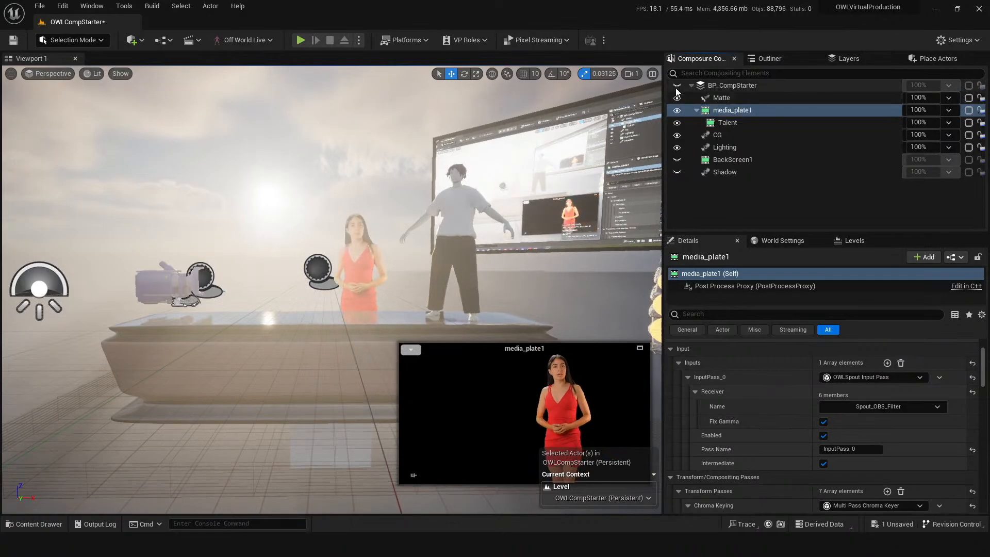
- Open the BP_CompStarter composite preview in its own enlarged window
{"action": "left_click", "coordinate": [709, 86]}
{"action": "left_click", "coordinate": [639, 350]}
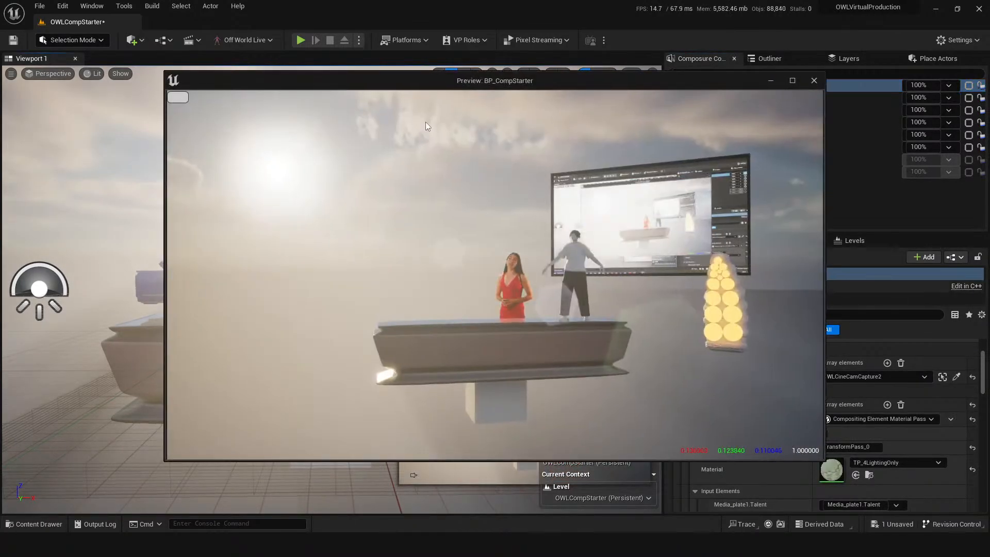
{"action": "mouse_move", "coordinate": [513, 76]}
{"action": "left_mouse_down"}
{"action": "mouse_move", "coordinate": [487, 91]}
{"action": "mouse_move", "coordinate": [506, 78]}
{"action": "left_mouse_up"}
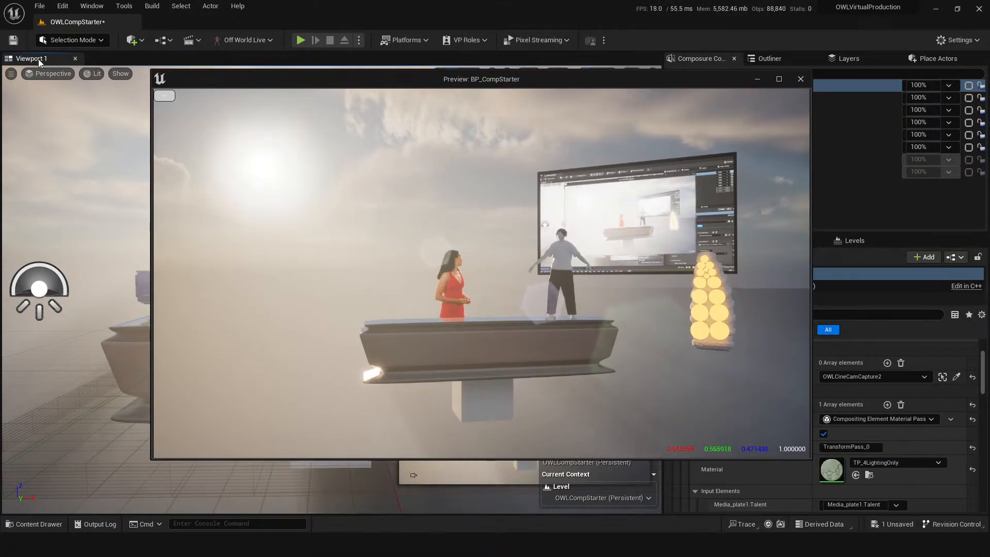
- Switch the viewport to the OWLCineCamCapture2 camera and place the composite preview window so both views can be compared
{"action": "left_click", "coordinate": [42, 72]}
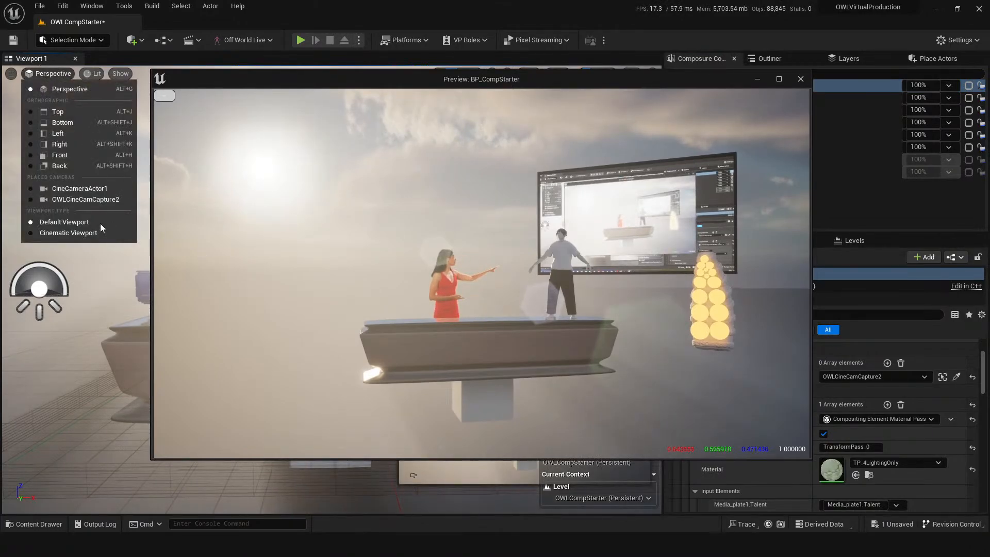
{"action": "left_click", "coordinate": [70, 200]}
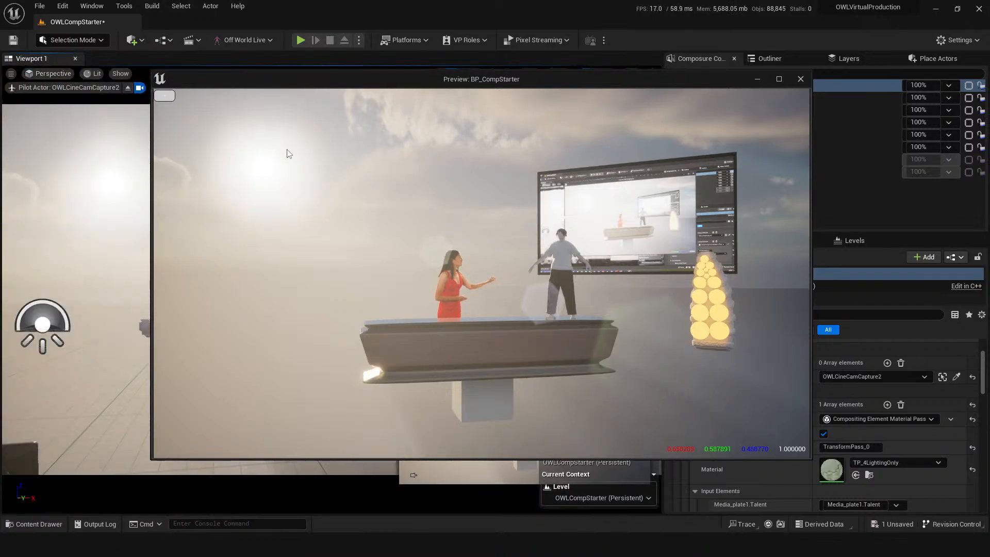
{"action": "left_click_drag", "start_coordinate": [437, 84], "coordinate": [542, 81]}
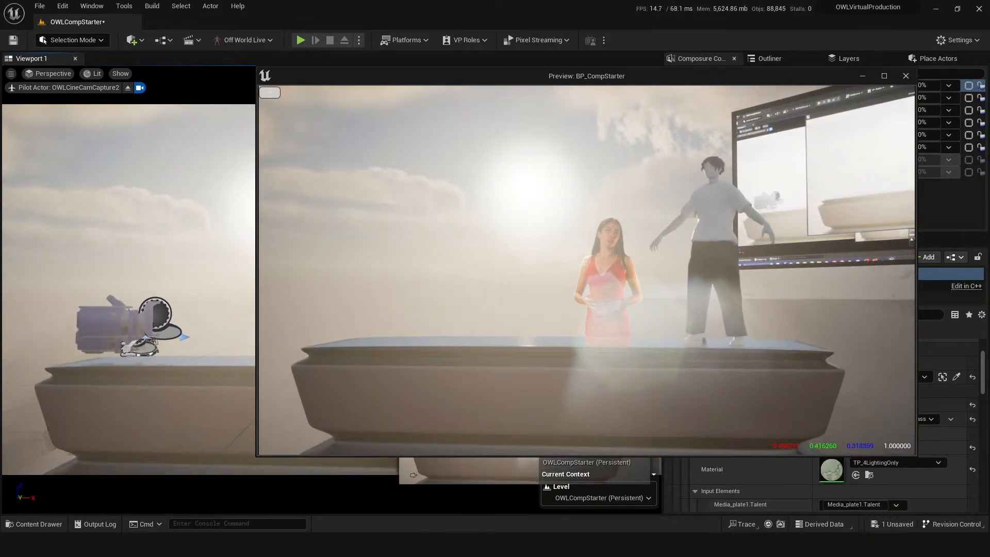
{"action": "left_click_drag", "start_coordinate": [462, 86], "coordinate": [737, 83]}
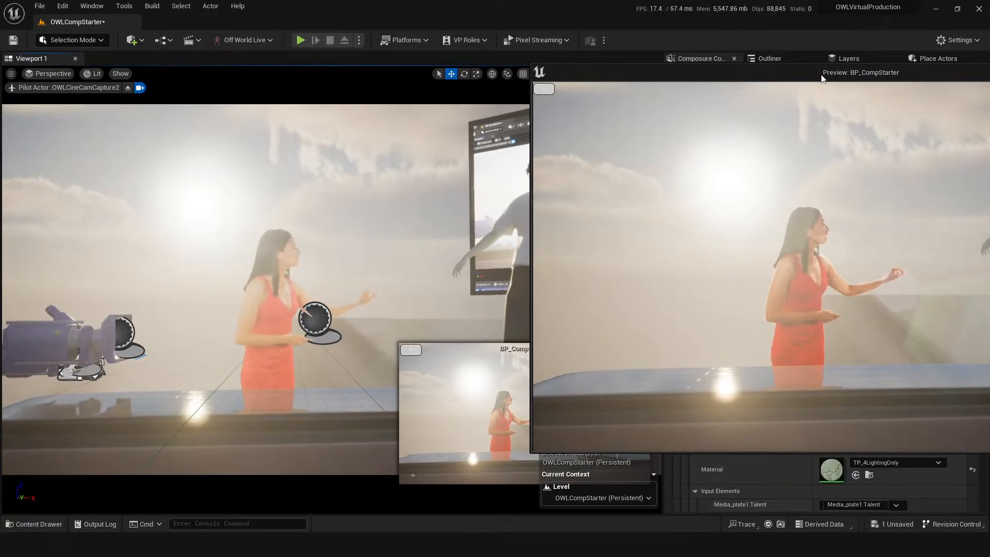
{"action": "left_click_drag", "start_coordinate": [821, 78], "coordinate": [673, 88]}
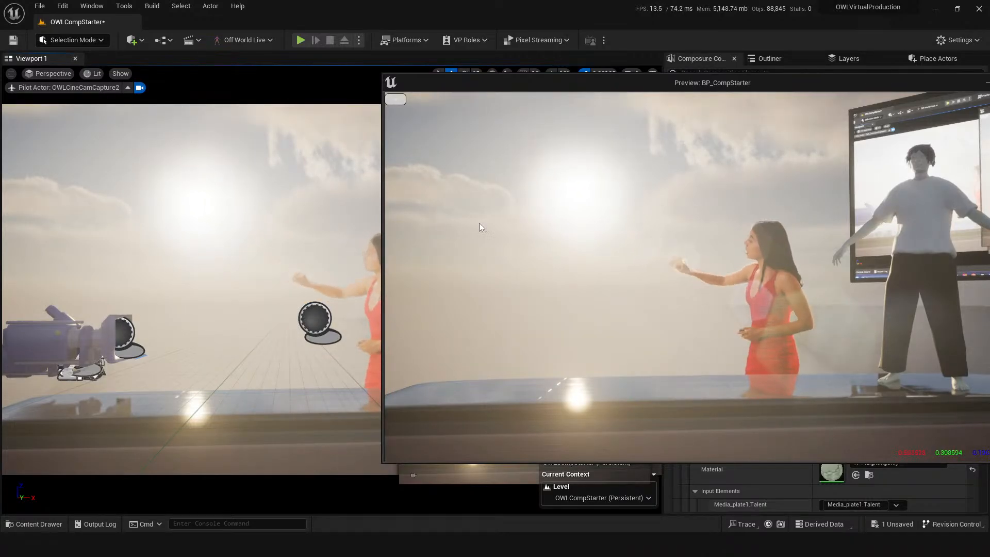
- Reframe the OWLCineCamCapture2 camera on the talent and desk while checking the composite preview, and close the preview window
{"action": "right_click_drag", "start_coordinate": [309, 232], "coordinate": [266, 220]}
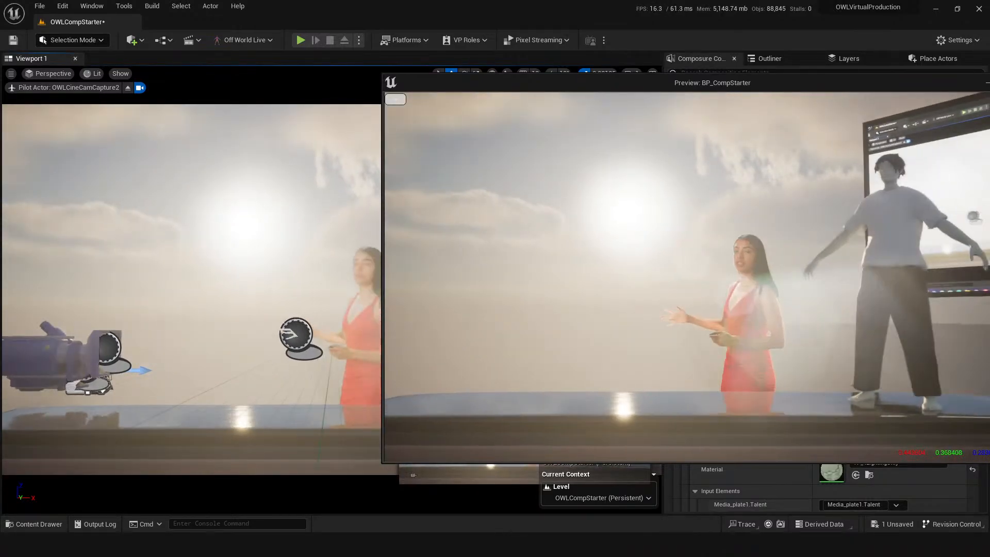
{"action": "right_click_drag", "start_coordinate": [288, 335], "coordinate": [291, 296]}
{"action": "right_click", "coordinate": [311, 378]}
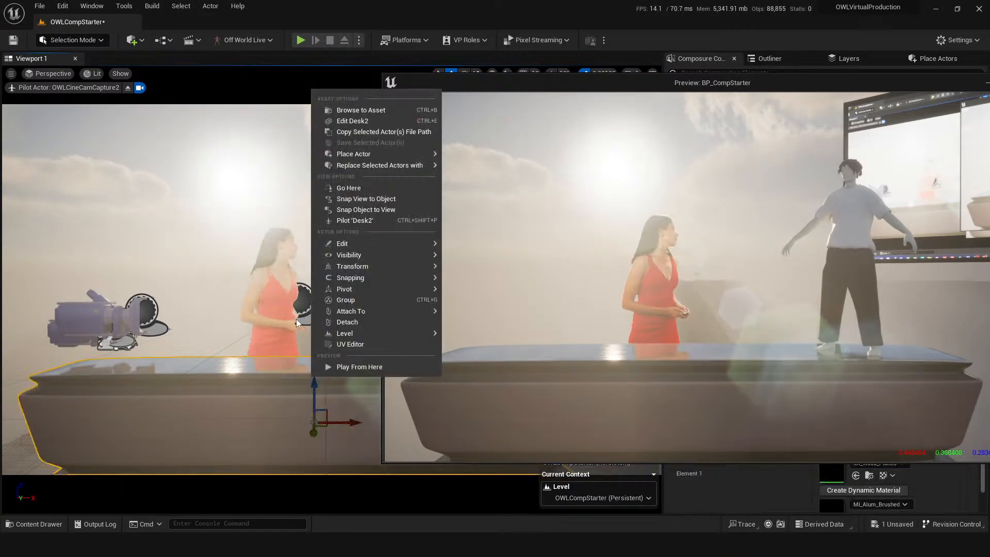
{"action": "left_click", "coordinate": [586, 83]}
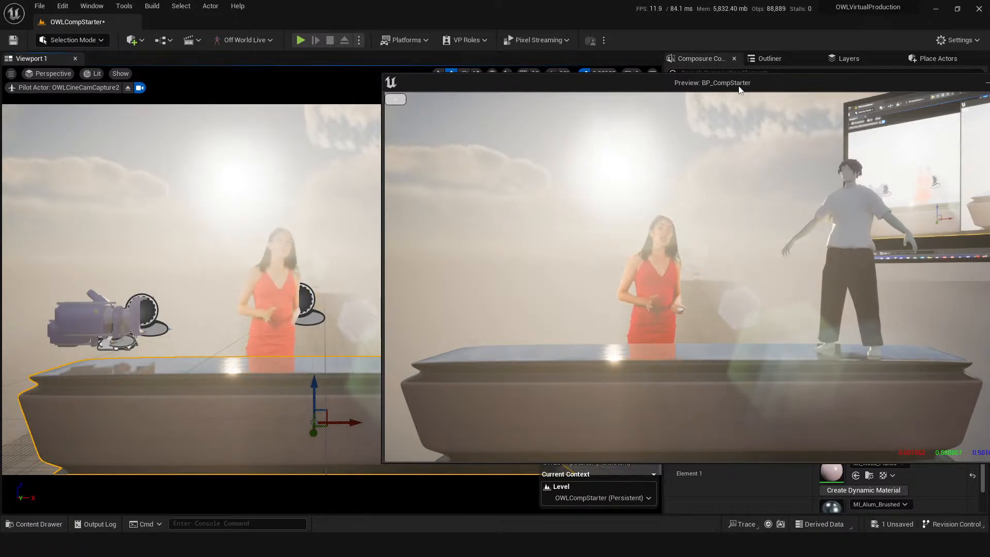
{"action": "left_click_drag", "start_coordinate": [739, 89], "coordinate": [654, 91]}
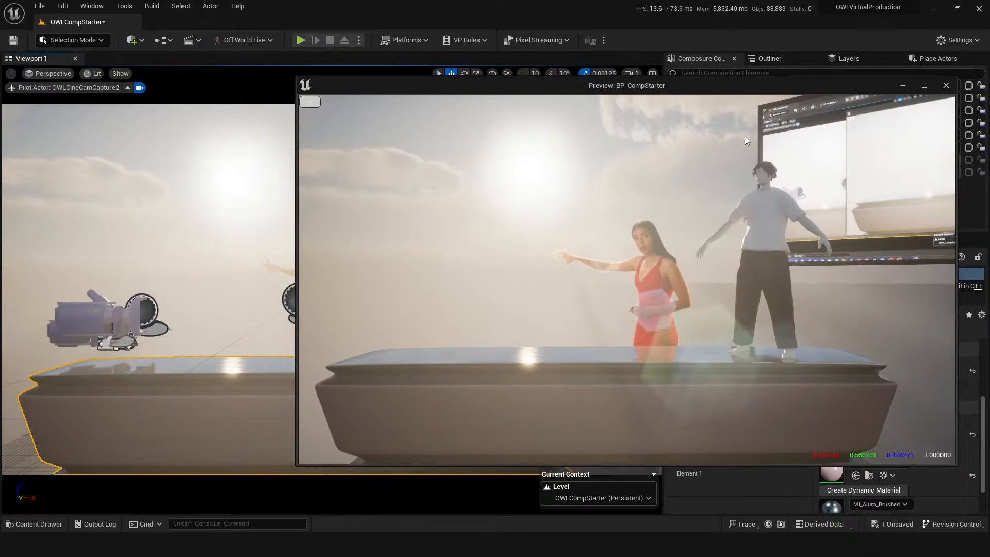
{"action": "left_click", "coordinate": [946, 85]}
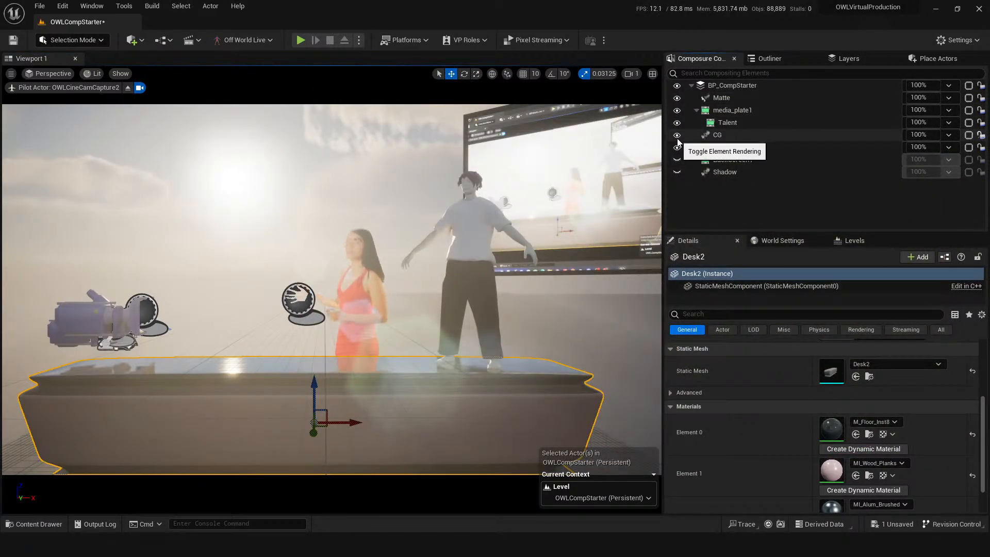
- Disable rendering of BP_CompStarter and all its compositing elements
{"action": "left_click", "coordinate": [677, 136]}
{"action": "left_click", "coordinate": [677, 123]}
{"action": "left_click", "coordinate": [677, 110]}
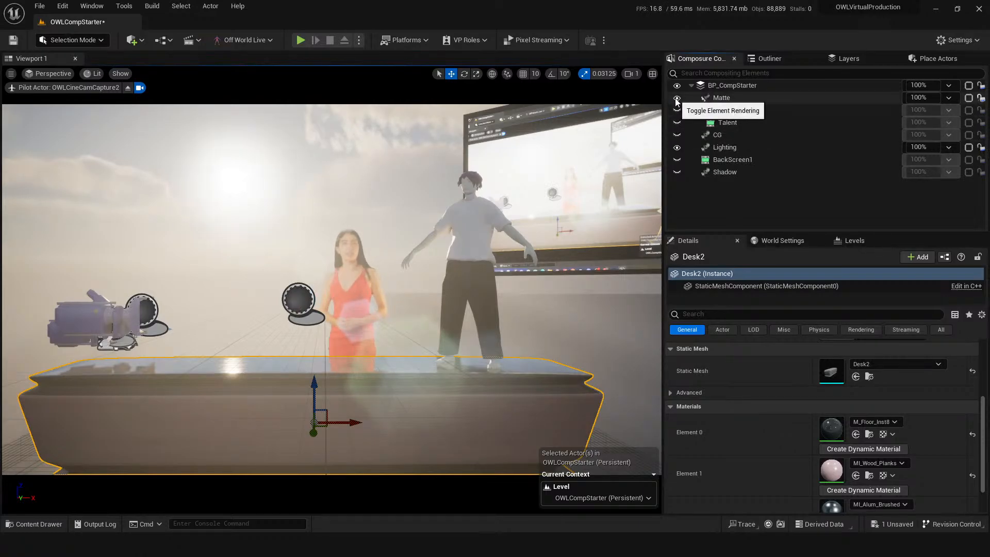
{"action": "left_click", "coordinate": [677, 98]}
{"action": "left_click", "coordinate": [677, 148]}
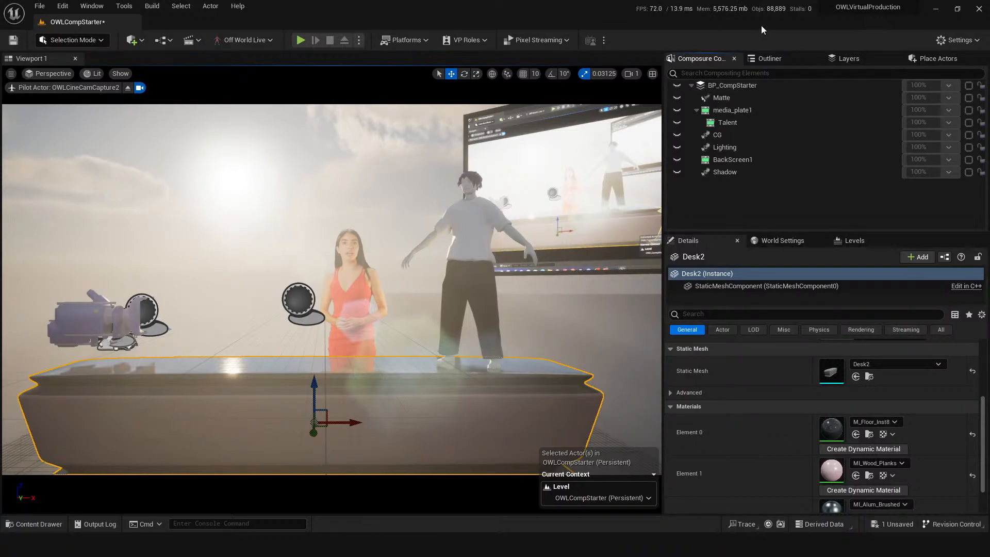
- Move the OWLCineCamCapture2 camera closer to the talent behind the desk and save the level
{"action": "key", "text": "w"}
{"action": "right_click_drag", "start_coordinate": [331, 289], "coordinate": [364, 286]}
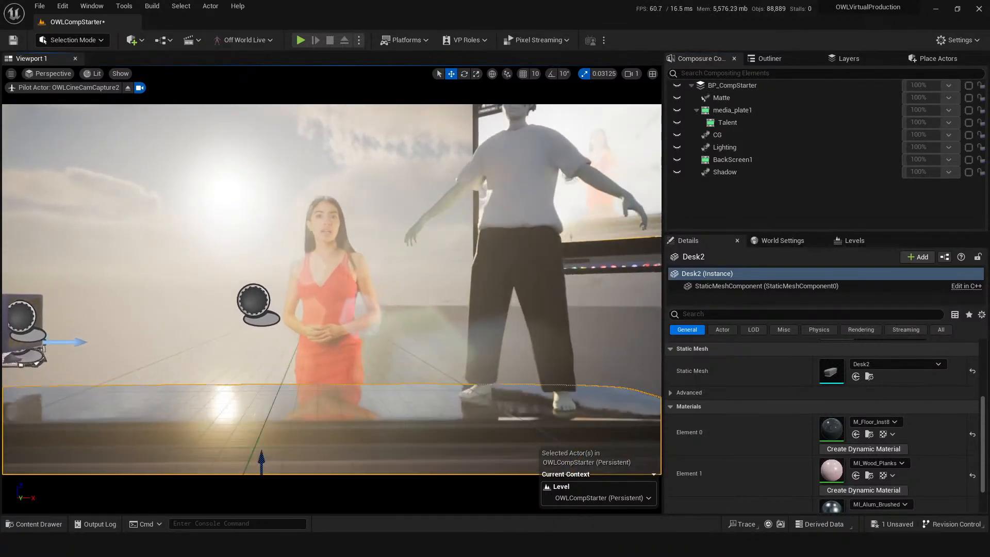
{"action": "right_click_drag", "start_coordinate": [410, 258], "coordinate": [352, 253]}
{"action": "key", "text": "s"}
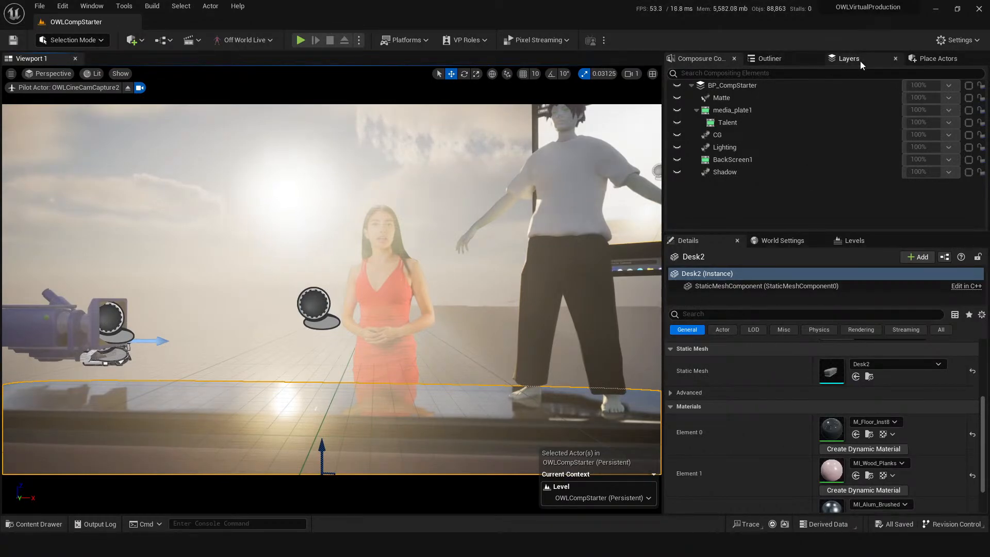
- Search the level's actors for "cine" and select OWLCineCamCapture2 to show its details
{"action": "left_click", "coordinate": [859, 60]}
{"action": "left_click", "coordinate": [784, 60]}
{"action": "left_click", "coordinate": [751, 73]}
{"action": "type", "text": "cine"}
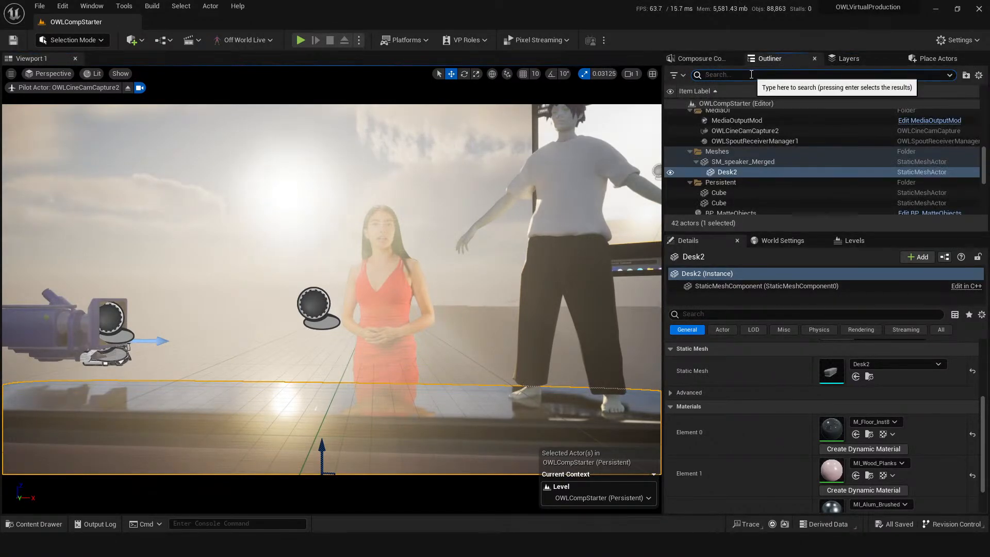
{"action": "left_click", "coordinate": [745, 124]}
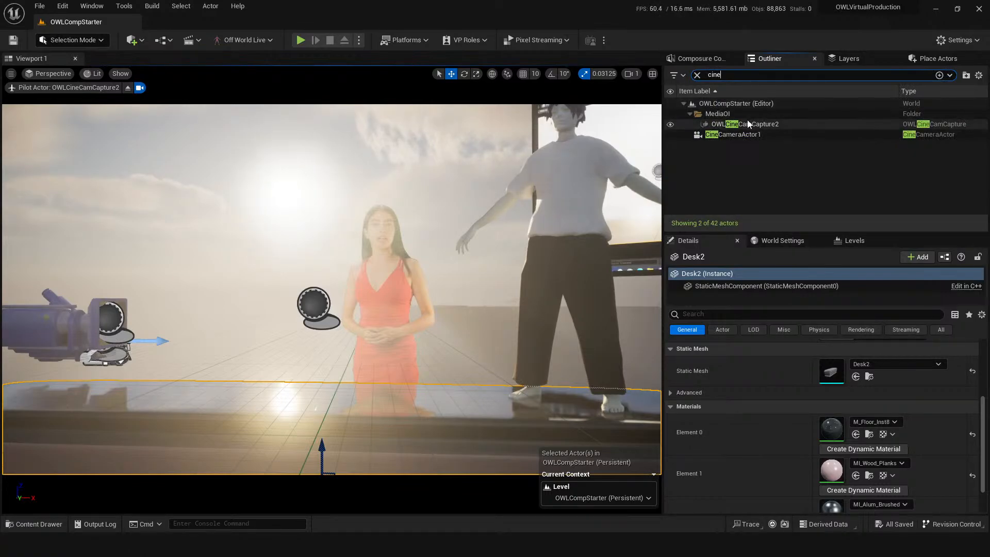
{"action": "left_click", "coordinate": [732, 316]}
- Reframe the piloted camera farther back so the desk, talent, figure and wall screen are in shot
{"action": "right_click_drag", "start_coordinate": [458, 315], "coordinate": [428, 306]}
{"action": "key", "text": "s"}
{"action": "key", "text": "w"}
{"action": "key", "text": "a"}
{"action": "key", "text": "e"}
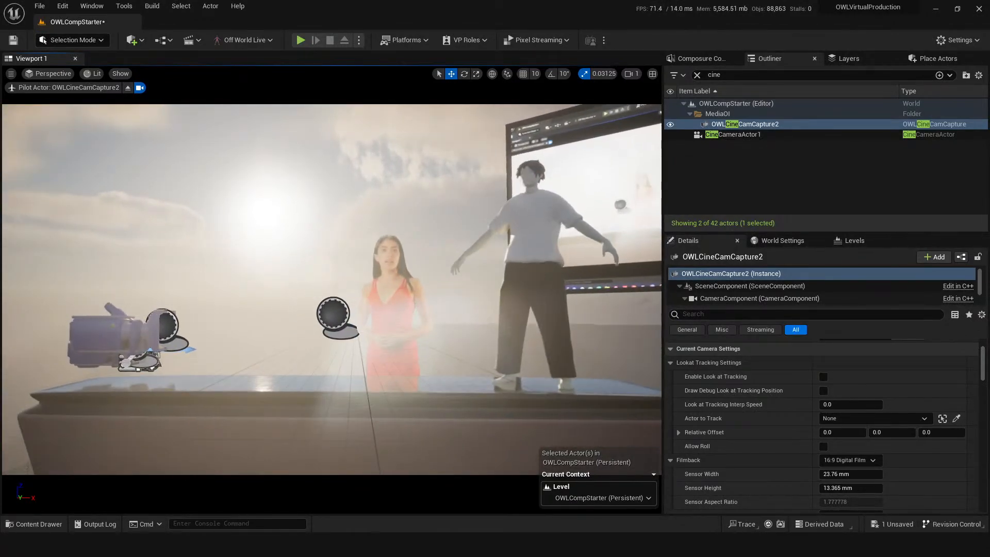
- Search the level's actors for "direct", select DirectionalLight0 and bring up its Light Shafts settings
{"action": "left_click", "coordinate": [697, 76]}
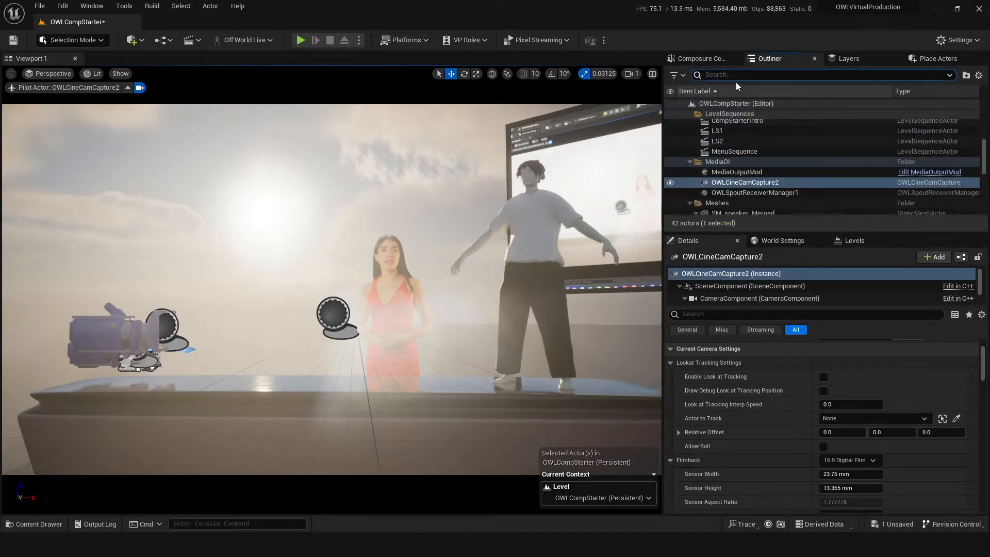
{"action": "left_click", "coordinate": [732, 74]}
{"action": "type", "text": "direct"}
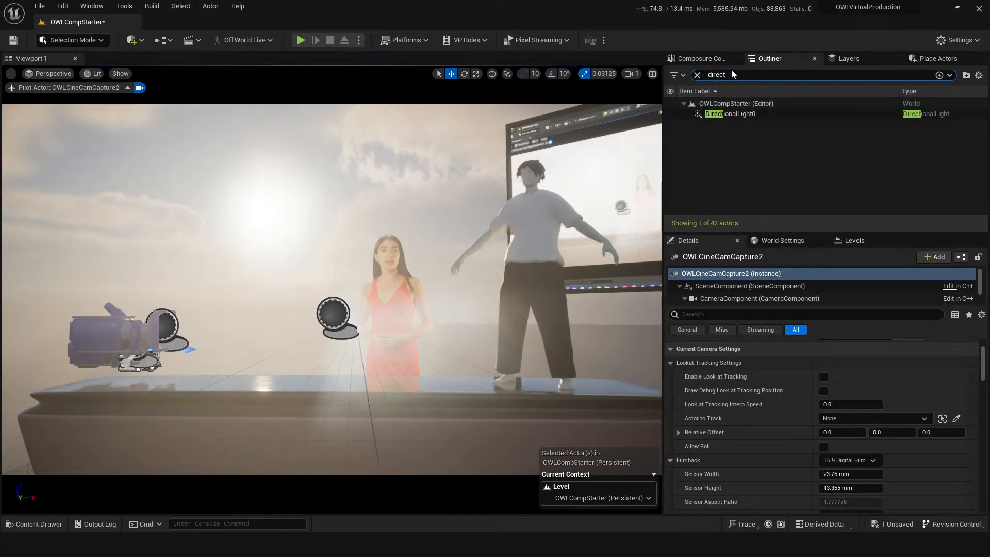
{"action": "left_click", "coordinate": [738, 115]}
{"action": "scroll", "coordinate": [803, 407], "scroll_direction": "down", "scroll_amount": 10}
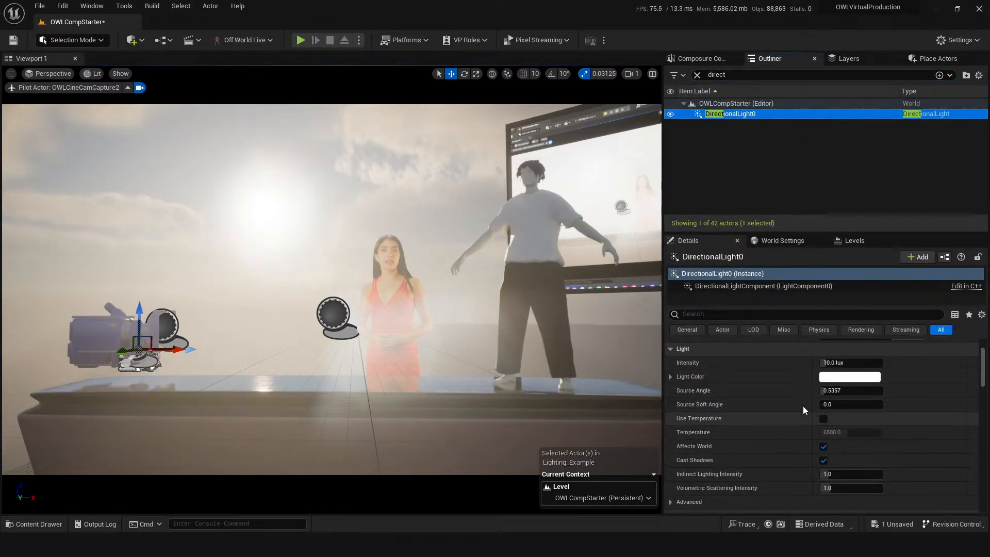
{"action": "scroll", "coordinate": [763, 398], "scroll_direction": "down", "scroll_amount": 2}
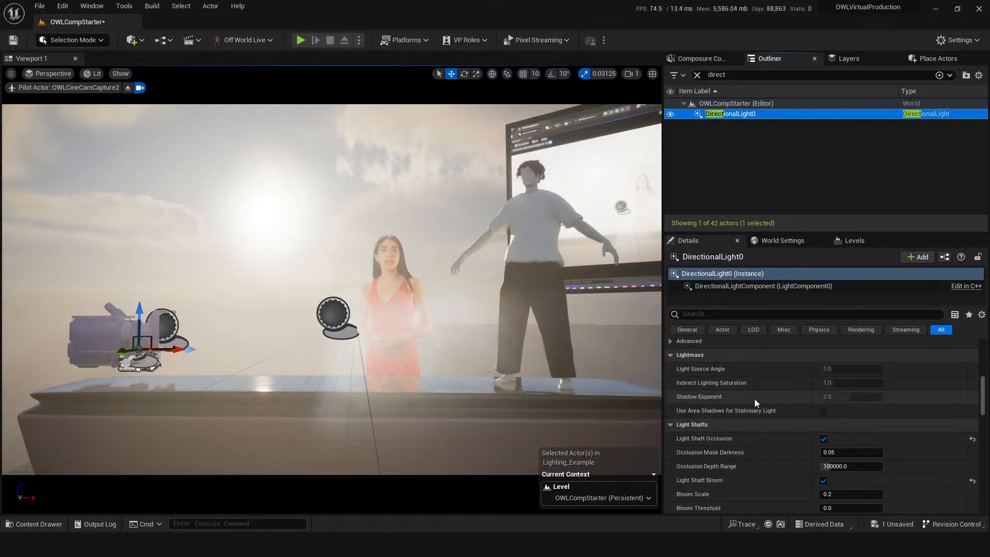
{"action": "scroll", "coordinate": [759, 398], "scroll_direction": "down", "scroll_amount": 2}
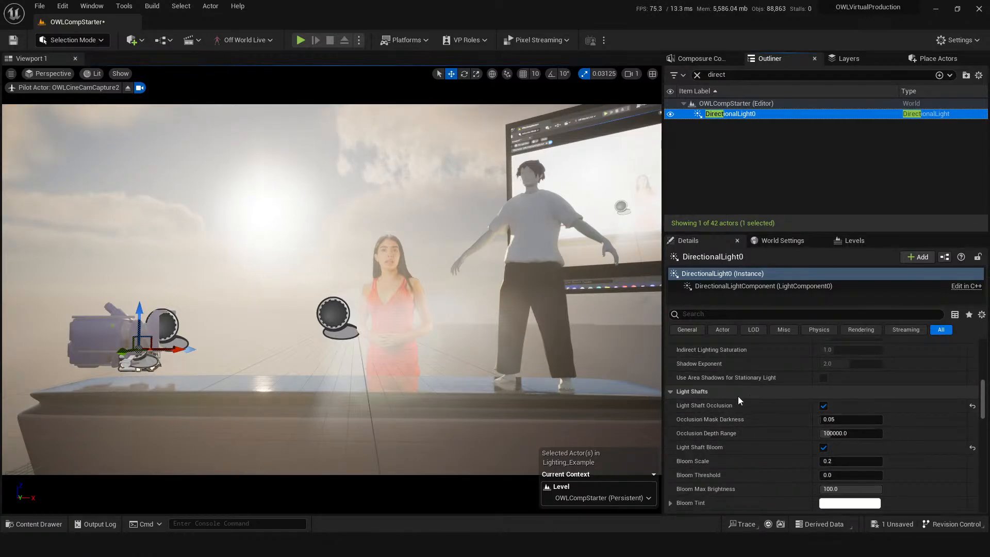
- Turn Light Shaft Occlusion and Light Shaft Bloom of DirectionalLight0 off and back on, one after the other, to compare their effect
{"action": "left_click", "coordinate": [823, 408]}
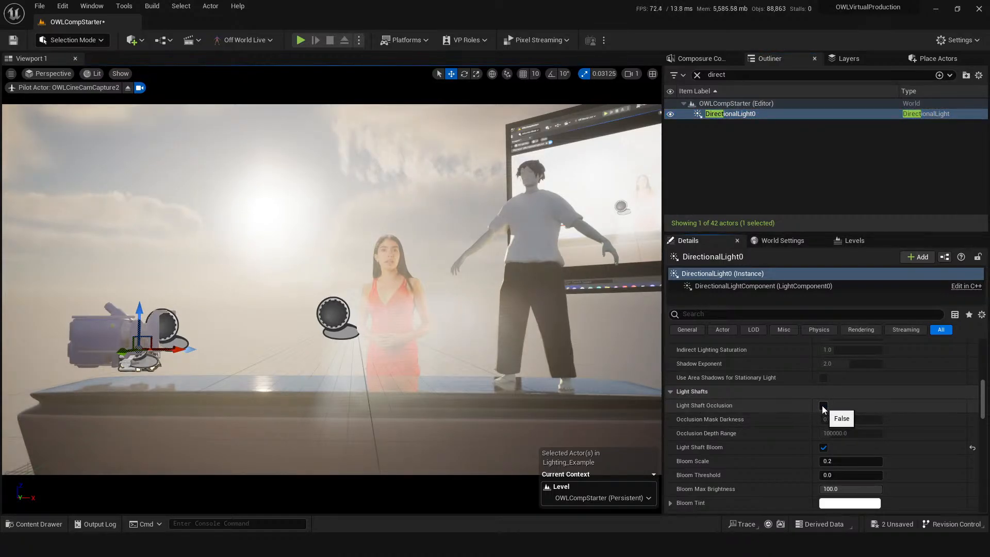
{"action": "left_click", "coordinate": [822, 407]}
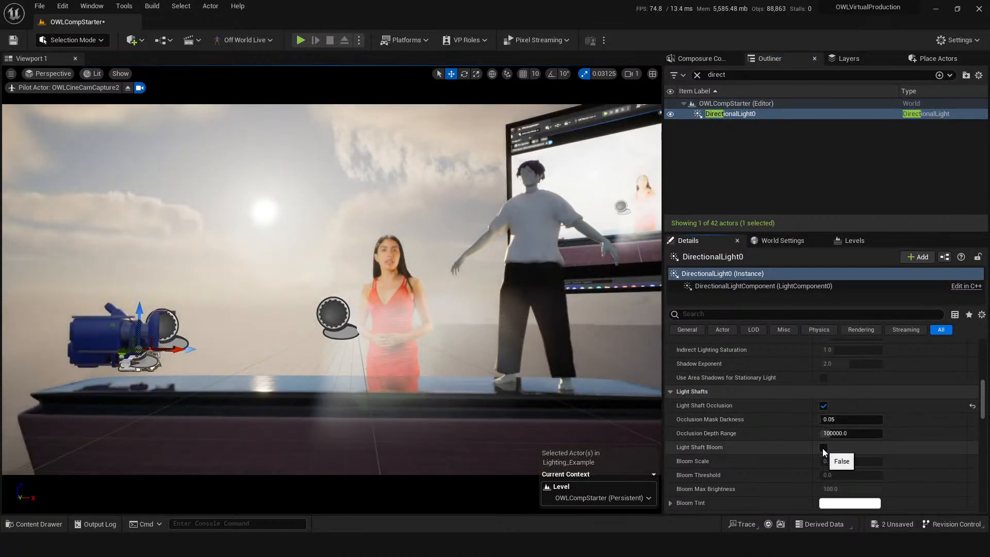
{"action": "left_click", "coordinate": [823, 448]}
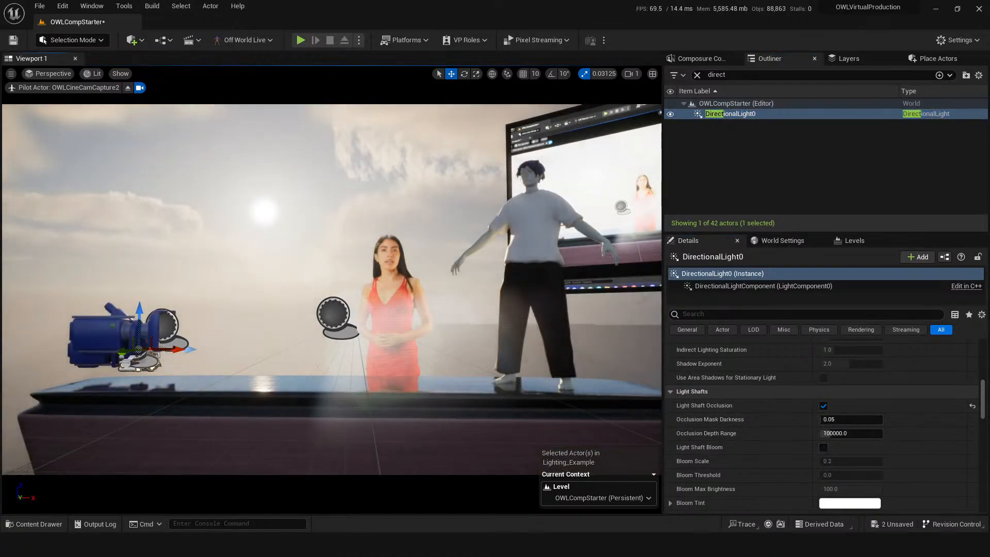
{"action": "left_click", "coordinate": [823, 447]}
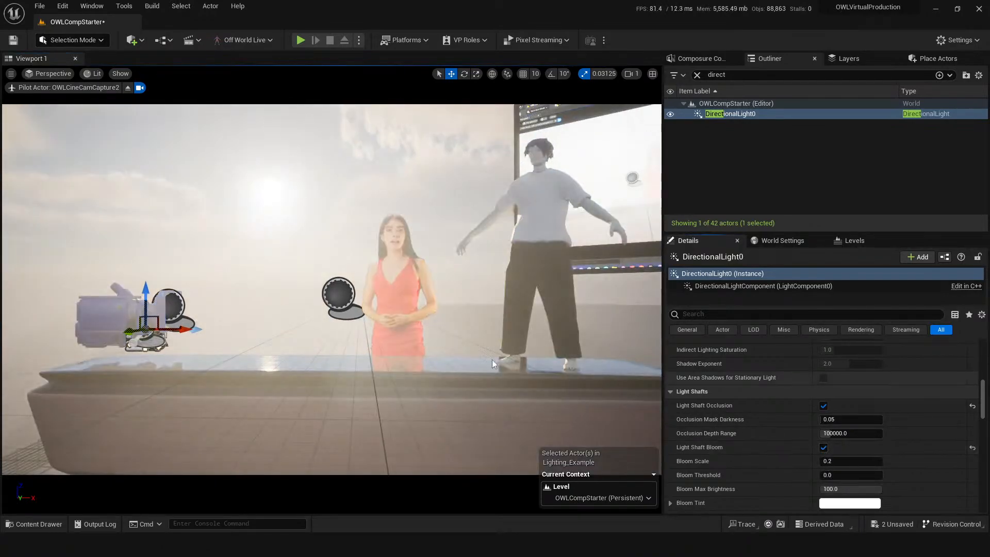
- Rotate DirectionalLight0 to move the sun out of frame and light the talent from the front, and set its Bloom Scale to 0.88
{"action": "right_click_drag", "start_coordinate": [492, 360], "coordinate": [492, 360]}
{"action": "right_click_drag", "start_coordinate": [202, 355], "coordinate": [202, 355]}
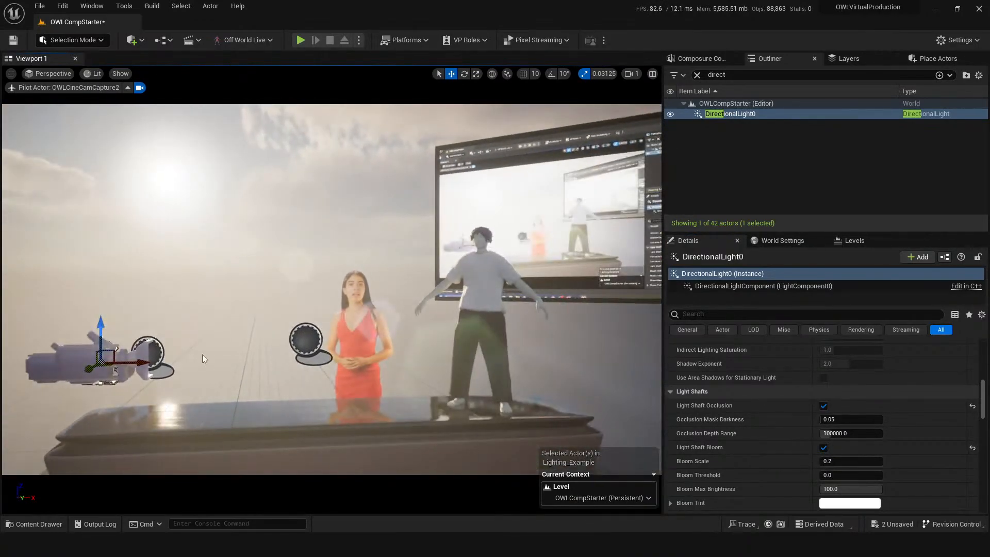
{"action": "left_click", "coordinate": [733, 113]}
{"action": "left_click_drag", "start_coordinate": [137, 365], "coordinate": [215, 375]}
{"action": "key", "text": "e"}
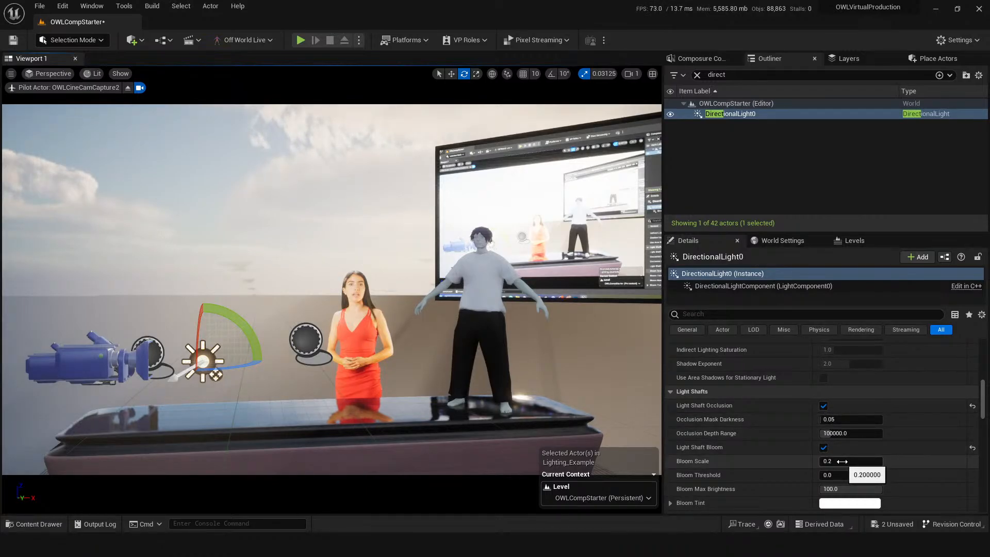
{"action": "mouse_move", "coordinate": [842, 461]}
{"action": "left_mouse_down"}
{"action": "mouse_move", "coordinate": [882, 461]}
{"action": "mouse_move", "coordinate": [825, 461]}
{"action": "left_mouse_up"}
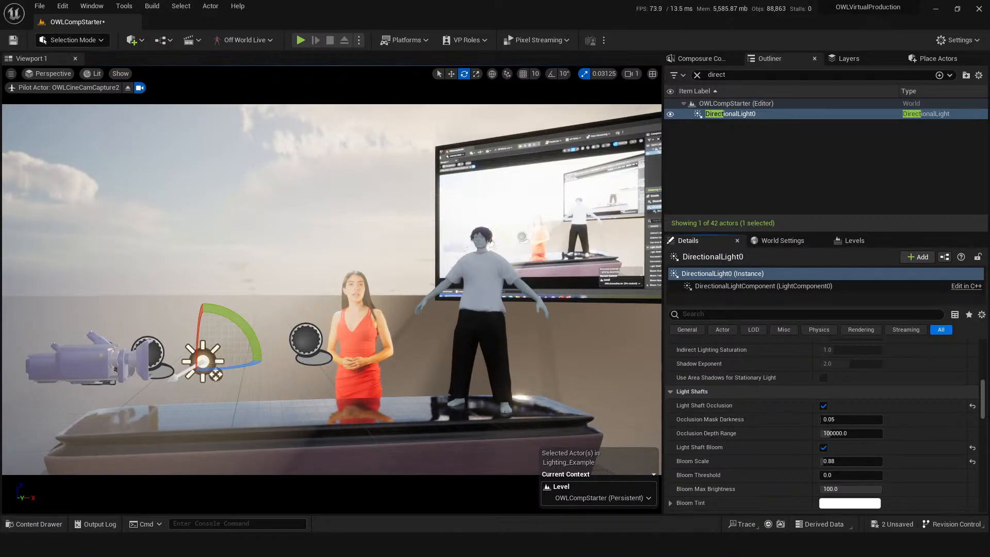
- Rotate DirectionalLight0 to bring the sun back into the sky behind the talent and set its Bloom Scale to 0.0
{"action": "left_click_drag", "start_coordinate": [224, 366], "coordinate": [257, 356]}
{"action": "left_click_drag", "start_coordinate": [860, 461], "coordinate": [820, 461]}
{"action": "right_click_drag", "start_coordinate": [332, 289], "coordinate": [312, 275]}
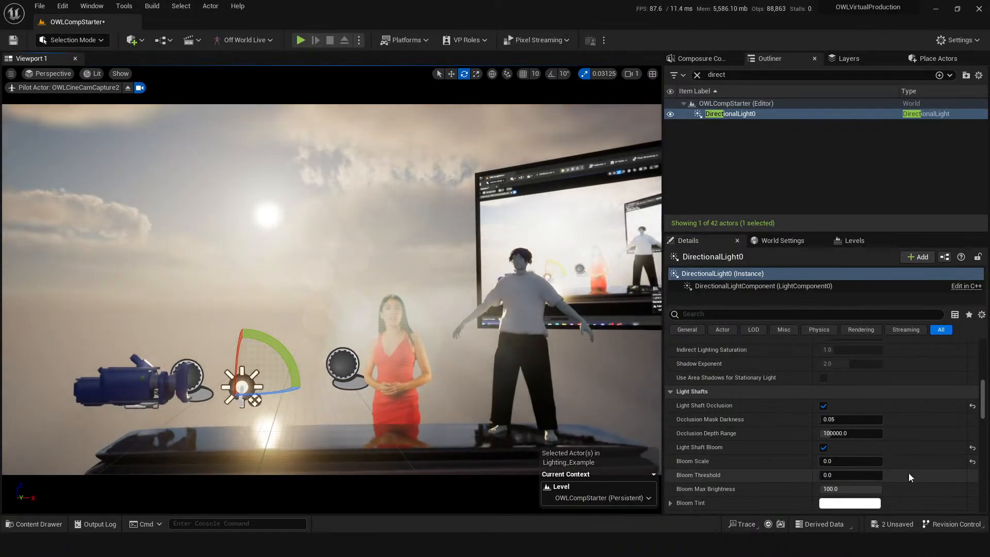
- Set DirectionalLight0's Bloom Scale to 0.1 and turn off its Light Shaft Bloom
{"action": "left_click", "coordinate": [871, 460]}
{"action": "type", "text": "0.1"}
{"action": "key", "text": "Return"}
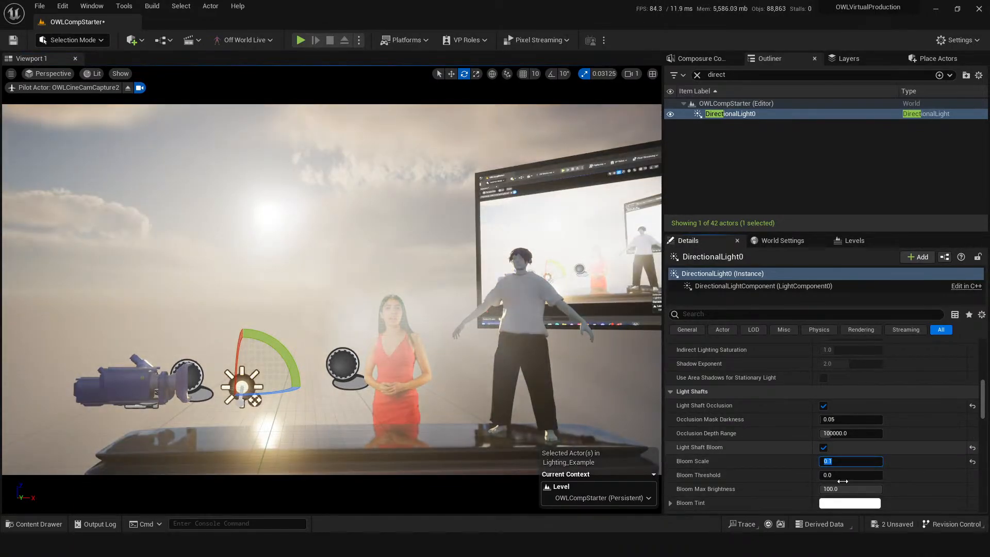
{"action": "left_click_drag", "start_coordinate": [282, 389], "coordinate": [266, 384]}
{"action": "left_click_drag", "start_coordinate": [235, 352], "coordinate": [254, 403]}
{"action": "right_click_drag", "start_coordinate": [254, 403], "coordinate": [247, 399]}
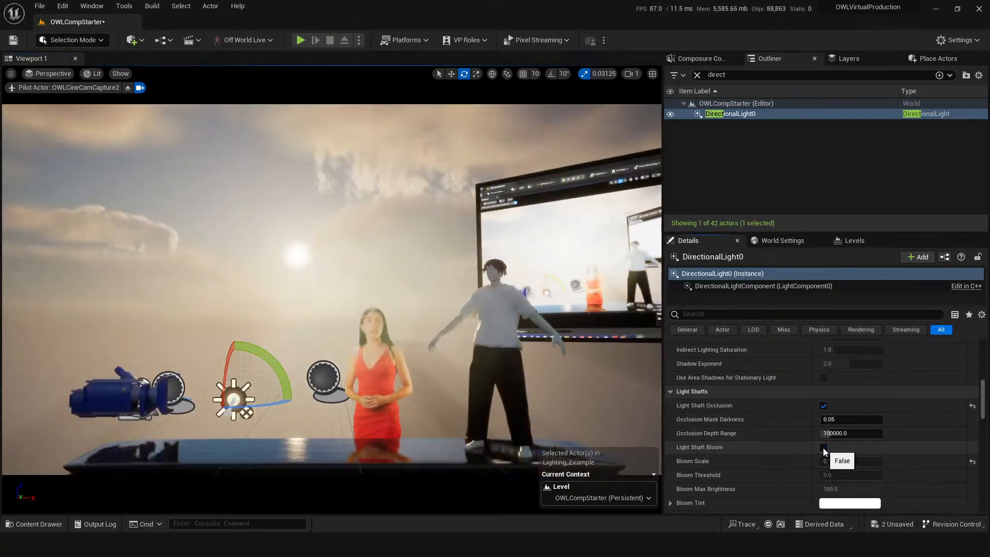
{"action": "left_click", "coordinate": [824, 448]}
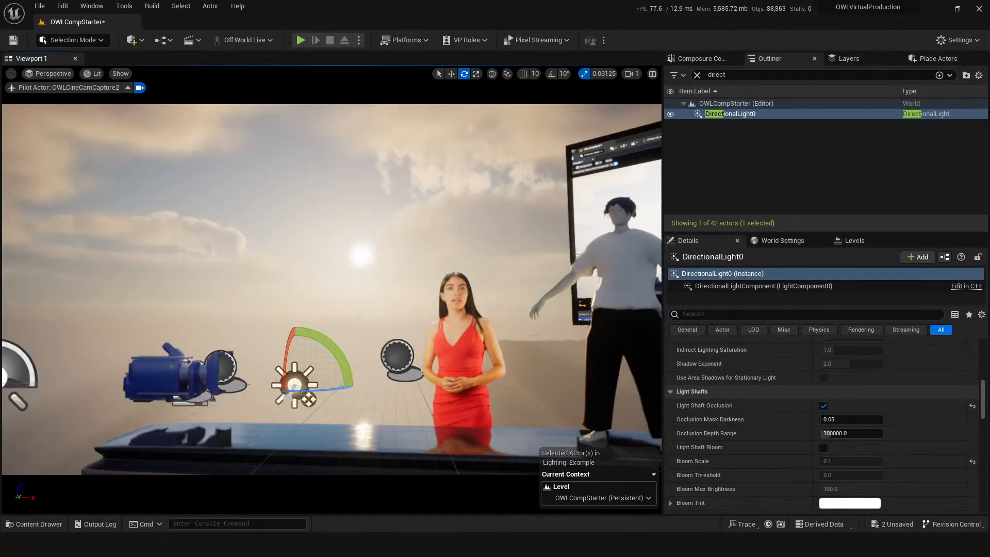
{"action": "right_click_drag", "start_coordinate": [331, 289], "coordinate": [373, 267]}
- Search the level's actors for "cine", select OWLCineCamCapture2 and filter its properties by "lens fla"
{"action": "left_click", "coordinate": [752, 76]}
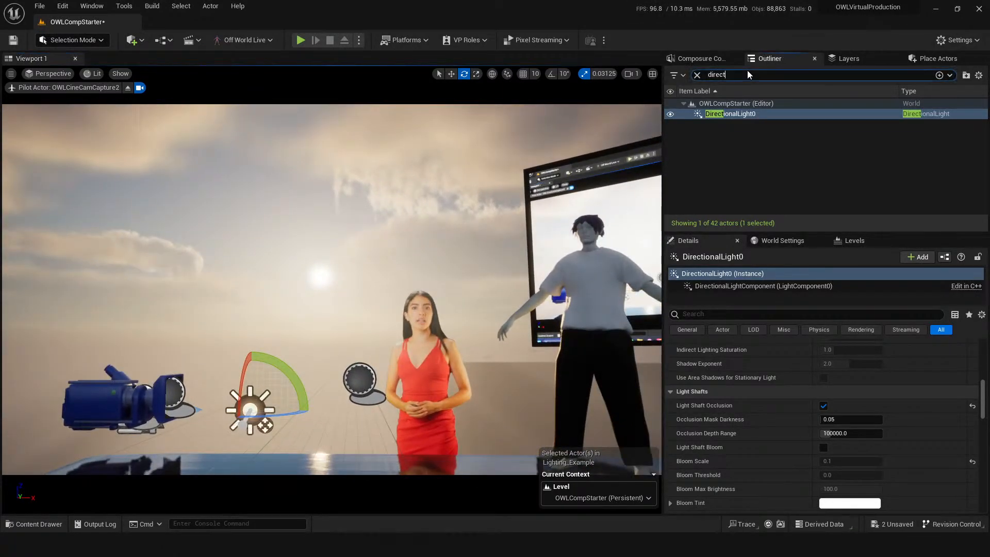
{"action": "type", "text": "cine"}
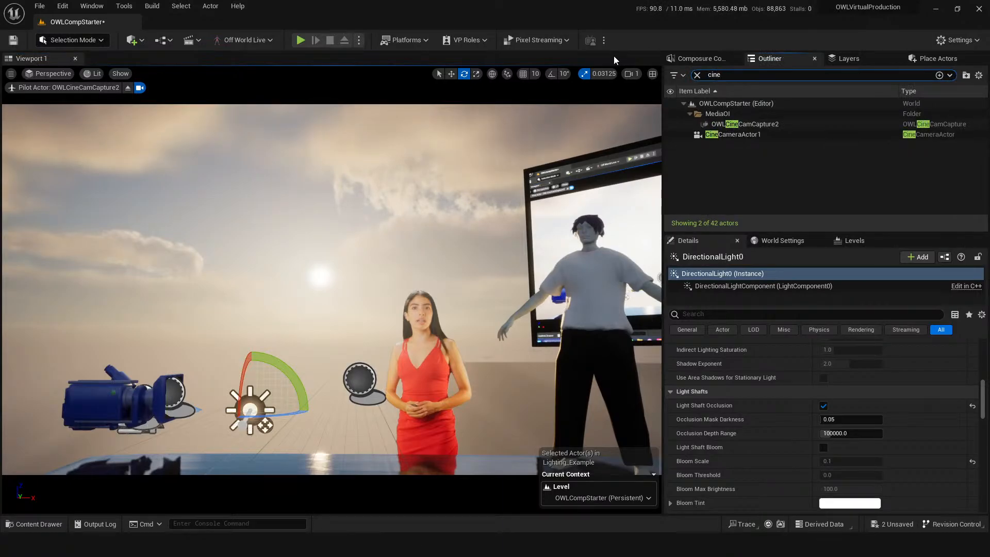
{"action": "left_click", "coordinate": [758, 124]}
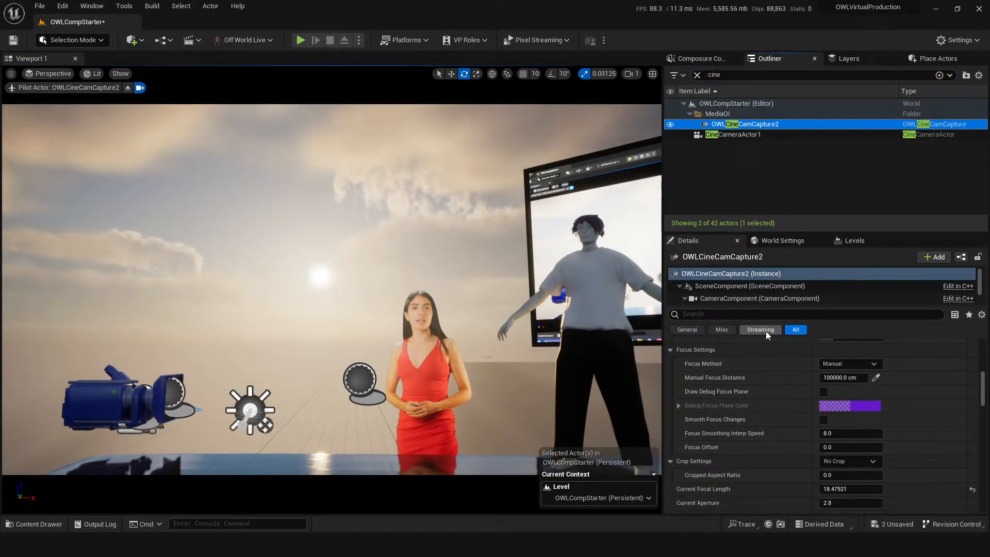
{"action": "left_click", "coordinate": [755, 314]}
{"action": "type", "text": "lens fla"}
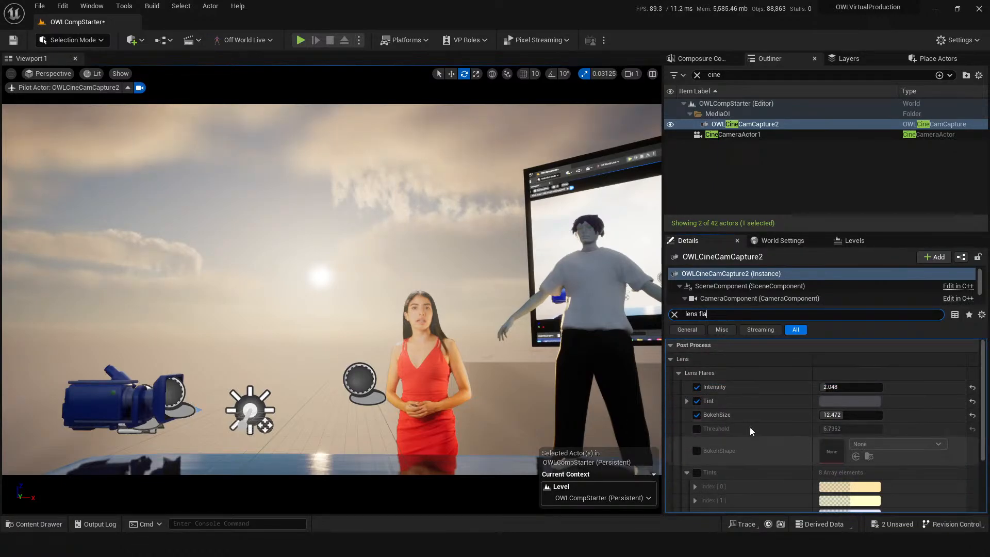
- Set the camera's lens flare Intensity to 8.448 and BokehSize to 6.84, and darken the flare Tint to a V value of 0.026042
{"action": "left_click_drag", "start_coordinate": [830, 387], "coordinate": [833, 415]}
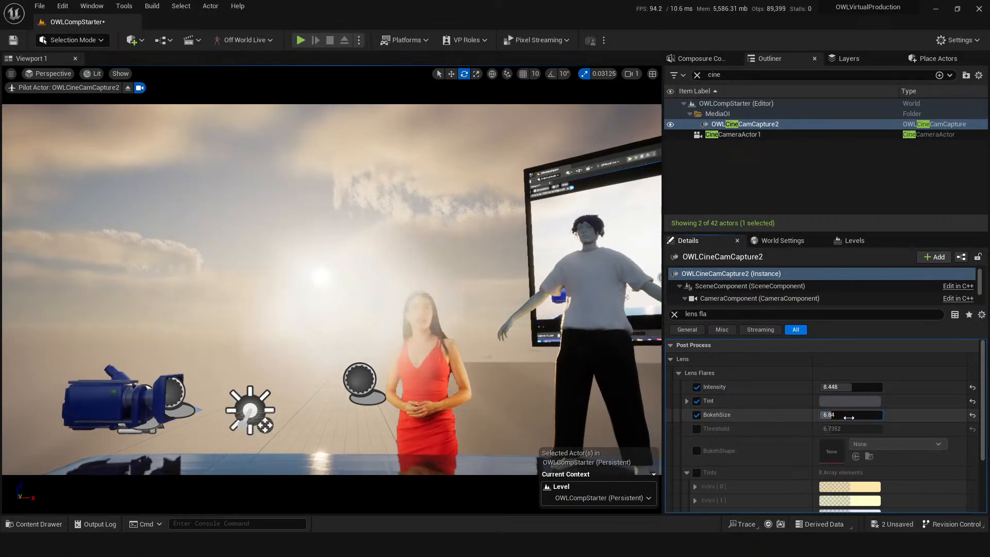
{"action": "left_click", "coordinate": [855, 402]}
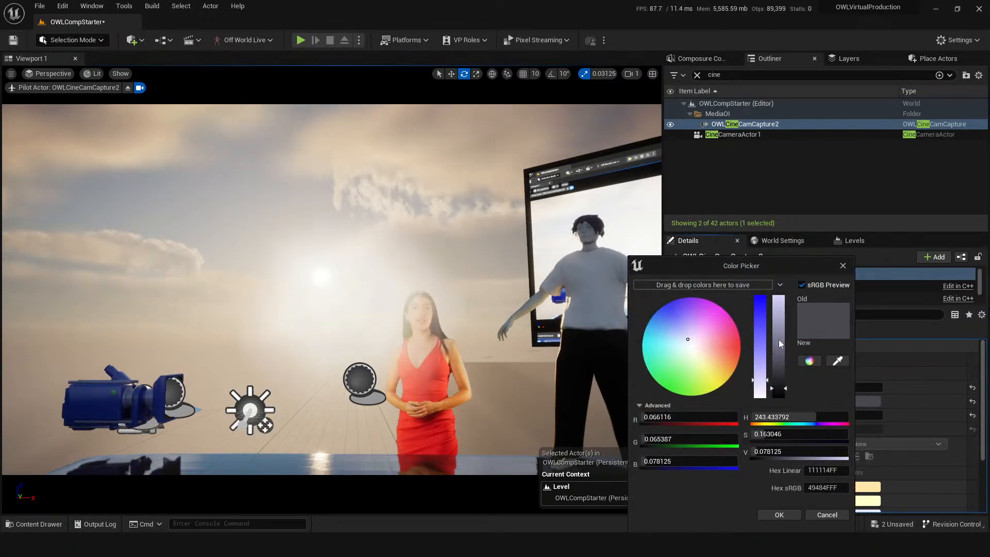
{"action": "left_click_drag", "start_coordinate": [780, 344], "coordinate": [799, 395]}
{"action": "left_click_drag", "start_coordinate": [783, 266], "coordinate": [190, 168]}
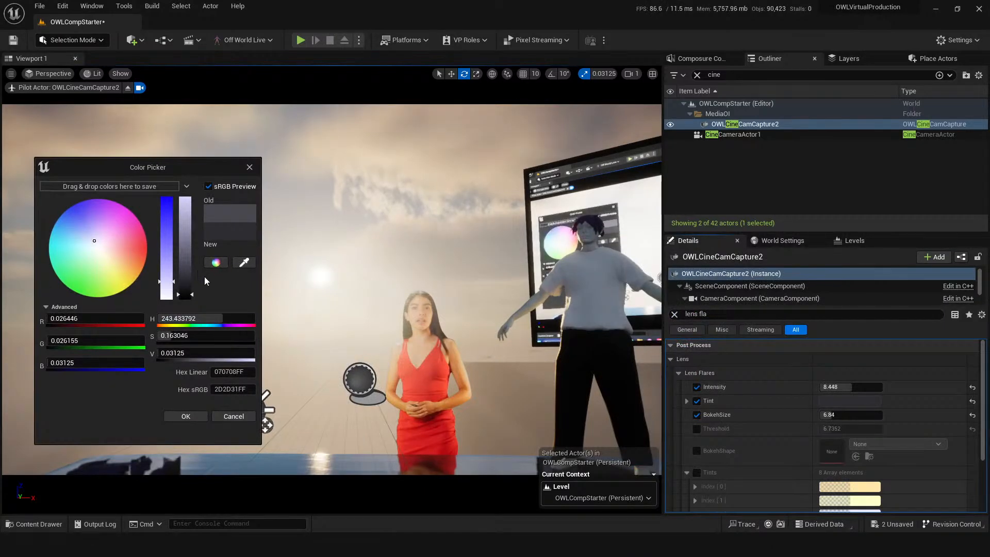
{"action": "left_click_drag", "start_coordinate": [186, 294], "coordinate": [187, 297]}
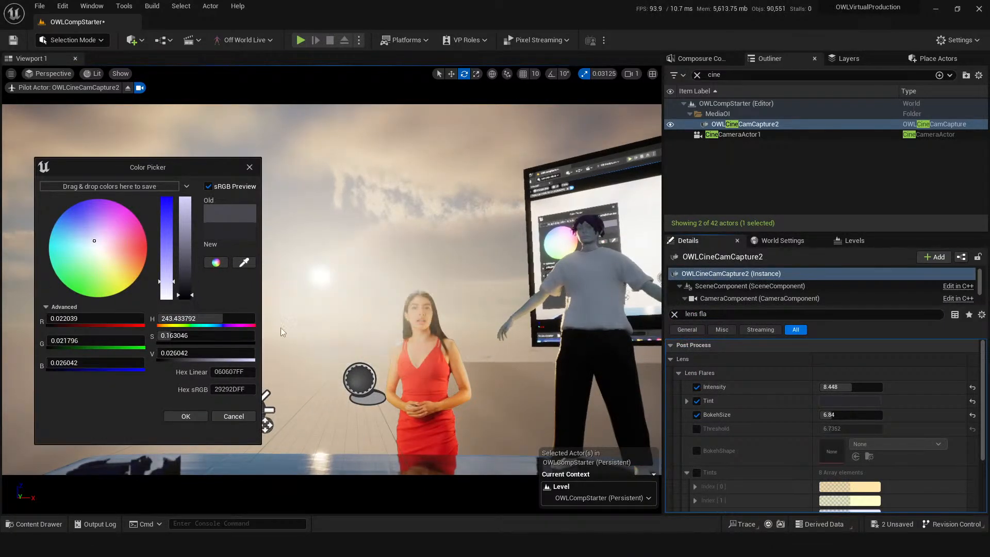
- Try a lens flare BokehSize of 5.048, set it to 9.144 and close the tint's color picker
{"action": "left_click_drag", "start_coordinate": [841, 415], "coordinate": [833, 415]}
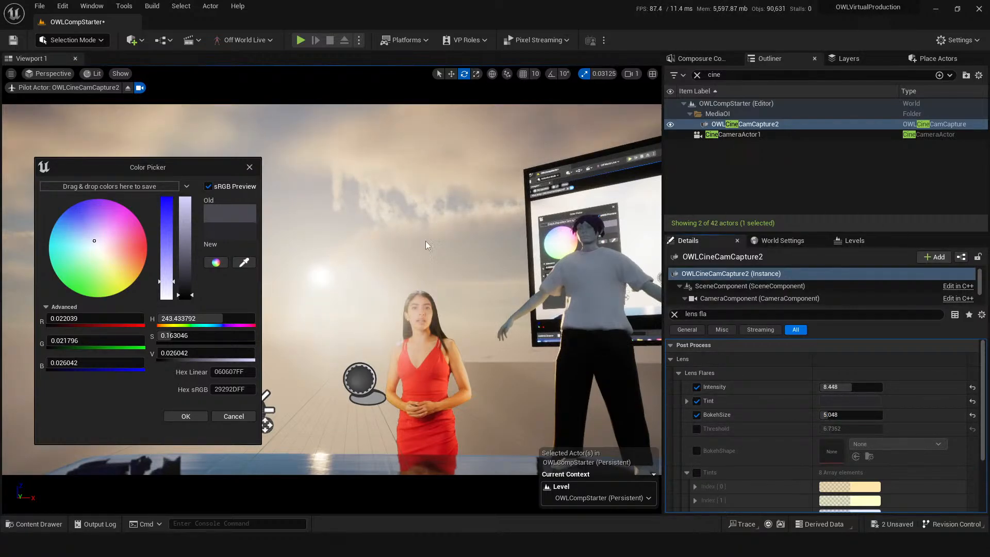
{"action": "right_click_drag", "start_coordinate": [425, 240], "coordinate": [459, 265]}
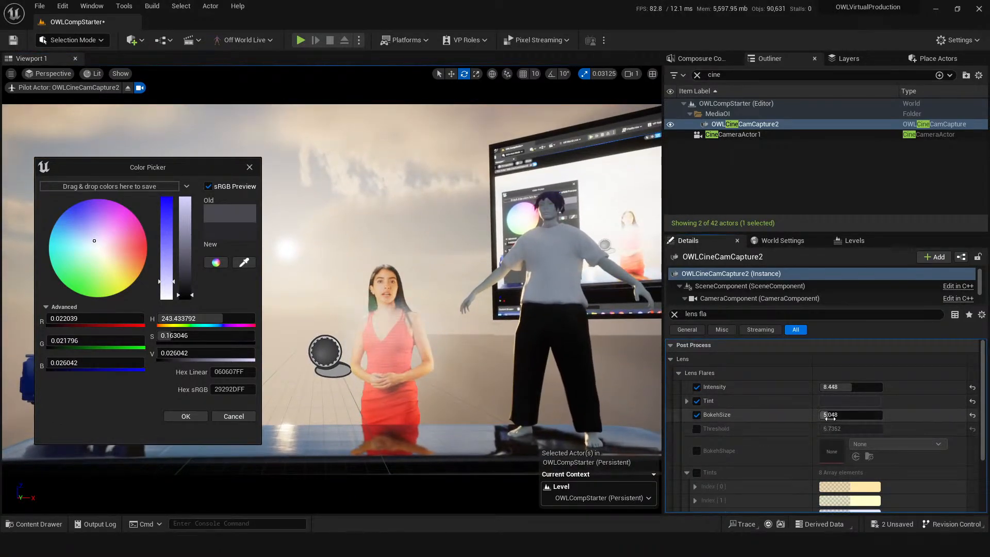
{"action": "left_click_drag", "start_coordinate": [830, 418], "coordinate": [871, 418]}
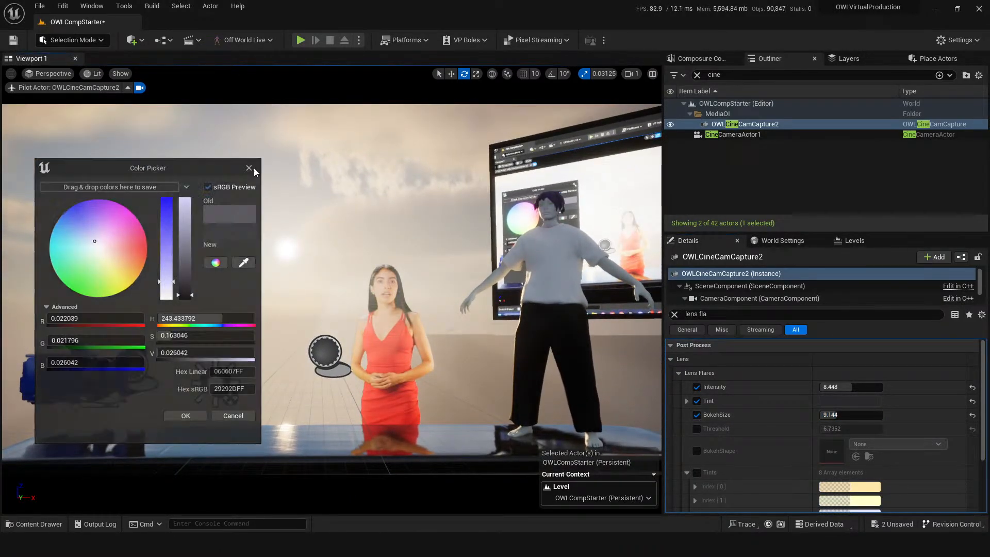
{"action": "left_click", "coordinate": [250, 168]}
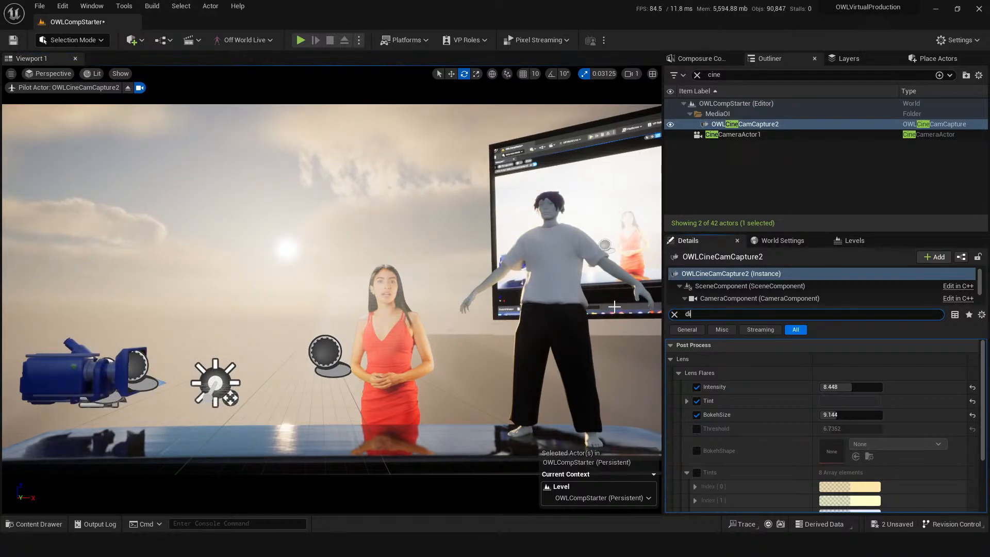
- Filter the camera's properties by "dirt mas" and set the Dirt Mask Intensity to 1212.0
{"action": "type", "text": "dirt mas"}
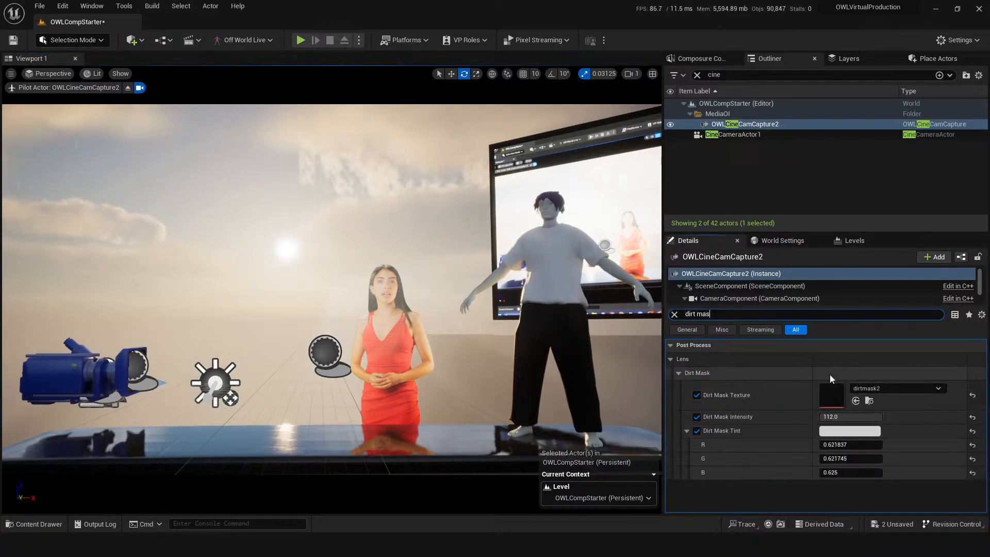
{"action": "left_click", "coordinate": [828, 416]}
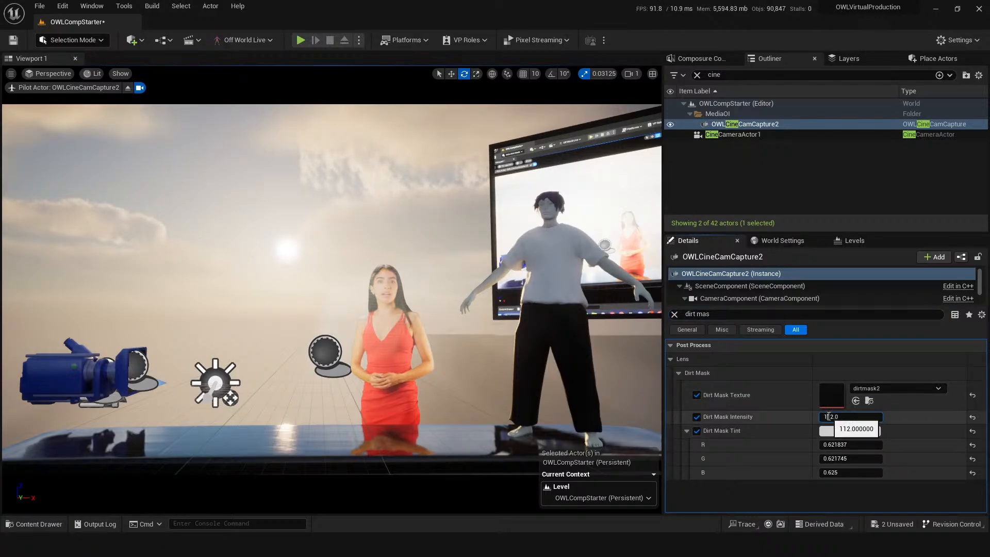
{"action": "type", "text": "2"}
{"action": "key", "text": "Return"}
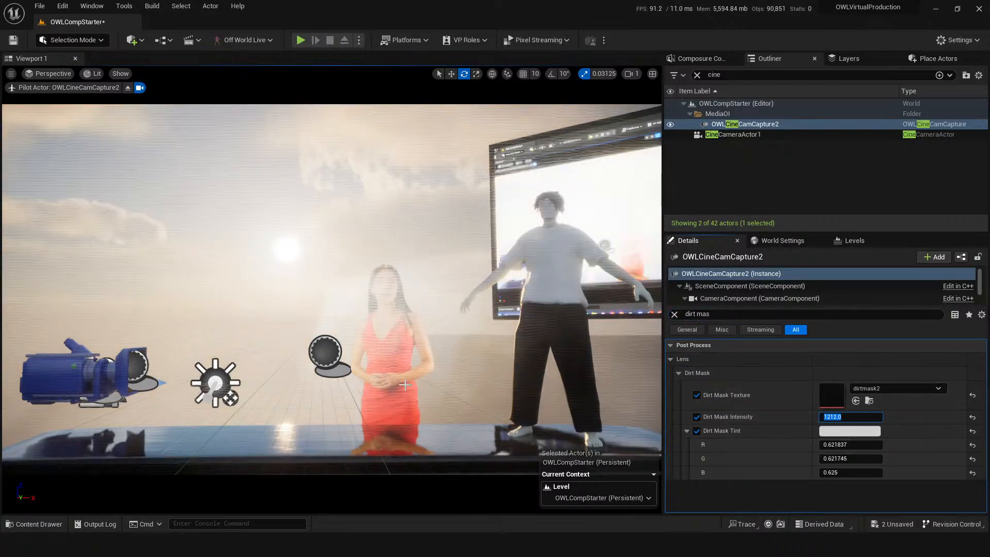
{"action": "middle_click_drag", "start_coordinate": [405, 385], "coordinate": [452, 337]}
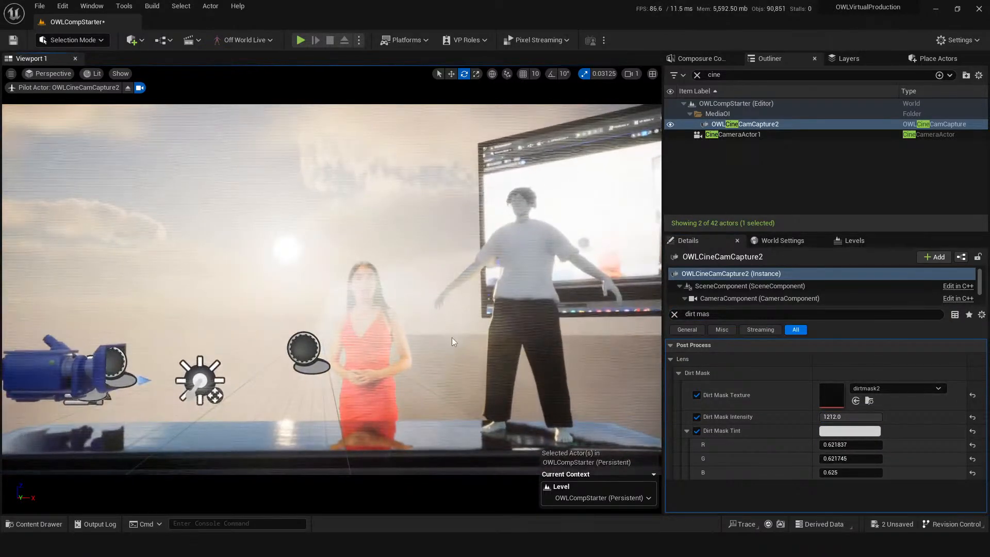
{"action": "left_click_drag", "start_coordinate": [444, 268], "coordinate": [447, 299]}
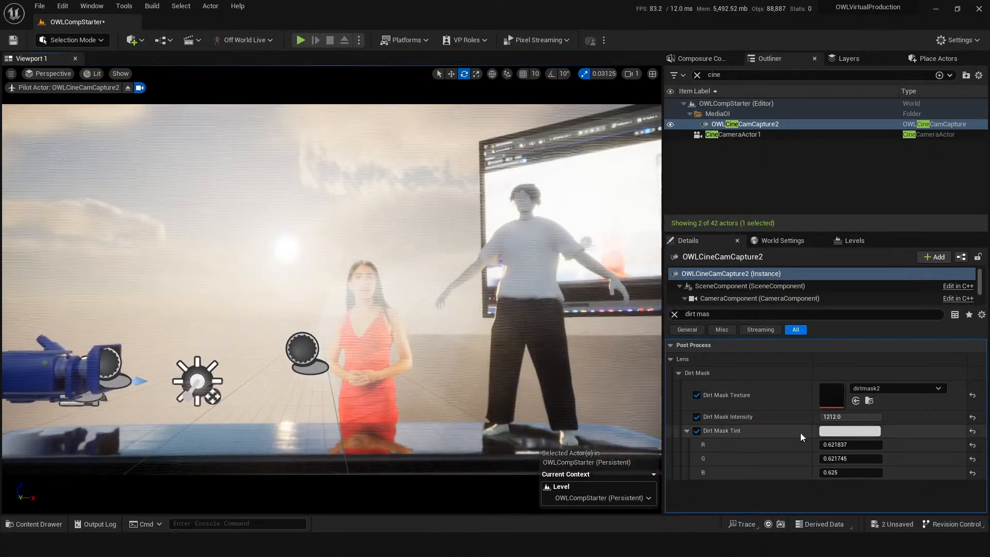
- Darken the Dirt Mask Tint to a near-black grey with a V value of 0.041667 and reframe the talent against the sun
{"action": "left_click", "coordinate": [849, 431]}
{"action": "left_click_drag", "start_coordinate": [782, 349], "coordinate": [789, 394]}
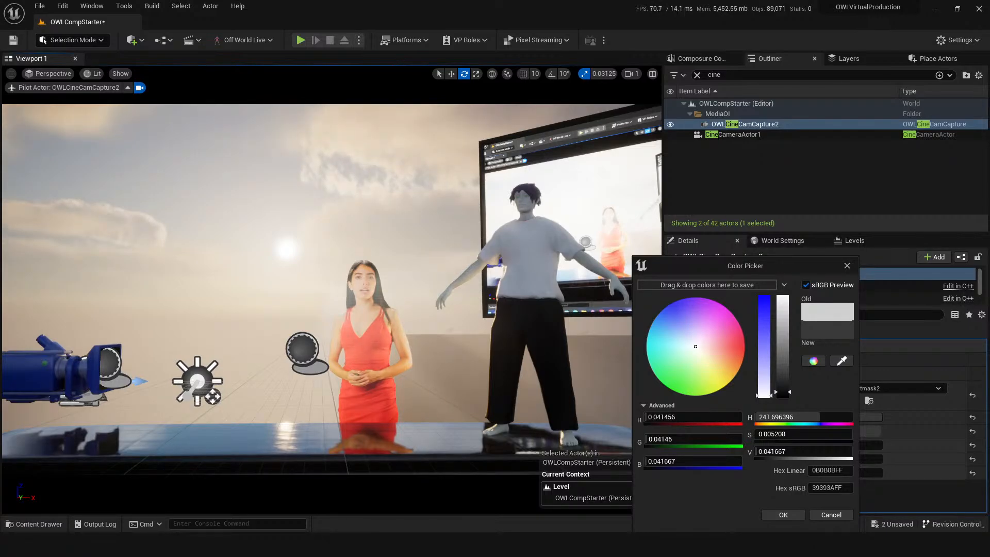
{"action": "mouse_move", "coordinate": [408, 314]}
{"action": "left_mouse_down"}
{"action": "mouse_move", "coordinate": [408, 392]}
{"action": "mouse_move", "coordinate": [408, 340]}
{"action": "mouse_move", "coordinate": [413, 354]}
{"action": "mouse_move", "coordinate": [392, 325]}
{"action": "left_mouse_up"}
{"action": "left_click", "coordinate": [859, 261]}
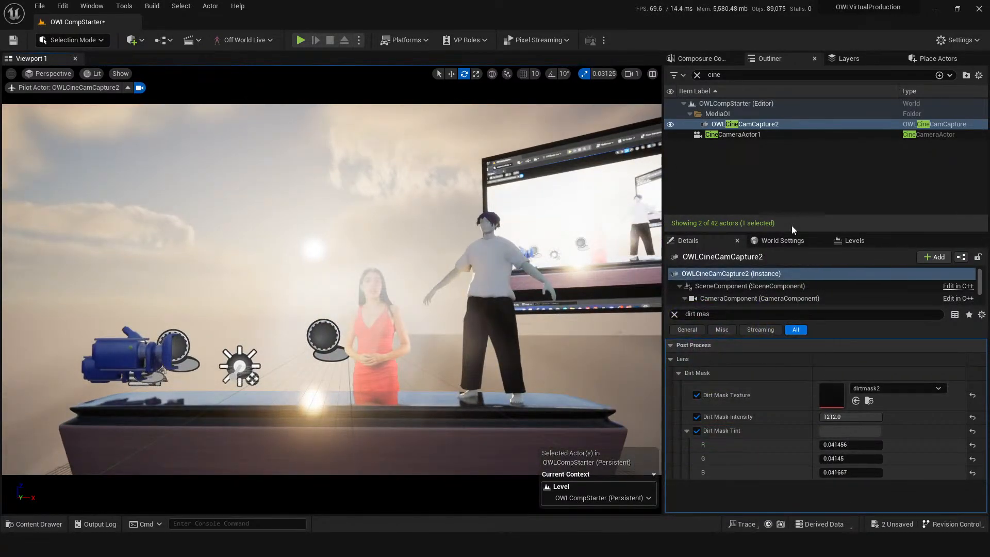
{"action": "mouse_move", "coordinate": [413, 310]}
{"action": "left_mouse_down"}
{"action": "mouse_move", "coordinate": [423, 376]}
{"action": "mouse_move", "coordinate": [429, 299]}
{"action": "left_mouse_up"}
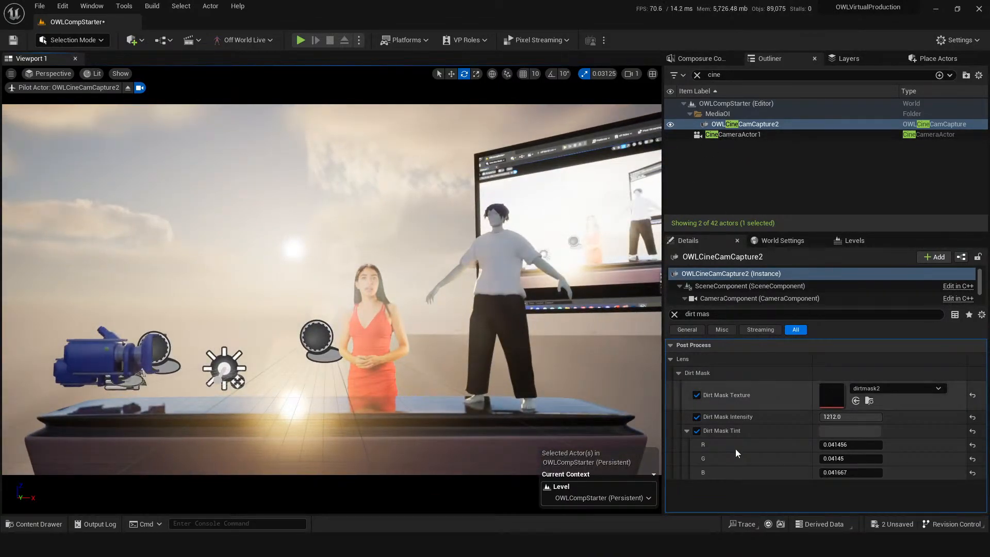
{"action": "mouse_move", "coordinate": [438, 435]}
{"action": "left_mouse_down"}
{"action": "mouse_move", "coordinate": [448, 377]}
{"action": "mouse_move", "coordinate": [438, 417]}
{"action": "left_mouse_up"}
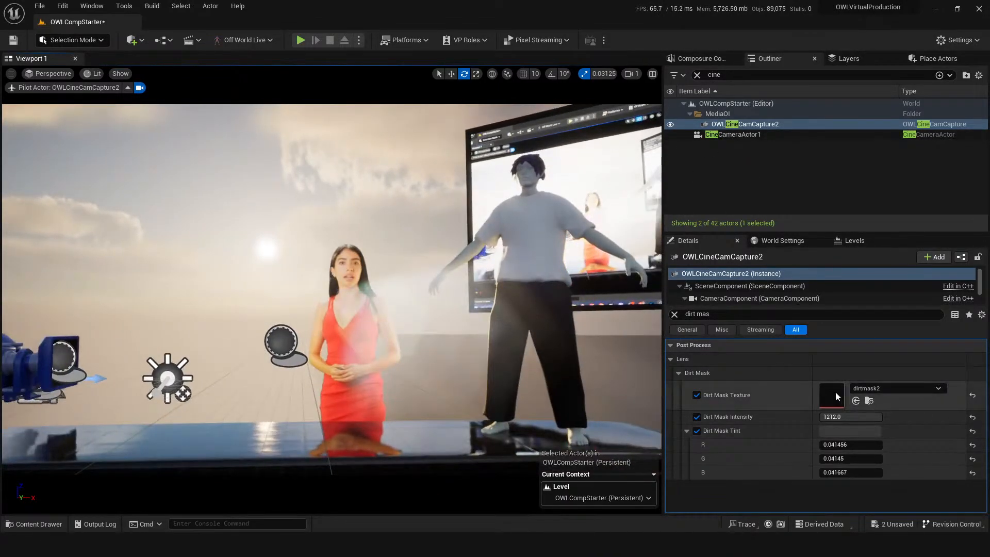
- Open the dirtmask2 texture to examine its image, and close it again
{"action": "double_click", "coordinate": [831, 395]}
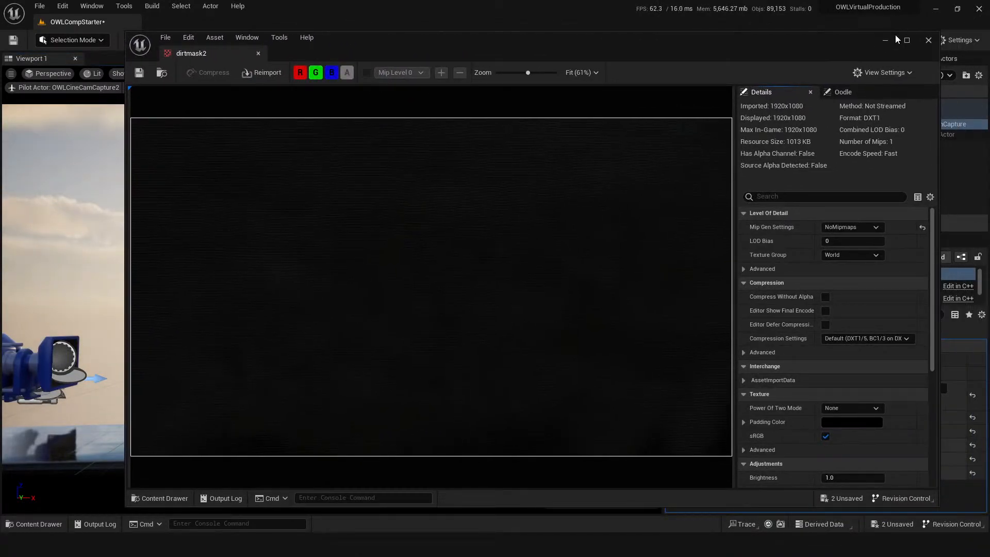
{"action": "left_click", "coordinate": [929, 40]}
- Try a Dirt Mask Intensity of 12129.0, leave the Dirt Mask Tint as it is and undo the intensity change
{"action": "left_click", "coordinate": [839, 418]}
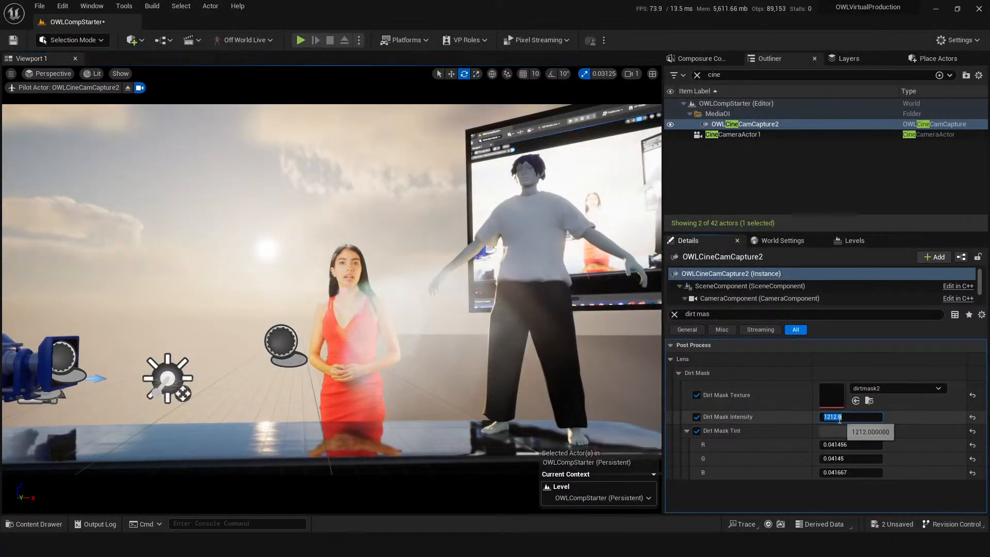
{"action": "left_click", "coordinate": [836, 417]}
{"action": "key", "text": "Return"}
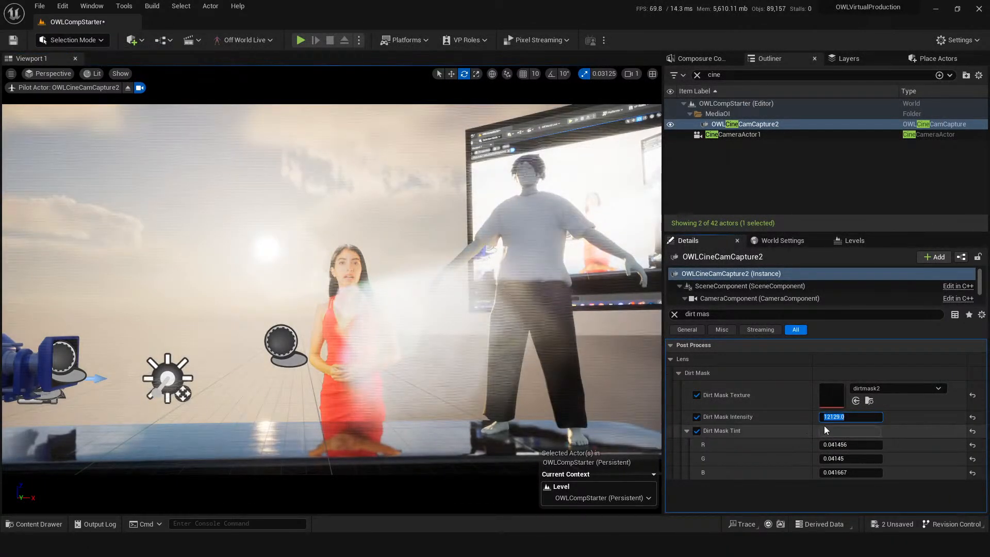
{"action": "left_click", "coordinate": [838, 432]}
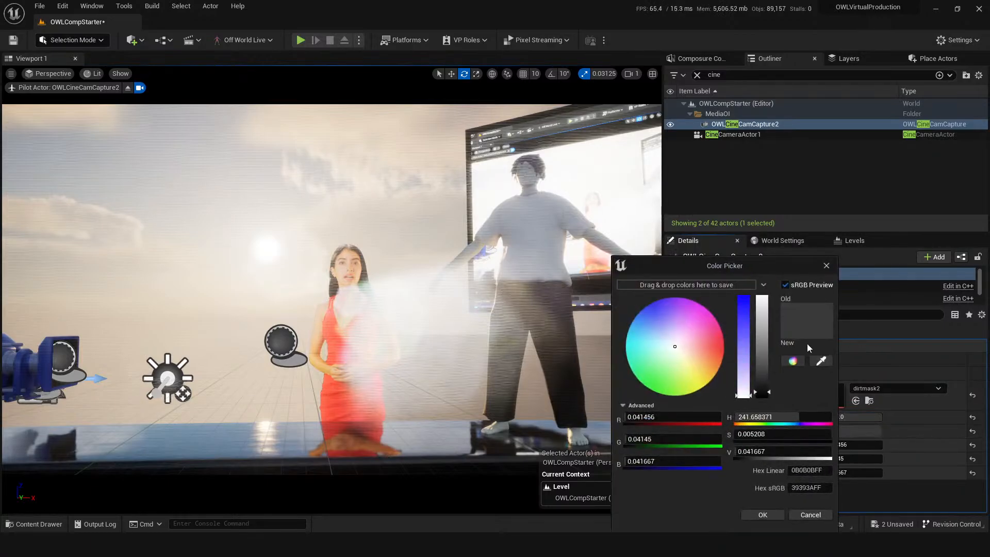
{"action": "left_click", "coordinate": [768, 395]}
{"action": "left_click", "coordinate": [811, 515]}
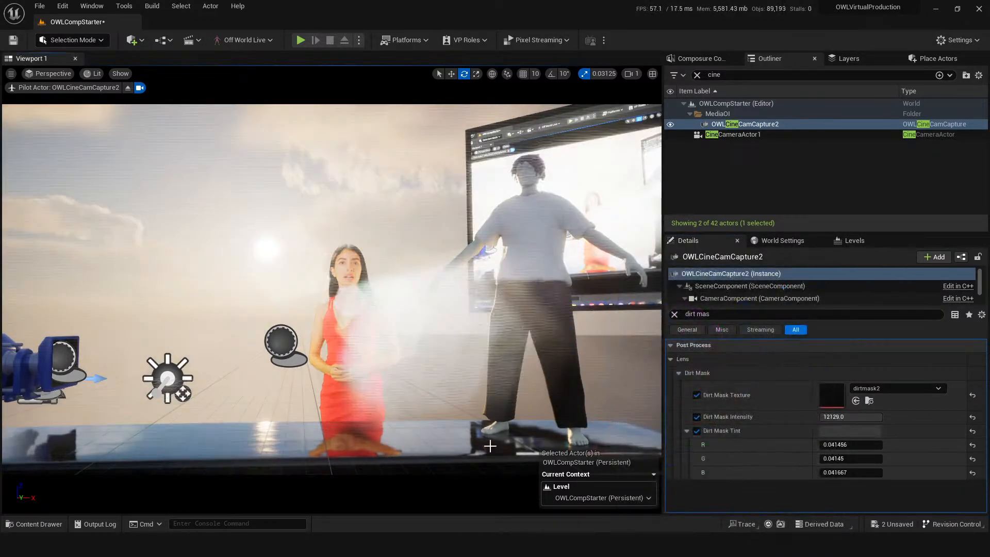
{"action": "key", "text": "ctrl+z"}
- Save the level, look up the camera's "lens flare" properties and clear the property filter
{"action": "key", "text": "ctrl+s"}
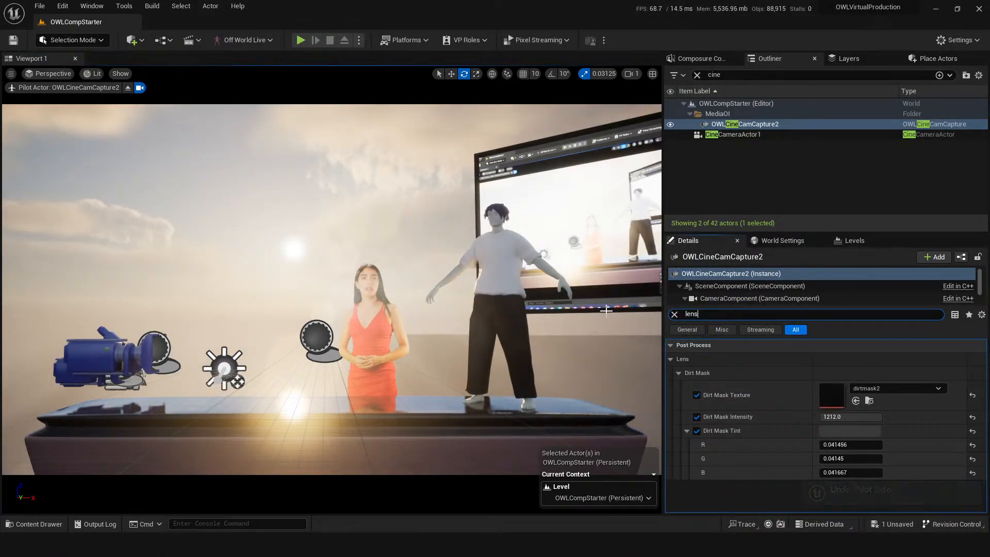
{"action": "type", "text": "flare"}
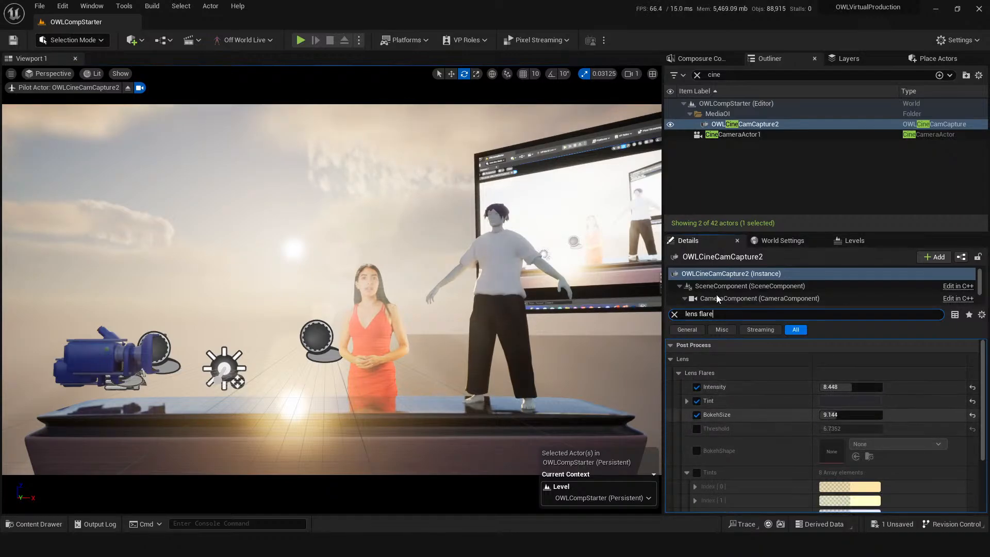
{"action": "key", "text": "BackSpace"}
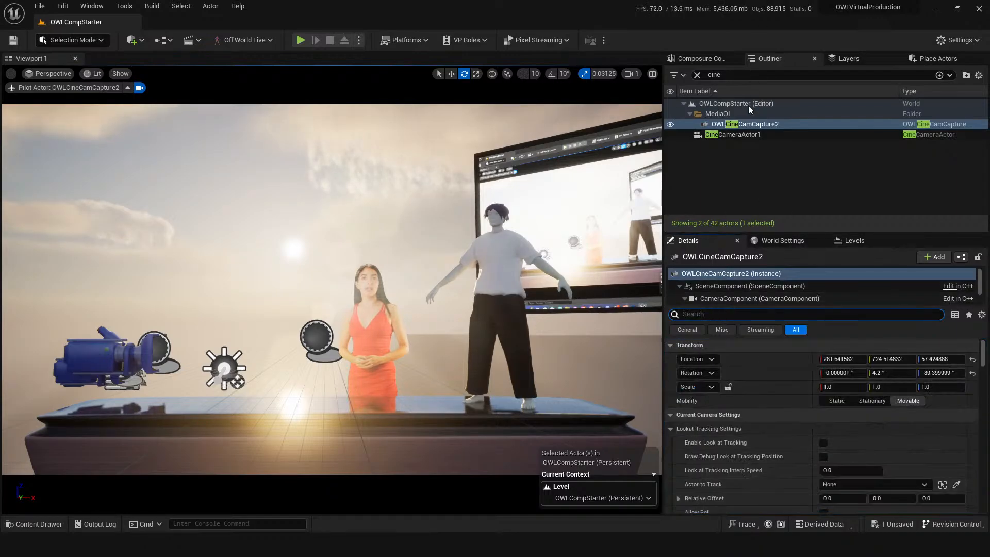
- Search the level's actors for "dire", select DirectionalLight0 and rotate it slightly to shift the sunlight behind the talent
{"action": "left_click", "coordinate": [735, 74]}
{"action": "type", "text": "dir"}
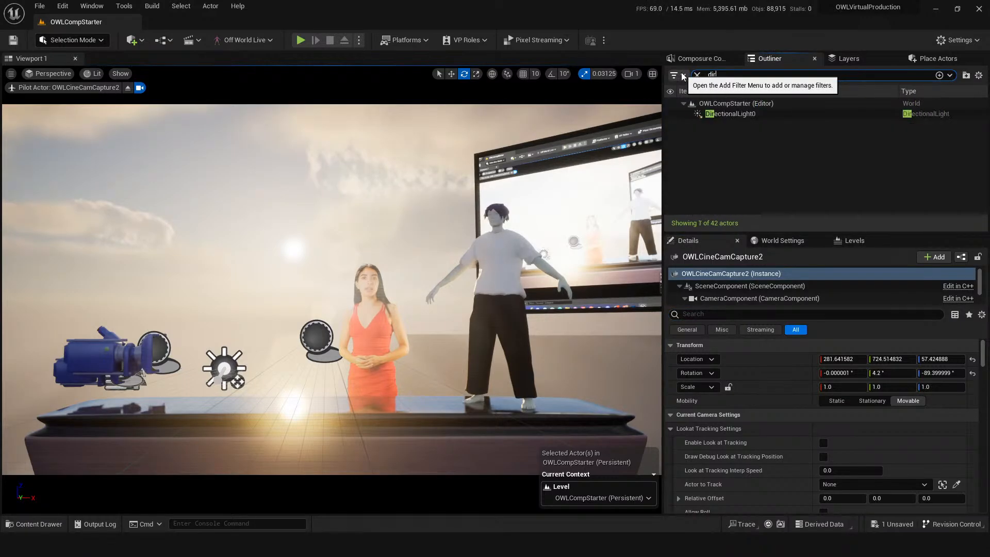
{"action": "type", "text": "e"}
{"action": "key", "text": "Return"}
{"action": "mouse_move", "coordinate": [272, 370]}
{"action": "left_mouse_down"}
{"action": "mouse_move", "coordinate": [289, 373]}
{"action": "mouse_move", "coordinate": [277, 371]}
{"action": "left_mouse_up"}
- Filter the directional light's properties for "light shaf", enable Light Shaft Bloom and set its Bloom Scale to 0.32
{"action": "left_click", "coordinate": [745, 314]}
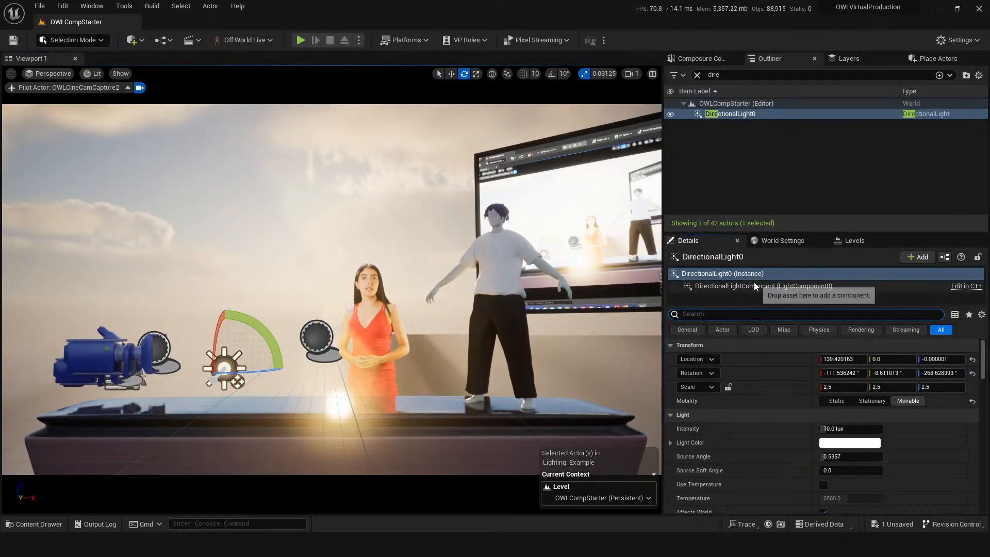
{"action": "type", "text": "light shaf"}
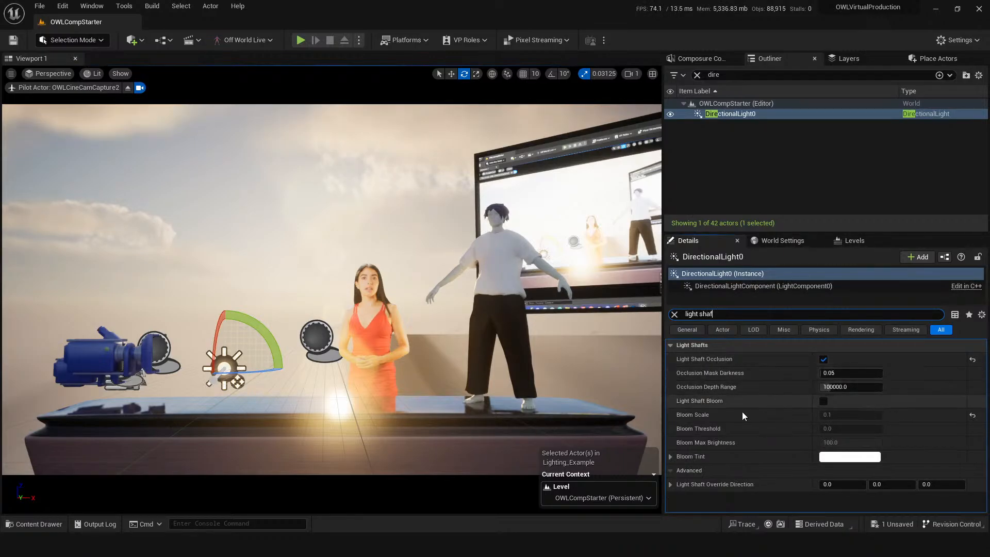
{"action": "left_click", "coordinate": [825, 404]}
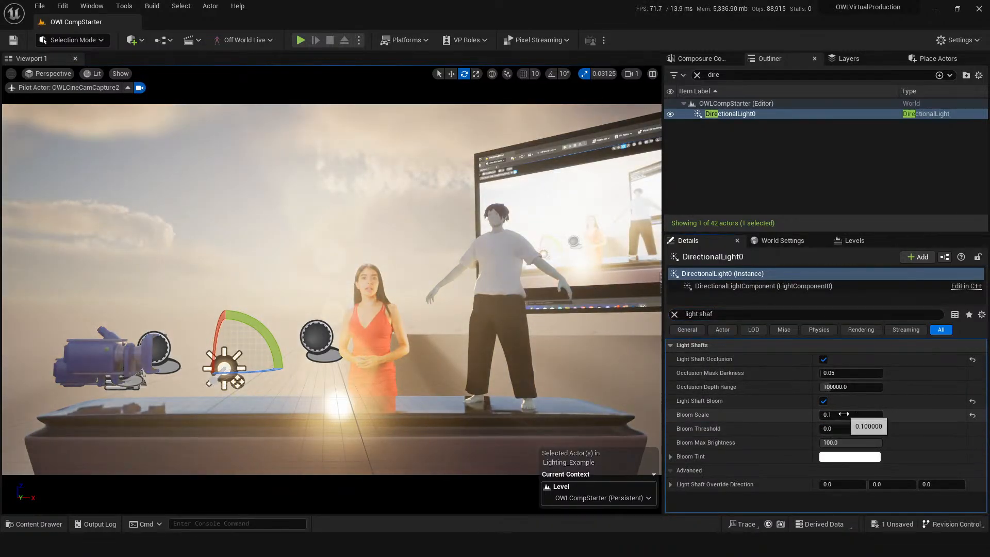
{"action": "mouse_move", "coordinate": [840, 415]}
{"action": "left_mouse_down"}
{"action": "mouse_move", "coordinate": [856, 415]}
{"action": "mouse_move", "coordinate": [832, 414]}
{"action": "mouse_move", "coordinate": [846, 413]}
{"action": "left_mouse_up"}
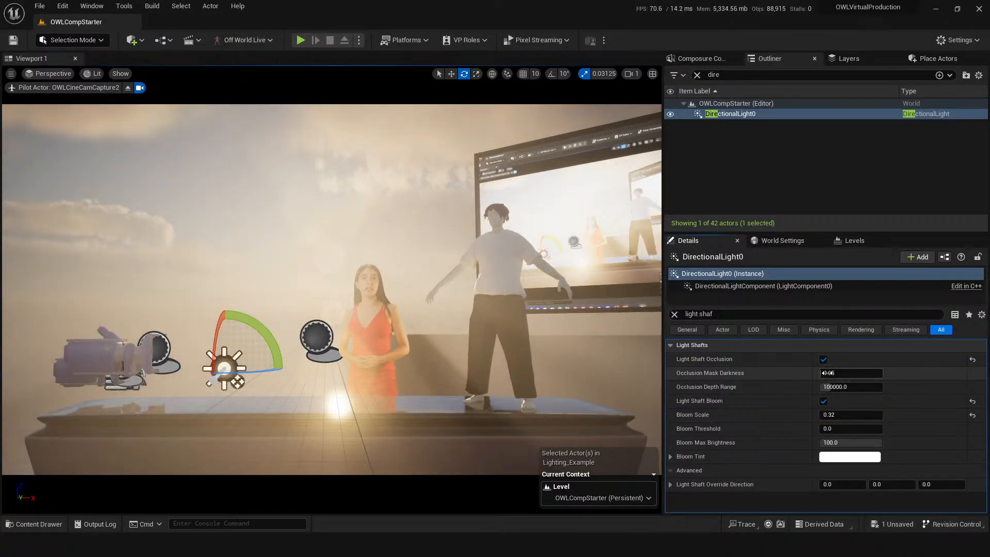
- Rotate the directional light slightly, check the shafts around the talent from other angles and disable Light Shaft Bloom
{"action": "mouse_move", "coordinate": [452, 427]}
{"action": "left_mouse_down"}
{"action": "mouse_move", "coordinate": [423, 392]}
{"action": "mouse_move", "coordinate": [444, 412]}
{"action": "left_mouse_up"}
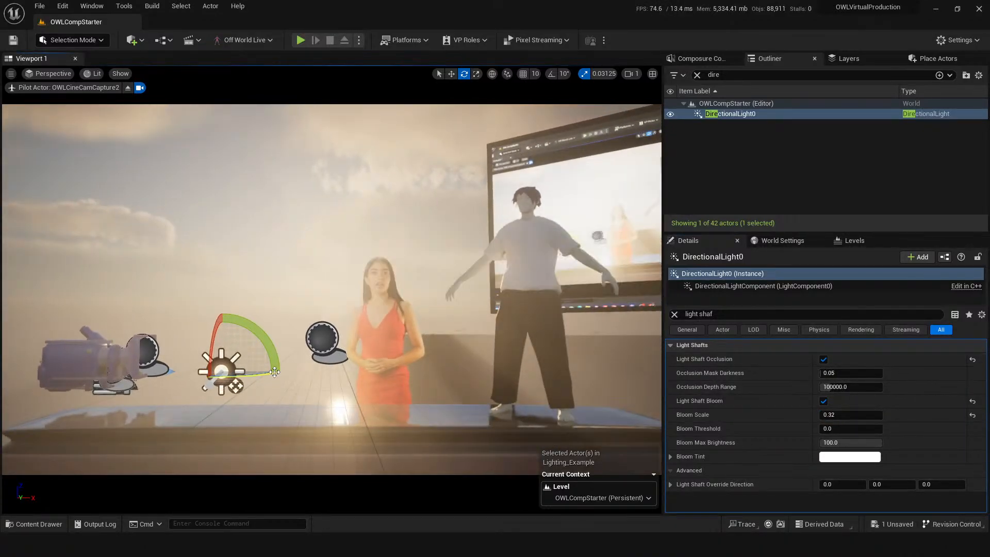
{"action": "left_click_drag", "start_coordinate": [273, 371], "coordinate": [289, 372]}
{"action": "right_click_drag", "start_coordinate": [442, 374], "coordinate": [500, 413]}
{"action": "left_click", "coordinate": [823, 400]}
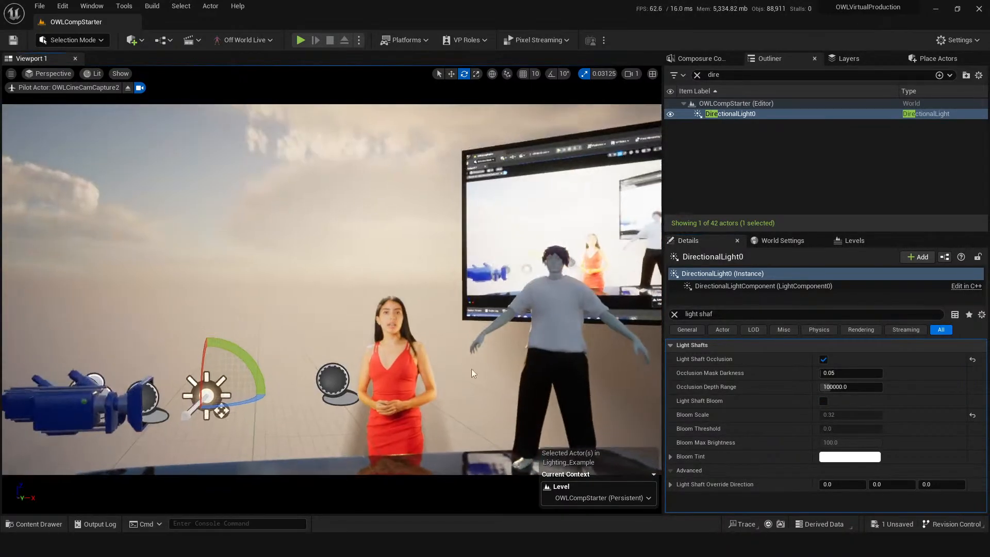
{"action": "right_click_drag", "start_coordinate": [453, 340], "coordinate": [480, 361]}
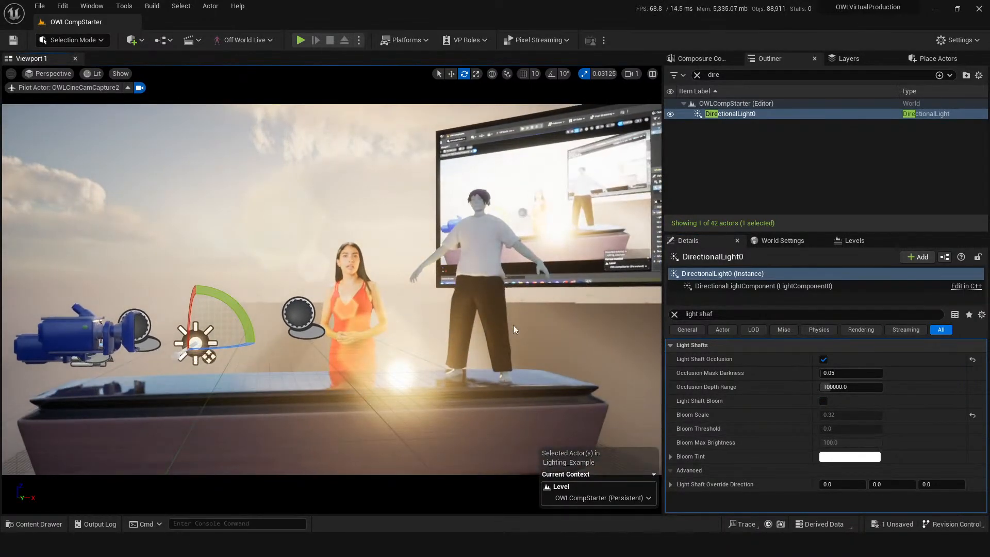
{"action": "left_click_drag", "start_coordinate": [505, 405], "coordinate": [474, 403]}
- Enable rendering of the BP_CompStarter composite and its Matte, media_plate1, Talent, CG and BackScreen1 elements
{"action": "left_click", "coordinate": [691, 58]}
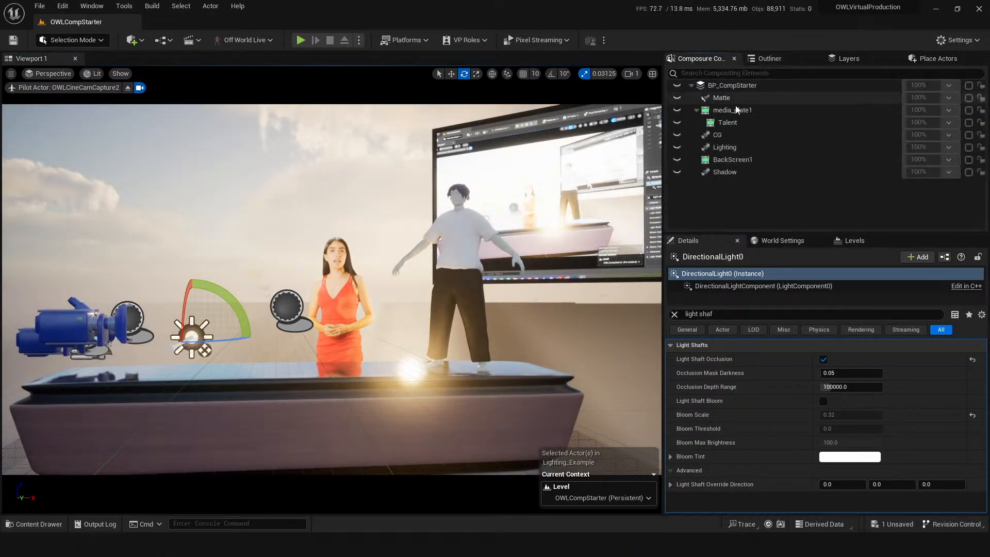
{"action": "left_click", "coordinate": [729, 86]}
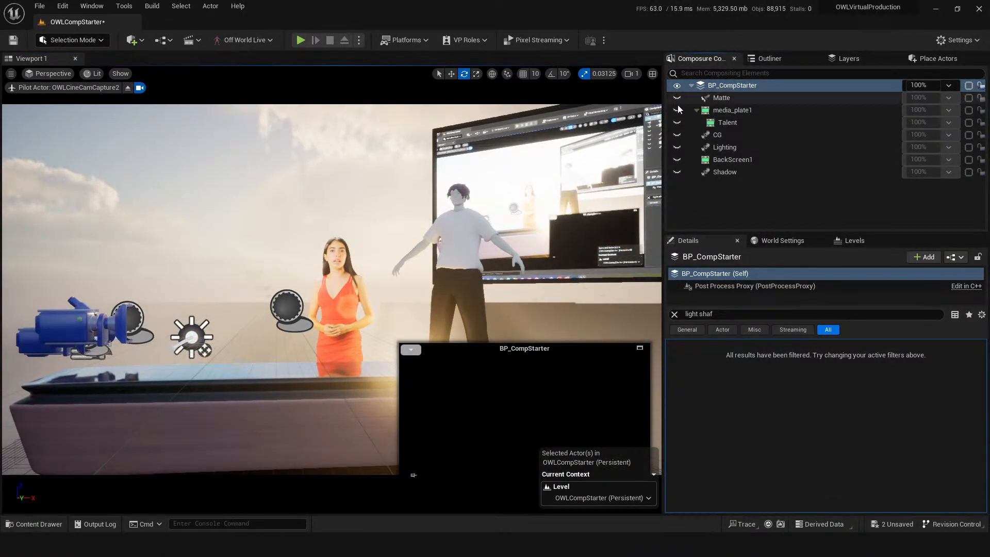
{"action": "left_click", "coordinate": [677, 97]}
{"action": "left_click", "coordinate": [677, 110]}
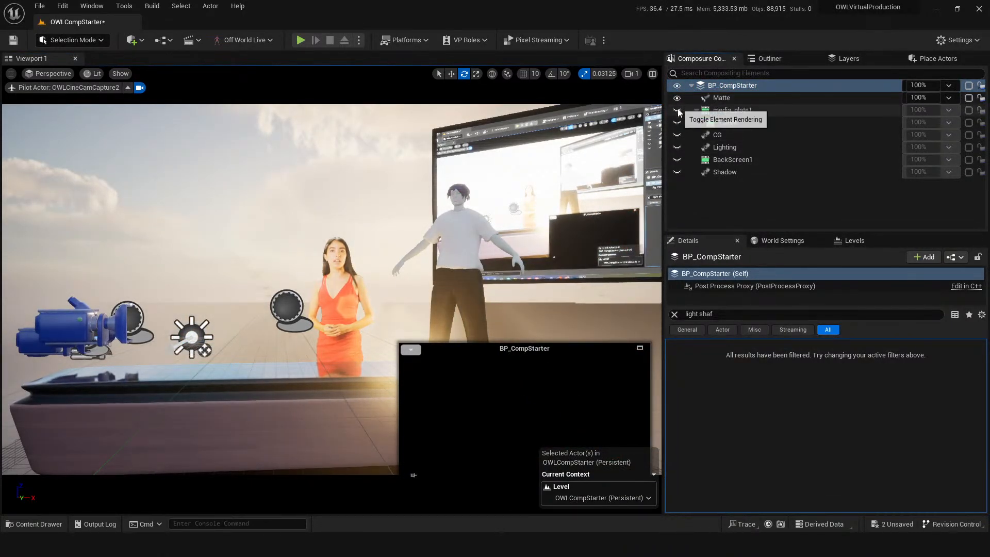
{"action": "left_click", "coordinate": [677, 122]}
{"action": "left_click", "coordinate": [677, 135]}
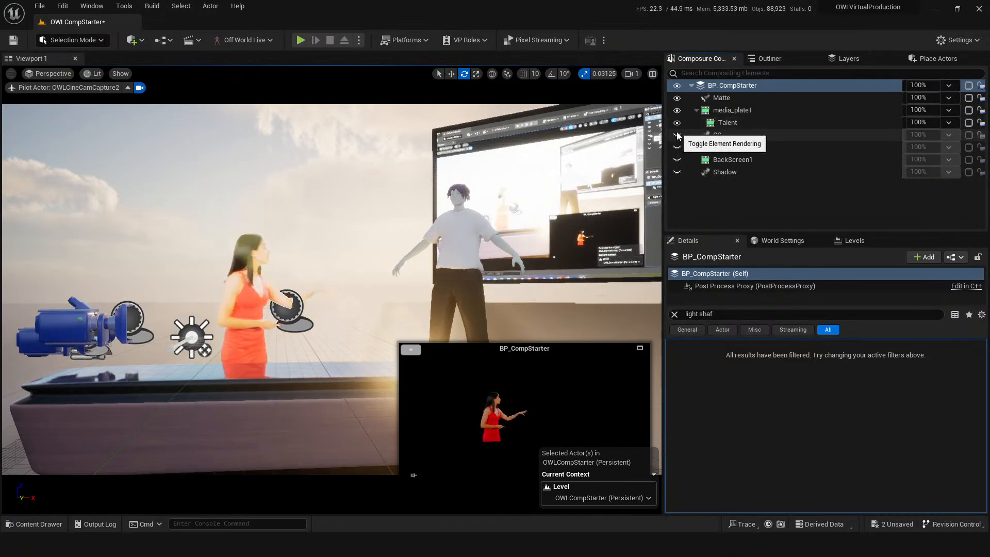
{"action": "left_click", "coordinate": [676, 160]}
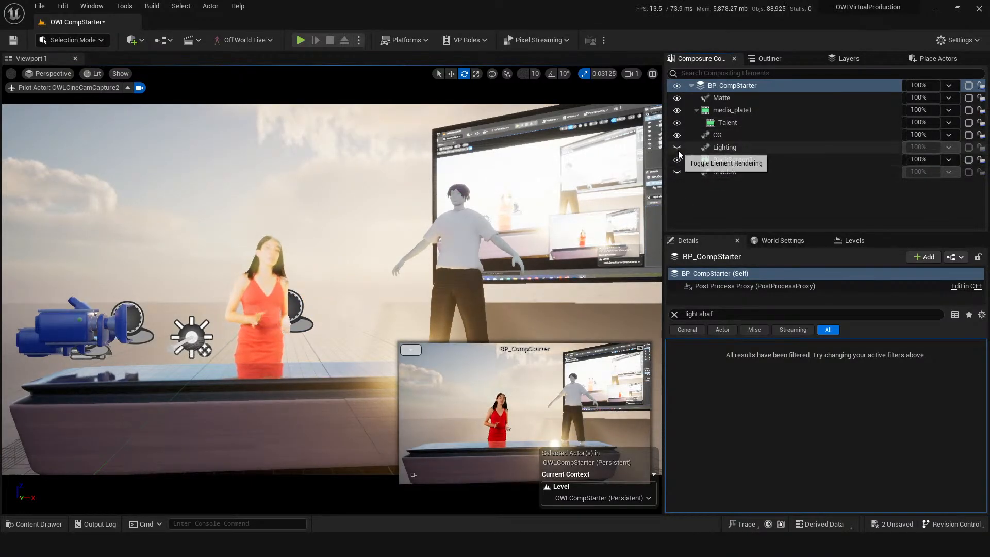
- Open the BP_CompStarter preview in its own window and move the piloted camera to reframe the talent and mannequin
{"action": "left_click", "coordinate": [641, 351]}
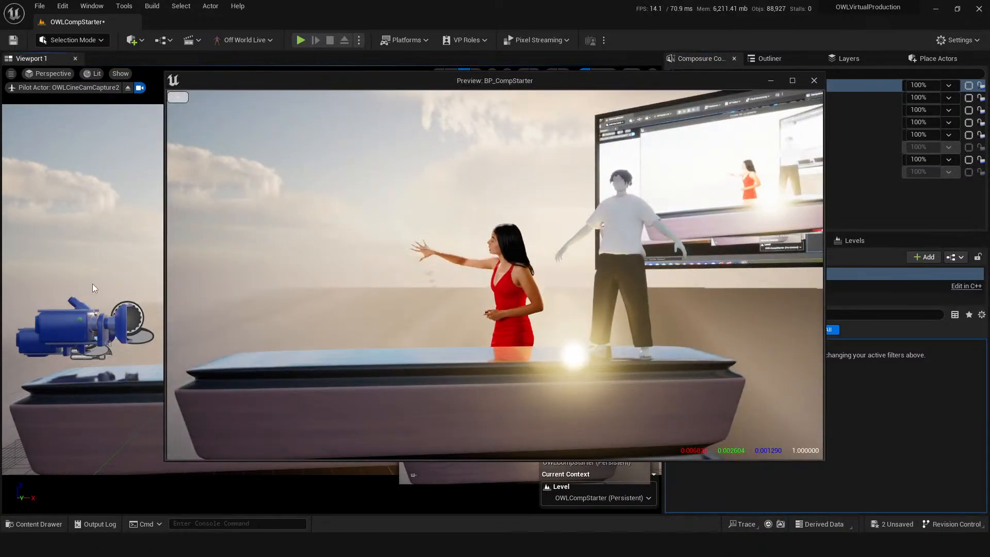
{"action": "left_click_drag", "start_coordinate": [92, 283], "coordinate": [69, 265]}
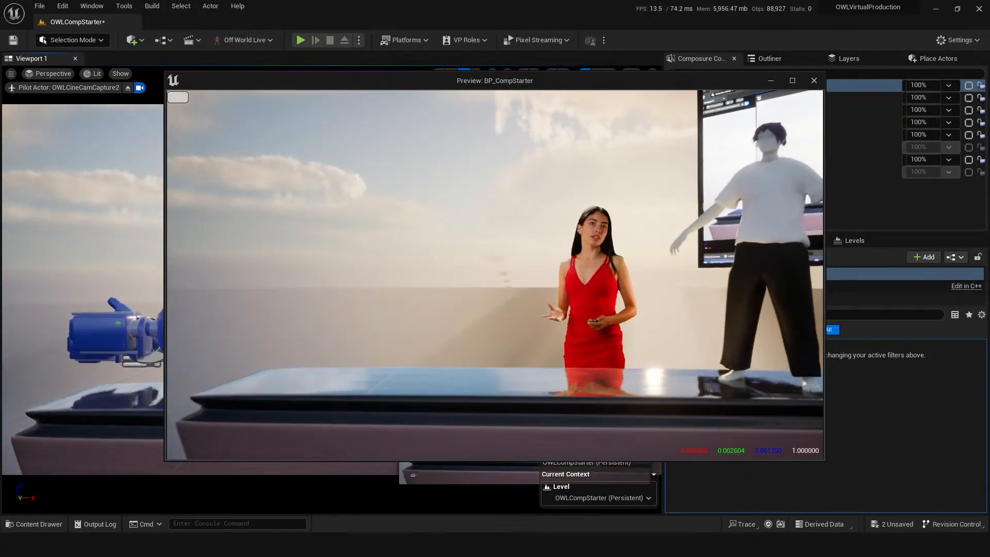
{"action": "key", "text": "d"}
{"action": "key", "text": "w"}
{"action": "key", "text": "s"}
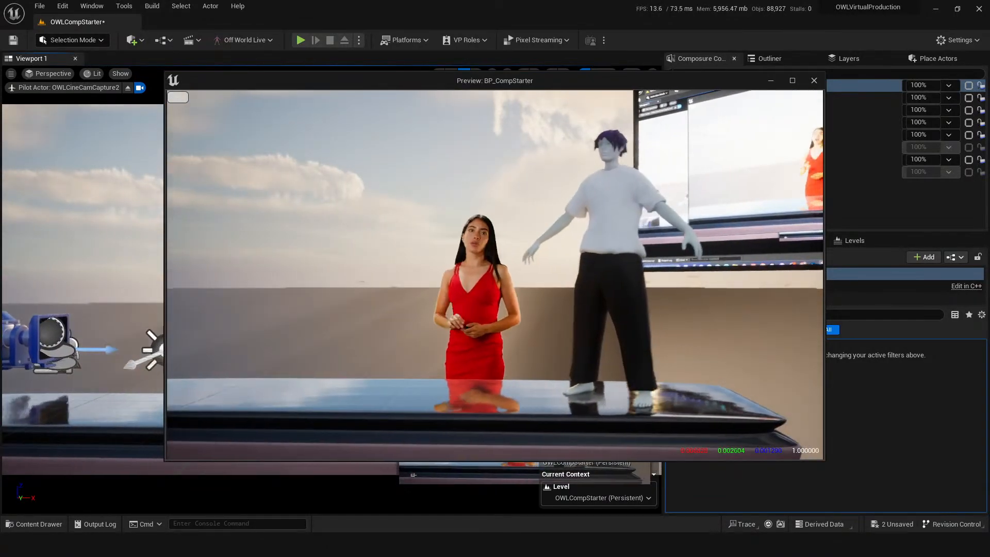
{"action": "key", "text": "a"}
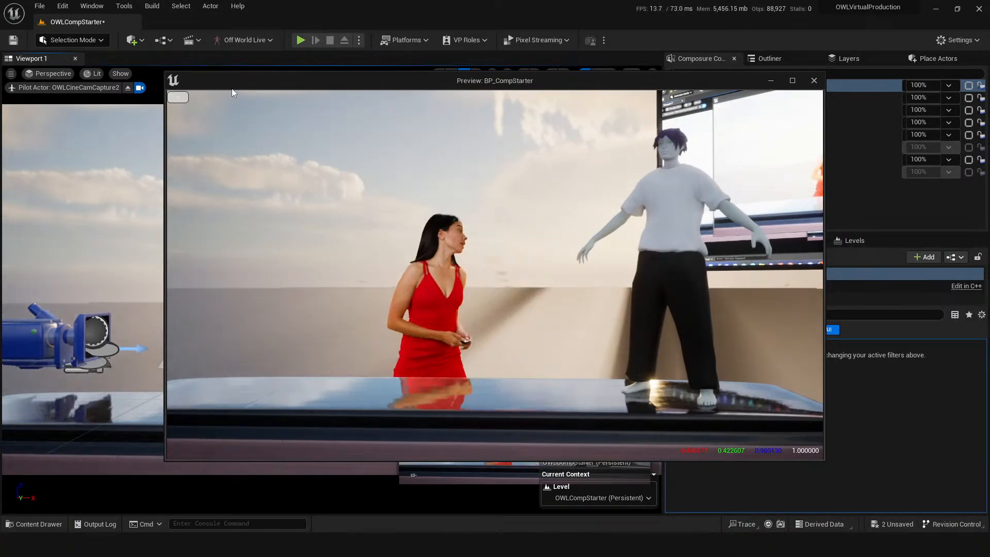
- Move the preview window clear of the compositing elements, enable rendering of the Lighting element and clear its property filter
{"action": "left_click_drag", "start_coordinate": [232, 88], "coordinate": [458, 104]}
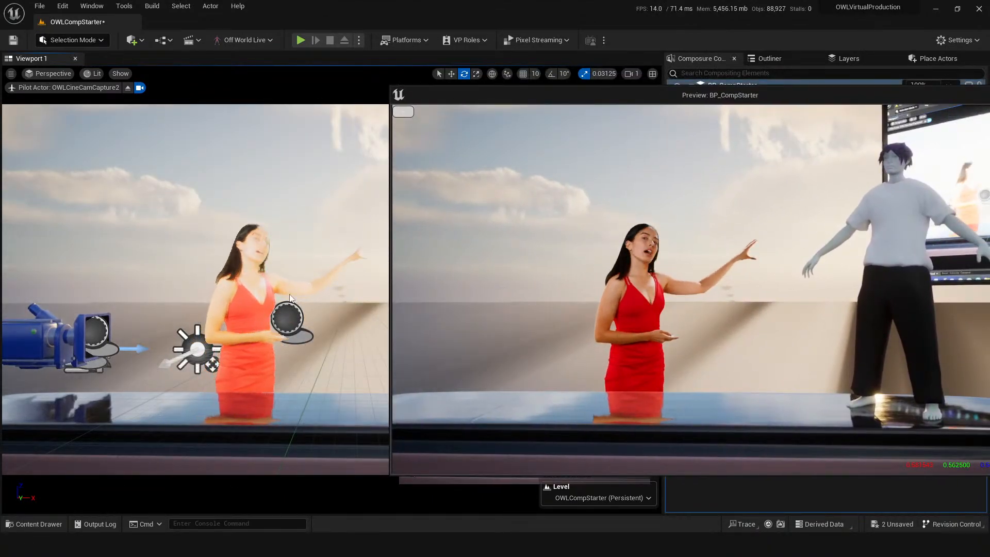
{"action": "left_click_drag", "start_coordinate": [746, 94], "coordinate": [349, 106]}
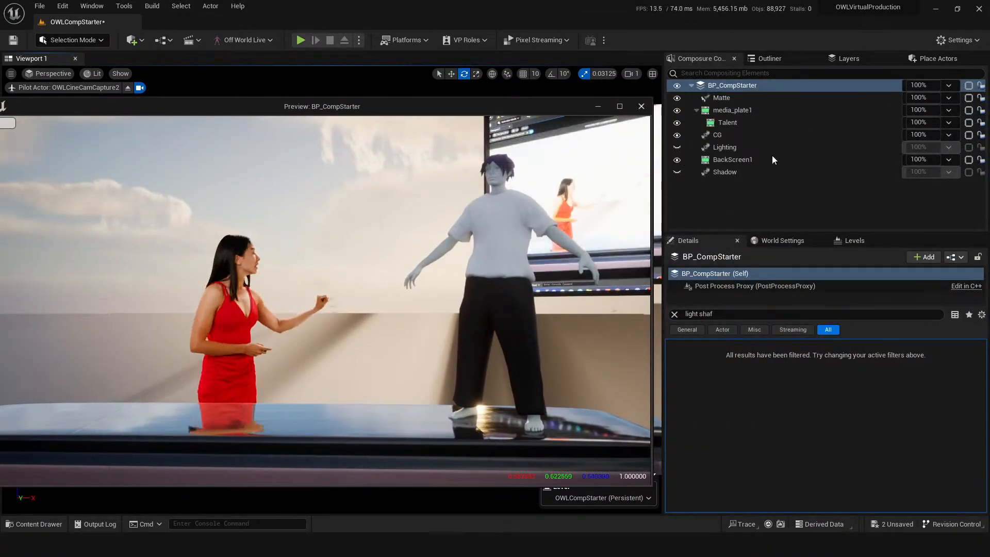
{"action": "left_click", "coordinate": [678, 148]}
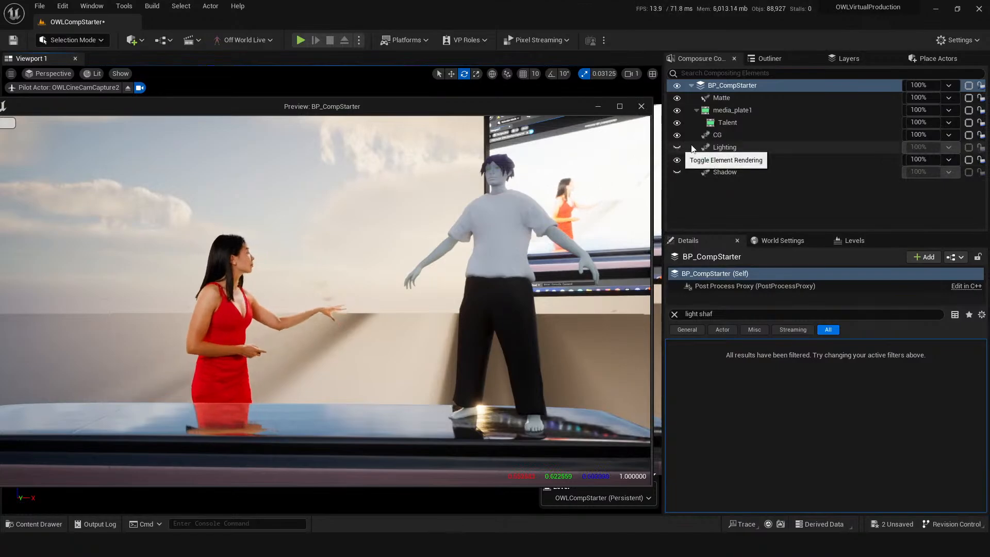
{"action": "left_click", "coordinate": [725, 148]}
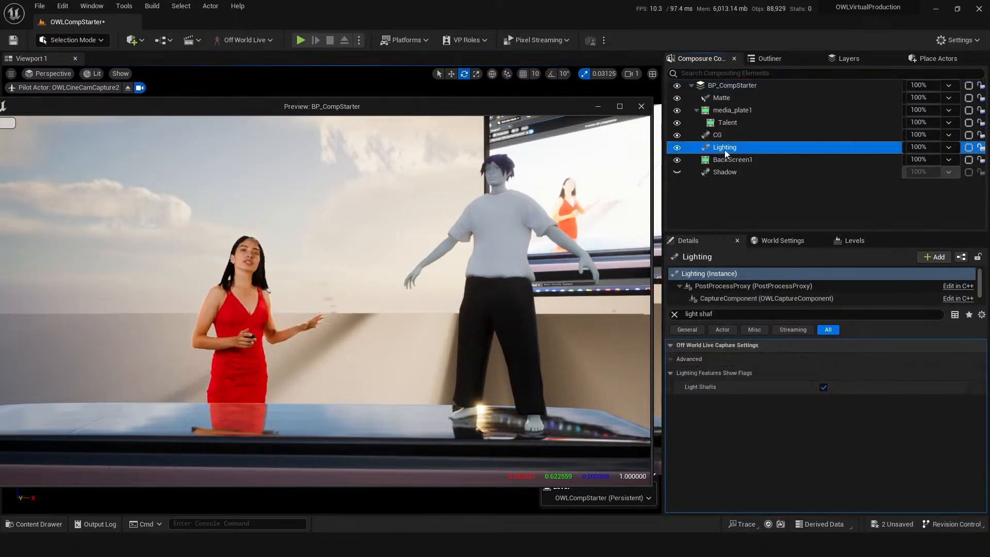
{"action": "left_click", "coordinate": [674, 315]}
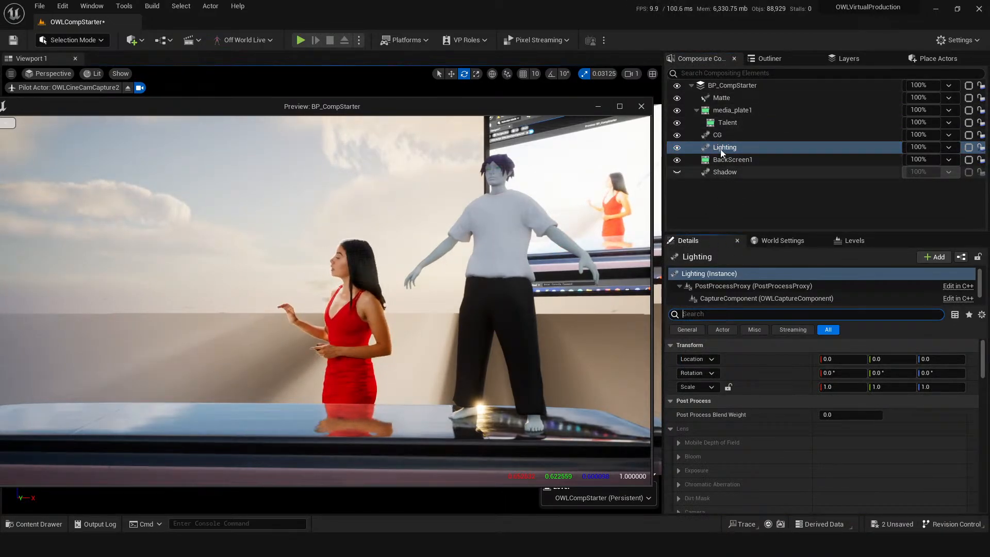
- In BP_CompStarter's transform pass, keep Lighting on/off at 1.0, adjust Lighting Contrast to 0.910891 and undo the last parameter change
{"action": "left_click", "coordinate": [731, 83]}
{"action": "scroll", "coordinate": [741, 408], "scroll_direction": "down", "scroll_amount": 5}
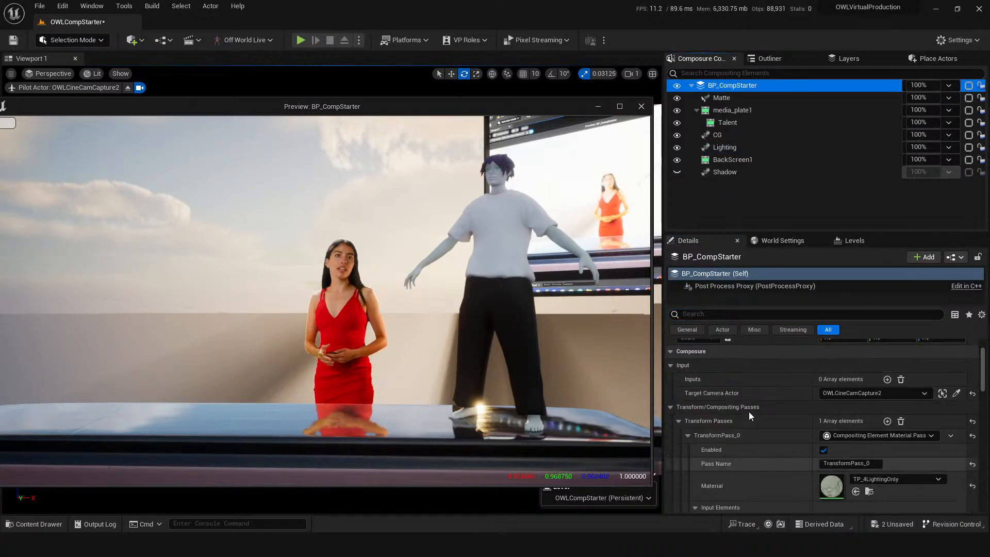
{"action": "scroll", "coordinate": [764, 438], "scroll_direction": "down", "scroll_amount": 2}
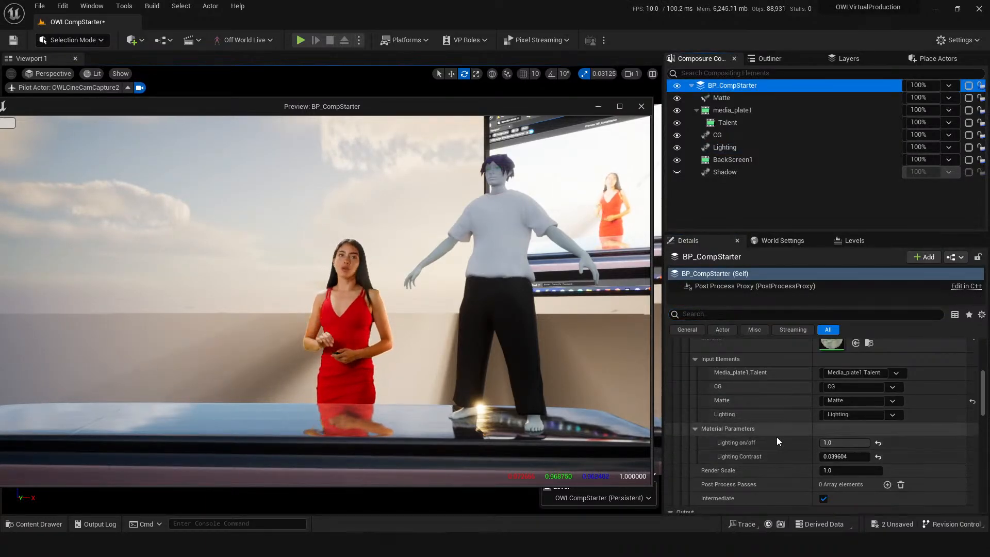
{"action": "left_click", "coordinate": [834, 457]}
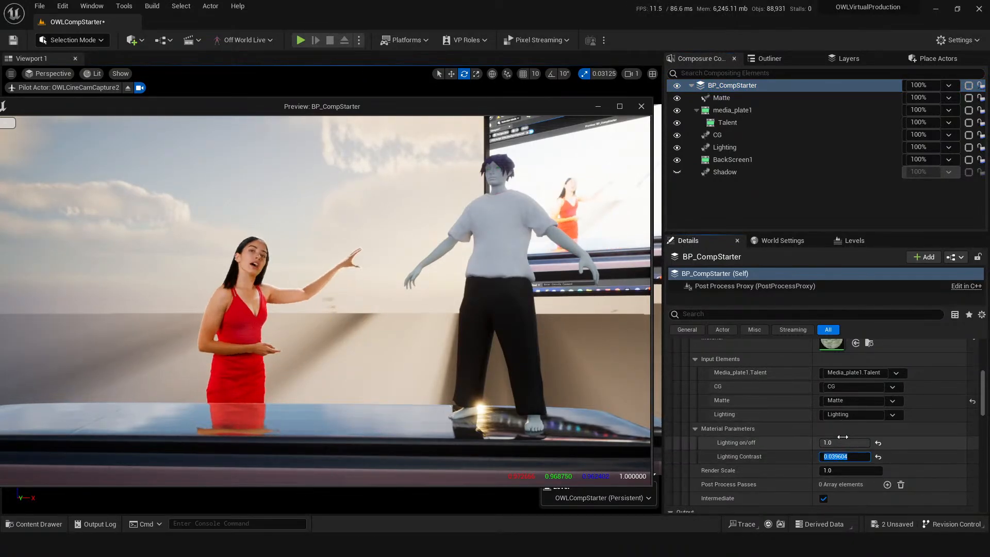
{"action": "left_click", "coordinate": [828, 442]}
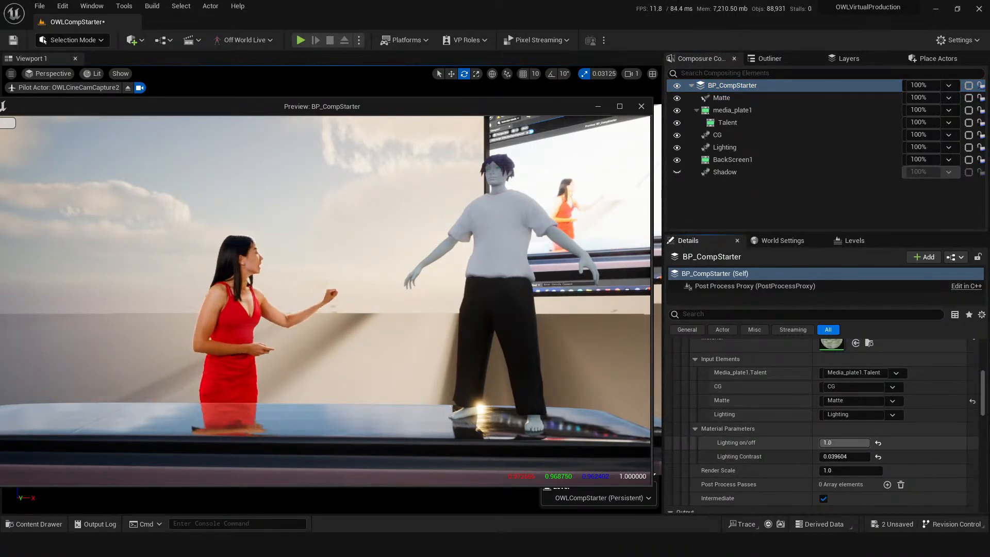
{"action": "type", "text": "1"}
{"action": "key", "text": "Return"}
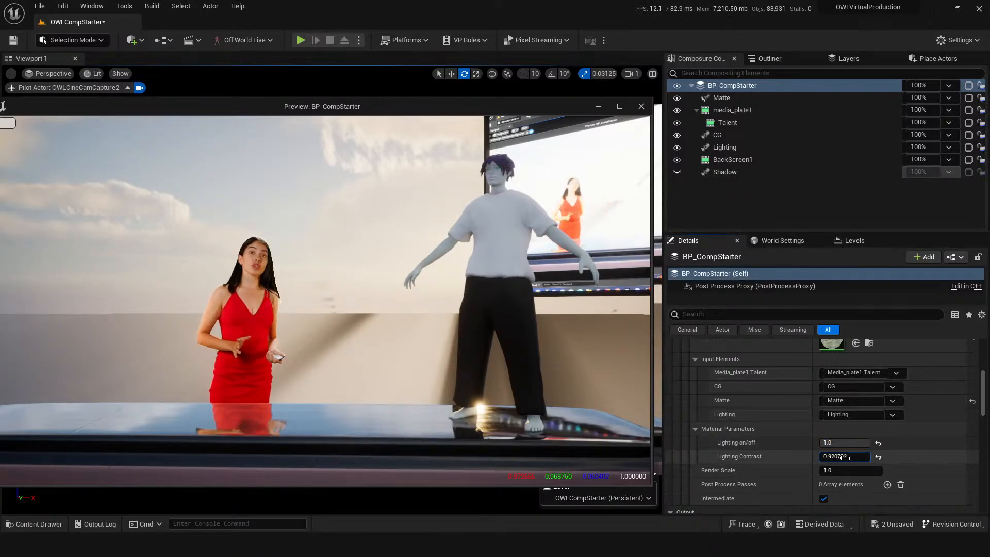
{"action": "mouse_move", "coordinate": [844, 457]}
{"action": "left_mouse_down"}
{"action": "mouse_move", "coordinate": [866, 457]}
{"action": "mouse_move", "coordinate": [830, 456]}
{"action": "mouse_move", "coordinate": [850, 457]}
{"action": "left_mouse_up"}
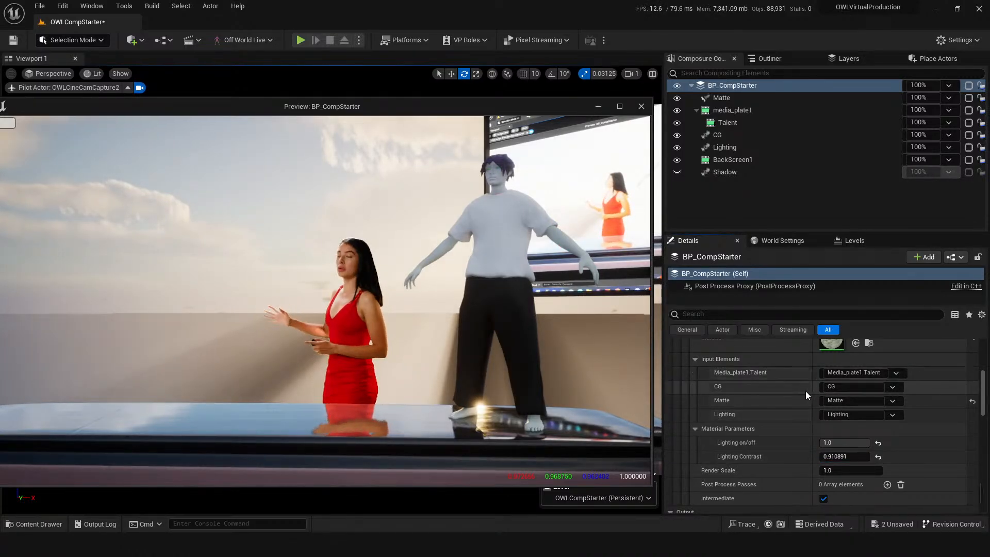
{"action": "key", "text": "ctrl+z"}
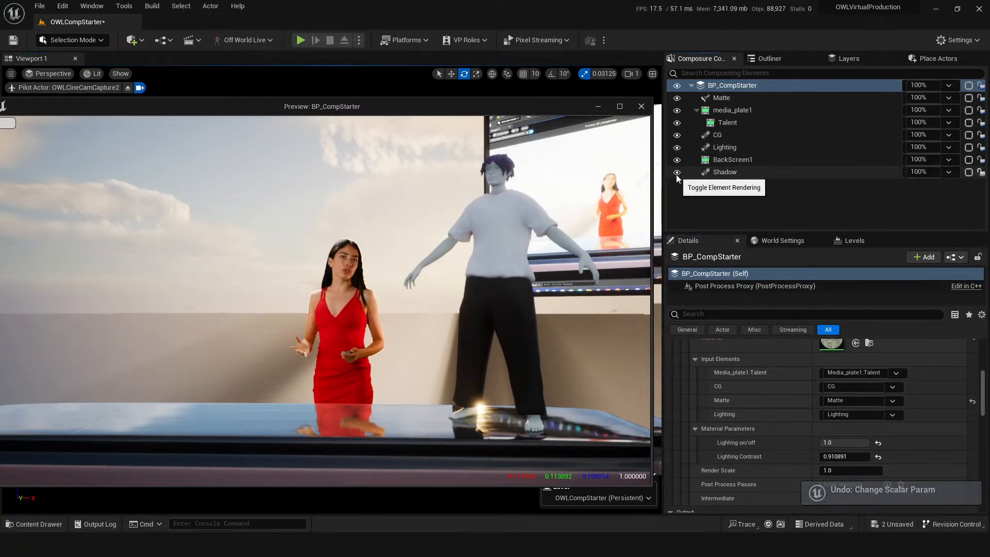
- Select the Lighting element and move the composite preview window away to uncover the viewport
{"action": "left_click", "coordinate": [731, 149]}
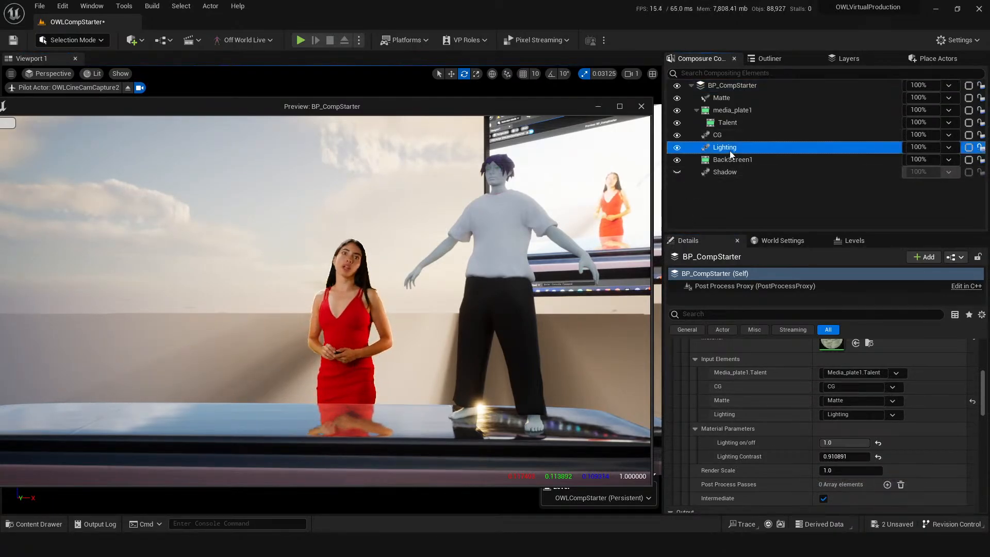
{"action": "left_click_drag", "start_coordinate": [354, 103], "coordinate": [697, 112]}
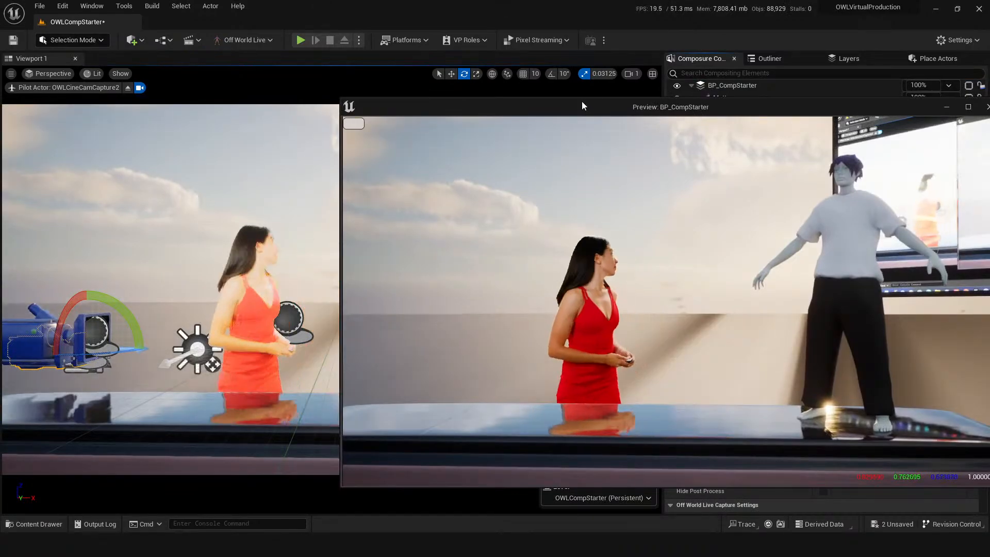
{"action": "left_click_drag", "start_coordinate": [590, 108], "coordinate": [989, 116]}
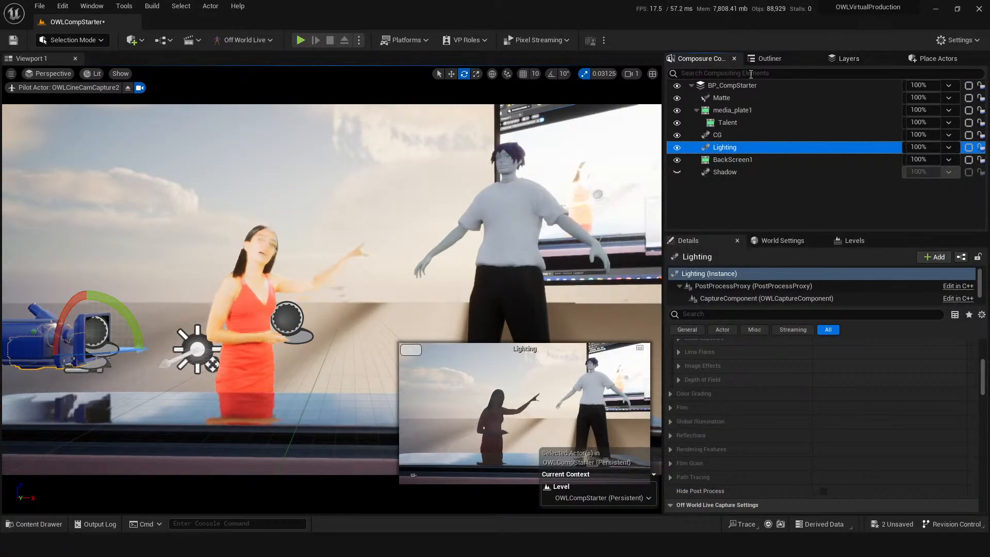
- Search the level's actors for "dire", select DirectionalLight0, filter its properties for "light shaft" and enable Light Shaft Bloom
{"action": "left_click", "coordinate": [770, 58]}
{"action": "type", "text": "dire"}
{"action": "left_click", "coordinate": [738, 112]}
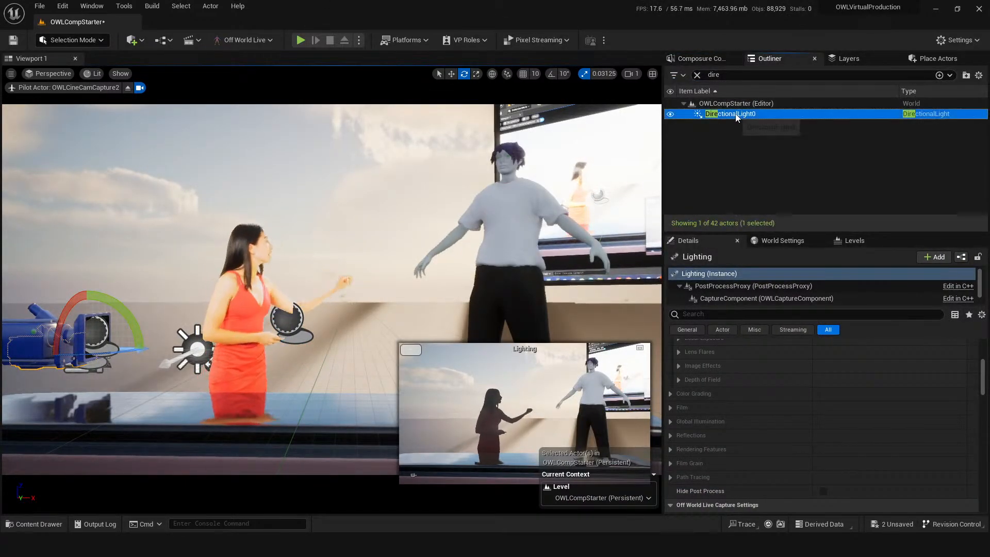
{"action": "scroll", "coordinate": [789, 397], "scroll_direction": "up", "scroll_amount": 1}
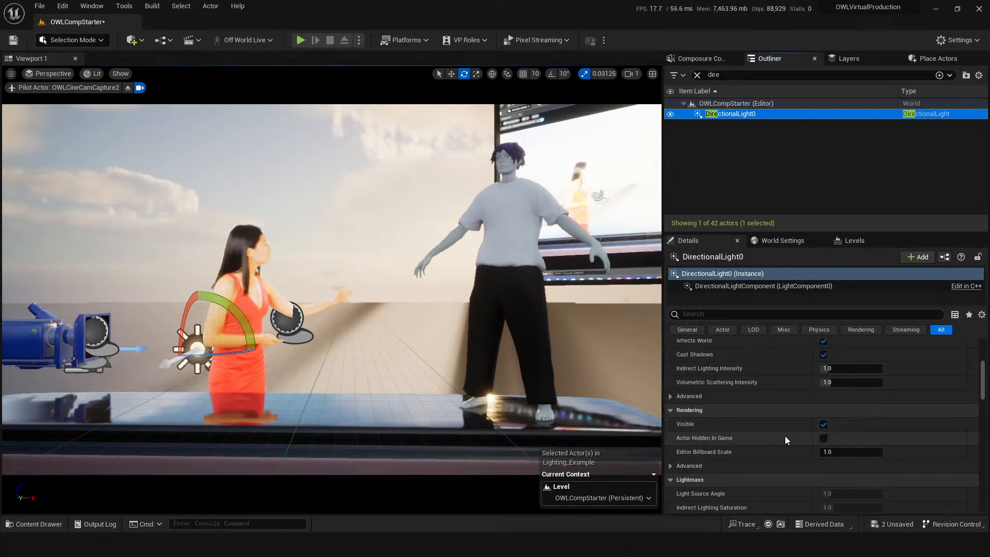
{"action": "scroll", "coordinate": [785, 439], "scroll_direction": "up", "scroll_amount": 3}
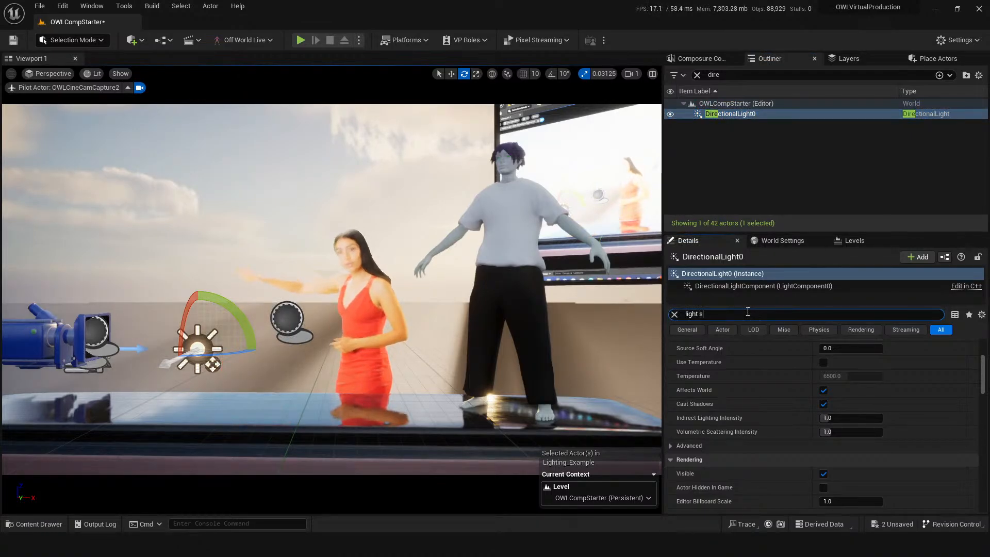
{"action": "type", "text": "haft"}
{"action": "left_click", "coordinate": [823, 402]}
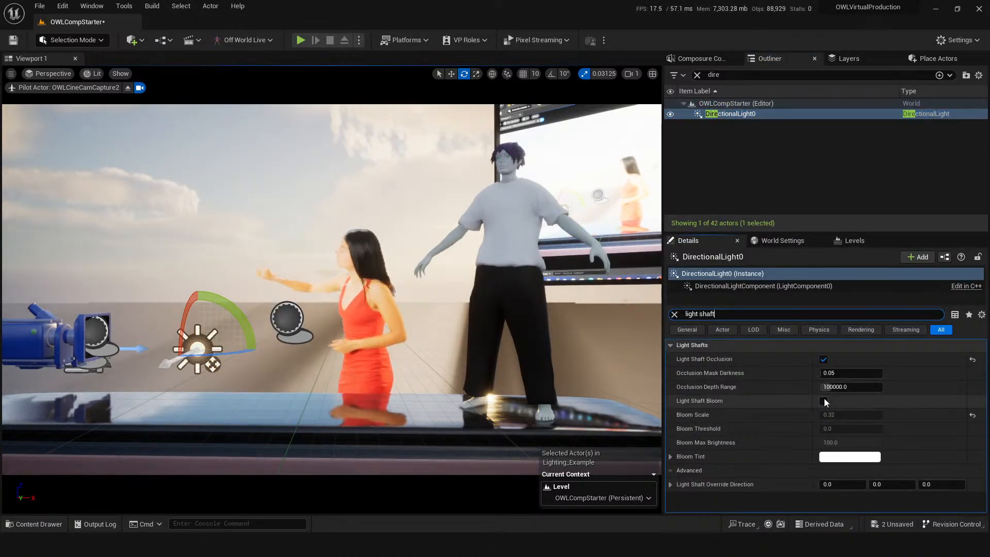
- Set DirectionalLight0's Bloom Scale to 0.4 and bring the BP_CompStarter preview window back over the viewport
{"action": "mouse_move", "coordinate": [844, 418]}
{"action": "left_mouse_down"}
{"action": "mouse_move", "coordinate": [876, 417]}
{"action": "mouse_move", "coordinate": [855, 418]}
{"action": "left_mouse_up"}
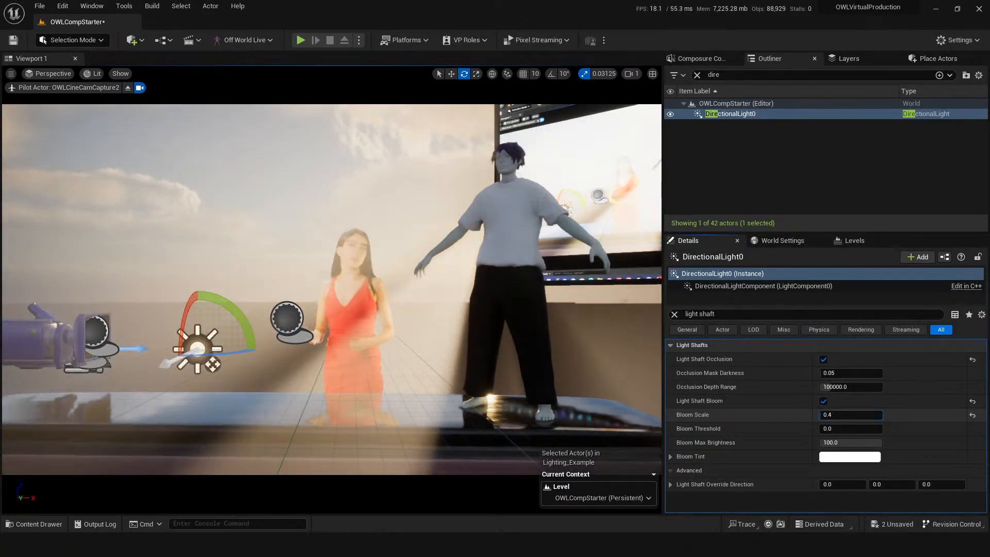
{"action": "left_click_drag", "start_coordinate": [989, 53], "coordinate": [459, 79]}
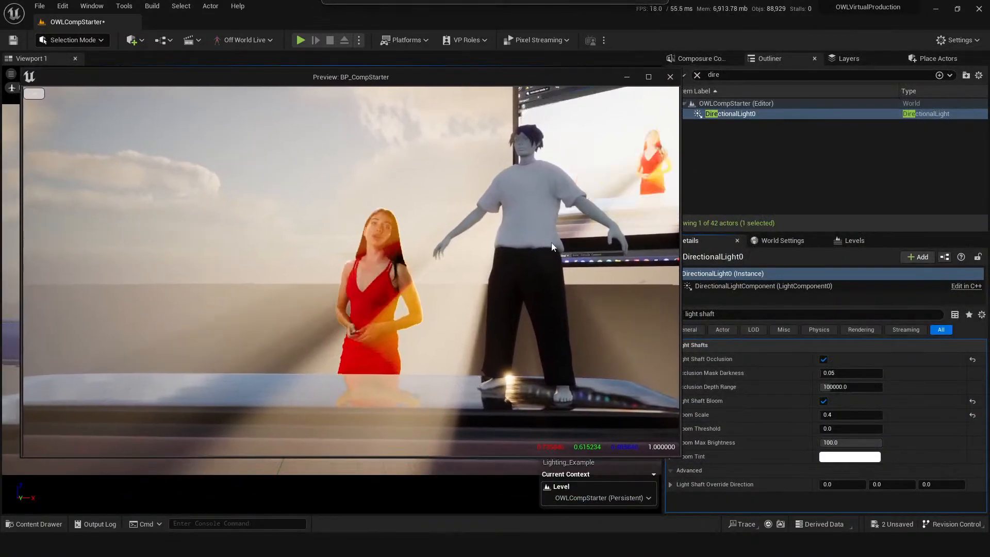
- Clear the actor search, select the BP_CompStarter composite, uncover its properties and clear their filter
{"action": "left_click", "coordinate": [697, 75]}
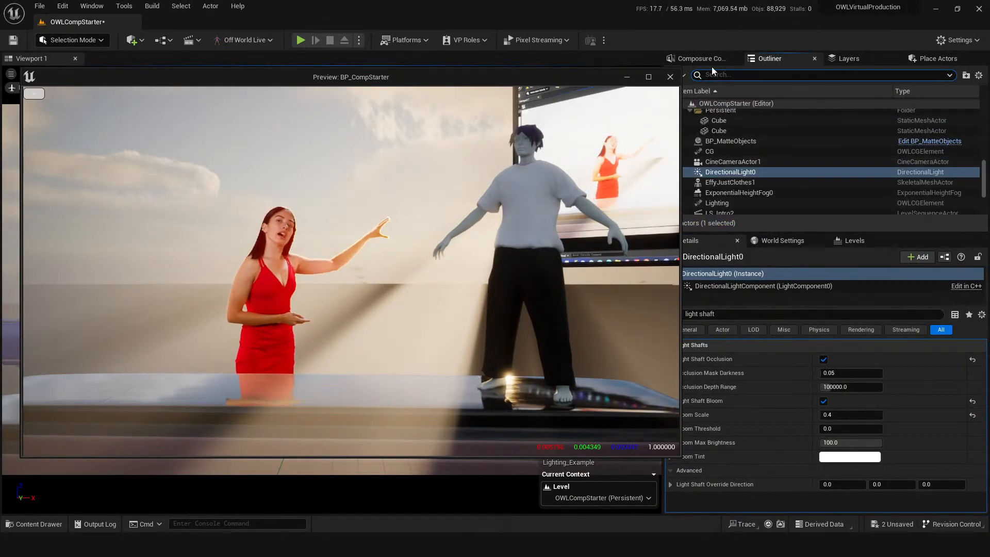
{"action": "left_click", "coordinate": [700, 59]}
{"action": "left_click", "coordinate": [728, 148]}
{"action": "left_click", "coordinate": [736, 86]}
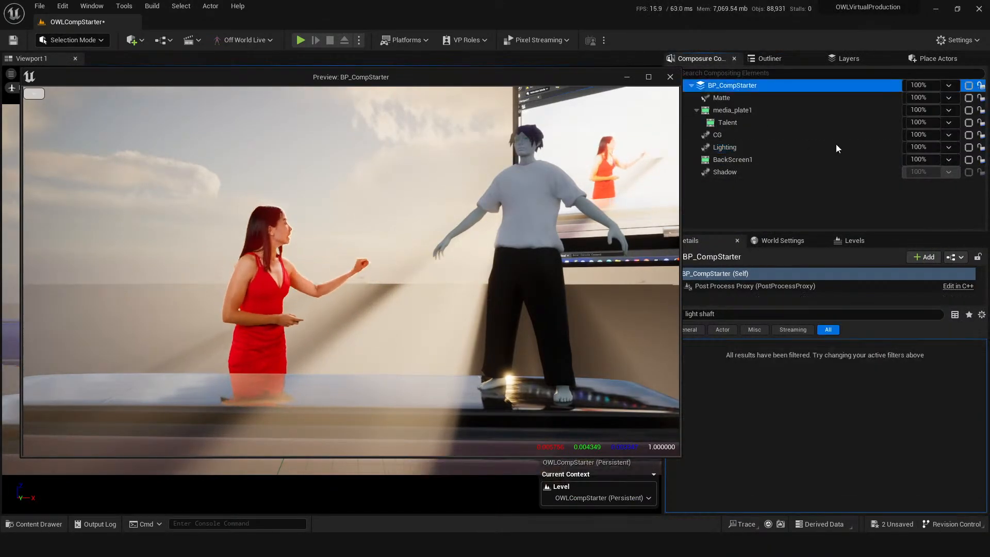
{"action": "left_click_drag", "start_coordinate": [589, 83], "coordinate": [561, 80]}
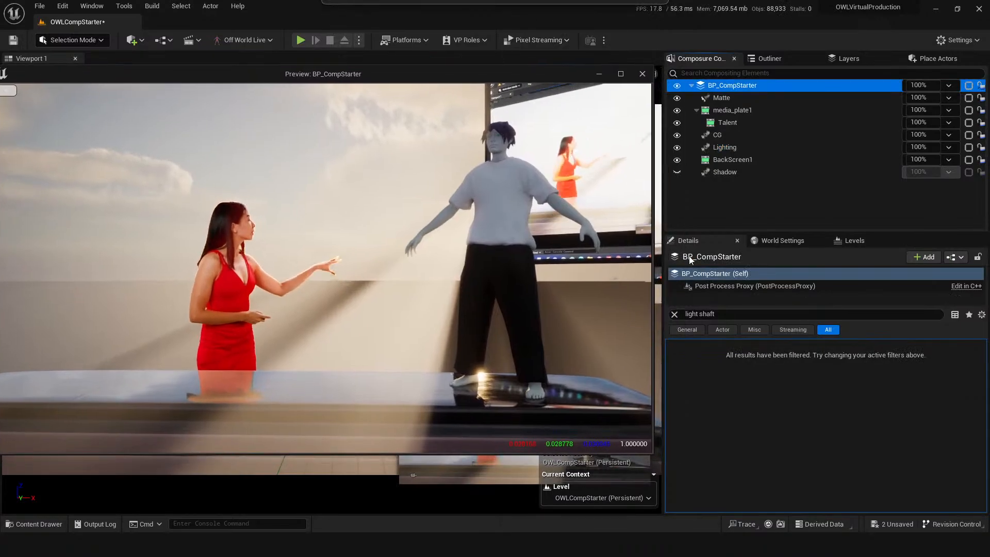
{"action": "left_click", "coordinate": [674, 314]}
- In BP_CompStarter's TransformPass_0, set the Lighting Contrast material parameter to 0.306931
{"action": "scroll", "coordinate": [749, 432], "scroll_direction": "down", "scroll_amount": 10}
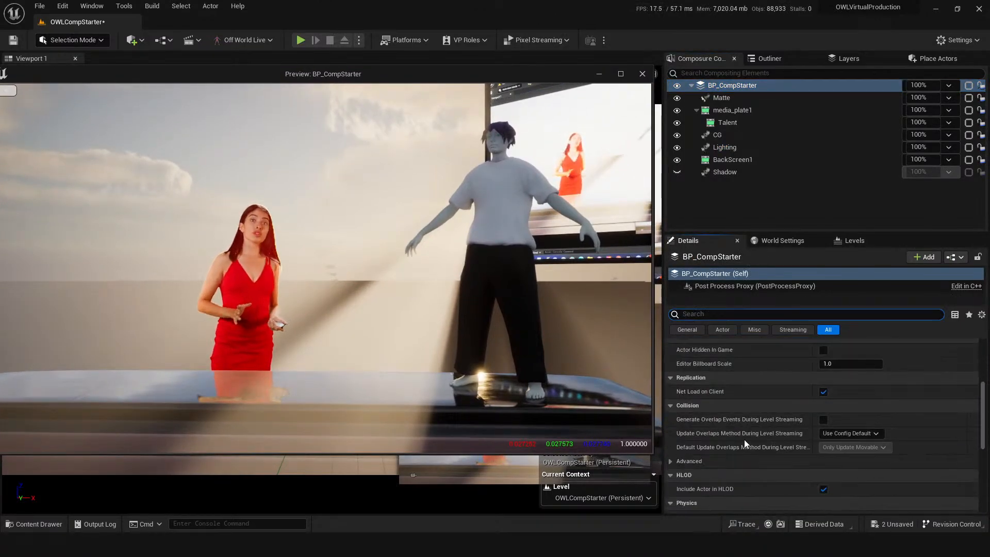
{"action": "scroll", "coordinate": [746, 428], "scroll_direction": "up", "scroll_amount": 8}
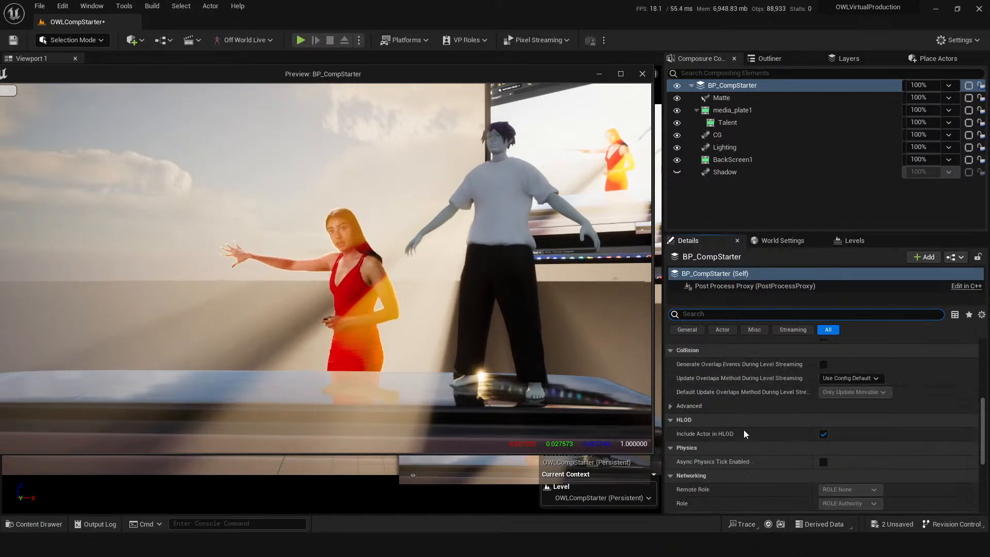
{"action": "left_click", "coordinate": [672, 406]}
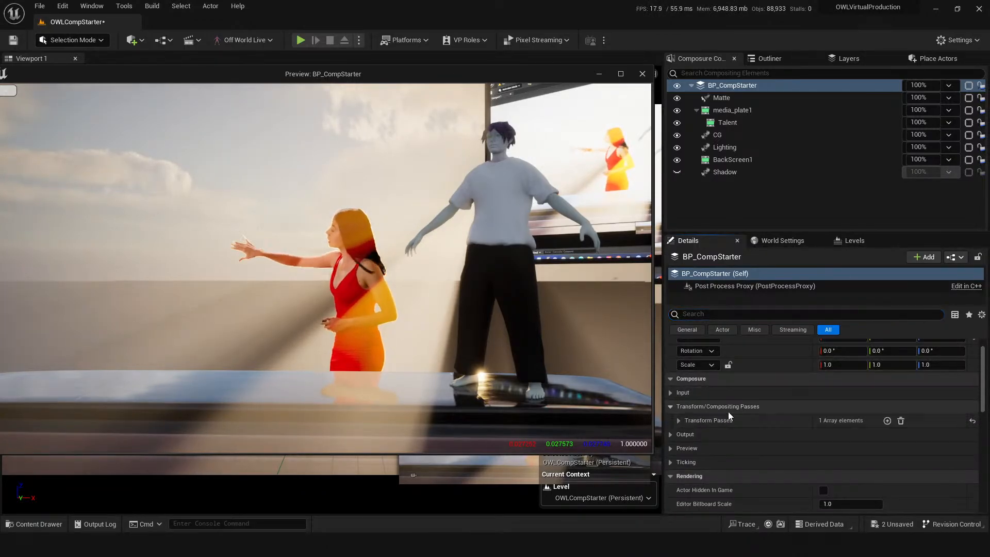
{"action": "left_click", "coordinate": [678, 421]}
{"action": "left_click", "coordinate": [688, 435]}
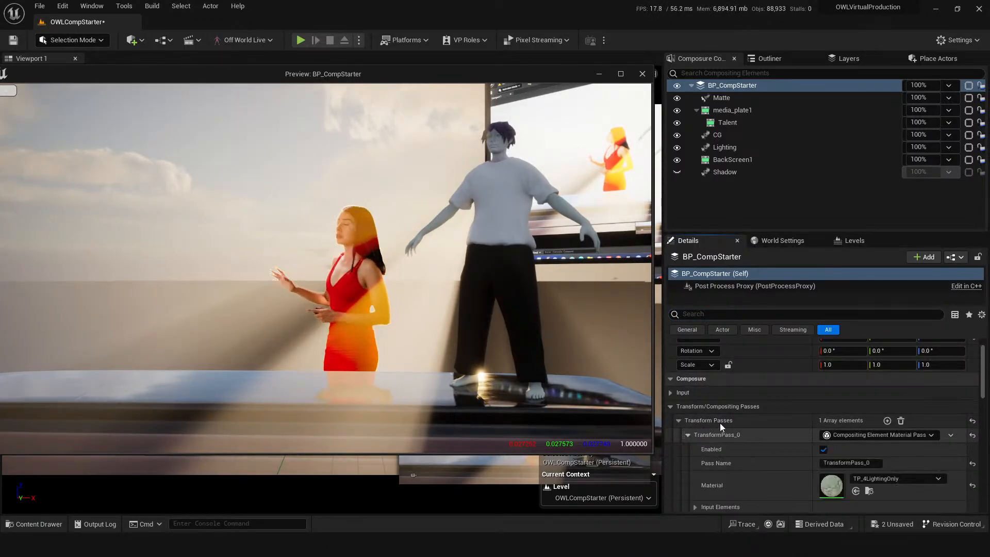
{"action": "scroll", "coordinate": [720, 428], "scroll_direction": "down", "scroll_amount": 3}
{"action": "left_click", "coordinate": [696, 438]}
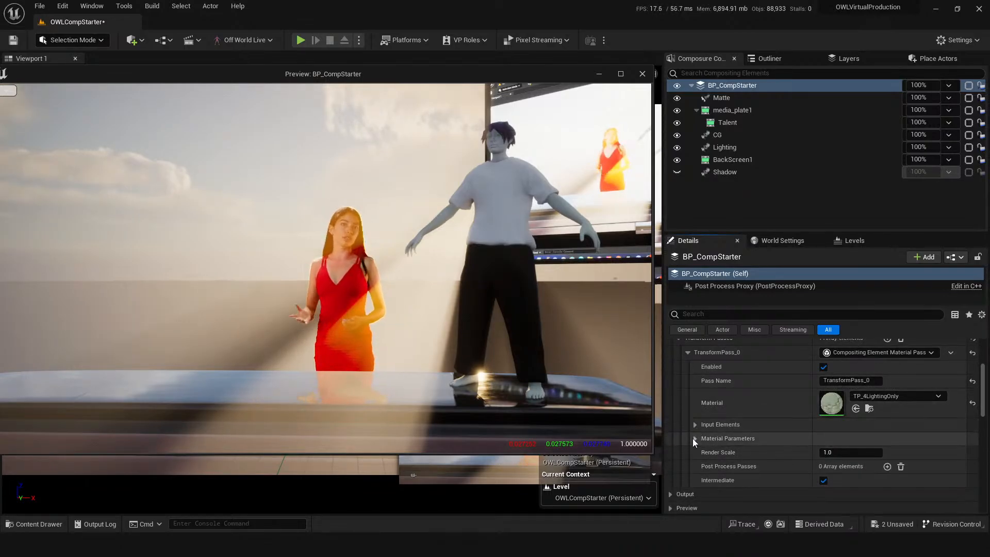
{"action": "scroll", "coordinate": [799, 446], "scroll_direction": "down", "scroll_amount": 1}
{"action": "left_click_drag", "start_coordinate": [852, 449], "coordinate": [846, 450]}
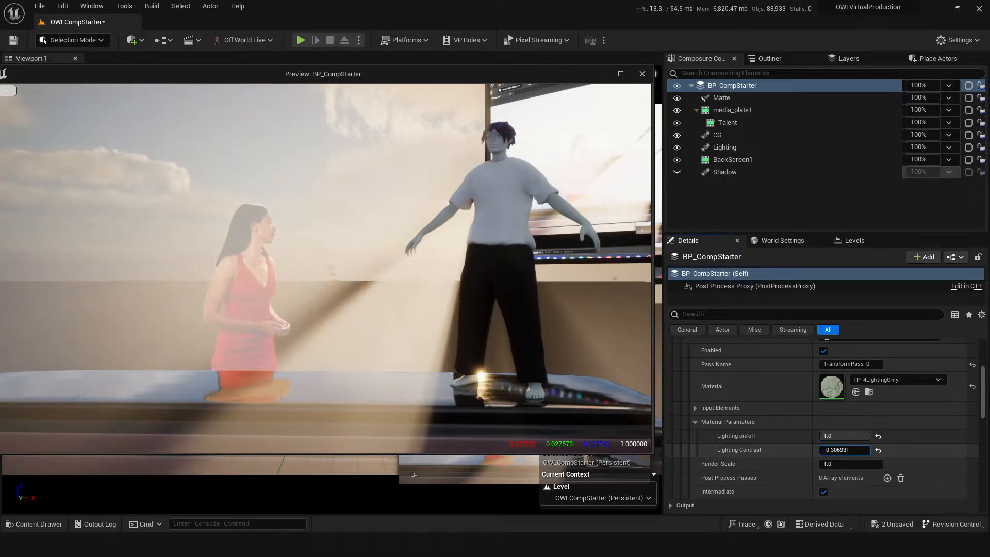
{"action": "left_click_drag", "start_coordinate": [830, 450], "coordinate": [836, 450]}
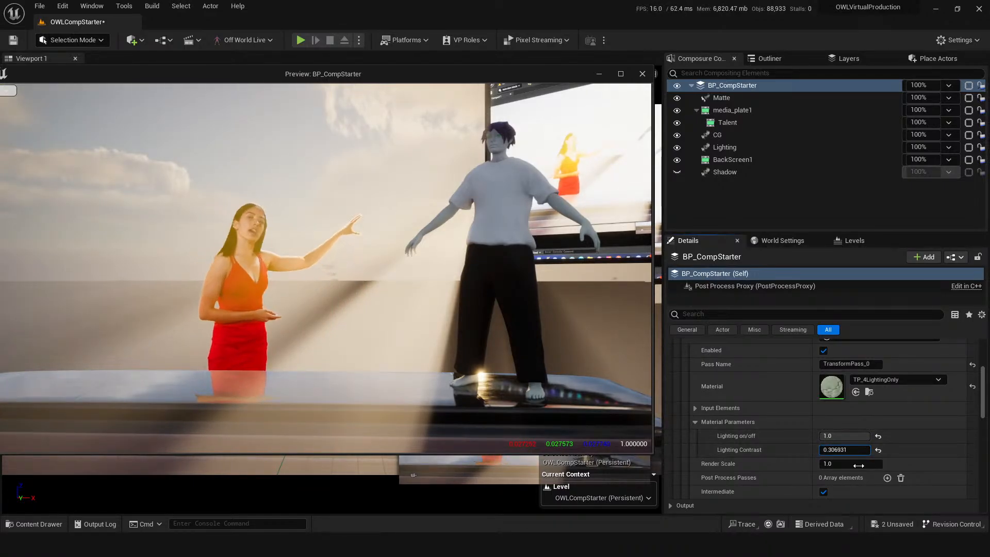
- Move the composite preview beside the viewport and rotate DirectionalLight0 to change the direction of the sunlight
{"action": "left_click_drag", "start_coordinate": [258, 82], "coordinate": [637, 90]}
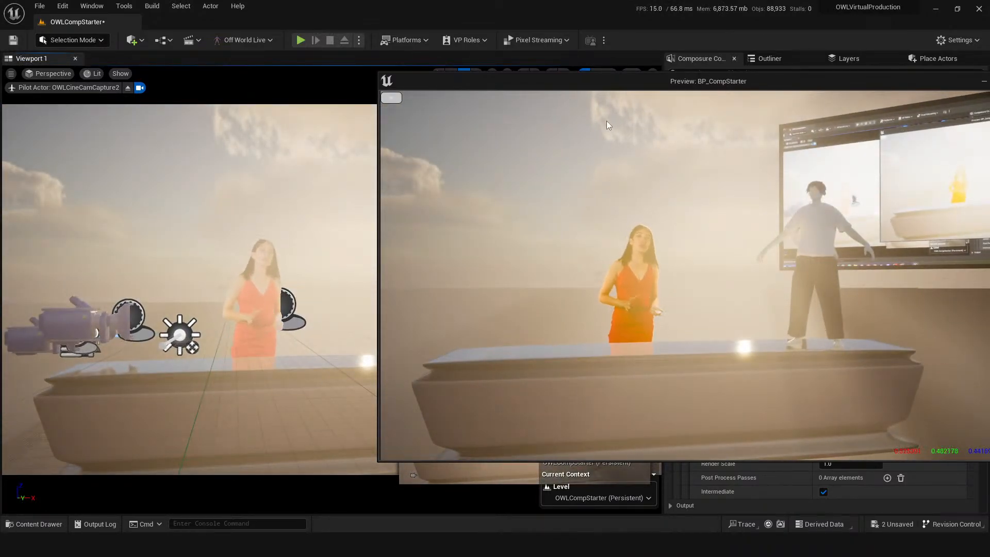
{"action": "left_click", "coordinate": [179, 344]}
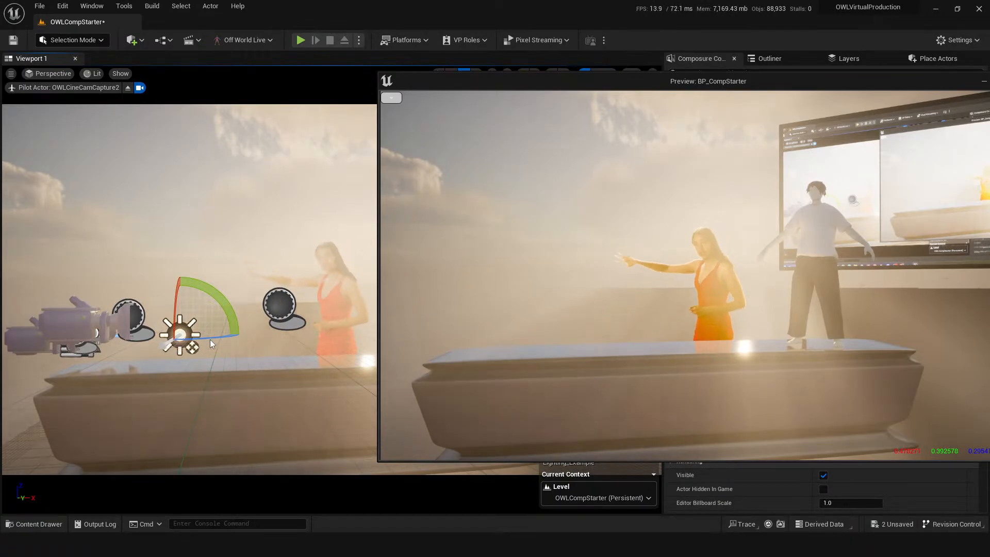
{"action": "left_click_drag", "start_coordinate": [241, 335], "coordinate": [235, 333]}
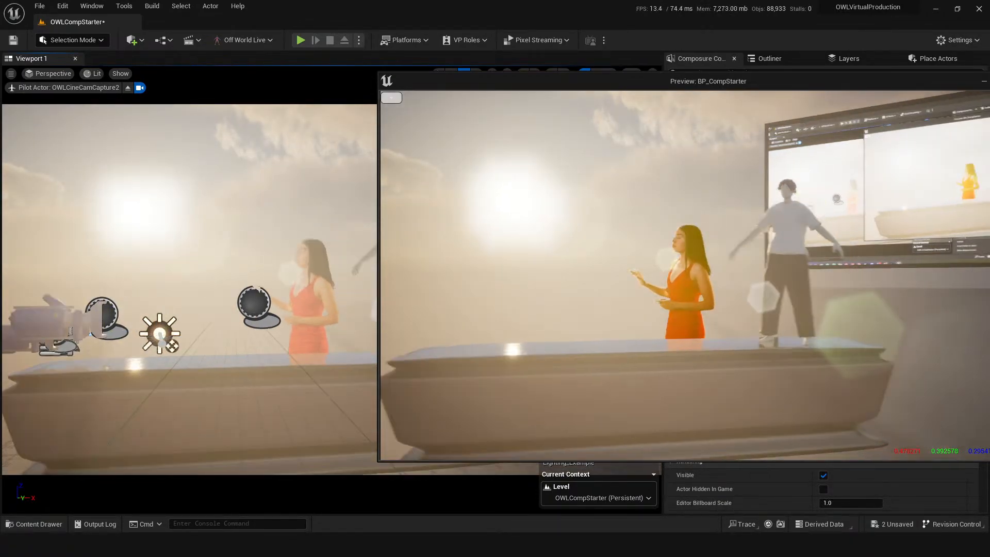
- Reframe the piloted camera on the talent, mannequin and wall screen, and move the preview window back over the viewport
{"action": "middle_click_drag", "start_coordinate": [268, 384], "coordinate": [334, 380]}
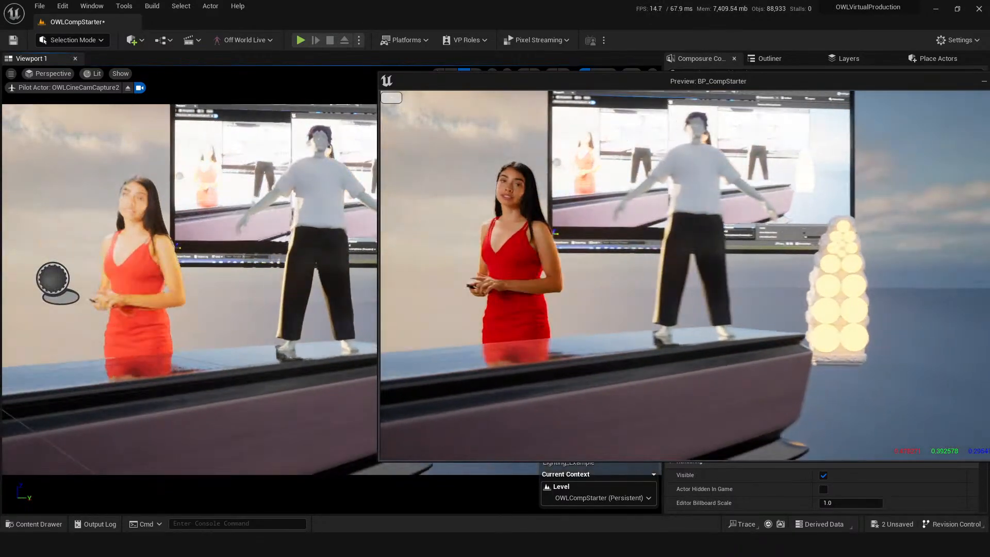
{"action": "middle_click_drag", "start_coordinate": [166, 290], "coordinate": [186, 353]}
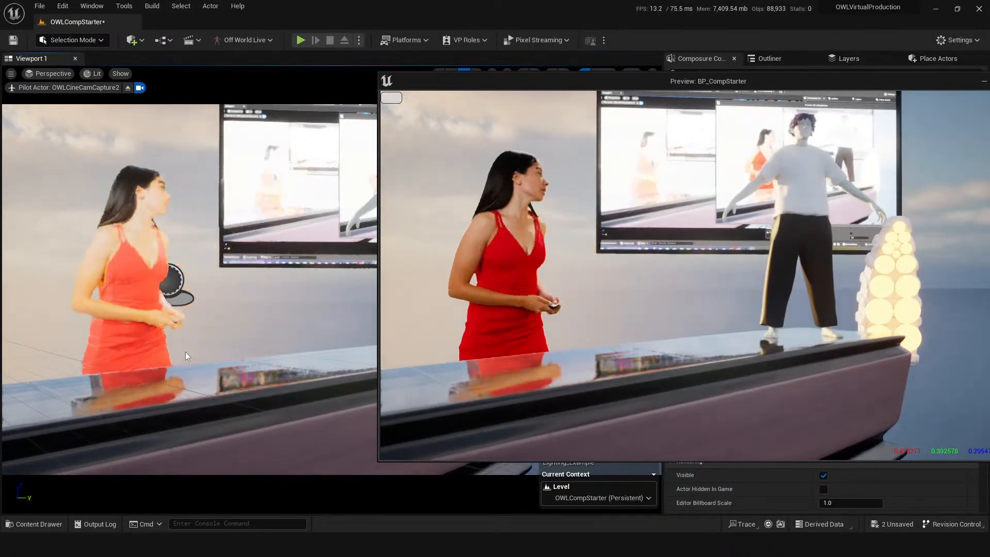
{"action": "mouse_move", "coordinate": [149, 314]}
{"action": "right_mouse_down"}
{"action": "mouse_move", "coordinate": [216, 303]}
{"action": "mouse_move", "coordinate": [154, 307]}
{"action": "right_mouse_up"}
{"action": "middle_click_drag", "start_coordinate": [154, 307], "coordinate": [177, 307]}
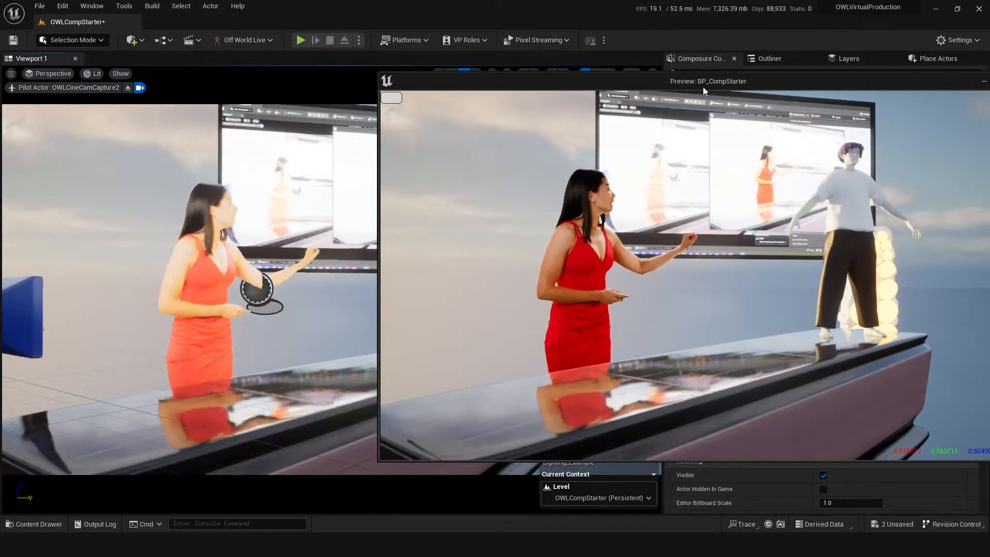
{"action": "left_click_drag", "start_coordinate": [652, 77], "coordinate": [320, 83]}
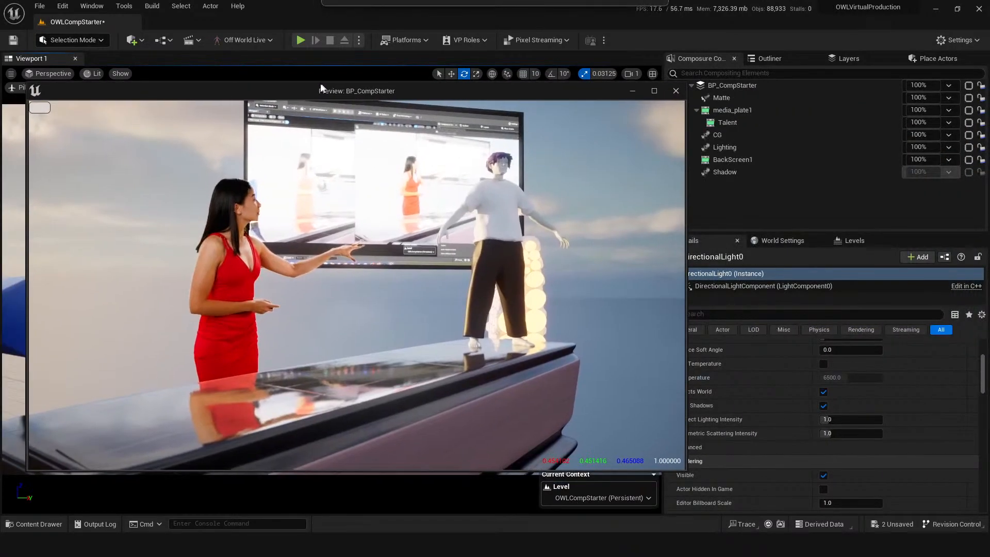
- Search the level's actors for "cine" and select OWLCineCamCapture2
{"action": "left_click", "coordinate": [773, 58]}
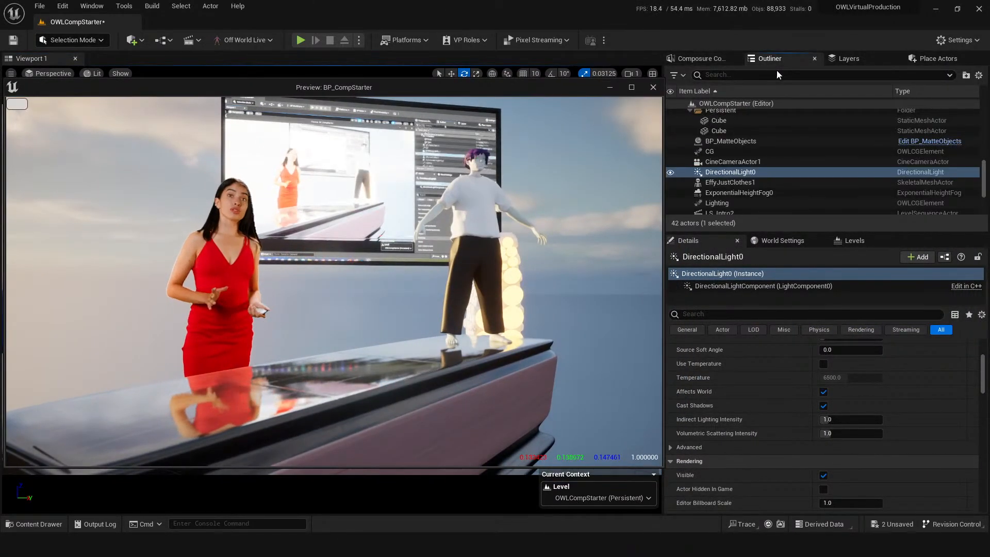
{"action": "left_click", "coordinate": [777, 74]}
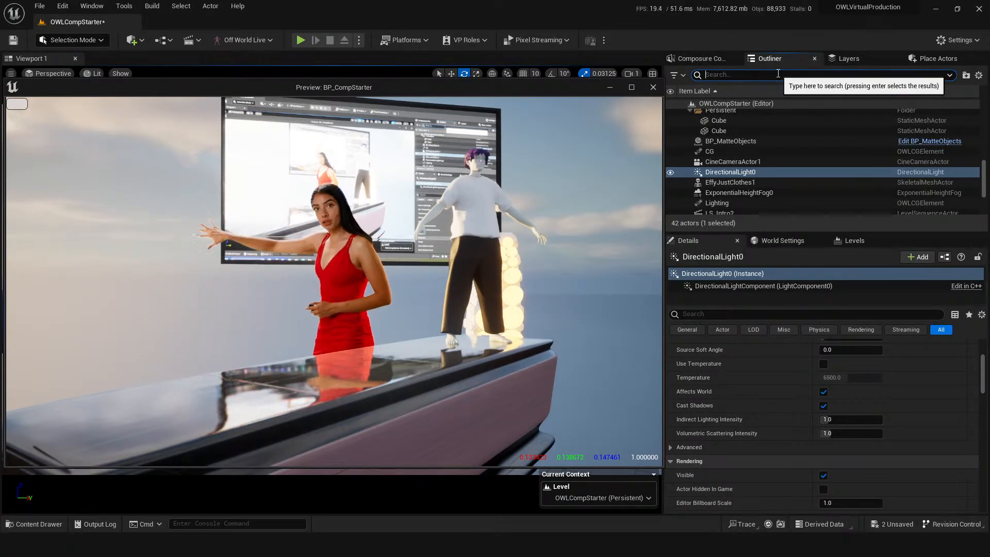
{"action": "type", "text": "cine"}
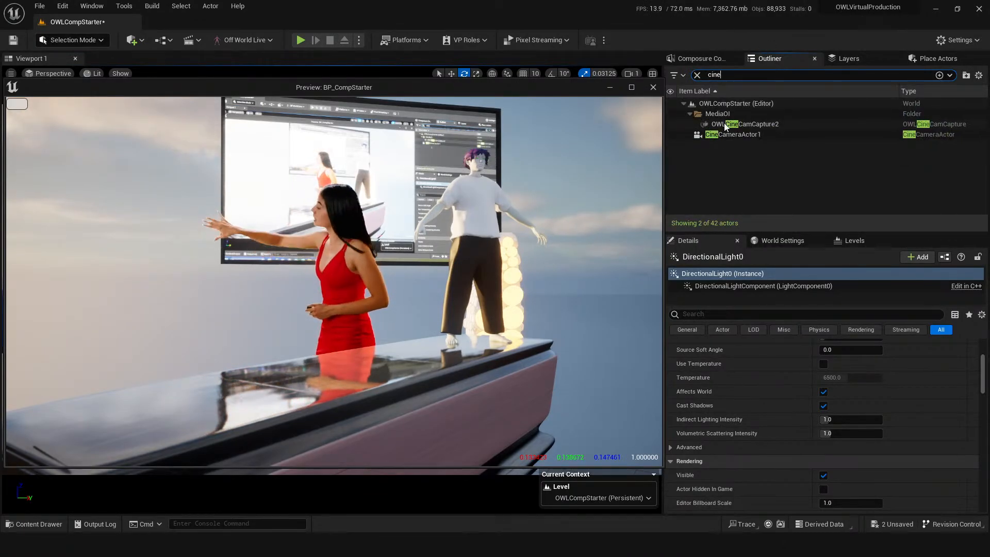
{"action": "left_click", "coordinate": [741, 124]}
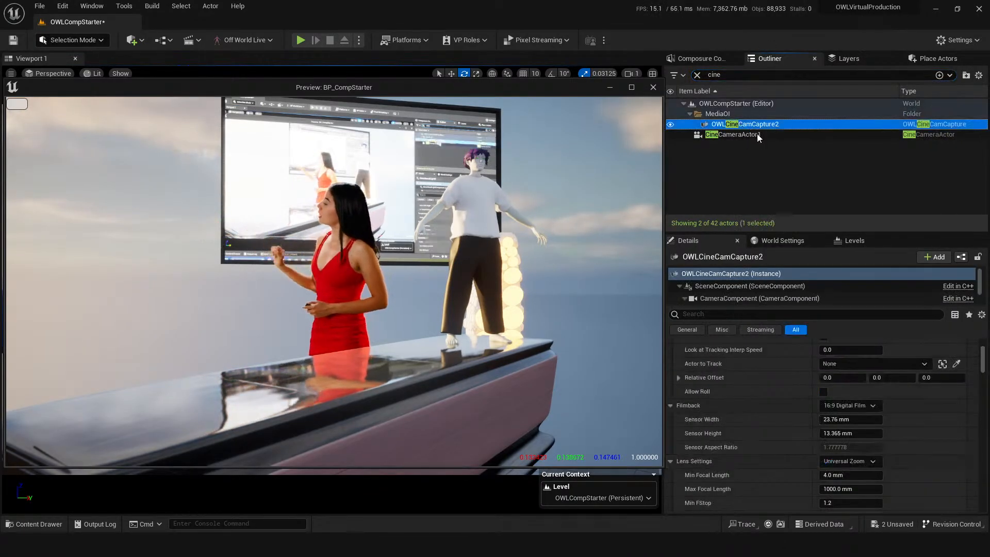
- Filter the camera's properties for "bloom", enable the bloom Method and Intensity overrides and set Intensity to 4.352
{"action": "left_click", "coordinate": [736, 314]}
{"action": "type", "text": "b"}
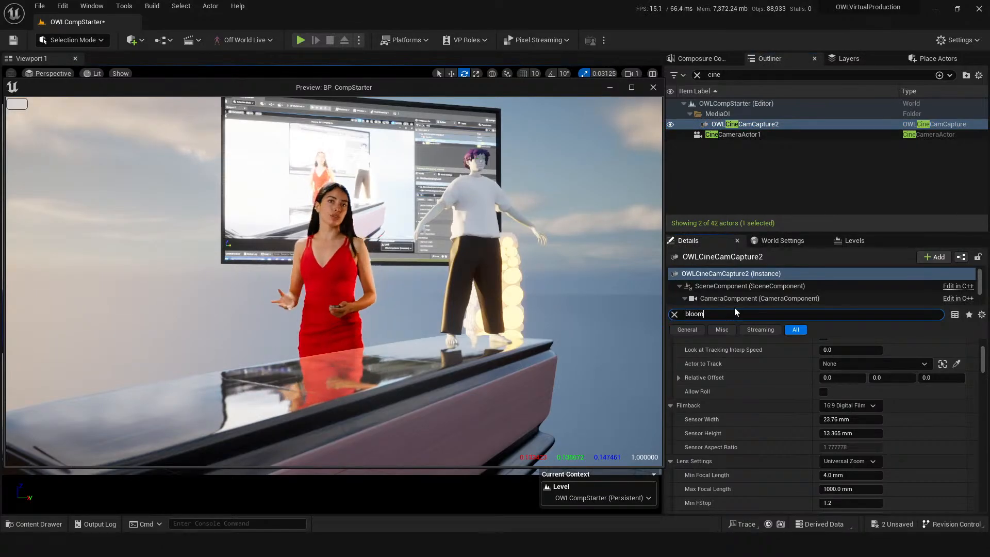
{"action": "type", "text": "loom"}
{"action": "scroll", "coordinate": [740, 413], "scroll_direction": "up", "scroll_amount": 2}
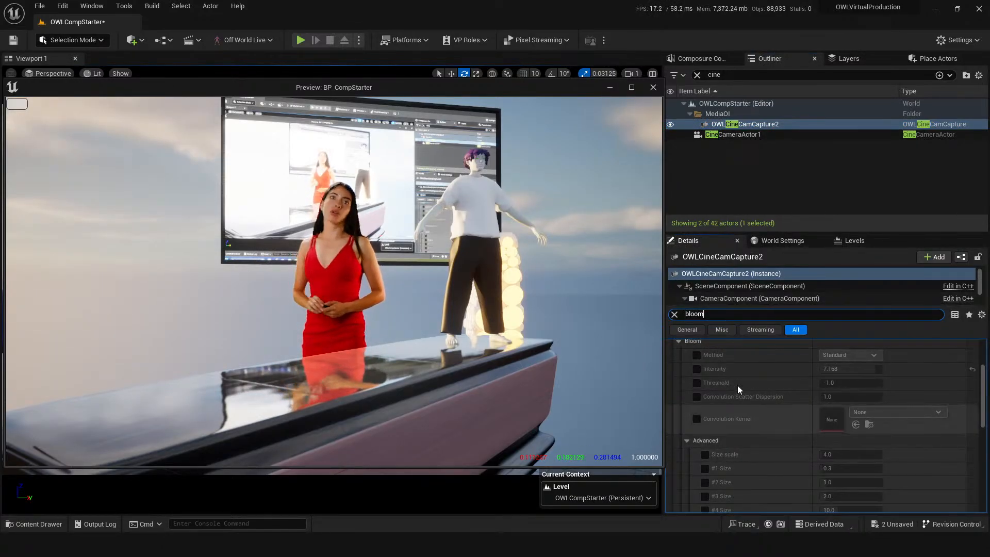
{"action": "left_click", "coordinate": [697, 355]}
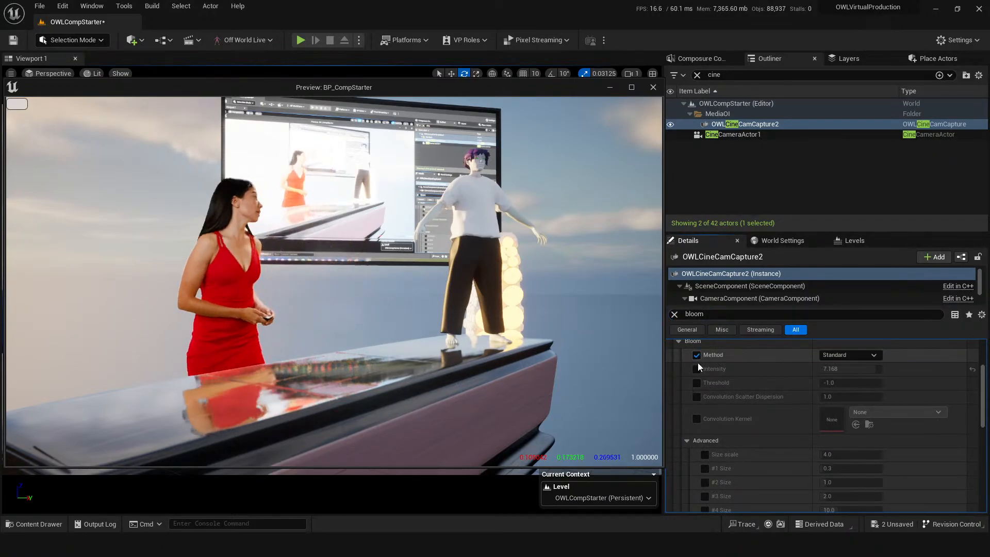
{"action": "left_click", "coordinate": [696, 369]}
{"action": "left_click_drag", "start_coordinate": [864, 369], "coordinate": [763, 368]}
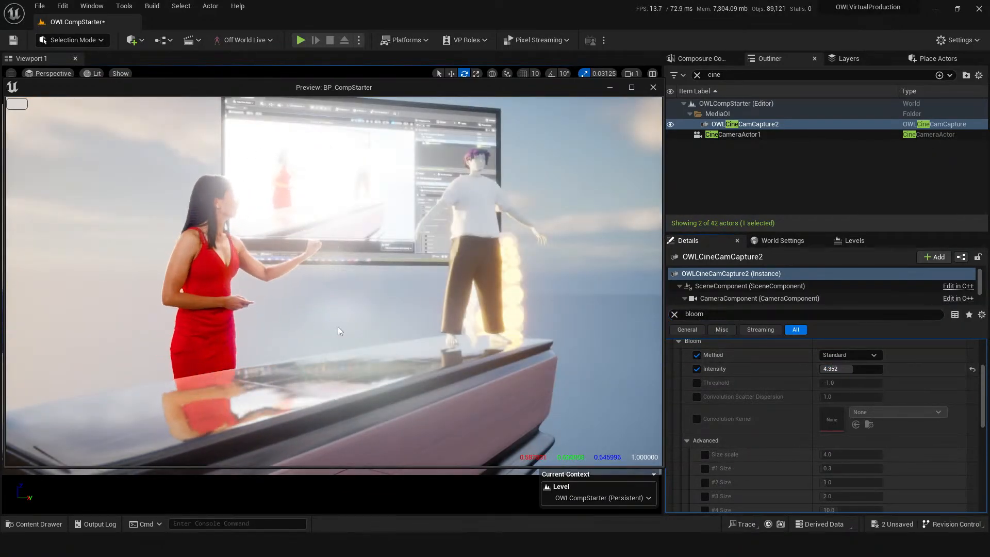
- Move the preview window off part of the viewport and reframe the piloted camera on the talent beside the wall screen
{"action": "left_click_drag", "start_coordinate": [326, 88], "coordinate": [515, 88]}
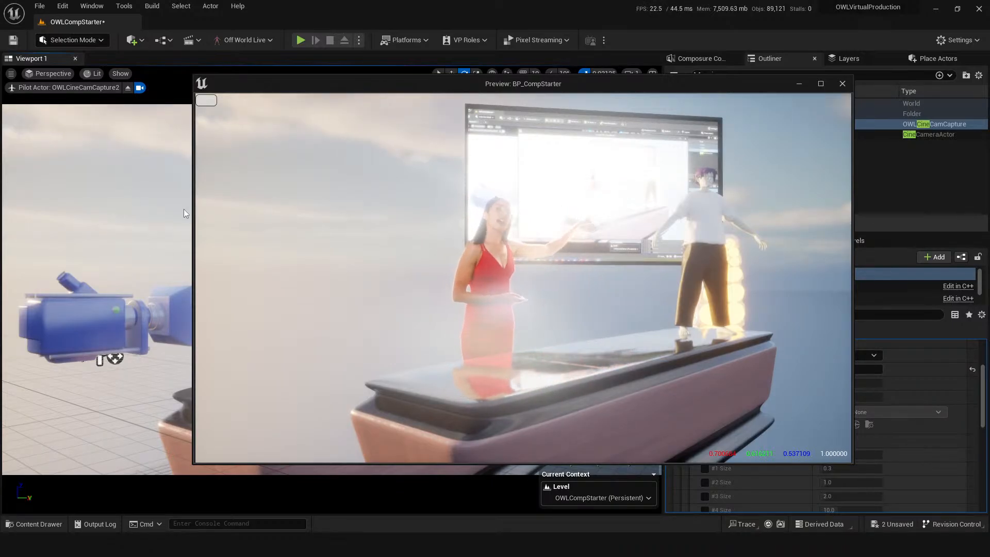
{"action": "mouse_move", "coordinate": [157, 237]}
{"action": "middle_mouse_down"}
{"action": "mouse_move", "coordinate": [188, 217]}
{"action": "mouse_move", "coordinate": [142, 248]}
{"action": "mouse_move", "coordinate": [194, 242]}
{"action": "mouse_move", "coordinate": [151, 253]}
{"action": "middle_mouse_up"}
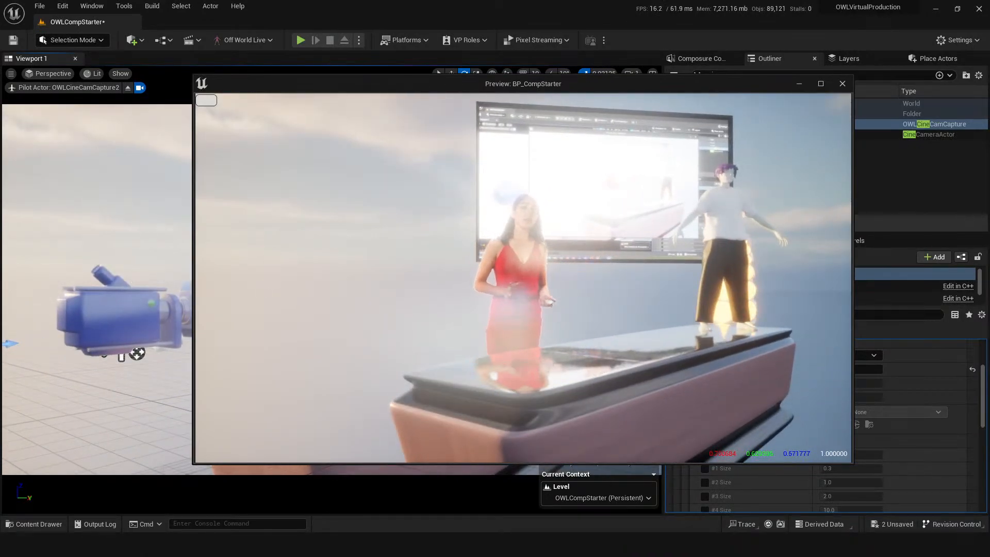
{"action": "mouse_move", "coordinate": [129, 247]}
{"action": "middle_mouse_down"}
{"action": "mouse_move", "coordinate": [180, 211]}
{"action": "mouse_move", "coordinate": [142, 238]}
{"action": "middle_mouse_up"}
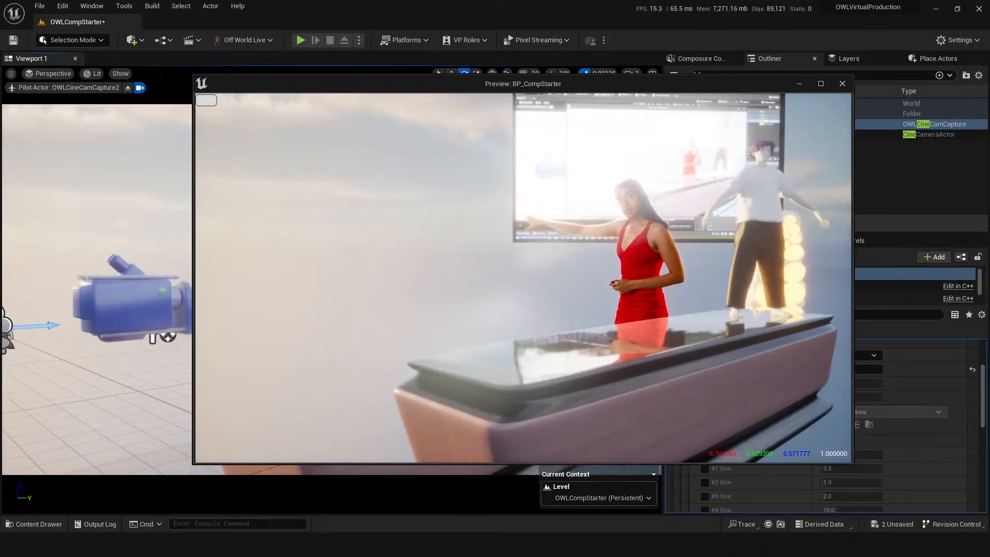
- Move the preview window clear of the actor list and properties, and save the OWLCompStarter level
{"action": "left_click_drag", "start_coordinate": [741, 82], "coordinate": [518, 93]}
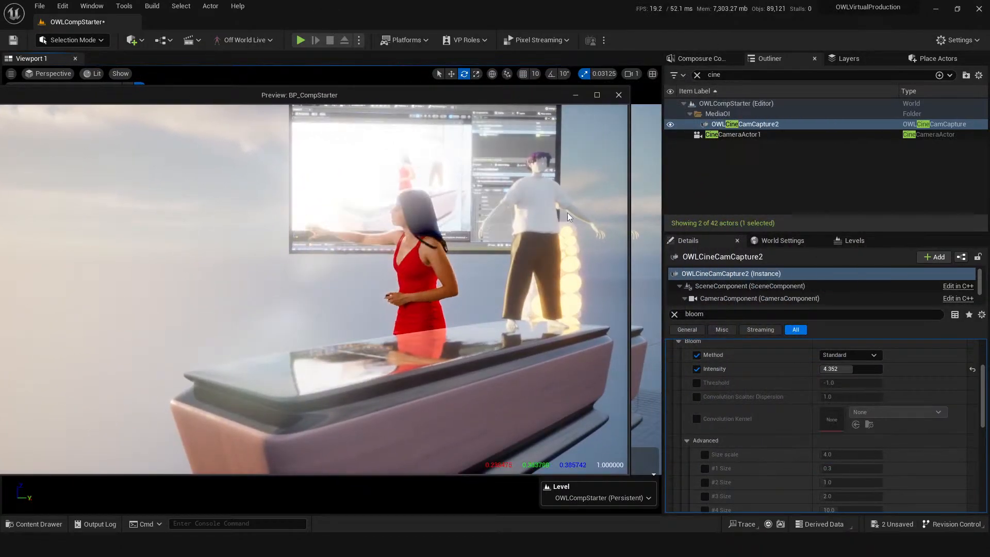
{"action": "key", "text": "ctrl+s"}
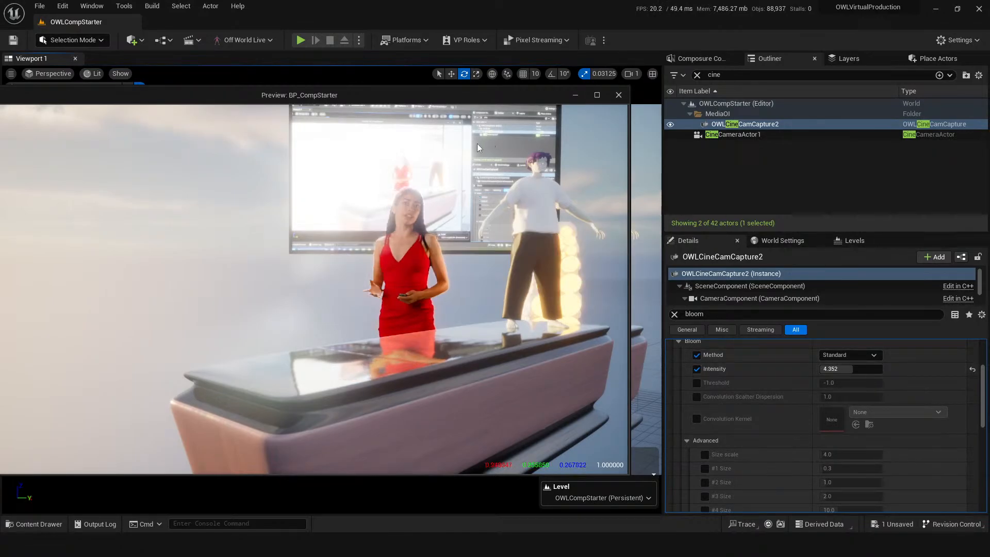
{"action": "left_click_drag", "start_coordinate": [456, 103], "coordinate": [481, 91]}
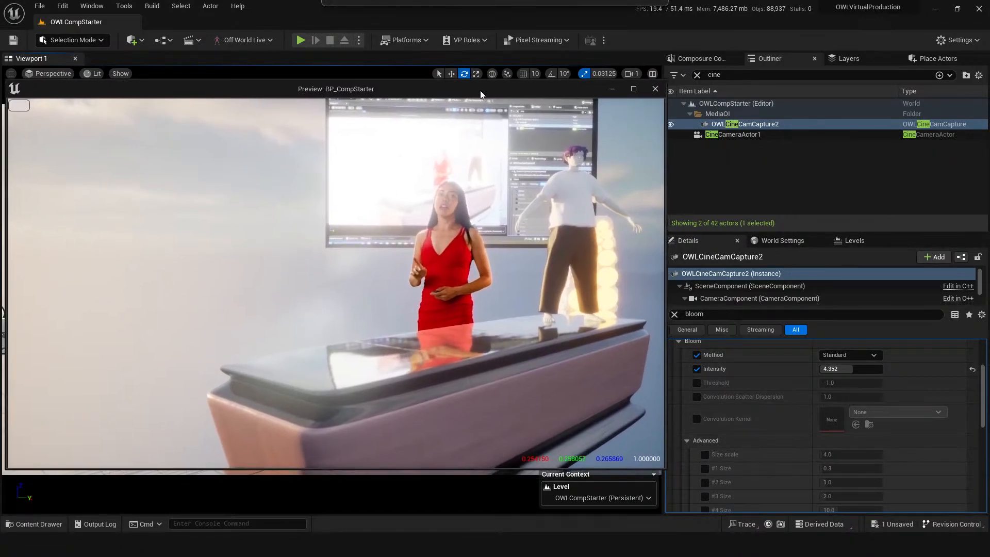
- Close the composite preview, clear the actor search and return to the list of compositing elements
{"action": "left_click", "coordinate": [655, 89]}
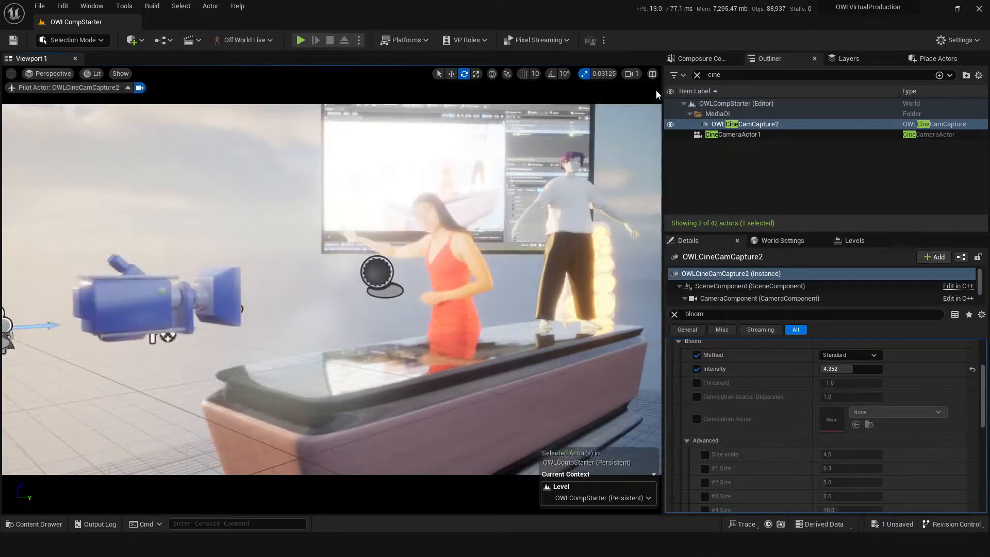
{"action": "left_click", "coordinate": [697, 75]}
{"action": "left_click", "coordinate": [702, 58]}
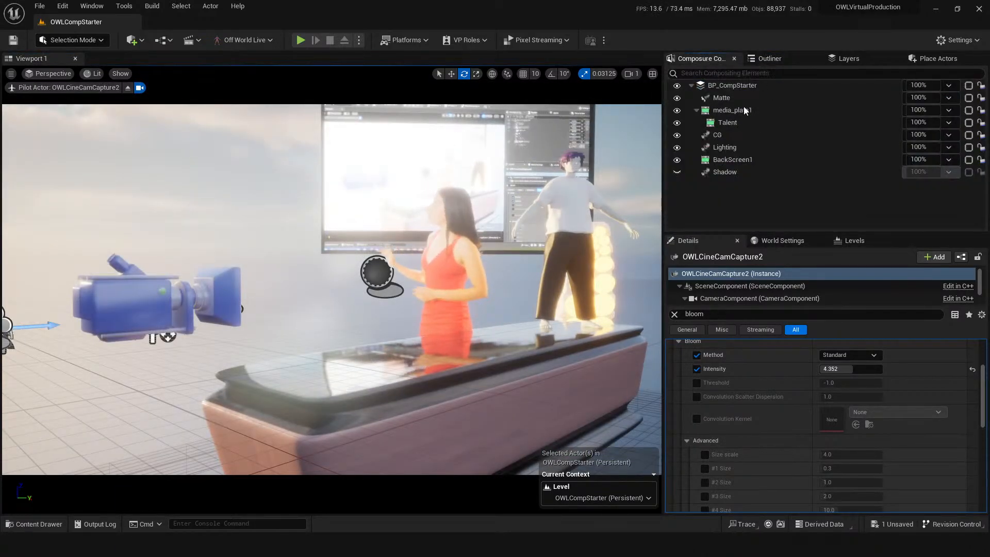
- Clear the camera's property filter and swap the visible sublevel from Lighting_Example to Mylevel2
{"action": "left_click", "coordinate": [674, 314]}
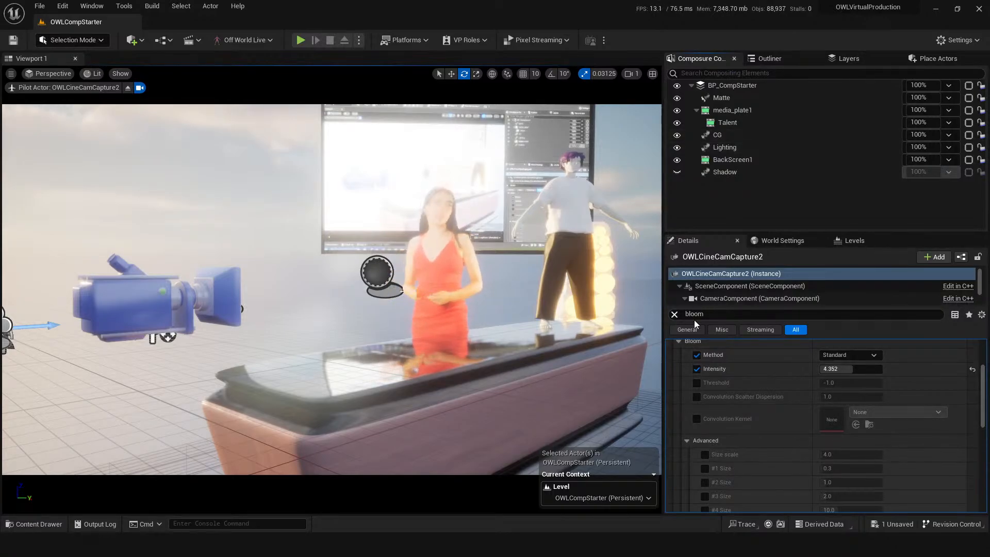
{"action": "left_click", "coordinate": [855, 241]}
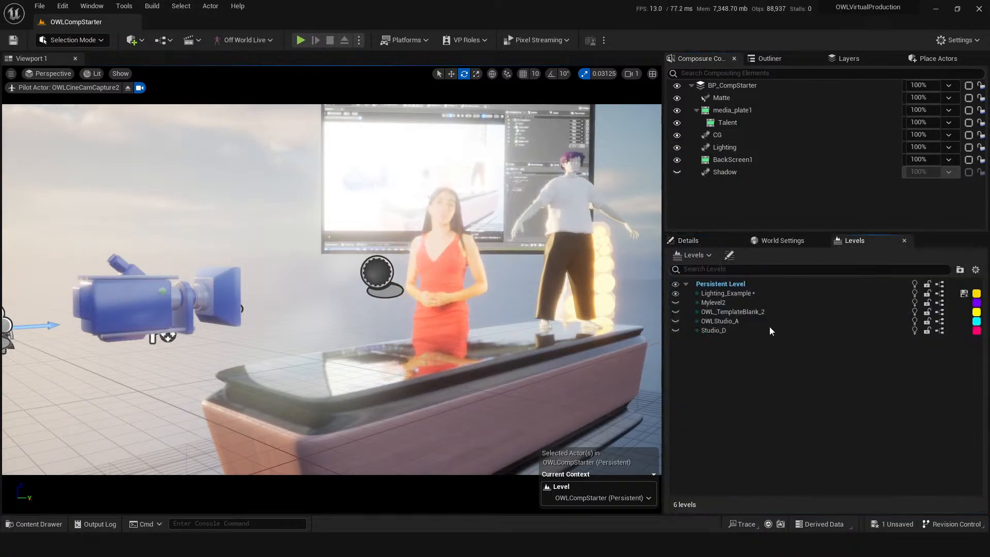
{"action": "left_click", "coordinate": [676, 293]}
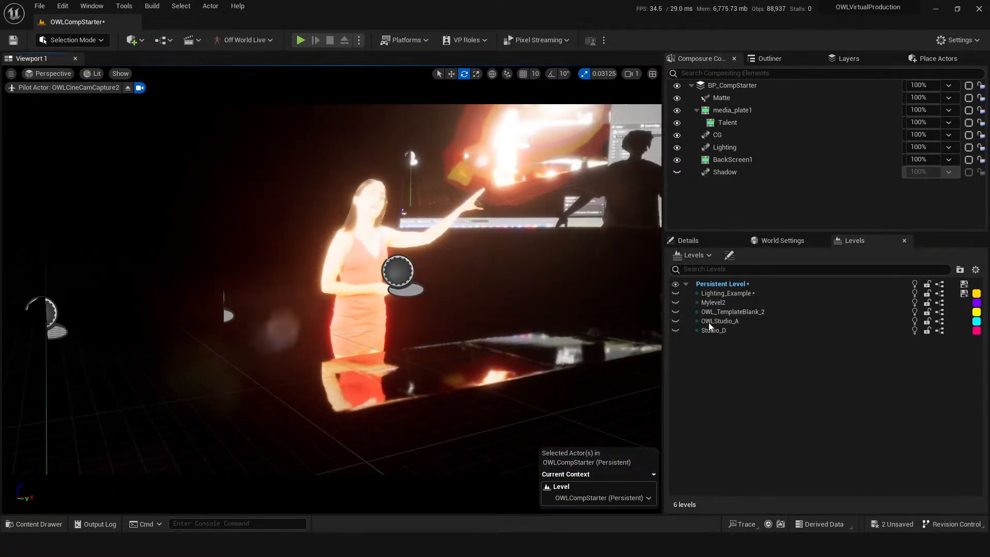
{"action": "left_click", "coordinate": [676, 302]}
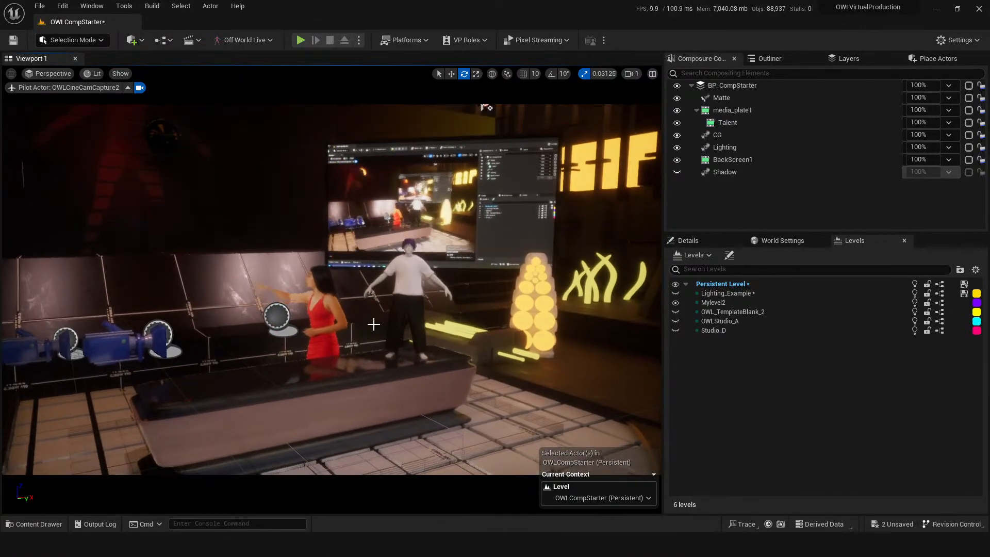
- Hide the Mylevel2 sublevel, make Lighting_Example visible again and save the OWLCompStarter level
{"action": "left_click", "coordinate": [676, 303]}
{"action": "left_click", "coordinate": [674, 293]}
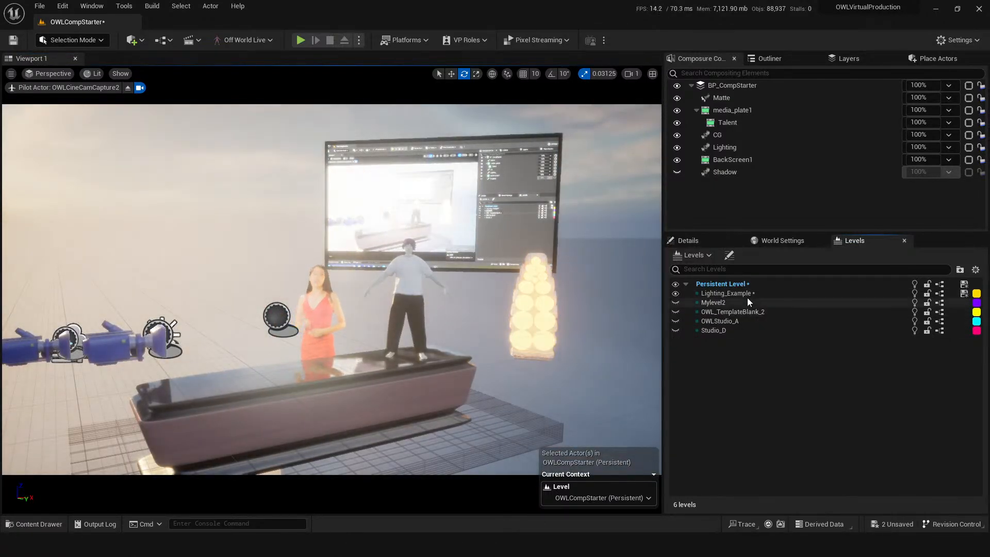
{"action": "key", "text": "ctrl+s"}
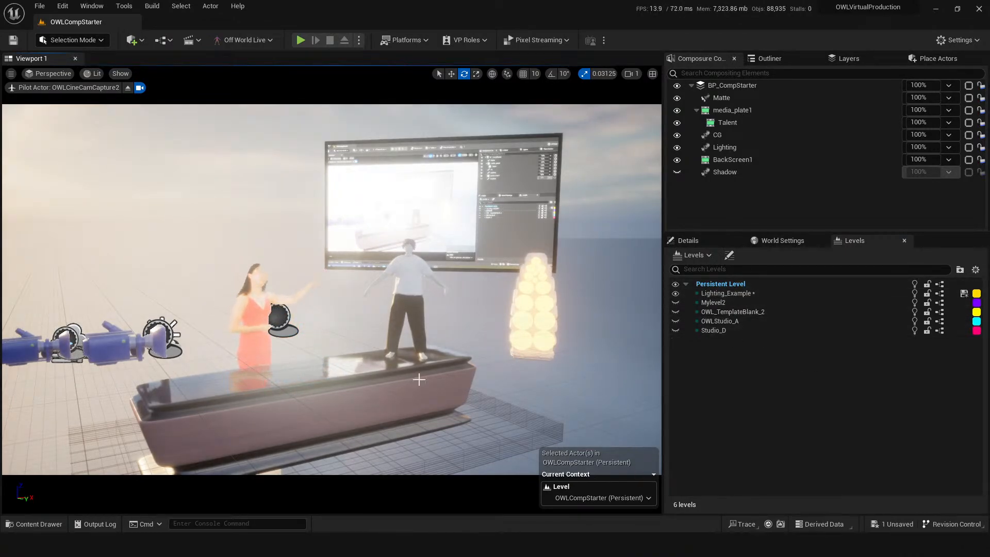
- Reframe the piloted camera on the desk, talent and lens flares, and return to the OWLCineCamCapture2 properties
{"action": "middle_click_drag", "start_coordinate": [330, 289], "coordinate": [310, 319]}
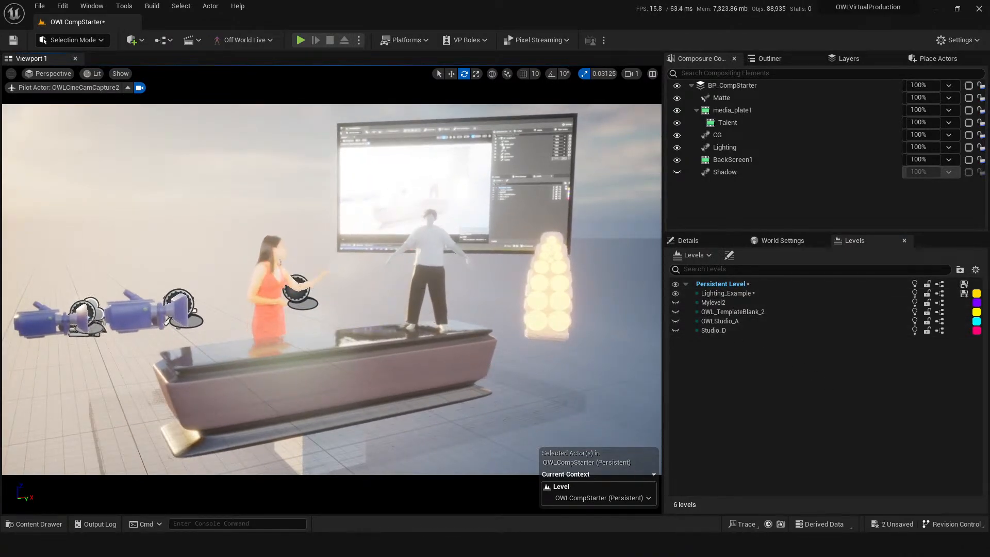
{"action": "right_click_drag", "start_coordinate": [330, 289], "coordinate": [289, 294]}
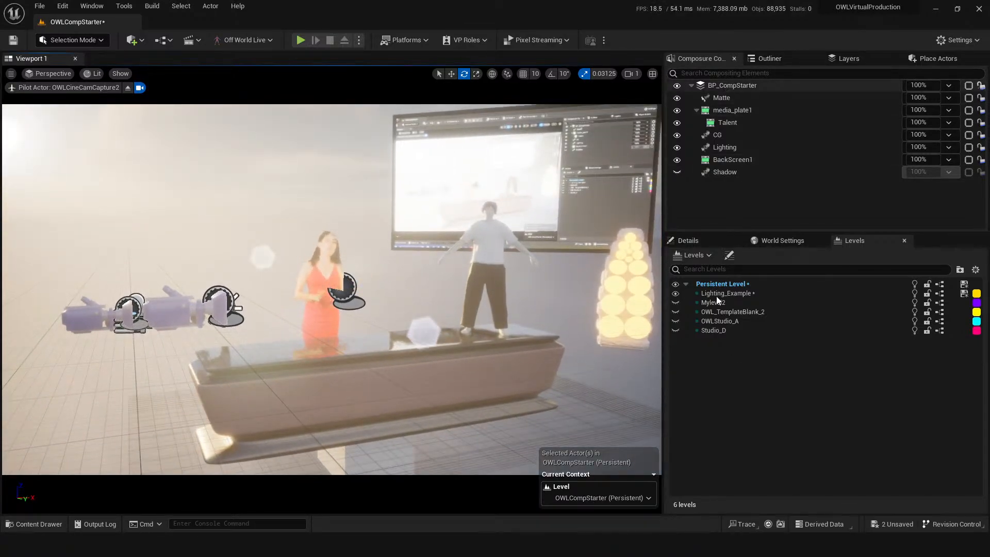
{"action": "left_click", "coordinate": [687, 241]}
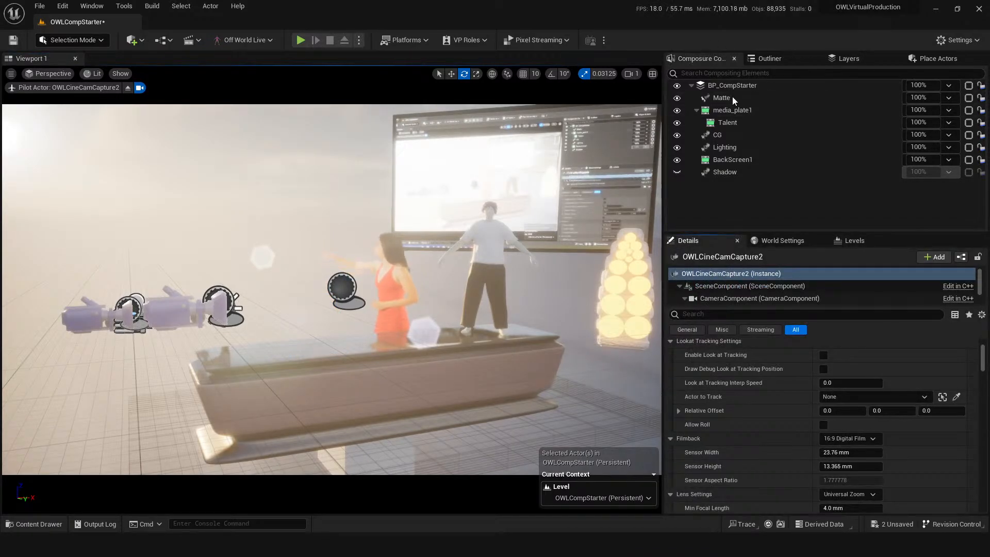
- Disable rendering of the Lighting element and bring up the transform pass settings of BP_CompStarter
{"action": "left_click", "coordinate": [678, 148]}
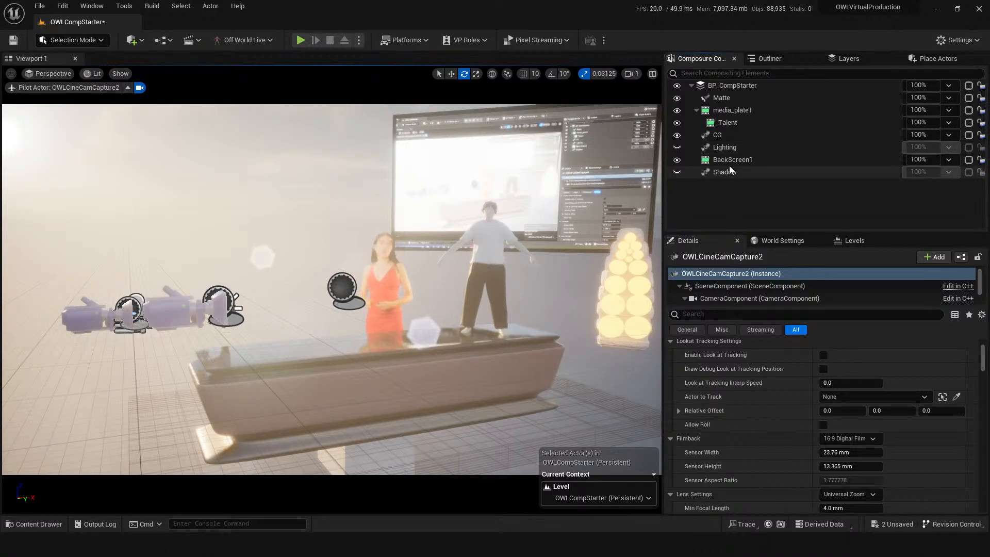
{"action": "left_click", "coordinate": [731, 87]}
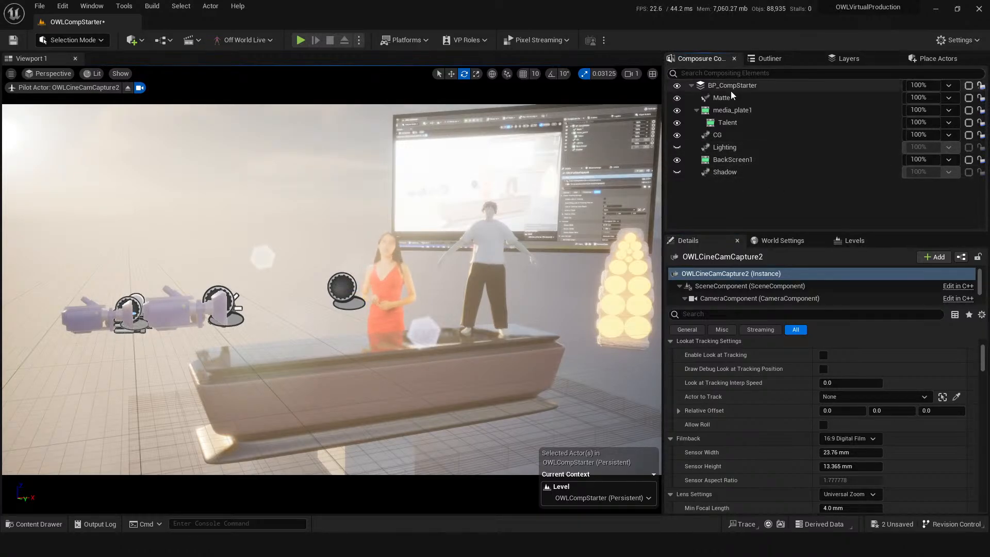
{"action": "scroll", "coordinate": [738, 382], "scroll_direction": "down", "scroll_amount": 2}
{"action": "scroll", "coordinate": [758, 397], "scroll_direction": "up", "scroll_amount": 3}
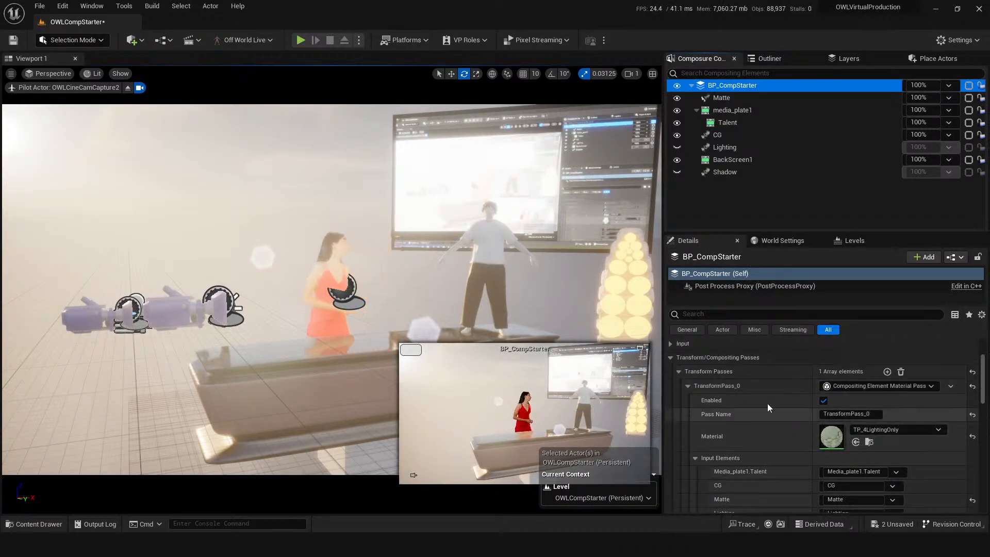
{"action": "scroll", "coordinate": [803, 405], "scroll_direction": "up", "scroll_amount": 1}
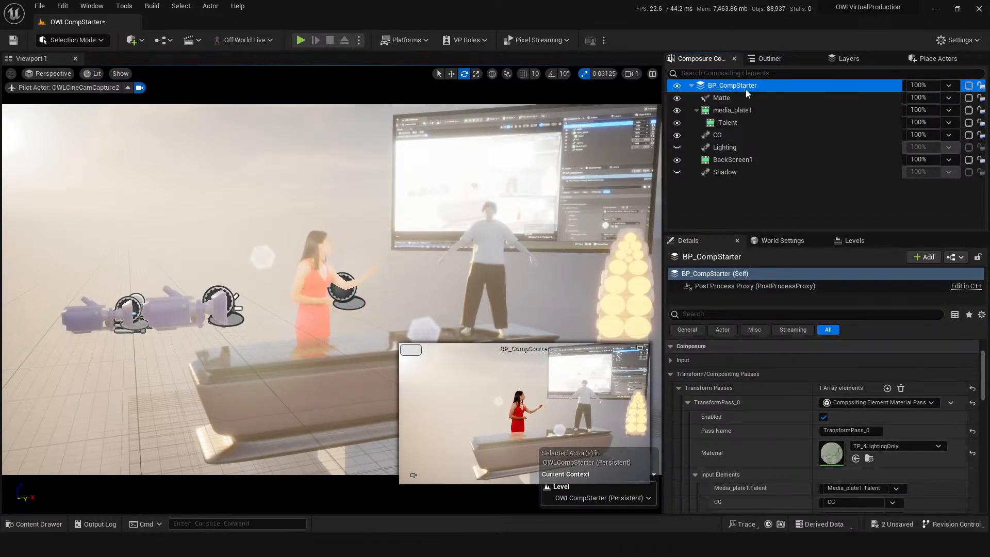
{"action": "scroll", "coordinate": [739, 425], "scroll_direction": "down", "scroll_amount": 2}
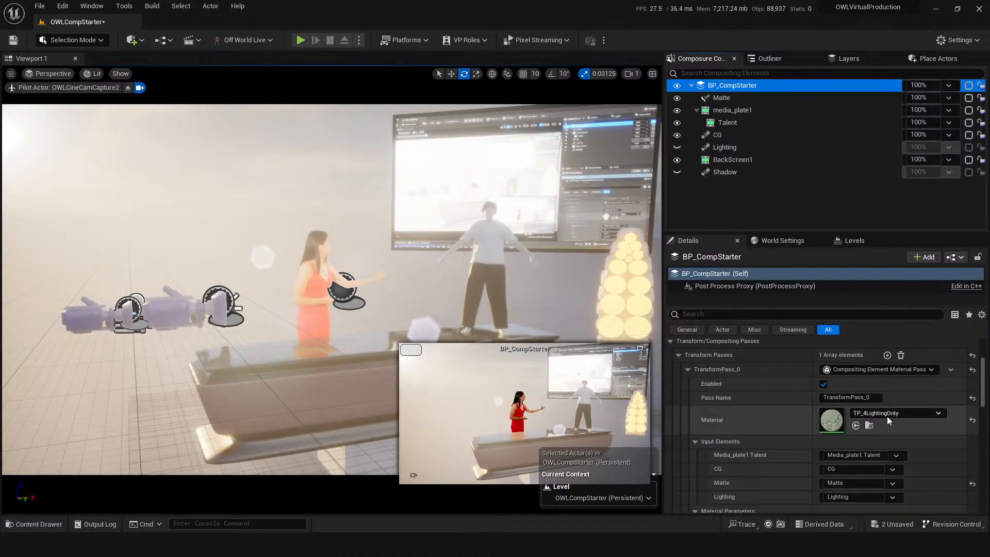
- Try TP_3LayerComp and TP_2LayerComp as the material of BP_CompStarter's transform pass
{"action": "left_click", "coordinate": [890, 414]}
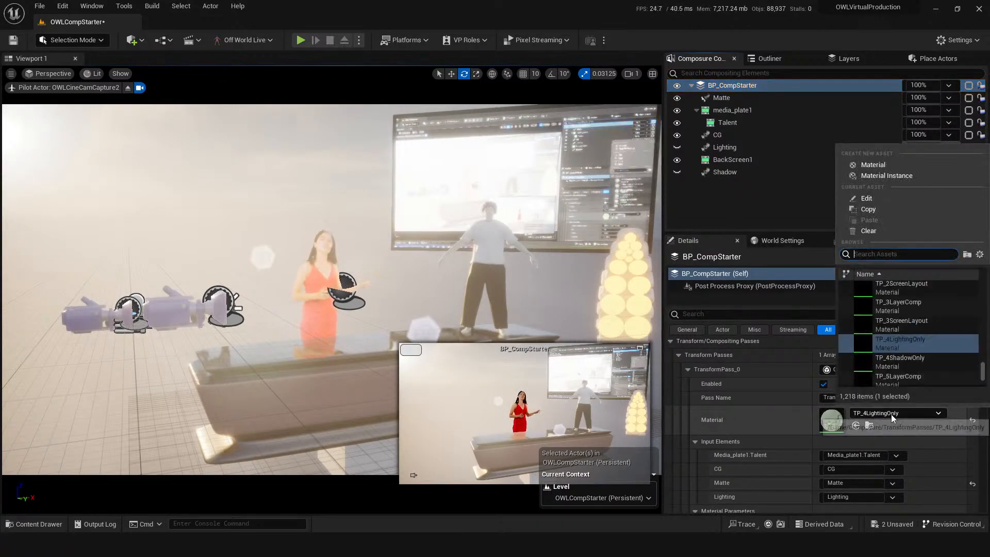
{"action": "left_click", "coordinate": [901, 305]}
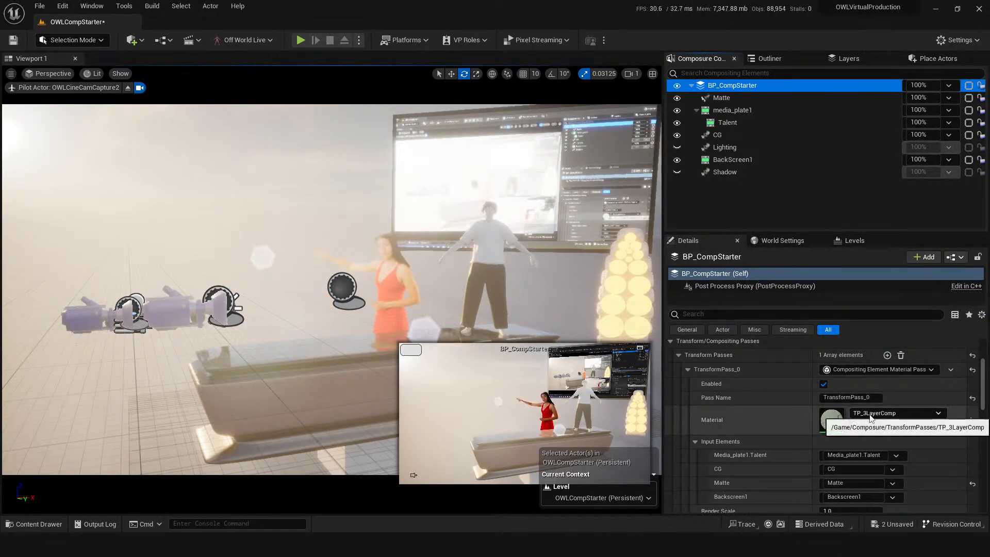
{"action": "left_click", "coordinate": [871, 417]}
{"action": "left_click", "coordinate": [900, 305]}
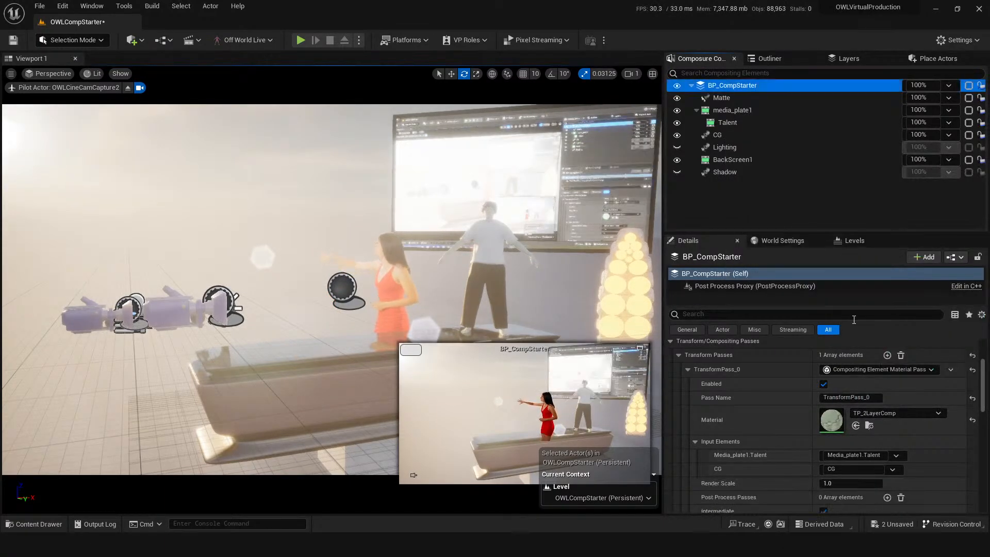
- Set the material of BP_CompStarter's transform pass to TP_4LightingOnly
{"action": "left_click", "coordinate": [874, 416]}
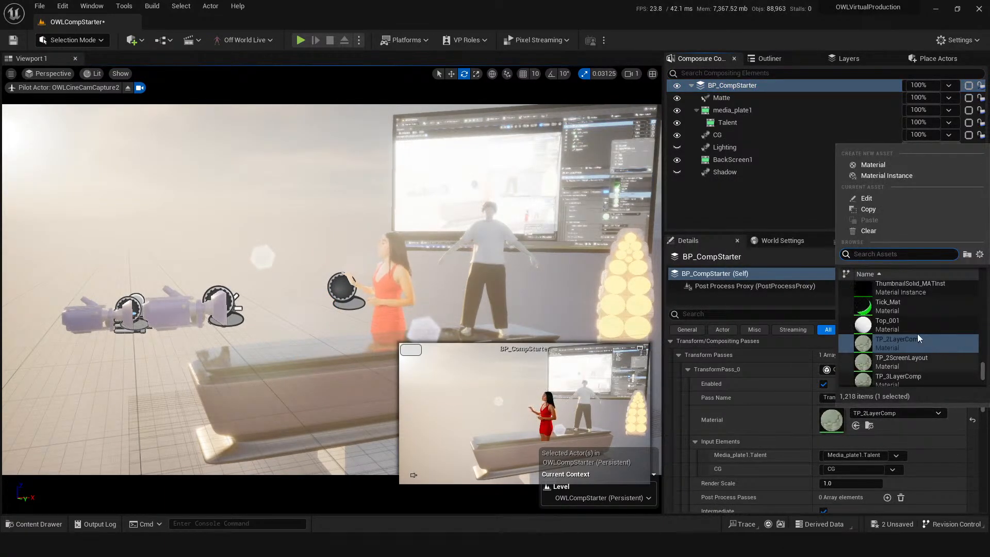
{"action": "scroll", "coordinate": [918, 336], "scroll_direction": "down", "scroll_amount": 2}
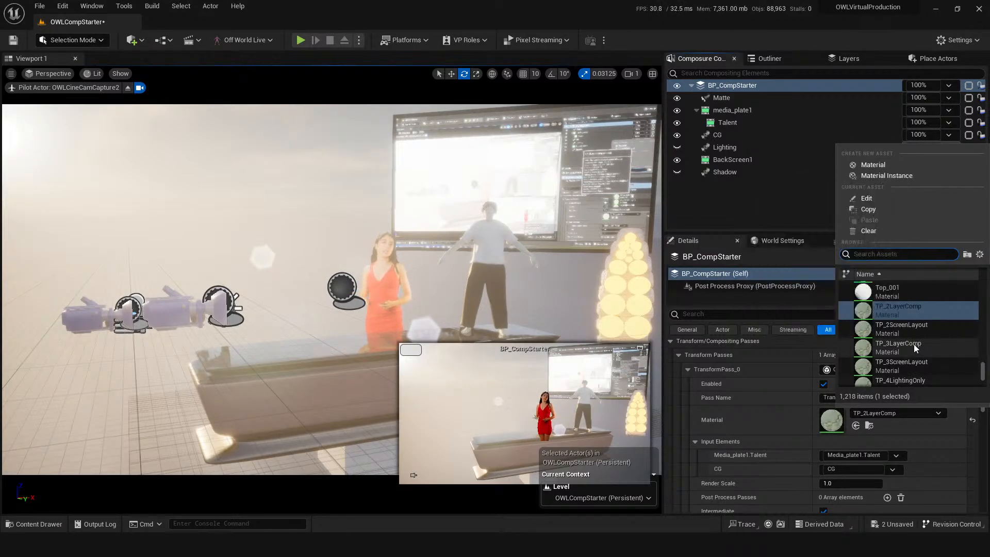
{"action": "scroll", "coordinate": [908, 360], "scroll_direction": "down", "scroll_amount": 1}
{"action": "left_click", "coordinate": [908, 360]}
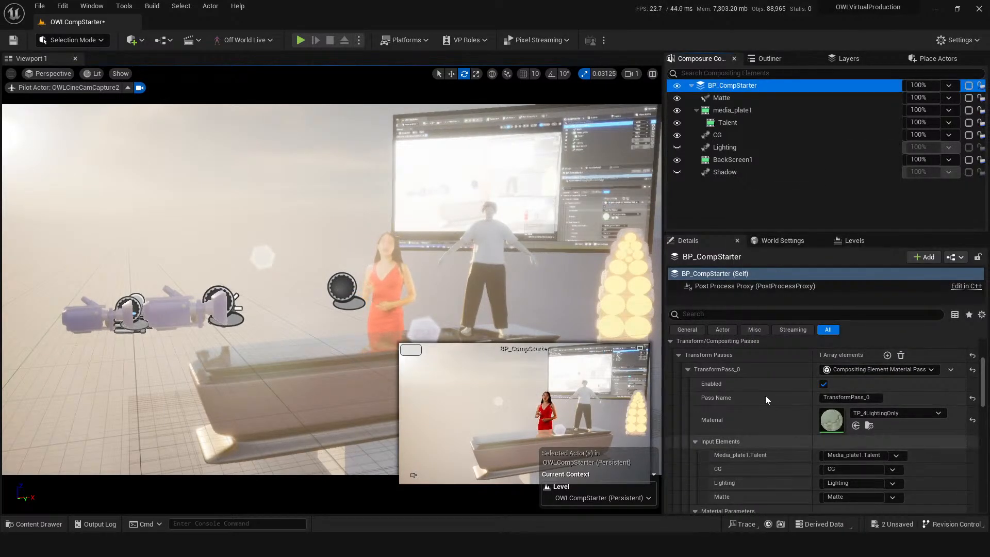
- Test the transform pass's Lighting on/off parameter at 1.0 and back at 0.0 while the Lighting element is disabled
{"action": "scroll", "coordinate": [760, 453], "scroll_direction": "down", "scroll_amount": 2}
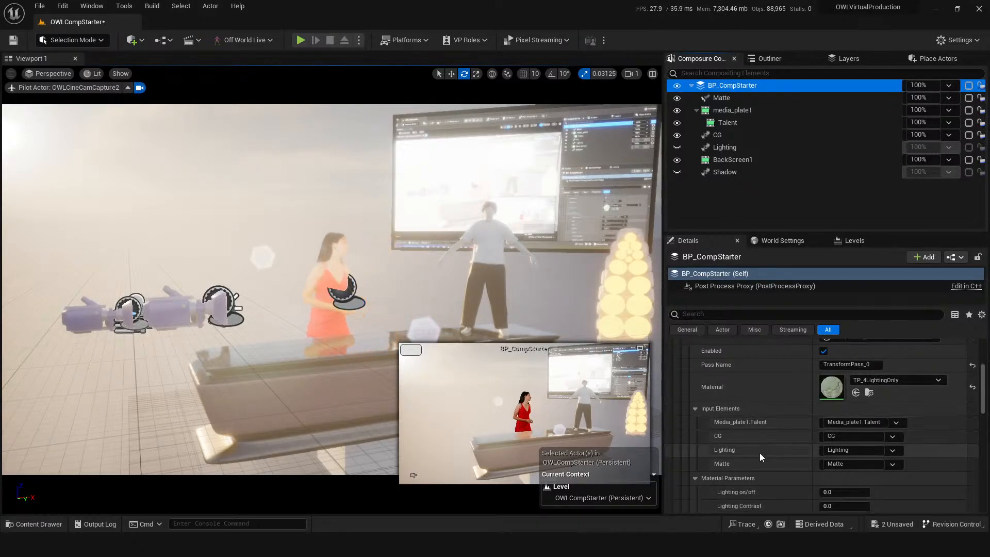
{"action": "scroll", "coordinate": [760, 453], "scroll_direction": "down", "scroll_amount": 2}
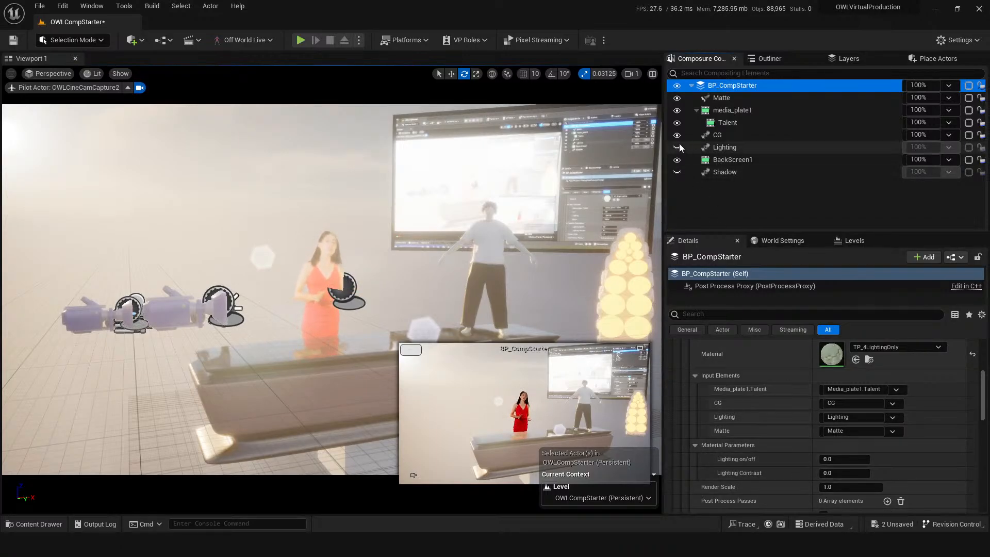
{"action": "left_click_drag", "start_coordinate": [839, 459], "coordinate": [870, 459]}
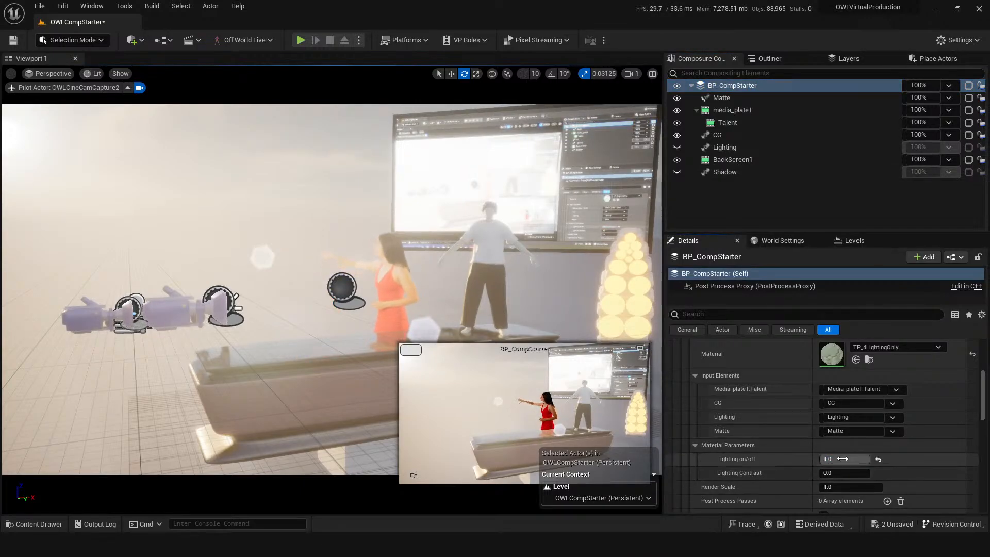
{"action": "left_click_drag", "start_coordinate": [853, 459], "coordinate": [821, 459]}
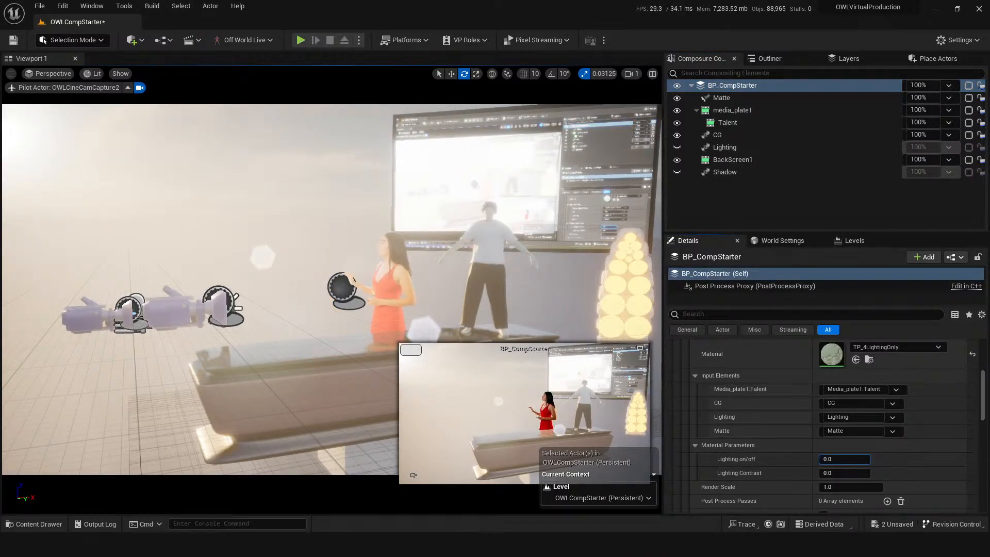
- Enable rendering of the Lighting element and lower the Lighting on/off parameter to compare the lighting on the talent
{"action": "left_click", "coordinate": [677, 148]}
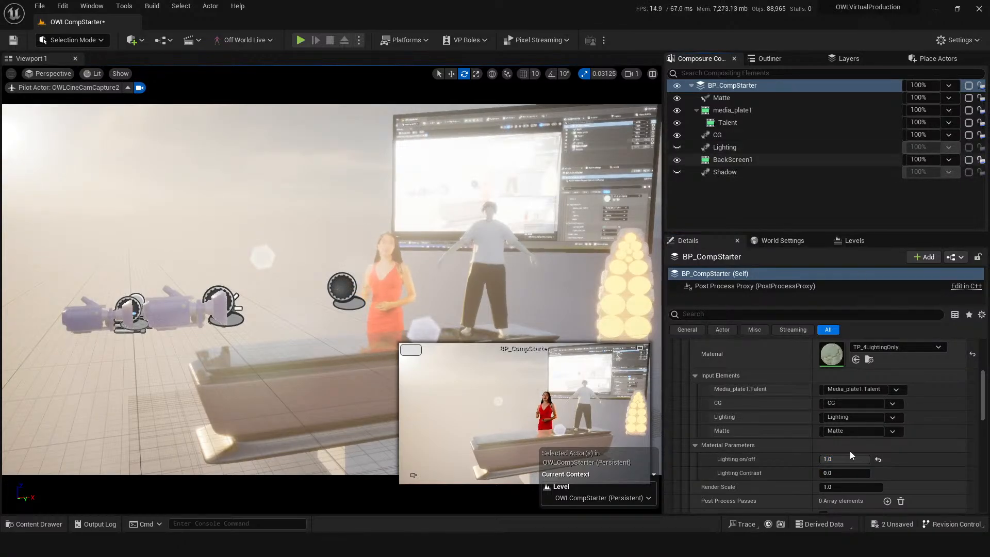
{"action": "left_click", "coordinate": [677, 147]}
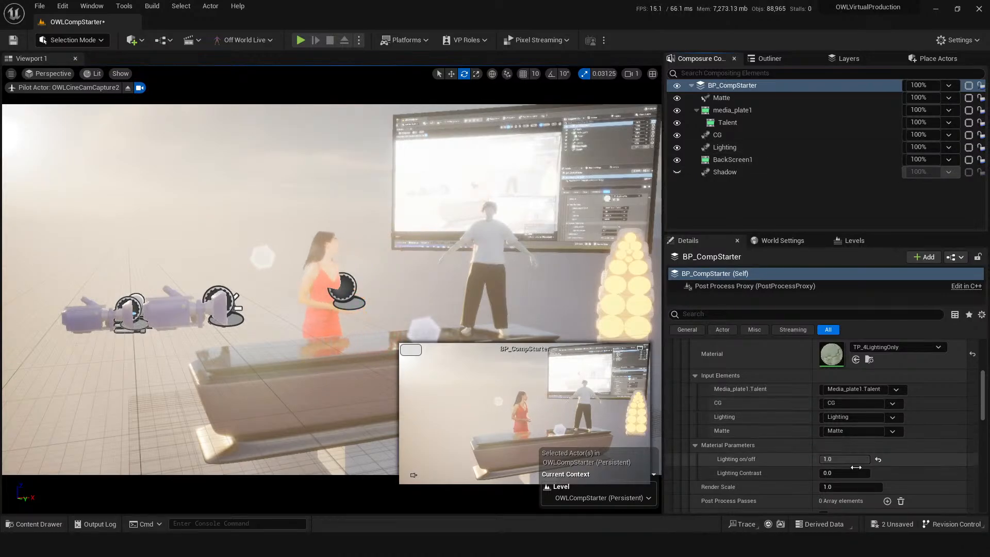
{"action": "left_click_drag", "start_coordinate": [856, 459], "coordinate": [821, 459]}
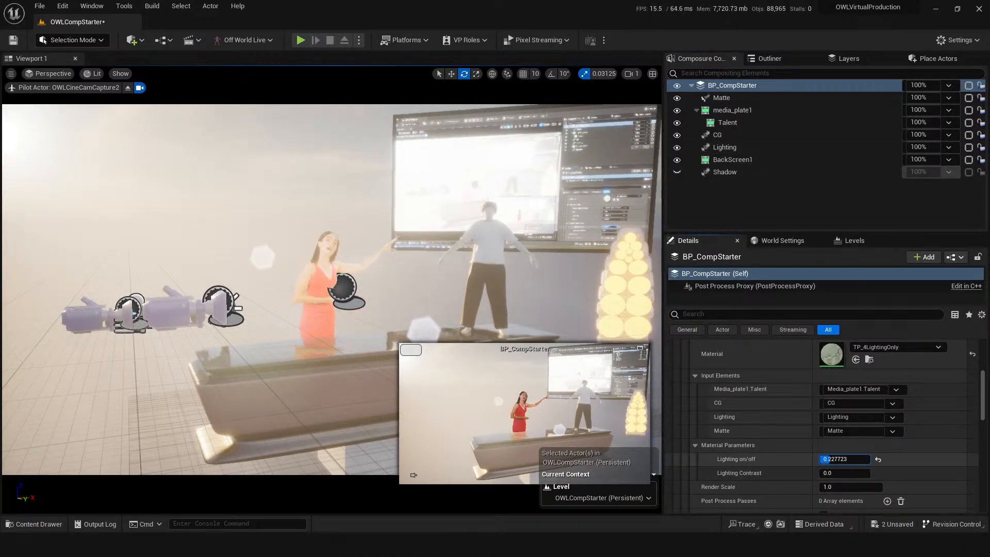
- Disable the Lighting element, select it and switch its rendering on and off to compare its preview
{"action": "left_click", "coordinate": [677, 148]}
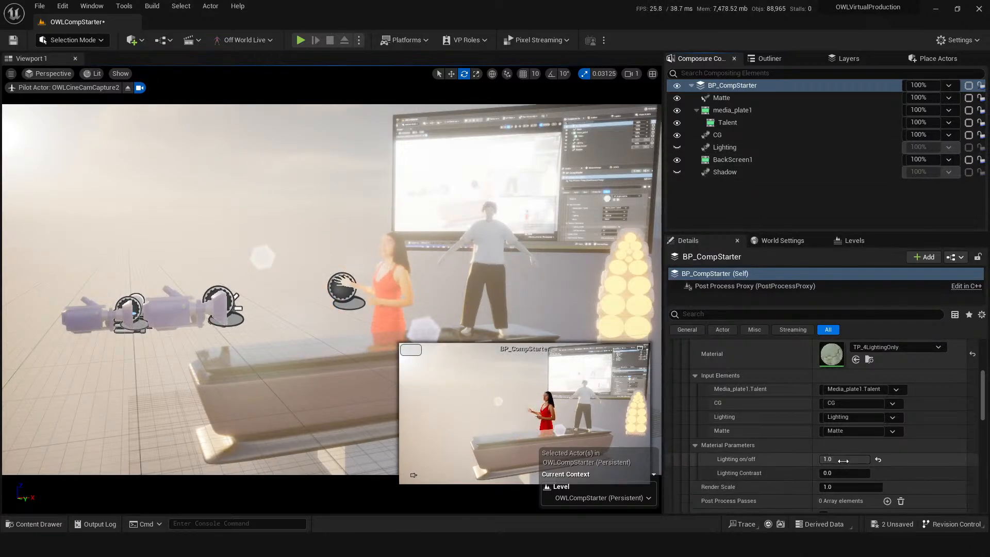
{"action": "left_click", "coordinate": [722, 148]}
{"action": "left_click", "coordinate": [677, 148]}
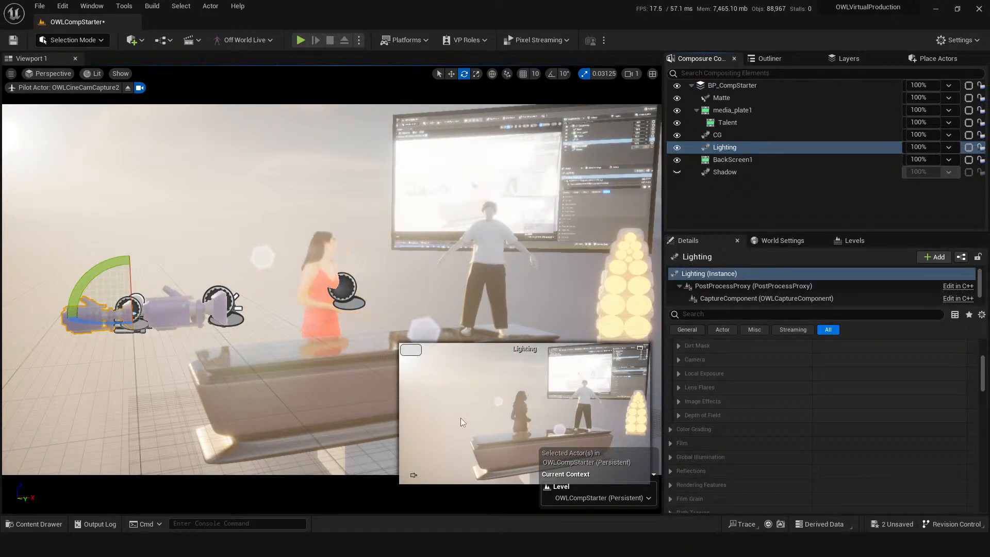
{"action": "left_click", "coordinate": [677, 148]}
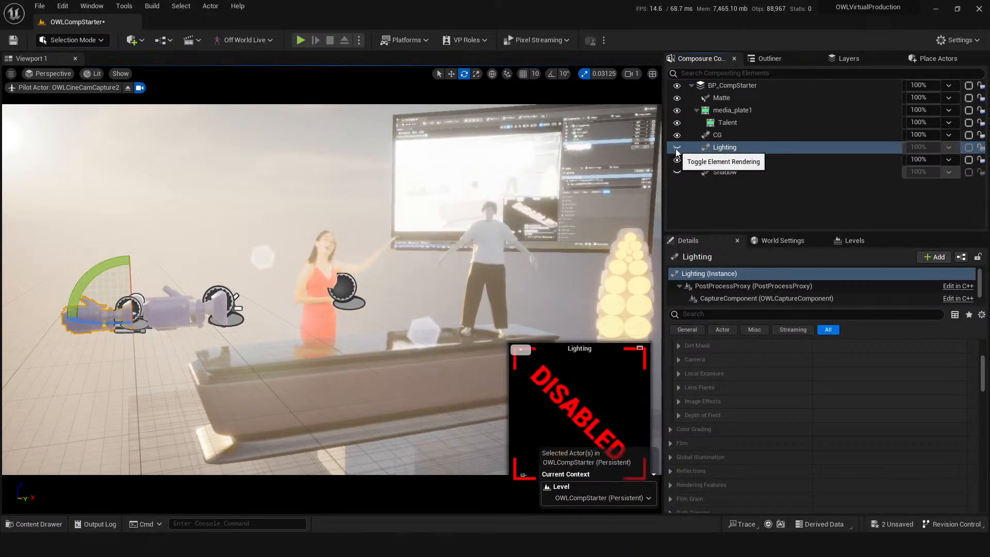
- Enable the Lighting element under BP_CompStarter with Lighting on/off at 1.0, and reframe the piloted camera toward the sun and talent
{"action": "left_click", "coordinate": [720, 85]}
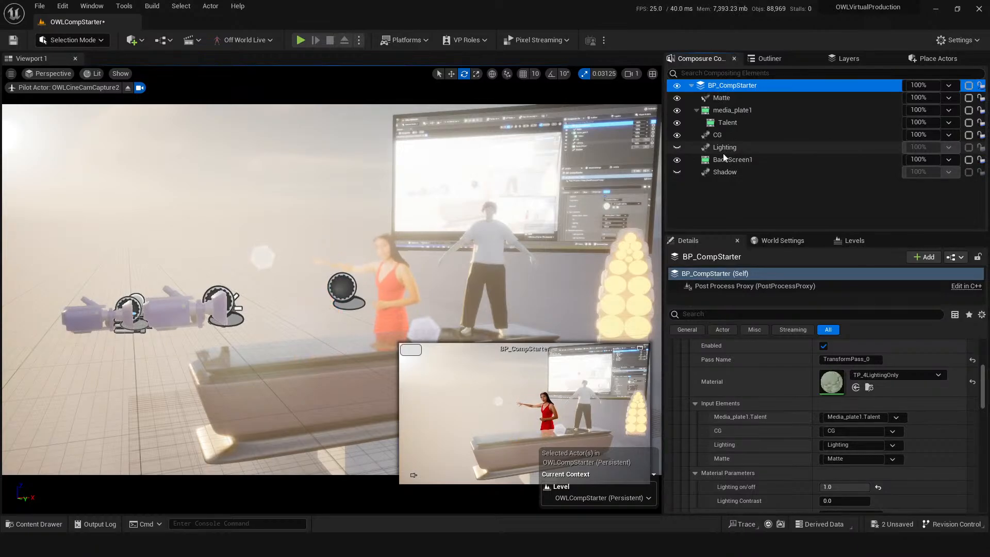
{"action": "left_click_drag", "start_coordinate": [544, 300], "coordinate": [550, 315]}
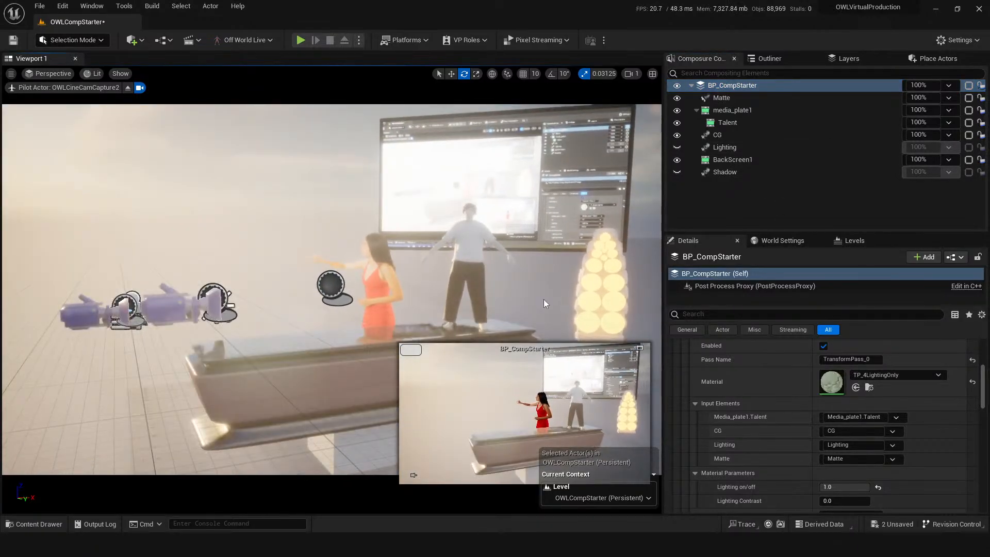
{"action": "left_click", "coordinate": [677, 148]}
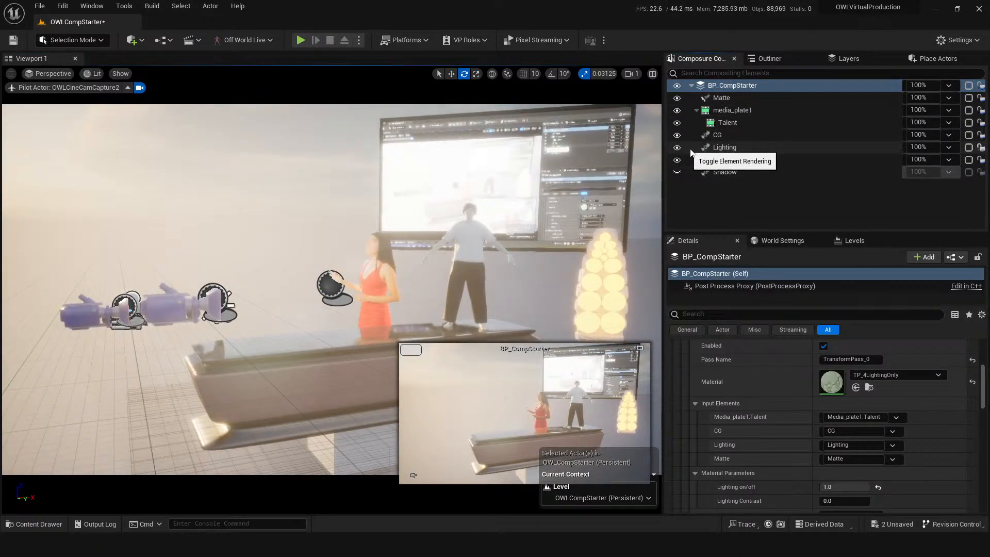
{"action": "left_click_drag", "start_coordinate": [845, 487], "coordinate": [871, 487]}
{"action": "middle_click_drag", "start_coordinate": [361, 294], "coordinate": [423, 317]}
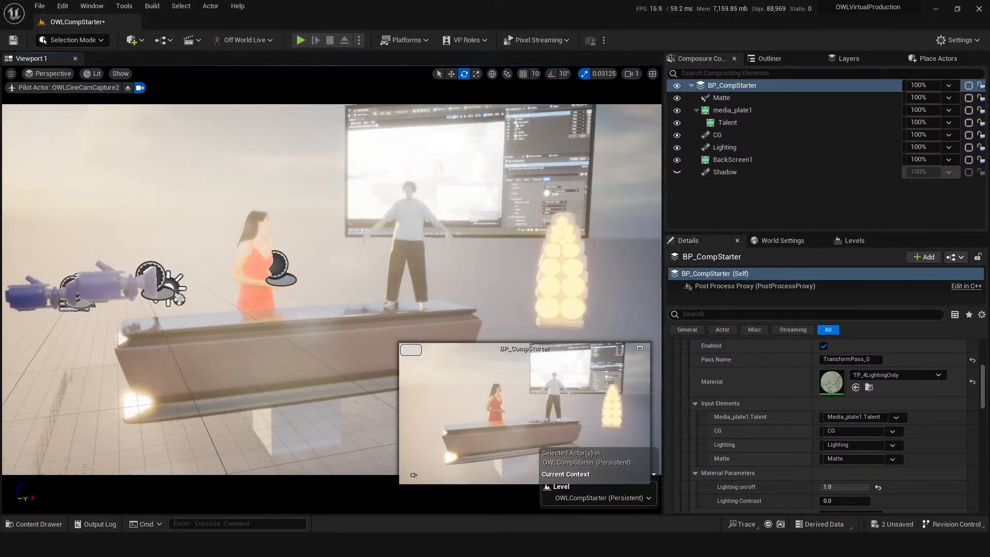
{"action": "right_click_drag", "start_coordinate": [424, 268], "coordinate": [456, 405]}
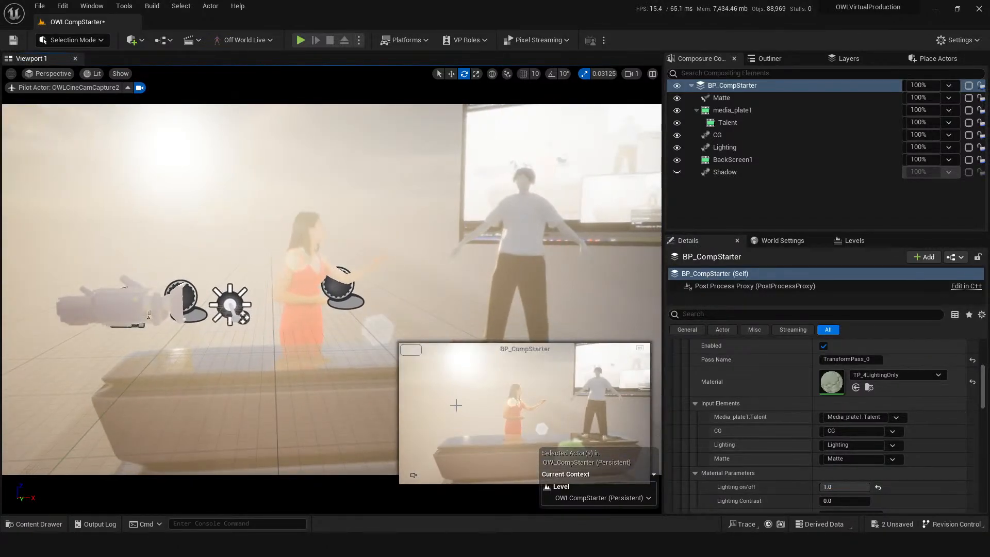
- Examine the BP_CompStarter composite output in an enlarged preview window, close it and reselect the composite
{"action": "left_click", "coordinate": [640, 348]}
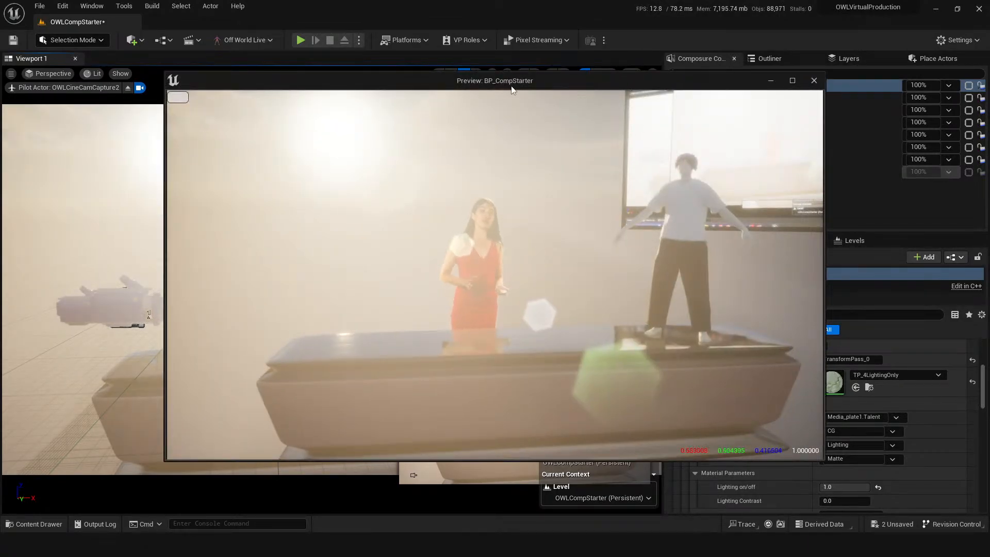
{"action": "left_click_drag", "start_coordinate": [551, 86], "coordinate": [505, 88]}
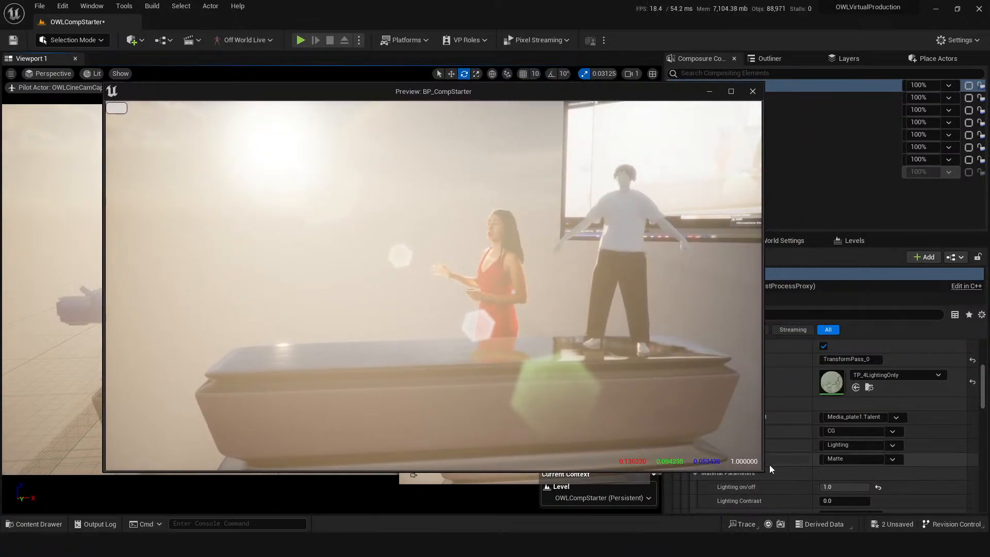
{"action": "left_click", "coordinate": [753, 91]}
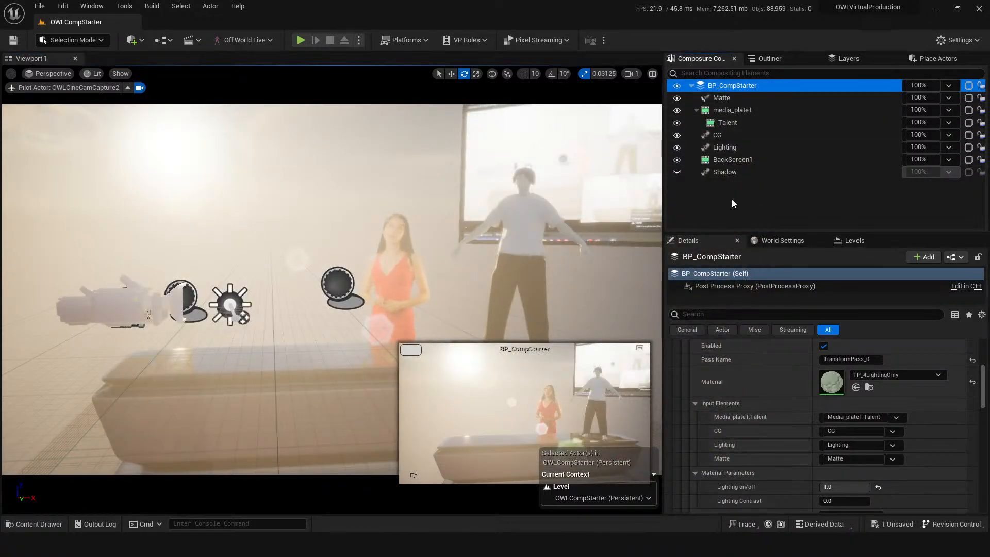
{"action": "left_click", "coordinate": [699, 203]}
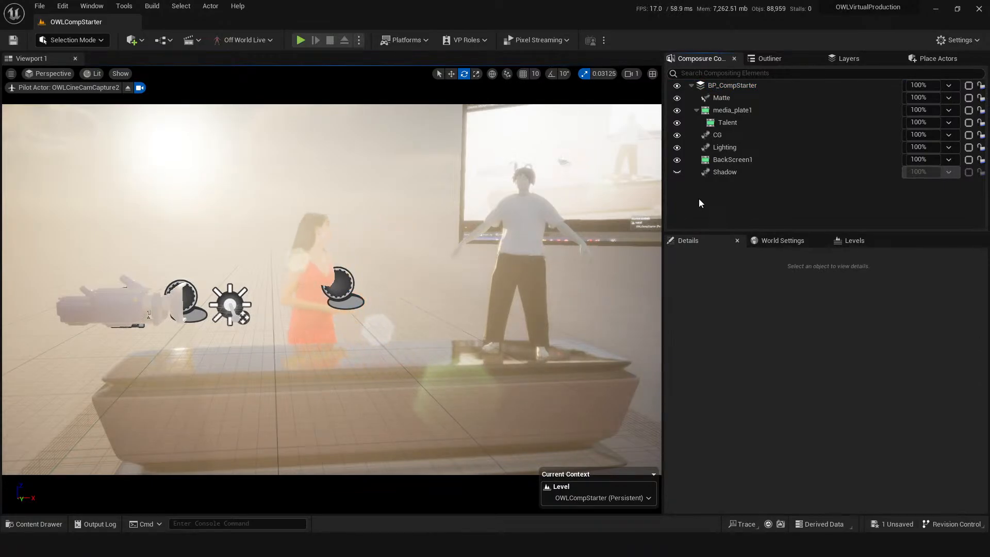
{"action": "left_click", "coordinate": [732, 85]}
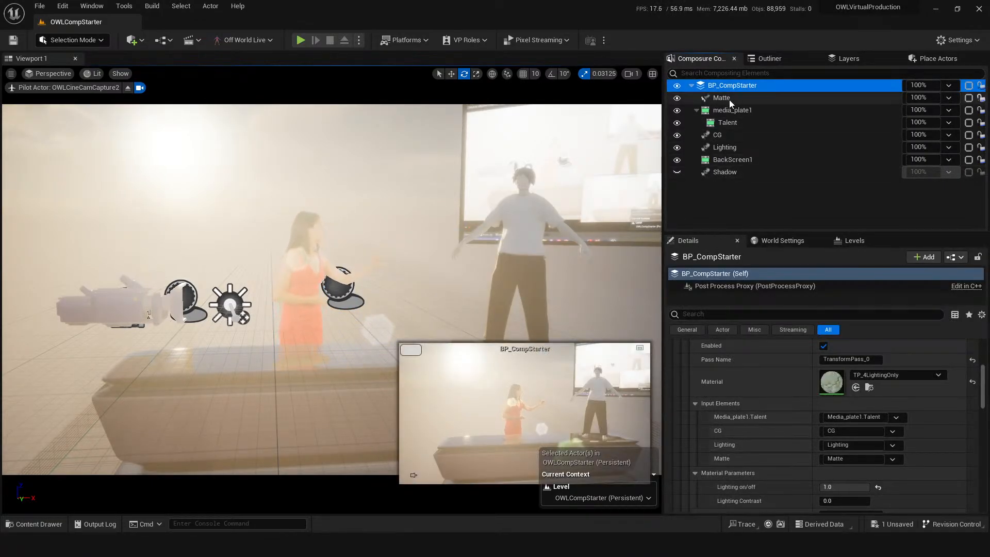
- Examine the Lighting element in an enlarged preview beside the viewport, reframe the piloted camera, save the level and close the preview
{"action": "left_click", "coordinate": [735, 148]}
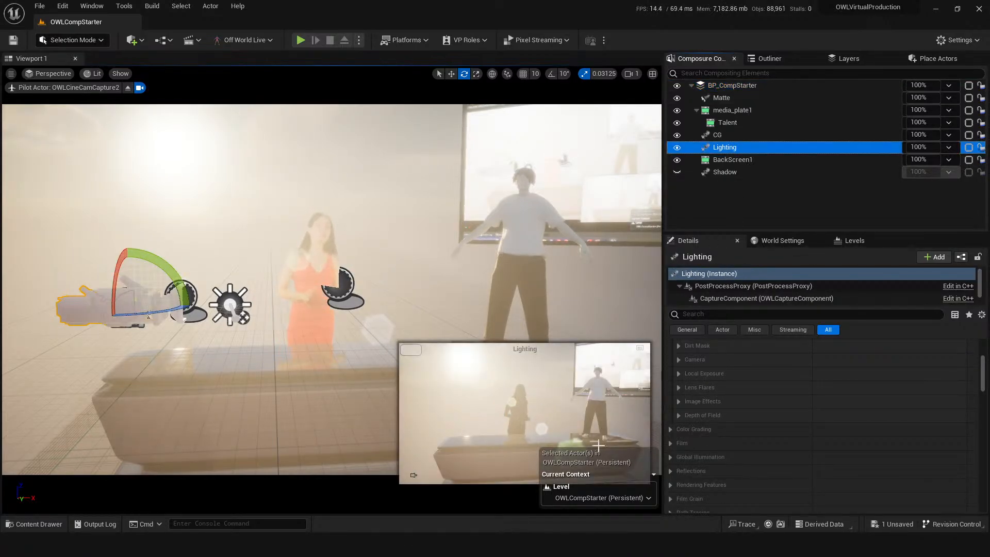
{"action": "left_click", "coordinate": [638, 349]}
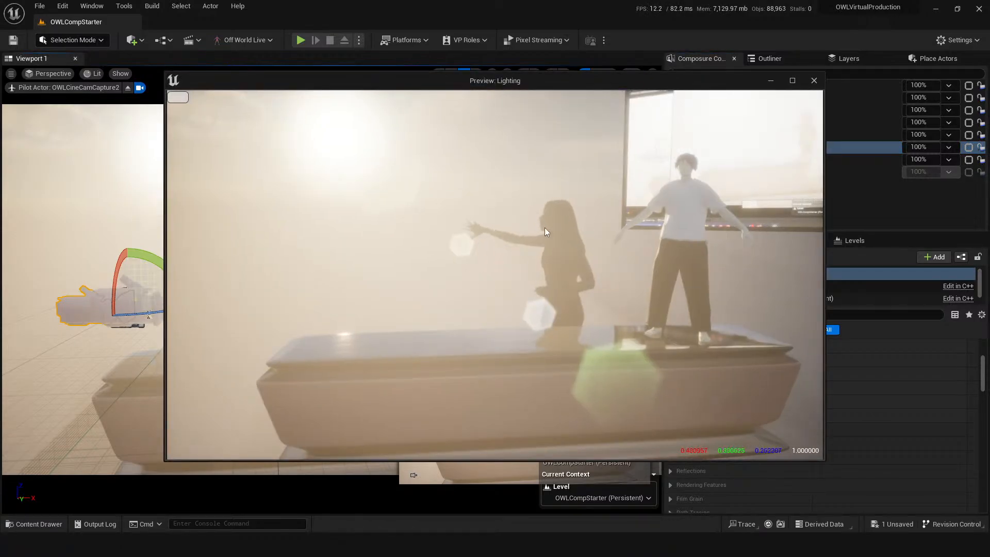
{"action": "left_click_drag", "start_coordinate": [323, 86], "coordinate": [600, 95]}
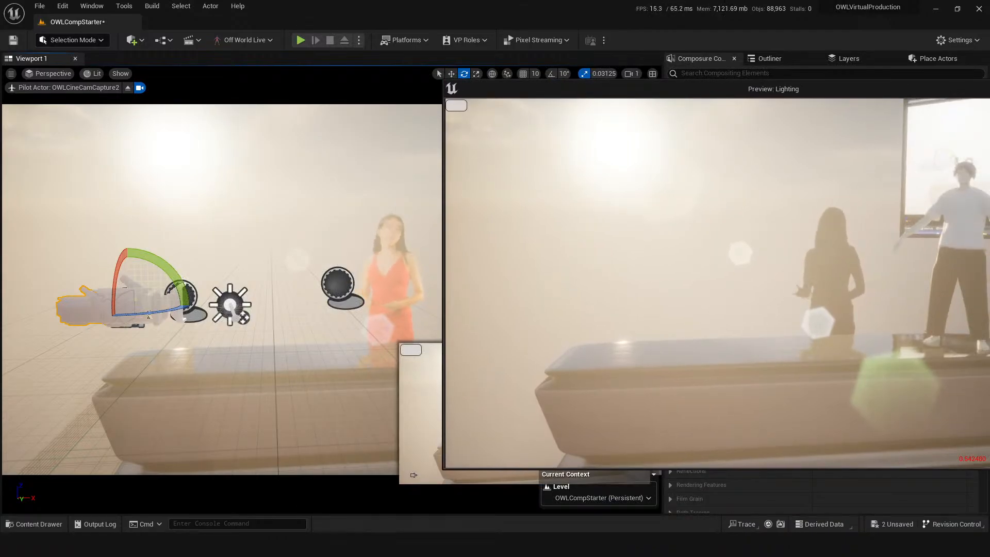
{"action": "right_click_drag", "start_coordinate": [222, 289], "coordinate": [247, 290]}
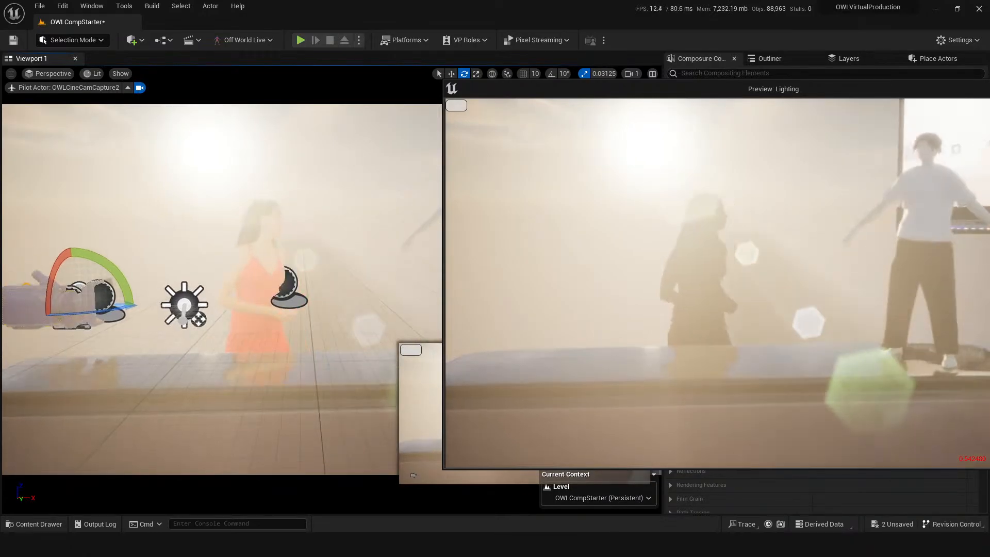
{"action": "key", "text": "ctrl+s"}
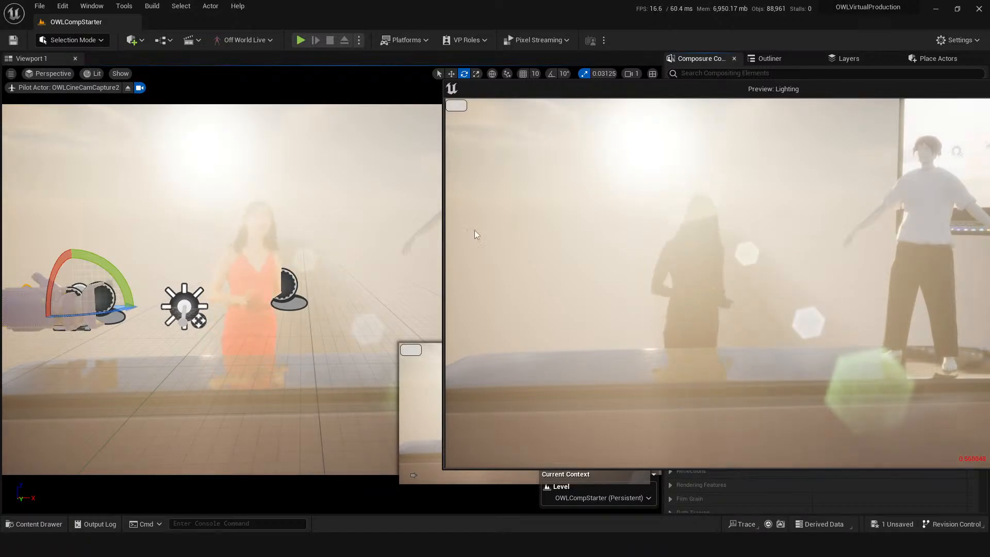
{"action": "left_click_drag", "start_coordinate": [818, 95], "coordinate": [540, 124]}
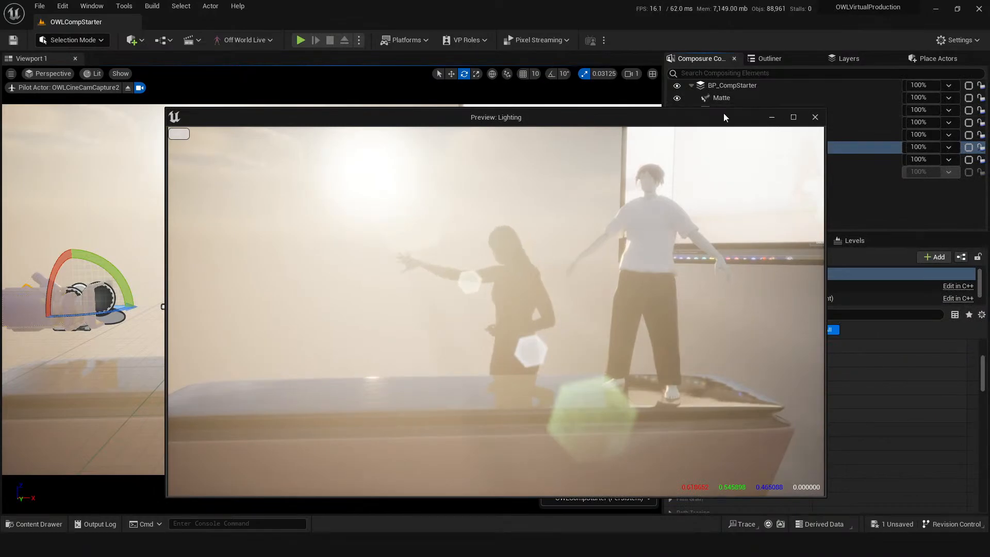
{"action": "left_click", "coordinate": [815, 117]}
- Compare the previews of the Talent element, the BP_CompStarter composite and the Lighting element
{"action": "left_click", "coordinate": [725, 123]}
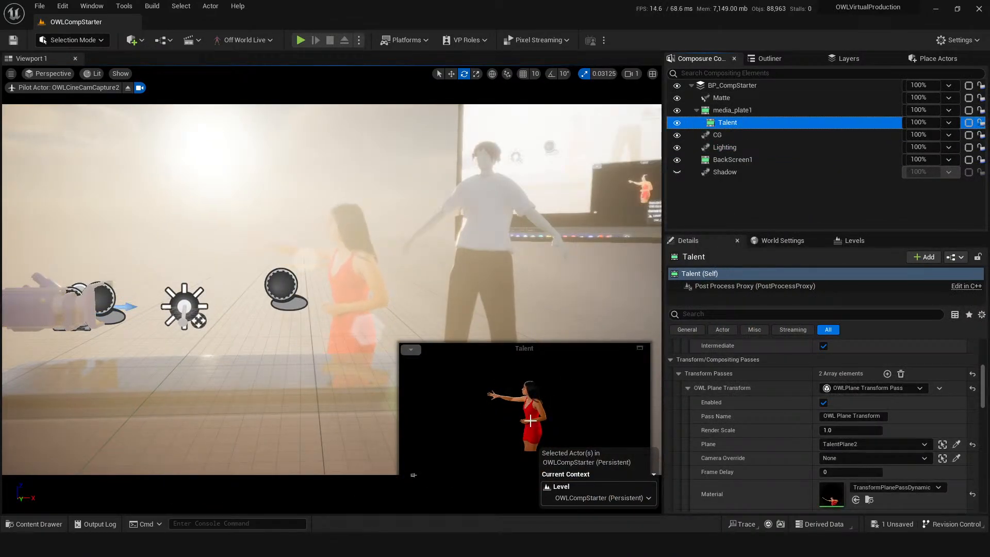
{"action": "left_click", "coordinate": [725, 86]}
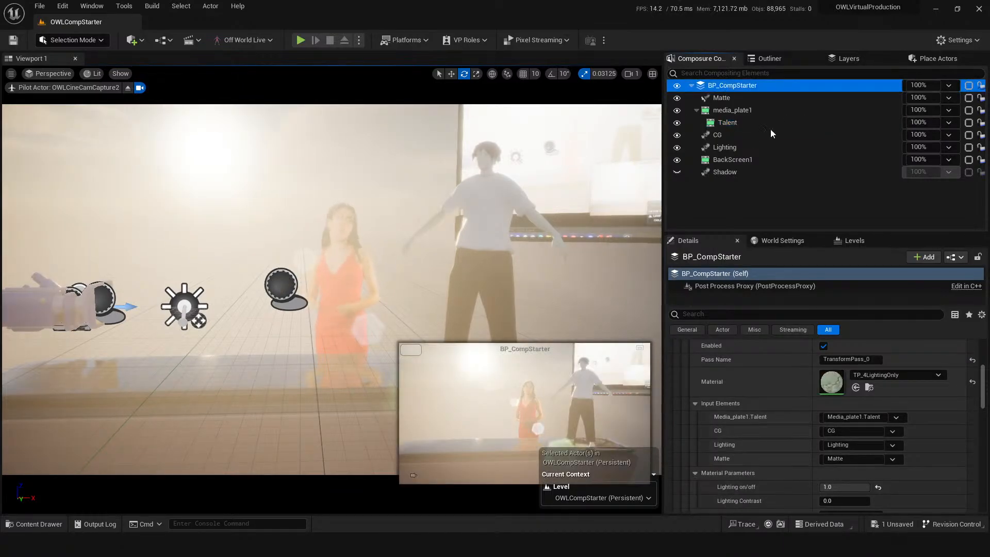
{"action": "left_click", "coordinate": [720, 147]}
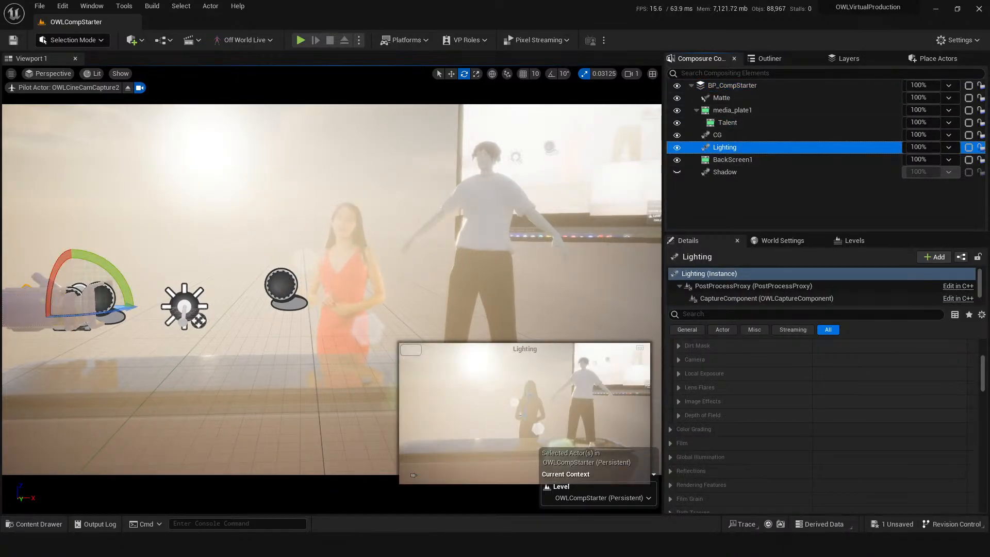
{"action": "left_click", "coordinate": [733, 126]}
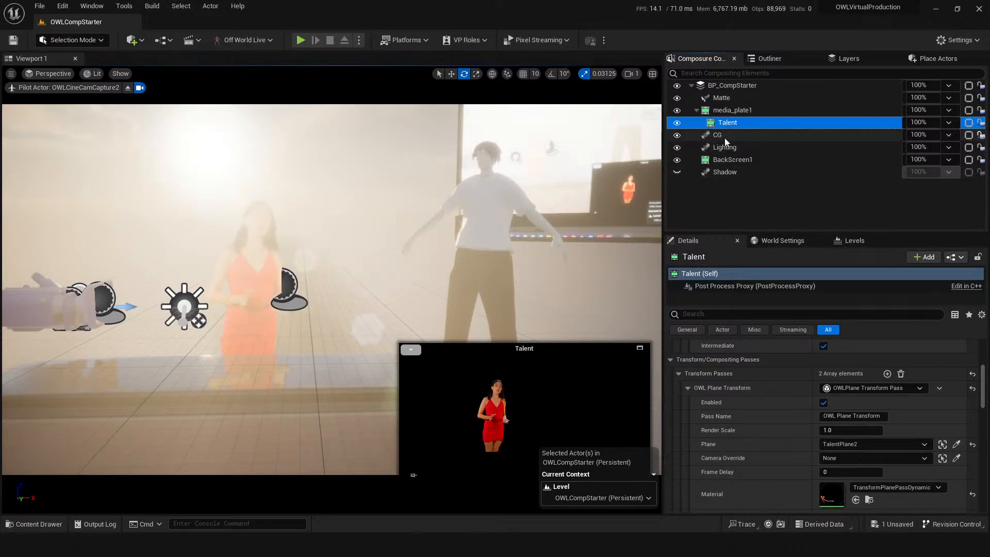
{"action": "left_click", "coordinate": [735, 147]}
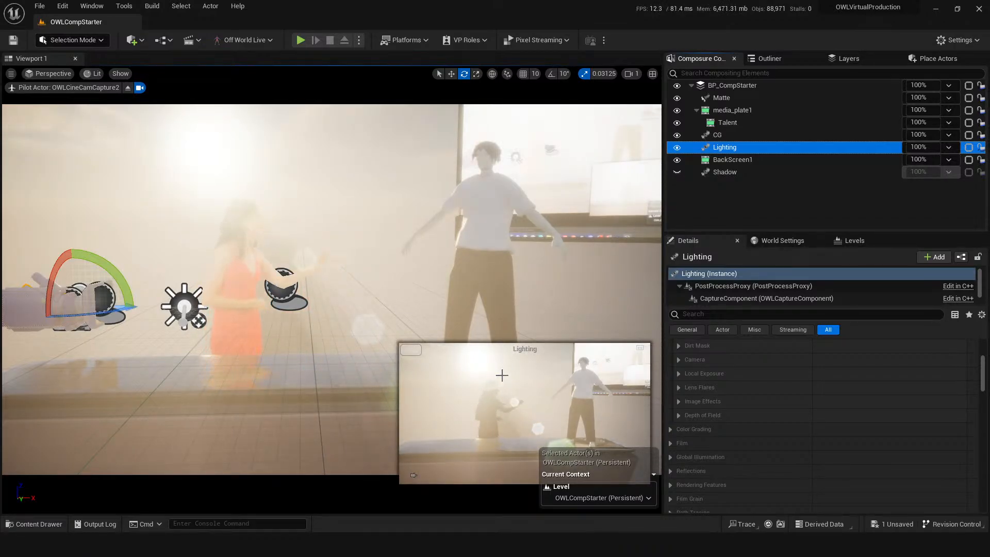
{"action": "left_click", "coordinate": [423, 409]}
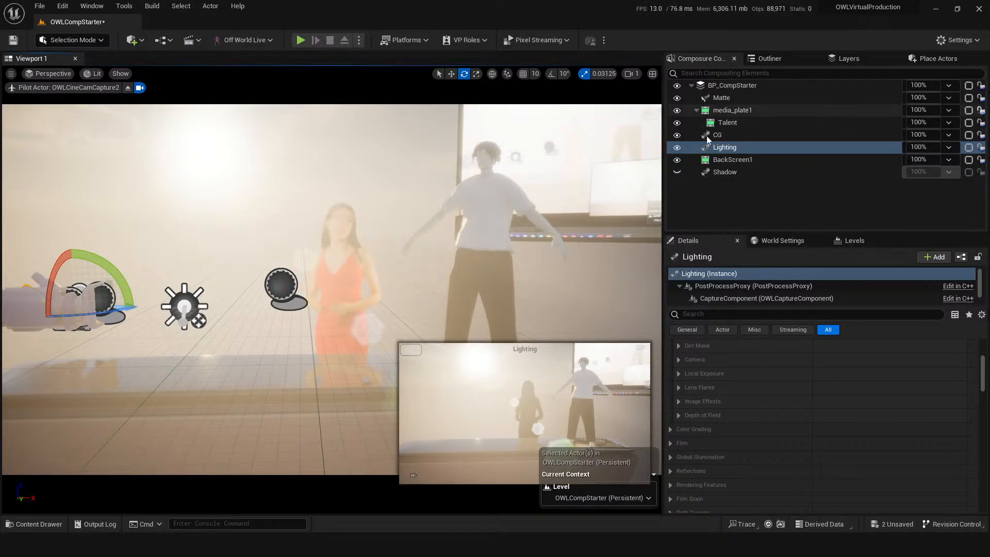
- Review the Talent, media_plate1, Lighting and BP_CompStarter previews in turn, and reframe the piloted camera slightly
{"action": "left_click", "coordinate": [725, 123]}
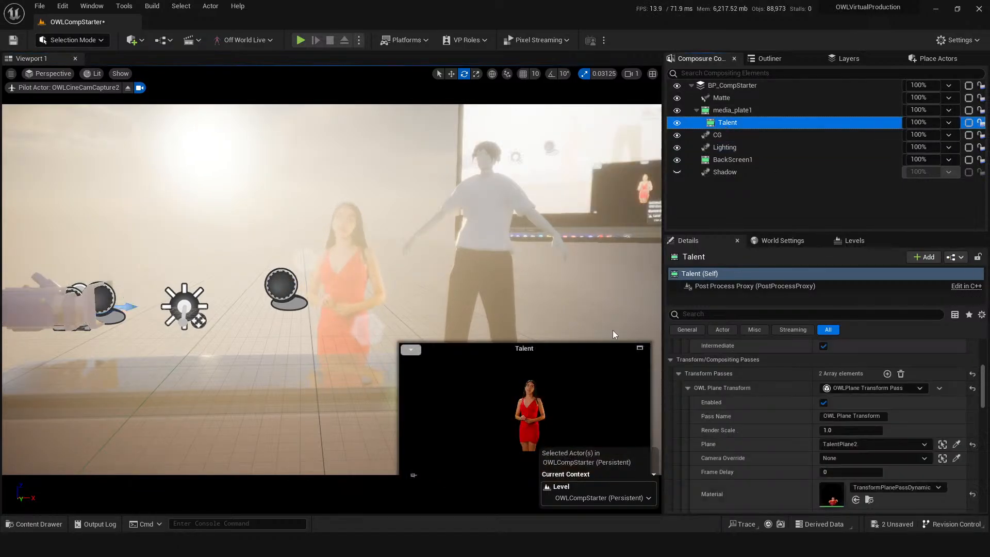
{"action": "left_click", "coordinate": [726, 110]}
{"action": "left_click", "coordinate": [724, 148]}
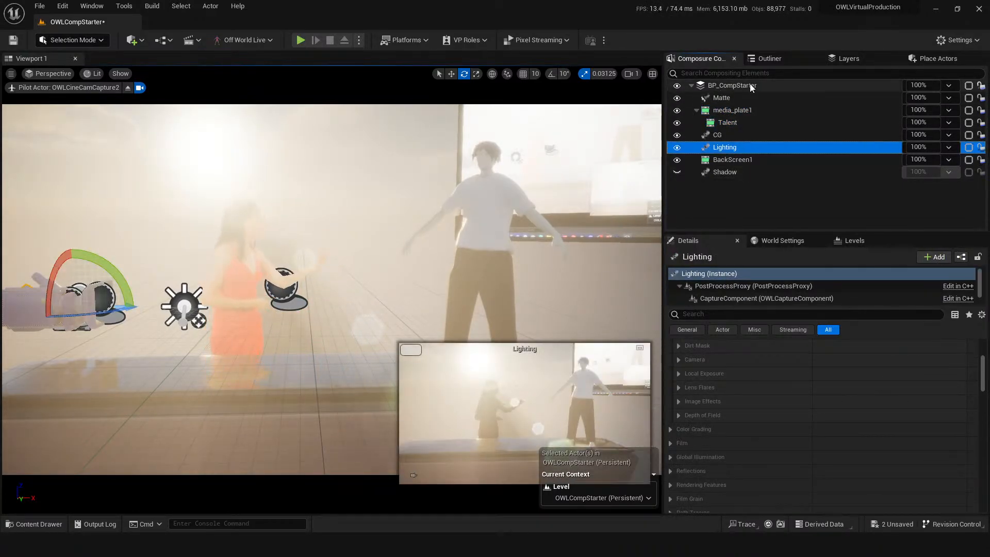
{"action": "left_click", "coordinate": [732, 86]}
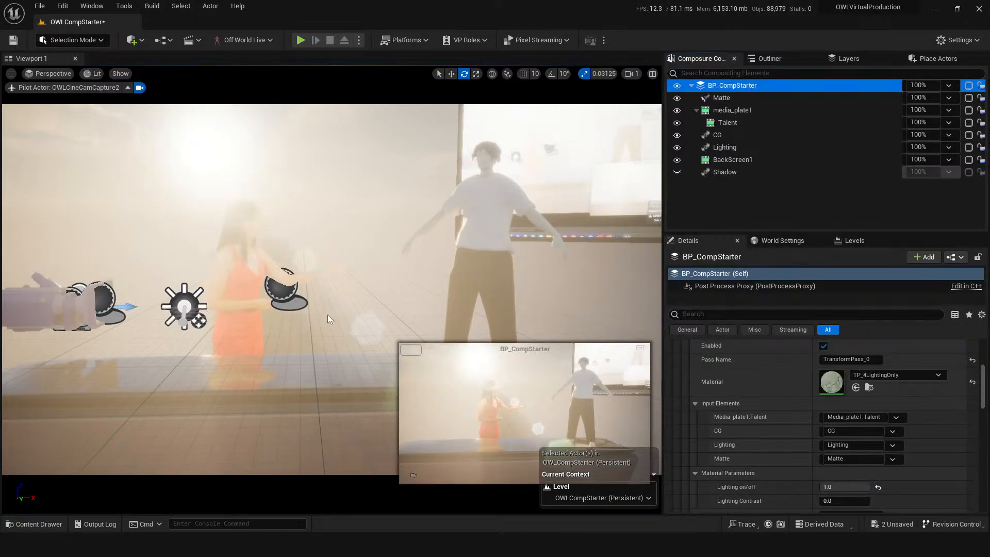
{"action": "left_click_drag", "start_coordinate": [328, 318], "coordinate": [225, 395]}
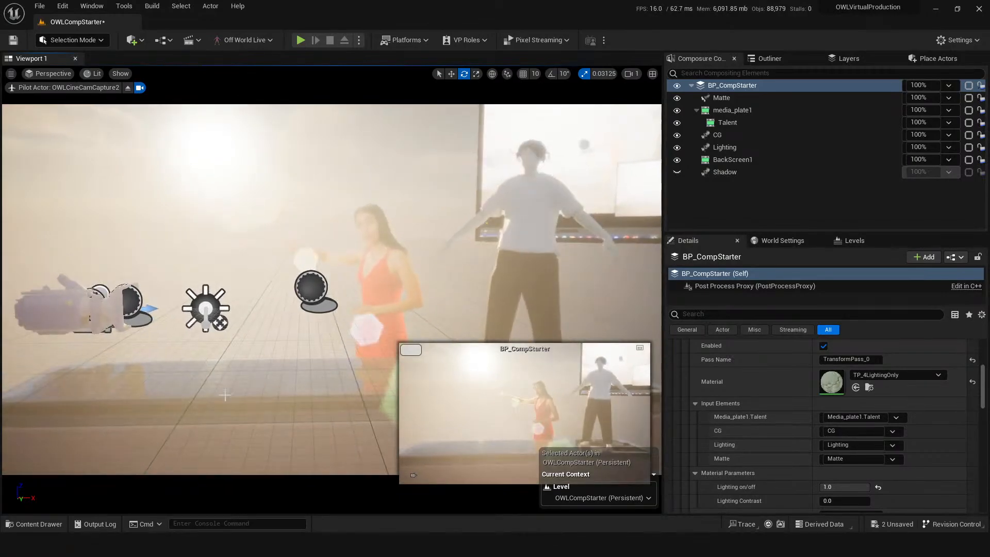
- Examine the actor sets and group types of both Capture Actors entries in the Lighting element's input settings
{"action": "left_click", "coordinate": [719, 147]}
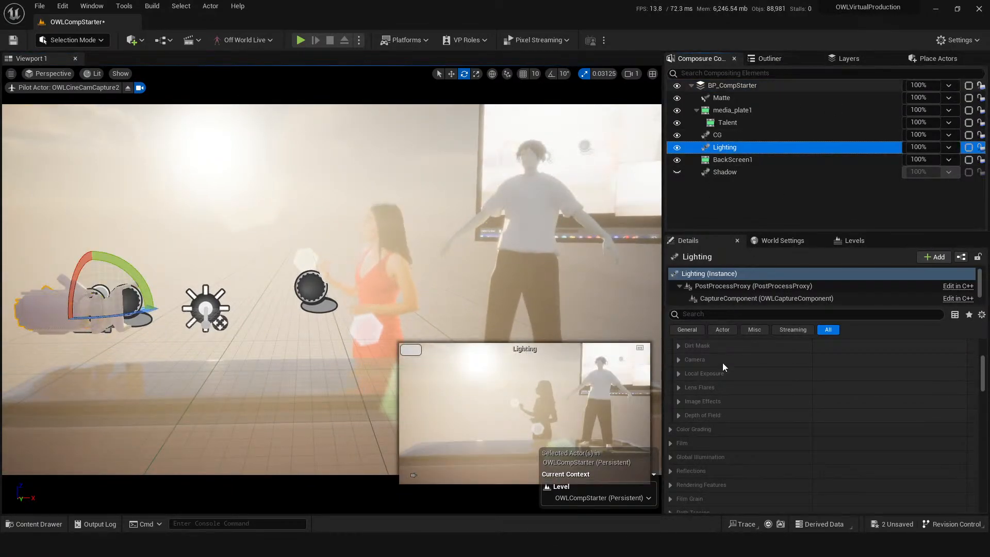
{"action": "scroll", "coordinate": [719, 392], "scroll_direction": "down", "scroll_amount": 4}
{"action": "scroll", "coordinate": [722, 441], "scroll_direction": "down", "scroll_amount": 2}
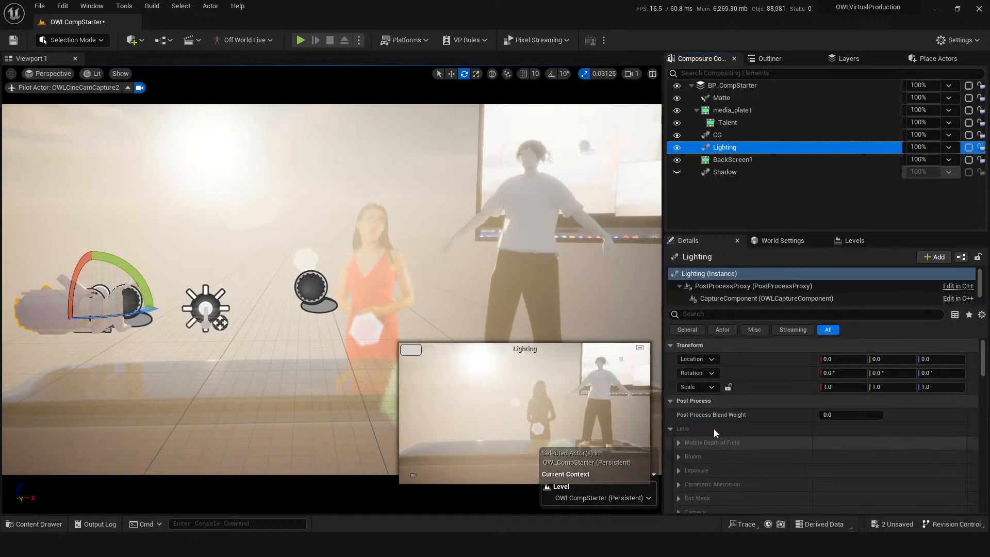
{"action": "scroll", "coordinate": [708, 428], "scroll_direction": "down", "scroll_amount": 10}
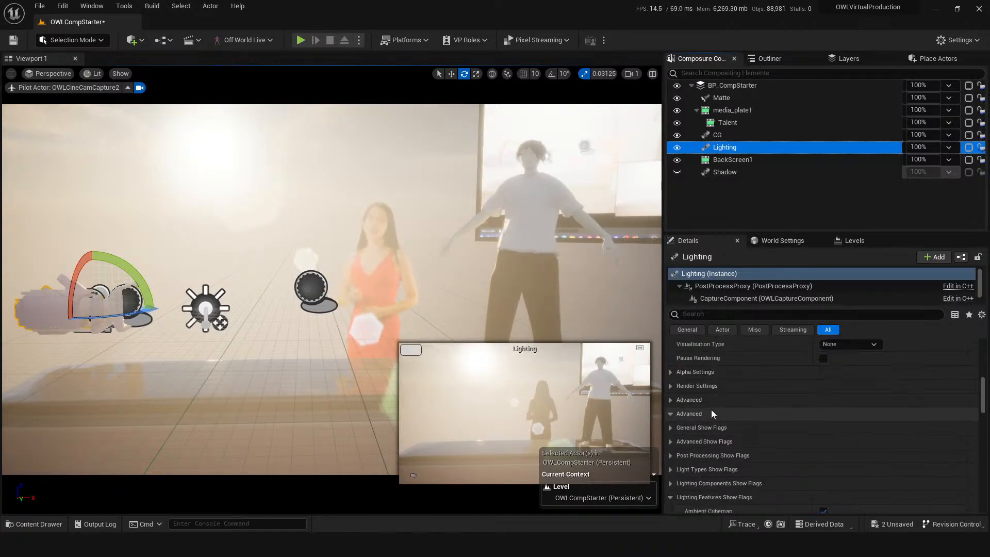
{"action": "scroll", "coordinate": [717, 413], "scroll_direction": "down", "scroll_amount": 6}
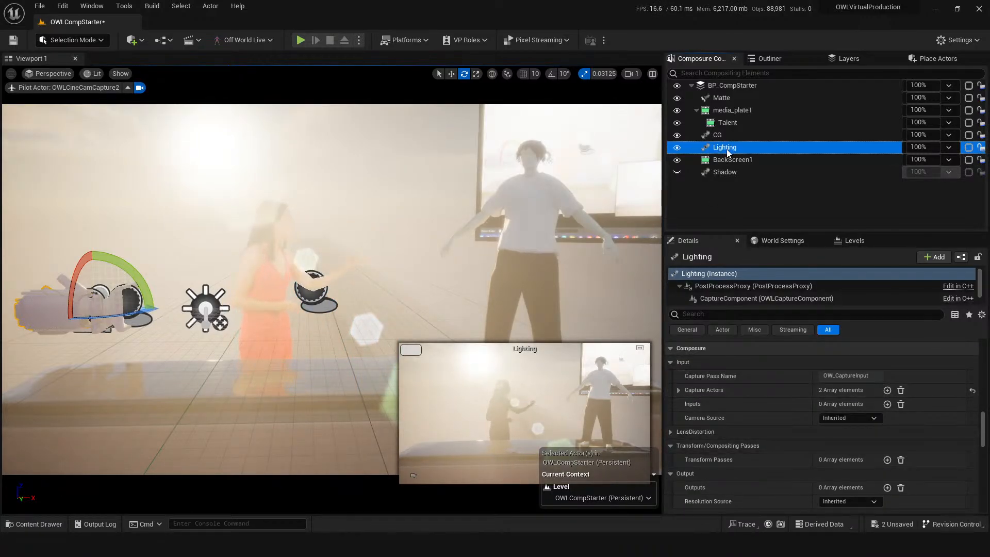
{"action": "left_click", "coordinate": [679, 390]}
{"action": "left_click", "coordinate": [685, 404]}
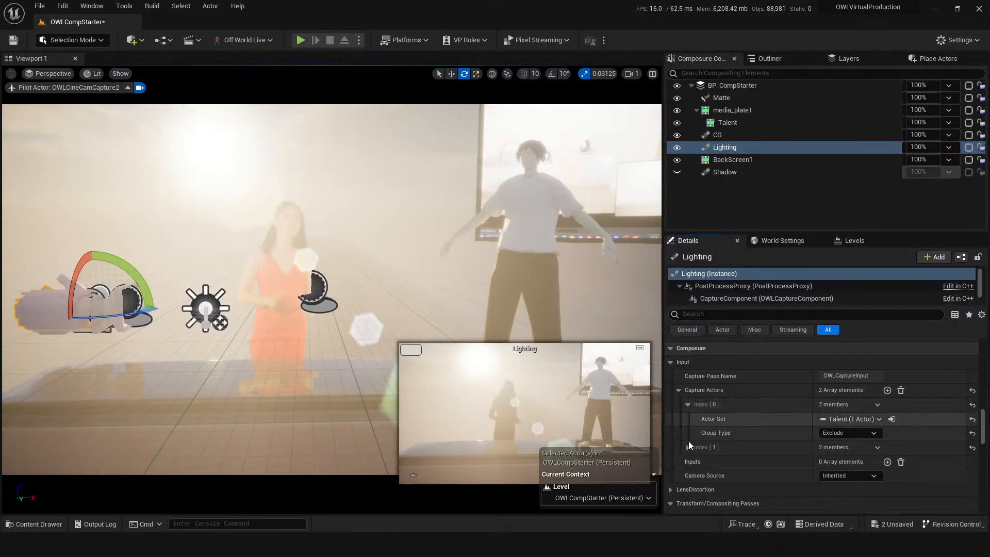
{"action": "left_click", "coordinate": [688, 447]}
{"action": "scroll", "coordinate": [751, 412], "scroll_direction": "down", "scroll_amount": 1}
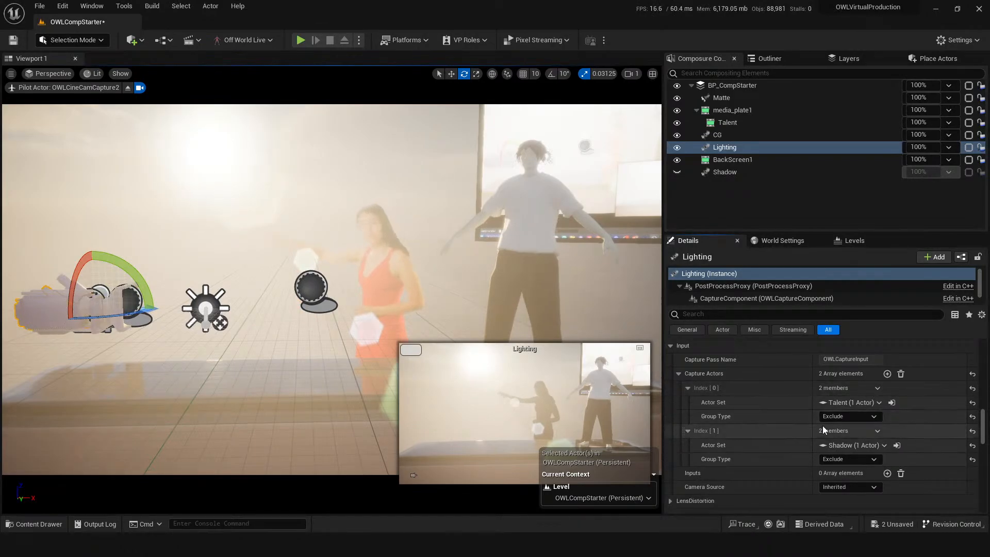
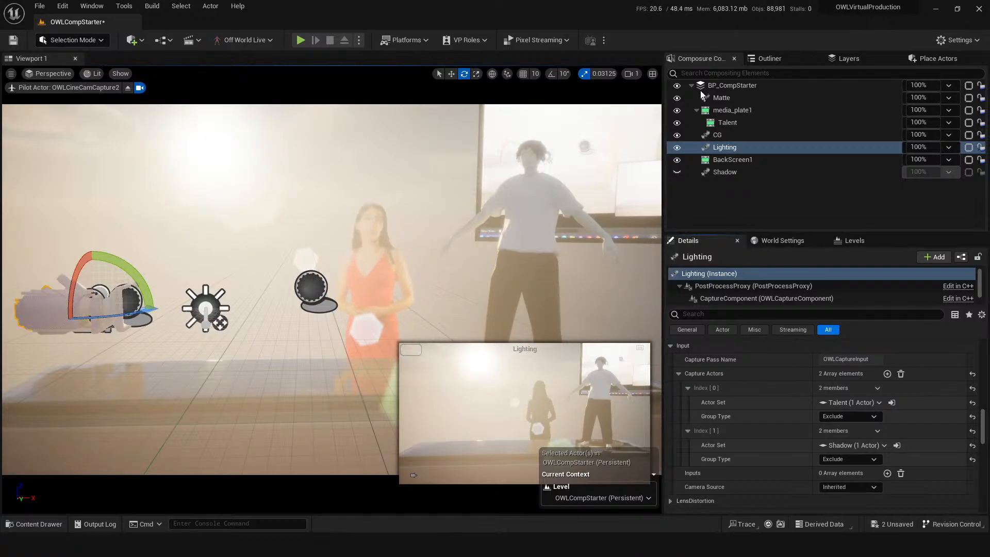
- Locate the talent plane among the level's actors and select its child mesh LightingLayer
{"action": "left_click", "coordinate": [780, 58]}
{"action": "scroll", "coordinate": [744, 145], "scroll_direction": "up", "scroll_amount": 8}
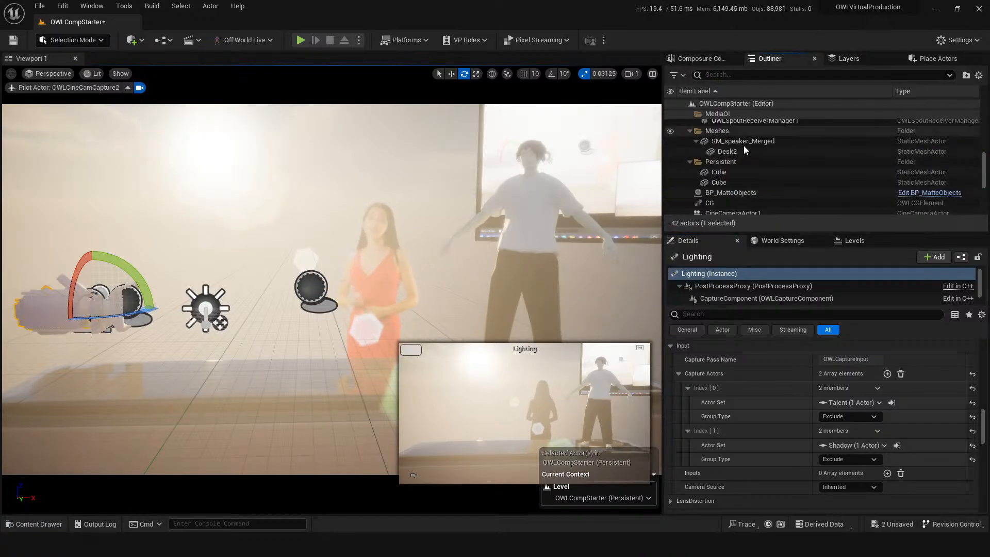
{"action": "left_click", "coordinate": [371, 277]}
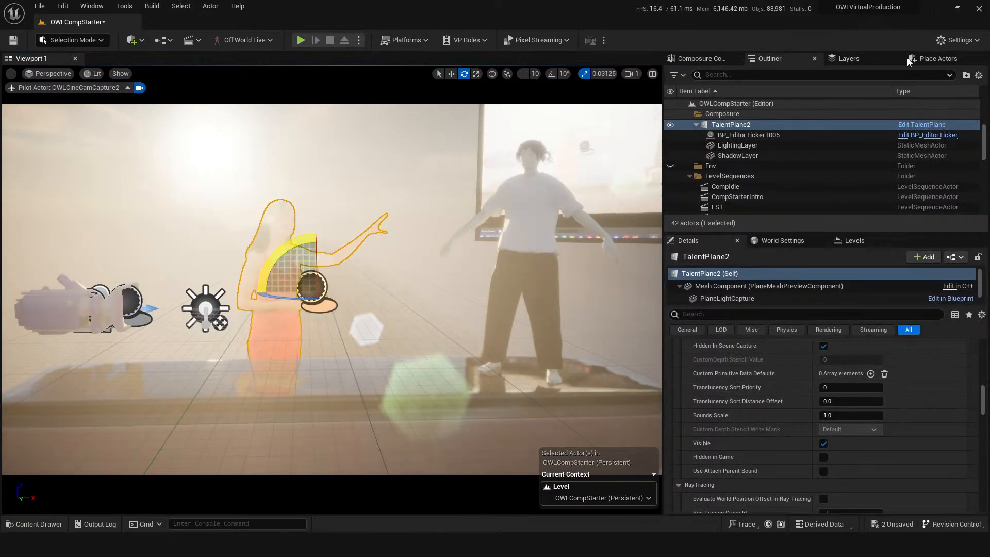
{"action": "left_click", "coordinate": [738, 145]}
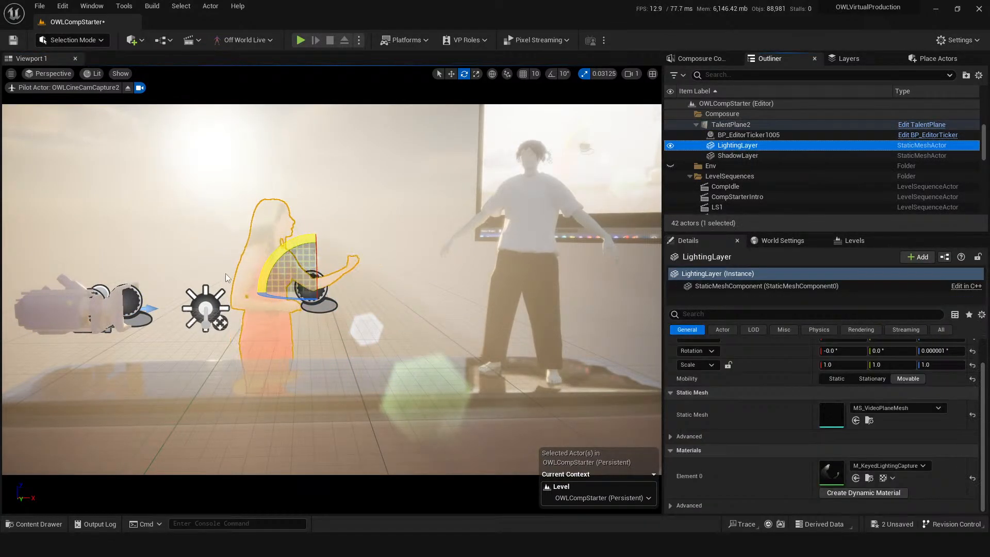
- Stop piloting OWLCineCamCapture2 and frame the LightingLayer mesh at the talent from a free view
{"action": "left_click", "coordinate": [128, 87]}
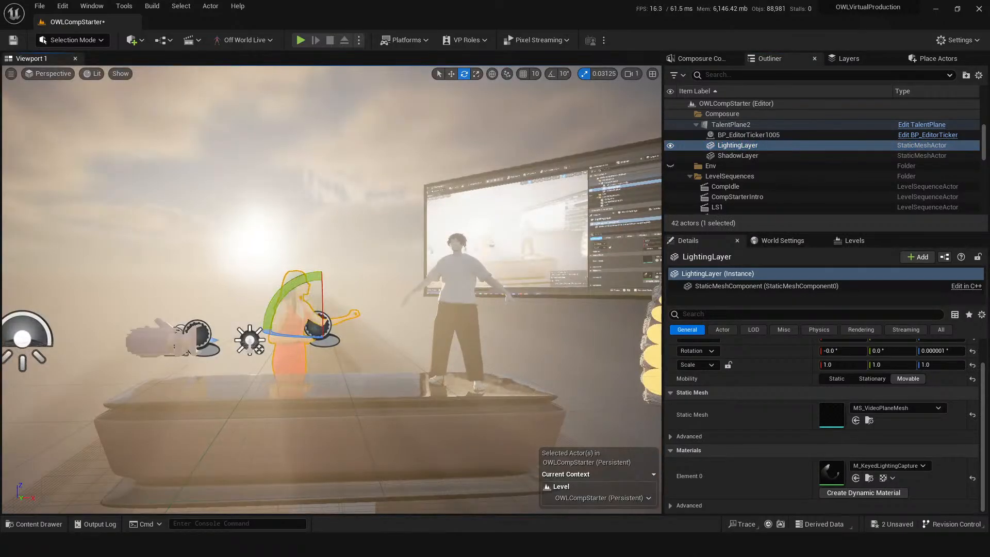
{"action": "key", "text": "f"}
{"action": "right_click_drag", "start_coordinate": [316, 468], "coordinate": [315, 468]}
{"action": "key", "text": "d"}
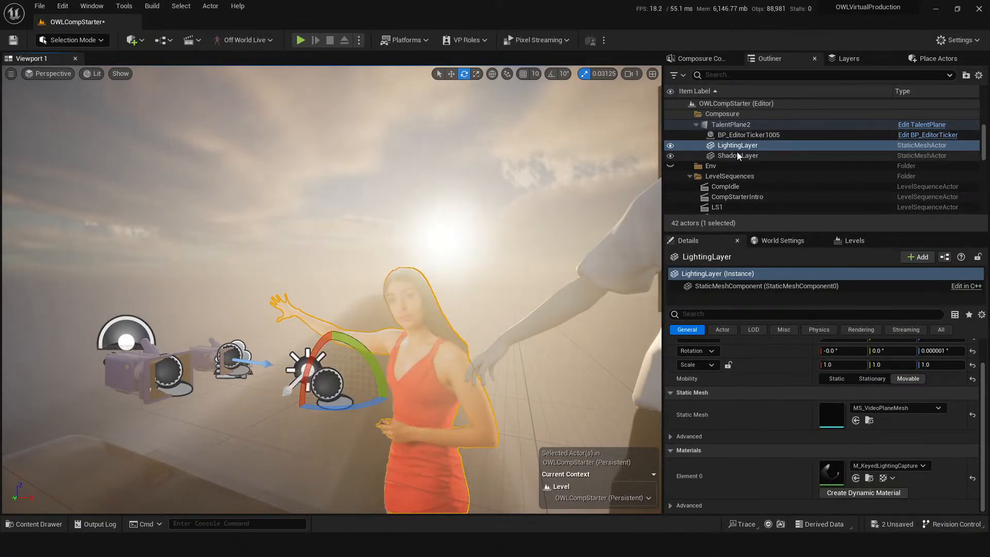
- Try rotating and shifting the LightingLayer mesh away from the talent plane, and undo the changes
{"action": "left_click_drag", "start_coordinate": [309, 361], "coordinate": [316, 371]}
{"action": "key", "text": "r"}
{"action": "key", "text": "w"}
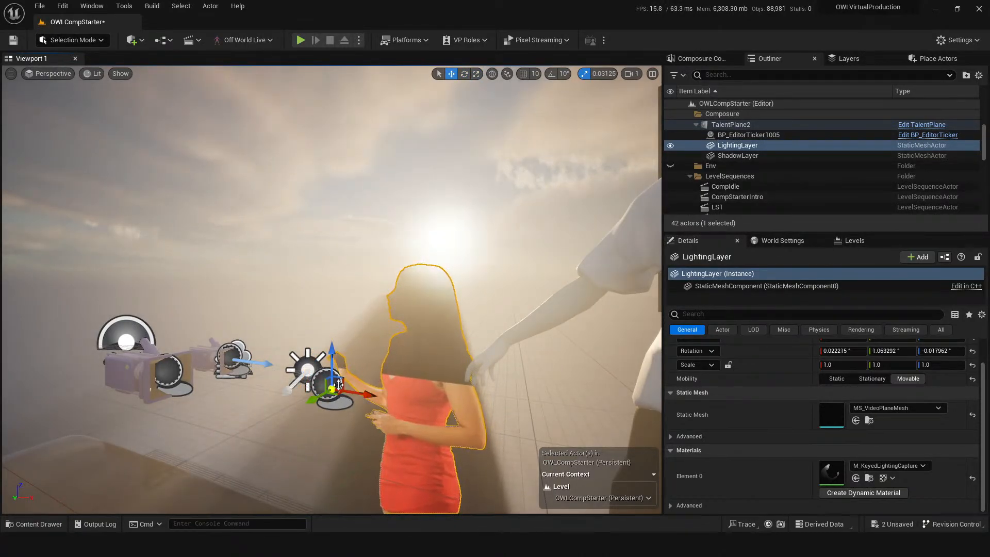
{"action": "key", "text": "ctrl+z"}
{"action": "key", "text": "ctrl+z"}
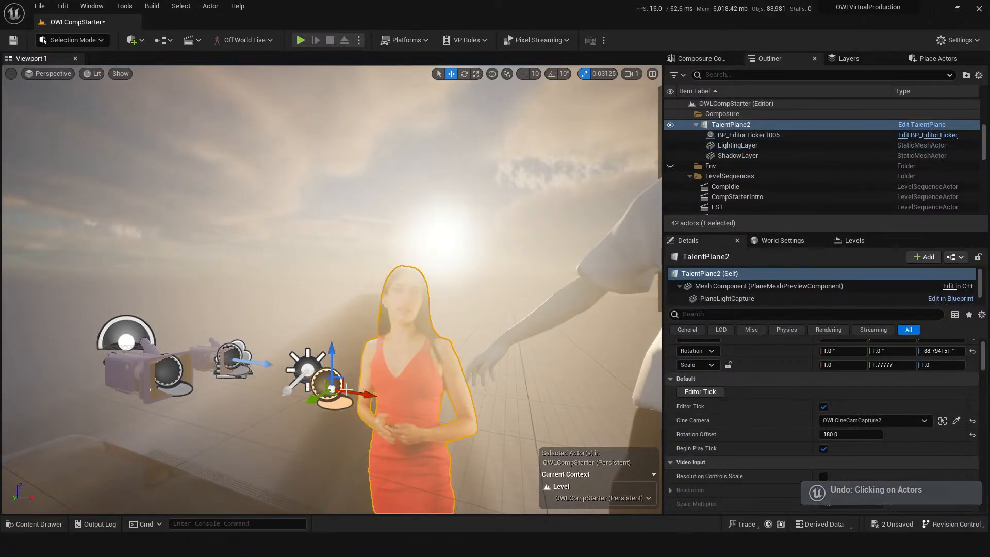
- Reselect the LightingLayer mesh, try moving it apart from the talent plane, and undo the move
{"action": "key", "text": "ctrl+y"}
{"action": "left_click_drag", "start_coordinate": [316, 398], "coordinate": [374, 367]}
{"action": "right_click_drag", "start_coordinate": [374, 368], "coordinate": [263, 366]}
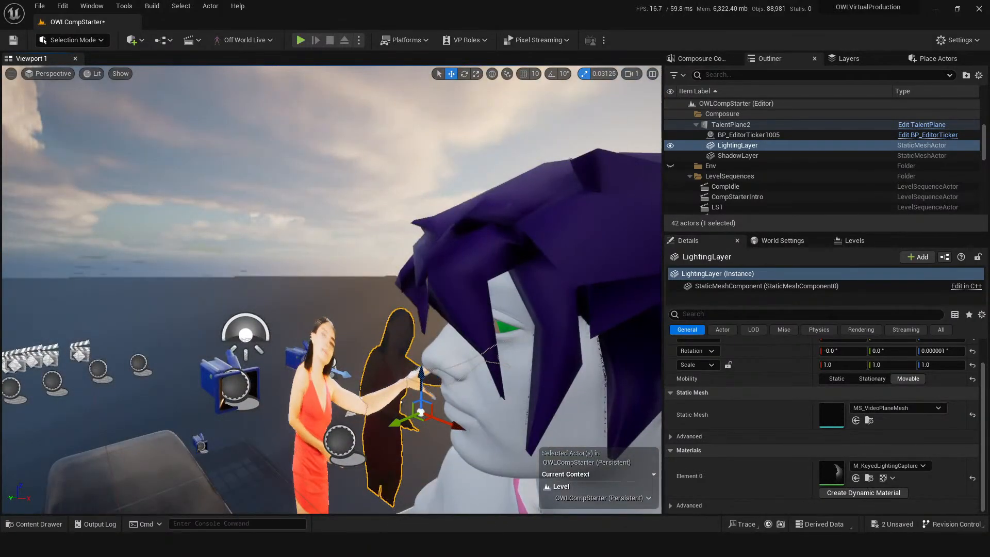
{"action": "mouse_move", "coordinate": [406, 425]}
{"action": "right_mouse_down"}
{"action": "mouse_move", "coordinate": [382, 433]}
{"action": "mouse_move", "coordinate": [423, 415]}
{"action": "right_mouse_up"}
{"action": "key", "text": "ctrl+z"}
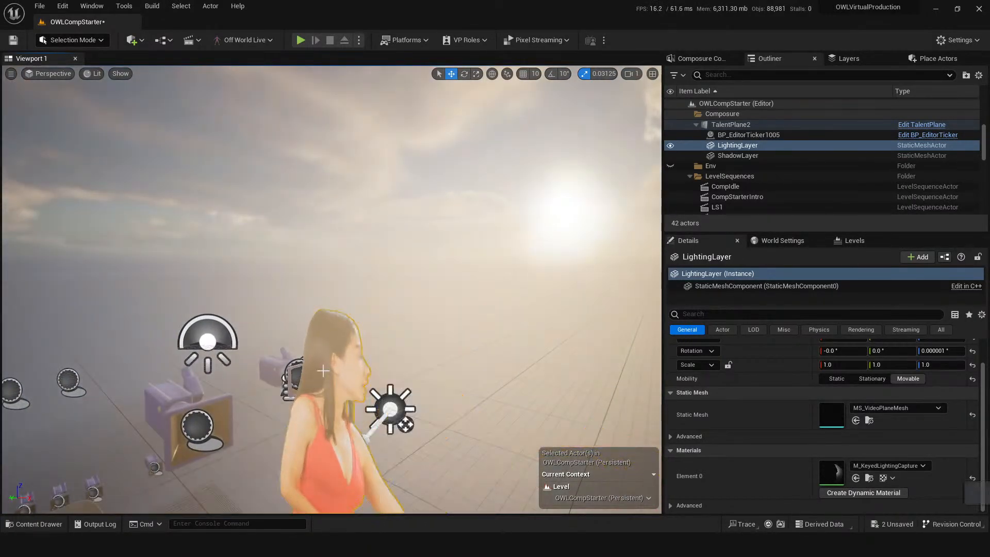
{"action": "right_click_drag", "start_coordinate": [377, 354], "coordinate": [462, 348]}
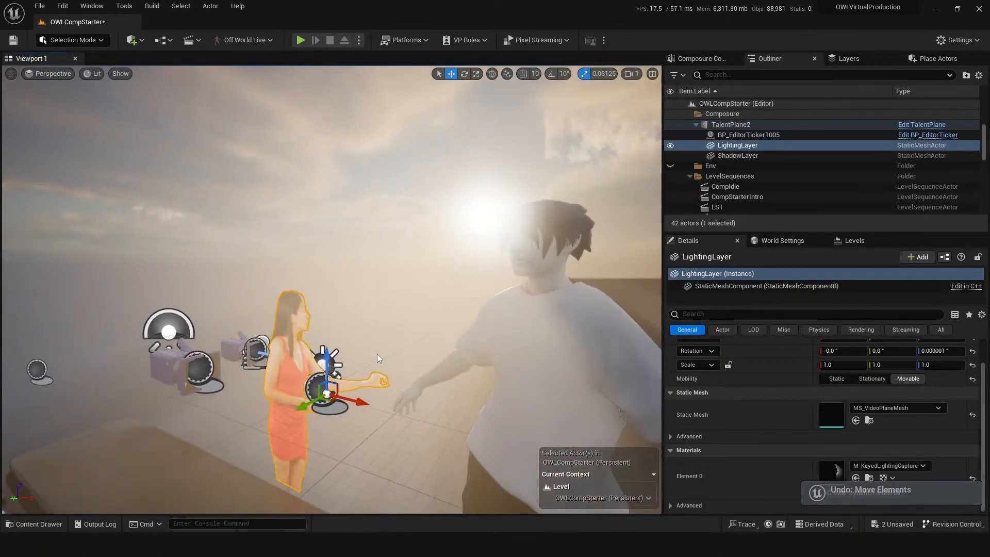
- Select the Lighting composure element and compare its preview with the talent and character in the scene
{"action": "left_click", "coordinate": [697, 60]}
{"action": "left_click", "coordinate": [717, 147]}
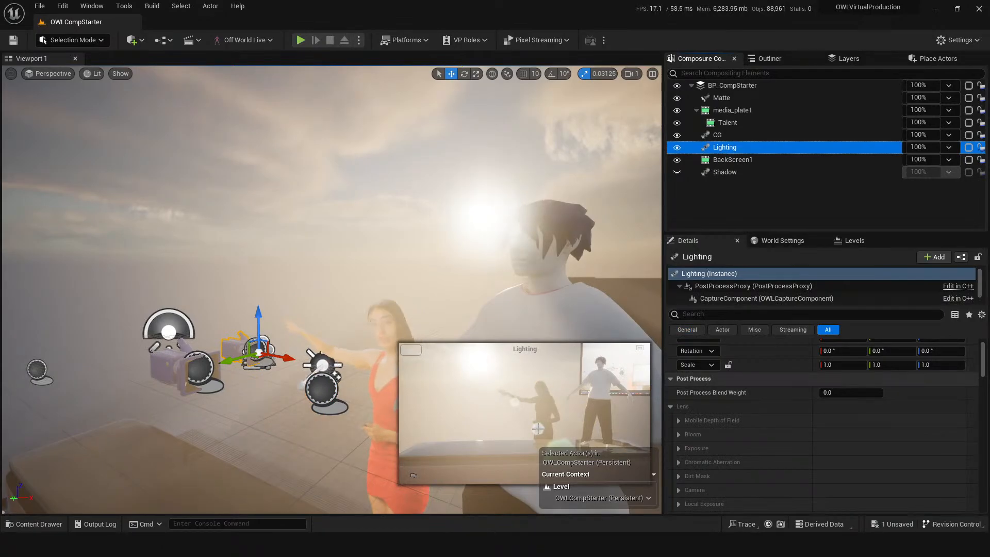
{"action": "right_click_drag", "start_coordinate": [352, 298], "coordinate": [345, 376]}
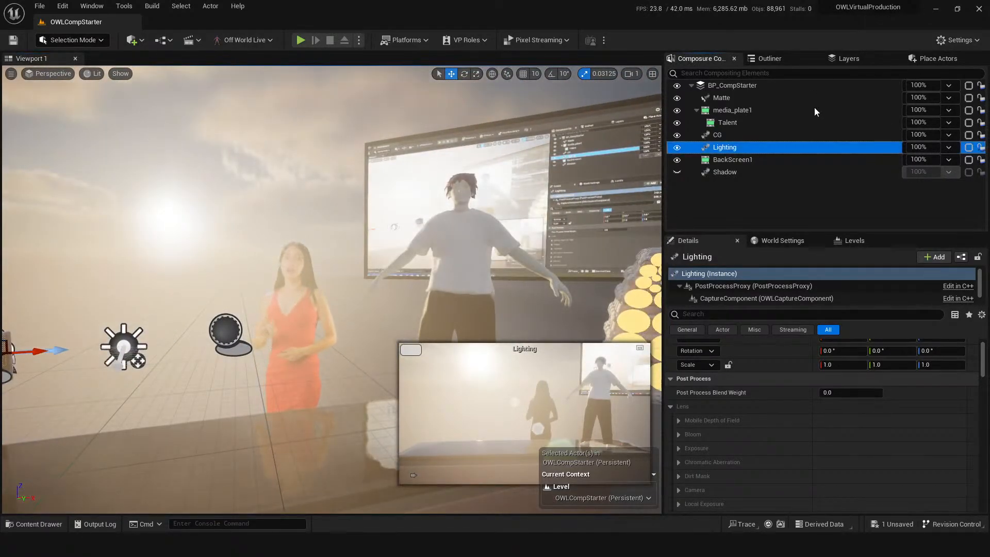
- Select the LightingLayer mesh under TalentPlane2 and locate its assigned material in the project's content
{"action": "left_click", "coordinate": [779, 59]}
{"action": "scroll", "coordinate": [761, 155], "scroll_direction": "up", "scroll_amount": 5}
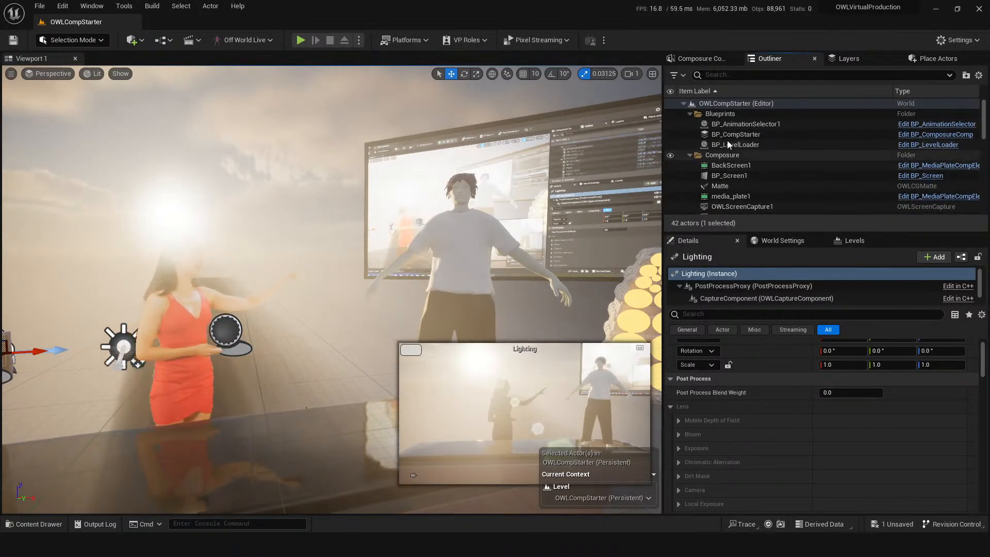
{"action": "scroll", "coordinate": [754, 196], "scroll_direction": "up", "scroll_amount": 1}
{"action": "scroll", "coordinate": [754, 202], "scroll_direction": "down", "scroll_amount": 3}
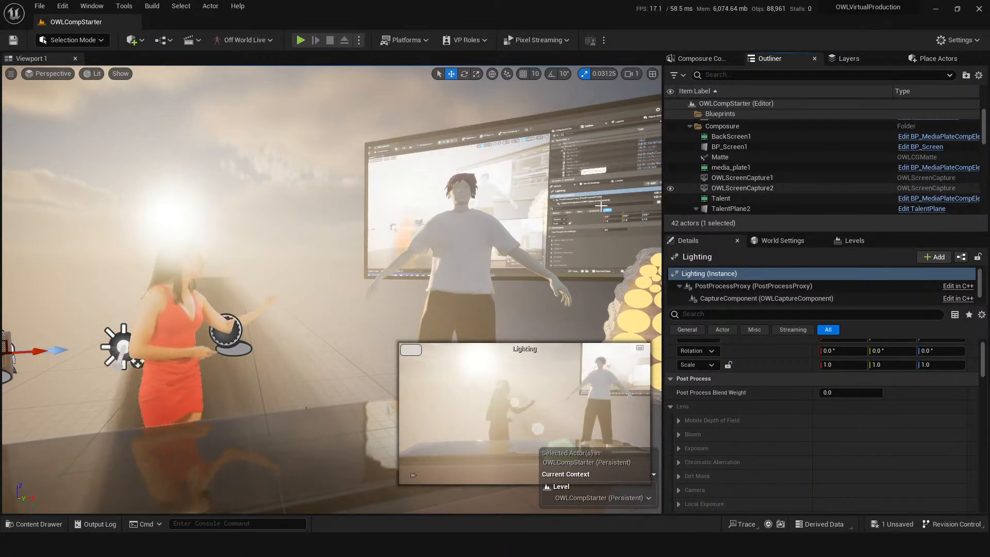
{"action": "left_click", "coordinate": [738, 198]}
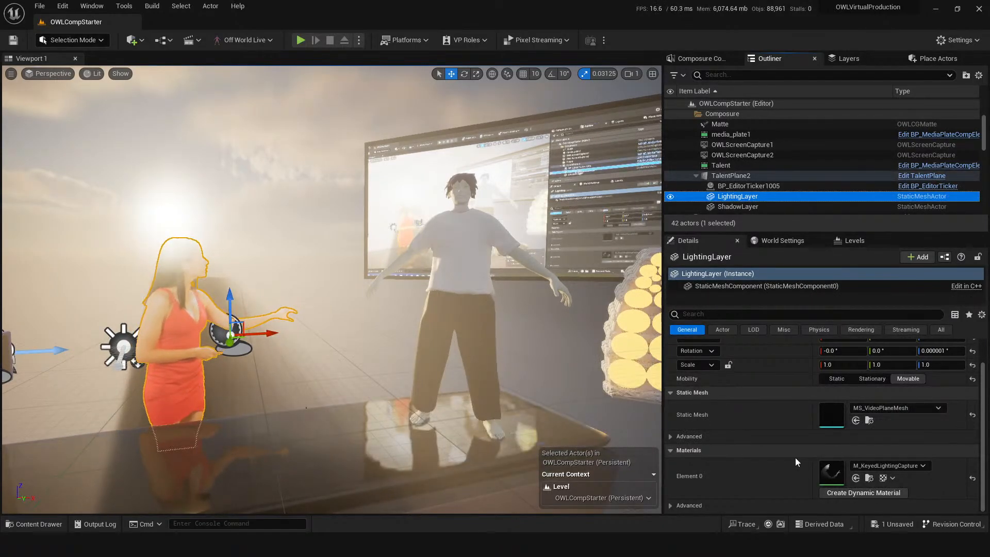
{"action": "left_click", "coordinate": [869, 477]}
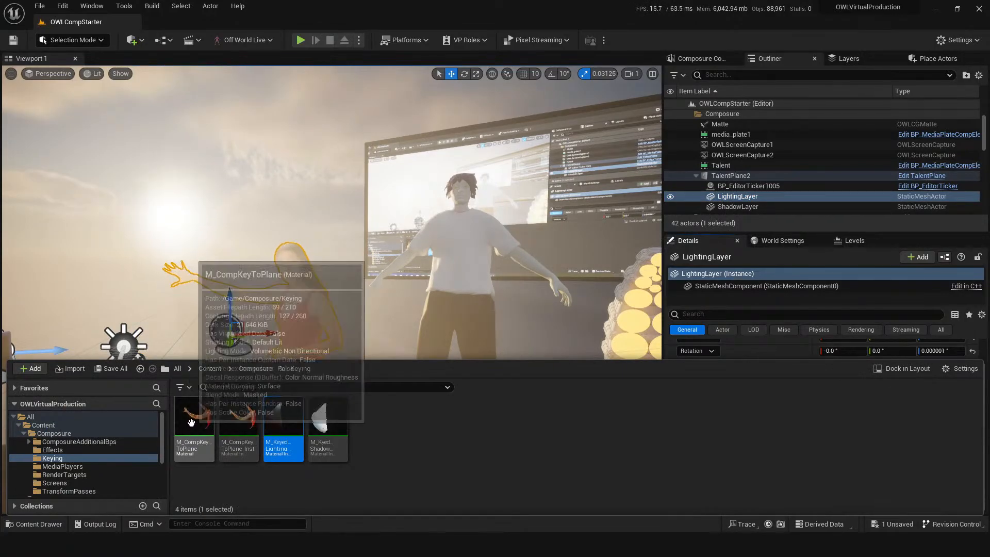
- Open the M_KeyedLightingCapture material instance, examine its preview and parameters from several angles, and close it
{"action": "double_click", "coordinate": [289, 418]}
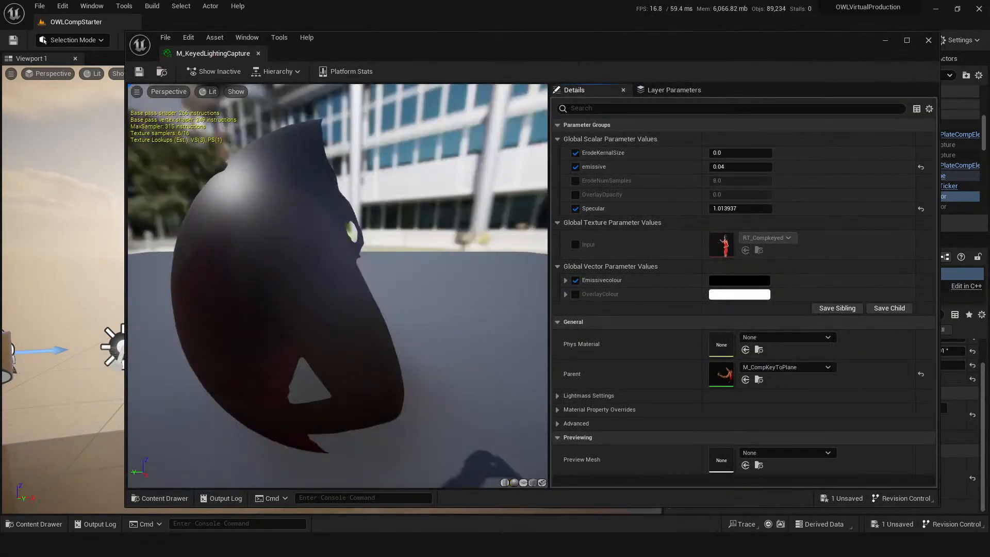
{"action": "left_click_drag", "start_coordinate": [305, 330], "coordinate": [361, 330]}
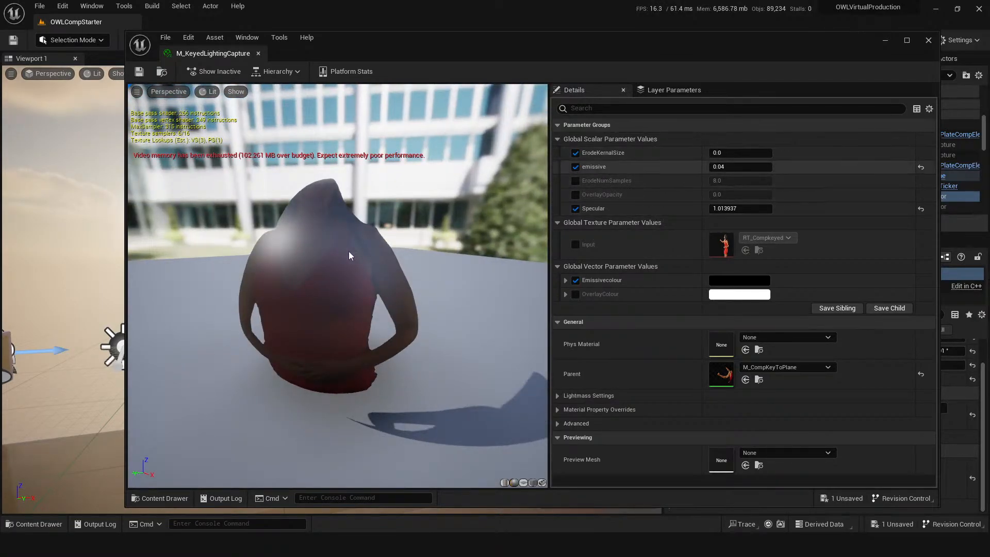
{"action": "left_click_drag", "start_coordinate": [345, 289], "coordinate": [443, 290]}
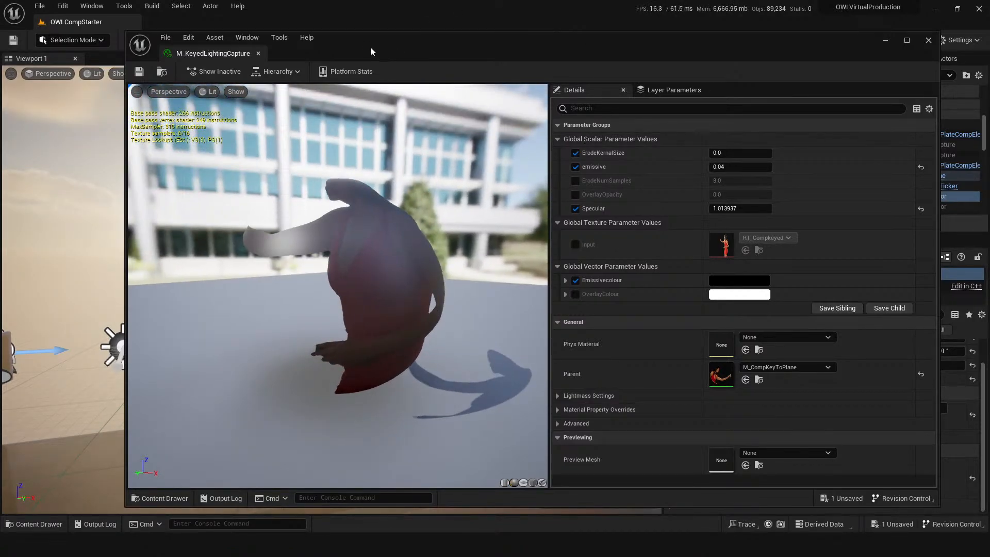
{"action": "left_click_drag", "start_coordinate": [357, 48], "coordinate": [402, 70]}
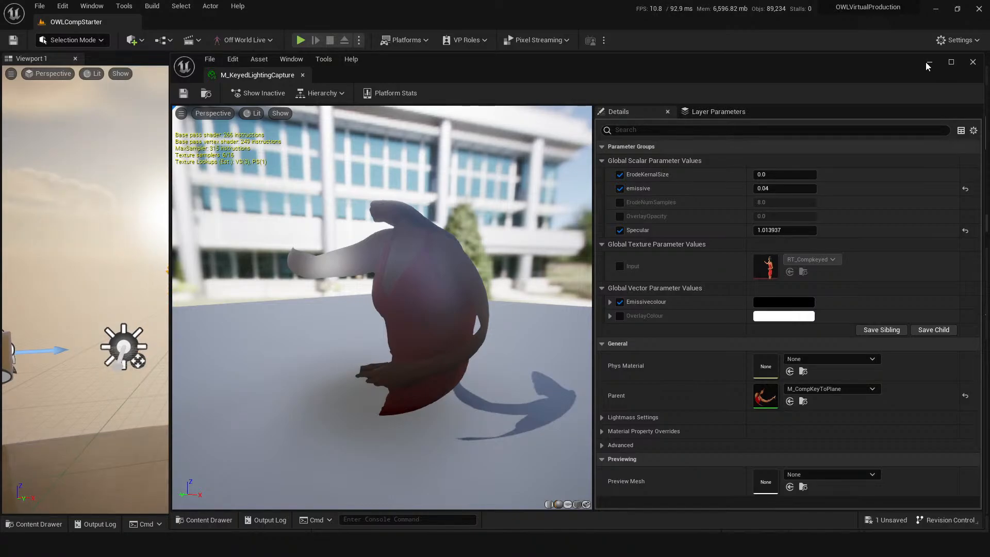
{"action": "left_click", "coordinate": [972, 62]}
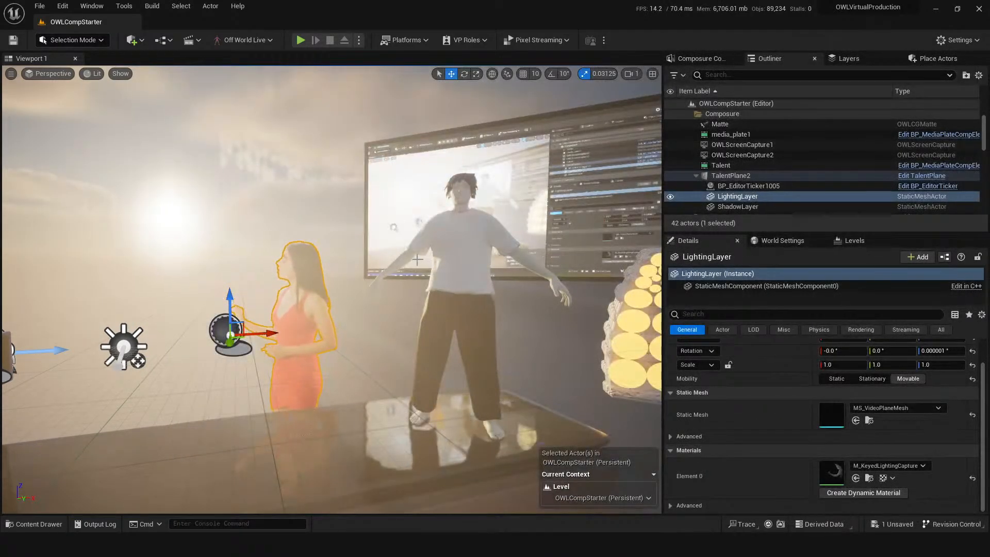
- Open the M_KyedShadowCapture material instance from the Keying folder, examine its preview and overlay parameters, and close it
{"action": "left_click_drag", "start_coordinate": [364, 309], "coordinate": [403, 353]}
{"action": "right_click_drag", "start_coordinate": [394, 333], "coordinate": [405, 330]}
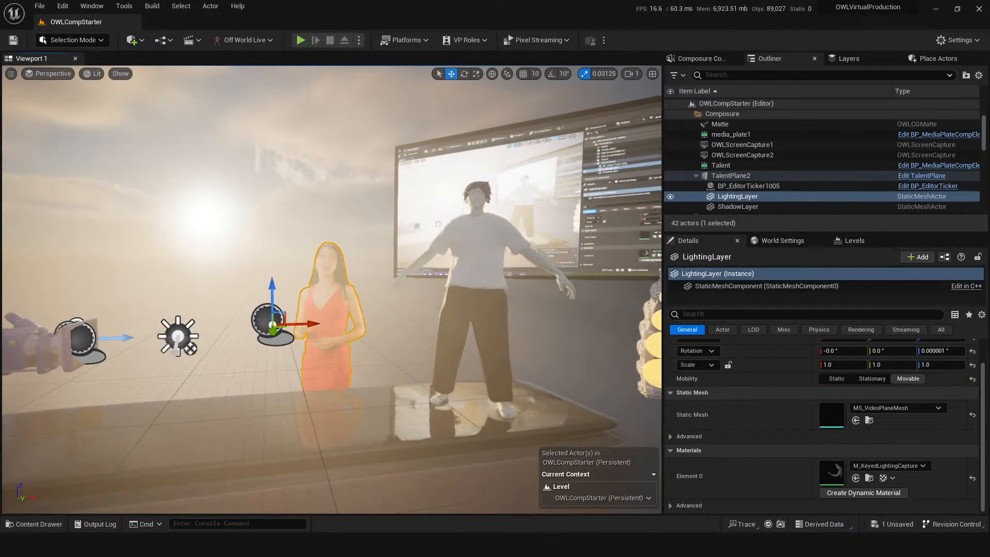
{"action": "key", "text": "ctrl+space"}
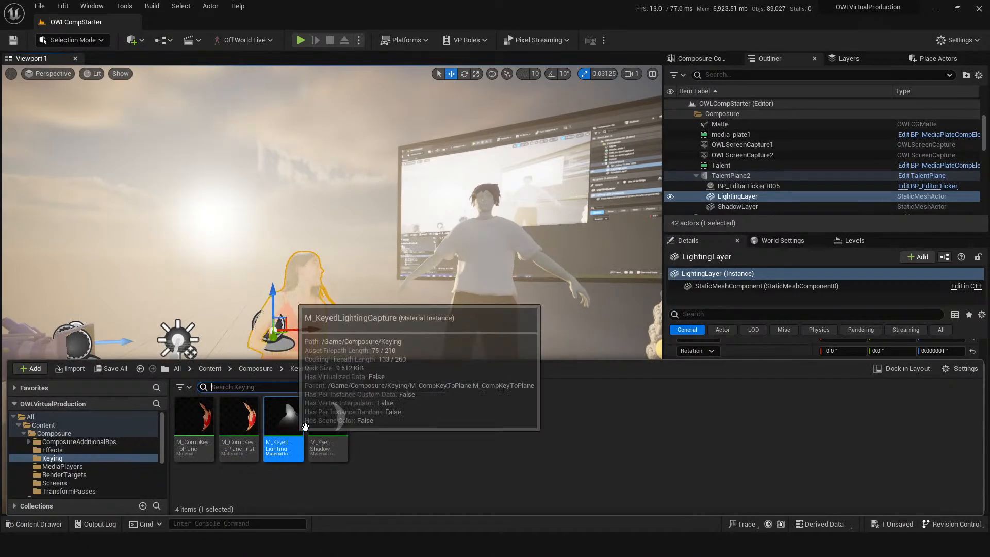
{"action": "double_click", "coordinate": [323, 423]}
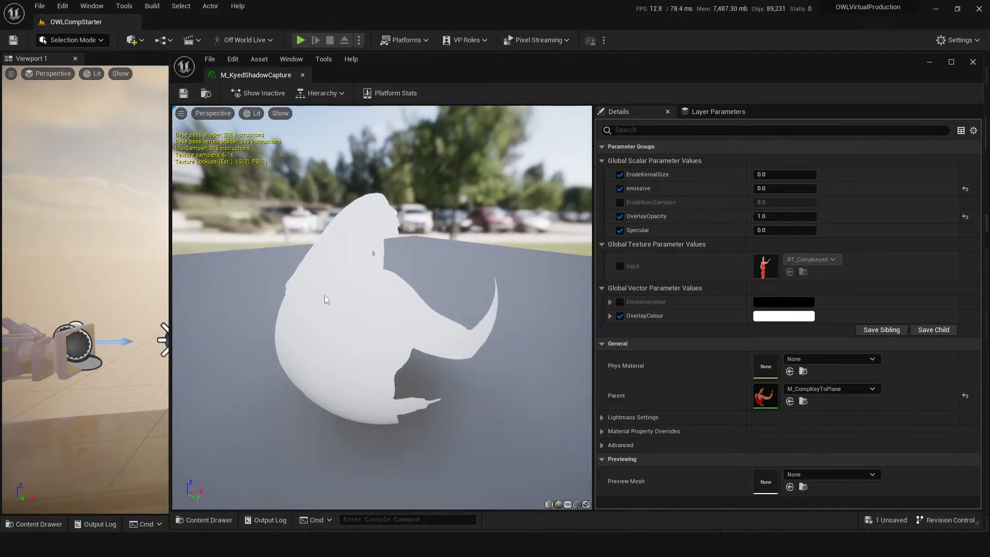
{"action": "left_click_drag", "start_coordinate": [327, 305], "coordinate": [367, 340]}
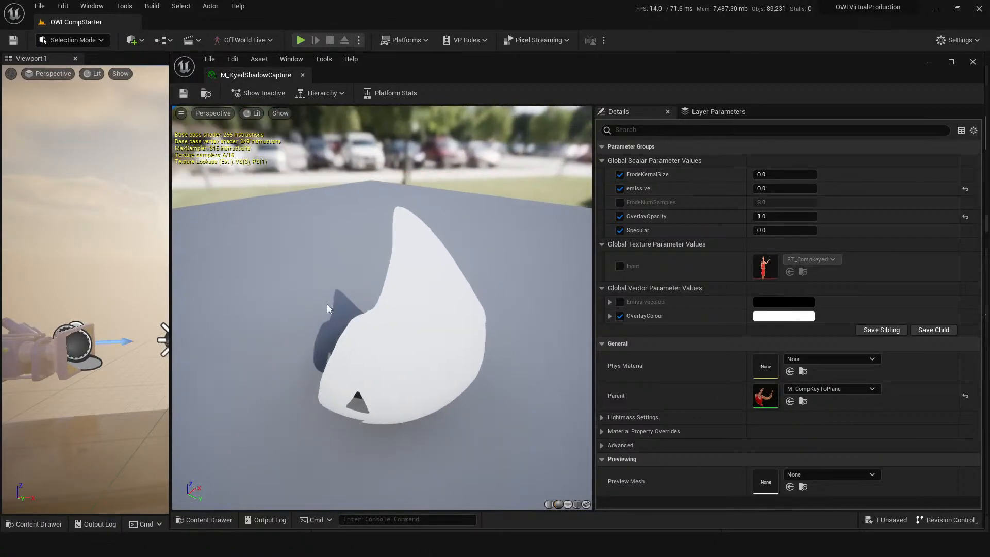
{"action": "left_click_drag", "start_coordinate": [479, 382], "coordinate": [423, 392]}
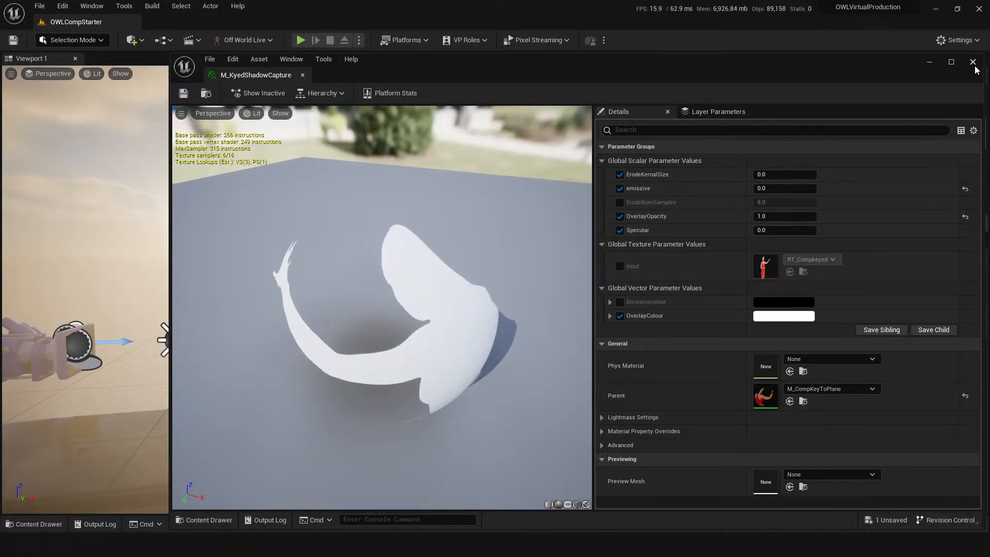
{"action": "left_click", "coordinate": [973, 63]}
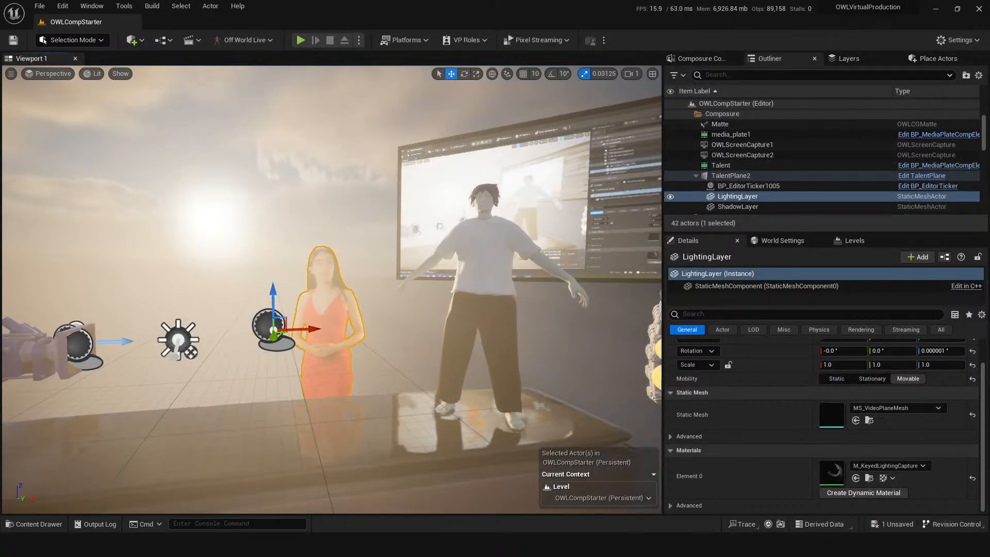
- Select the ShadowLayer mesh under TalentPlane2 and examine its placement at the talent
{"action": "left_click_drag", "start_coordinate": [339, 302], "coordinate": [330, 330]}
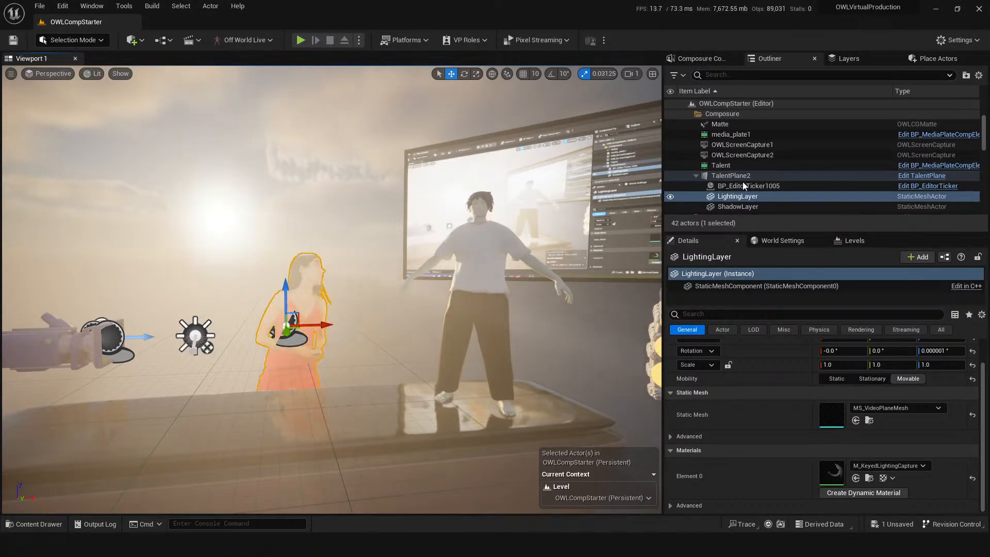
{"action": "left_click", "coordinate": [729, 209]}
{"action": "right_click_drag", "start_coordinate": [425, 320], "coordinate": [448, 336]}
{"action": "right_click_drag", "start_coordinate": [285, 292], "coordinate": [329, 301]}
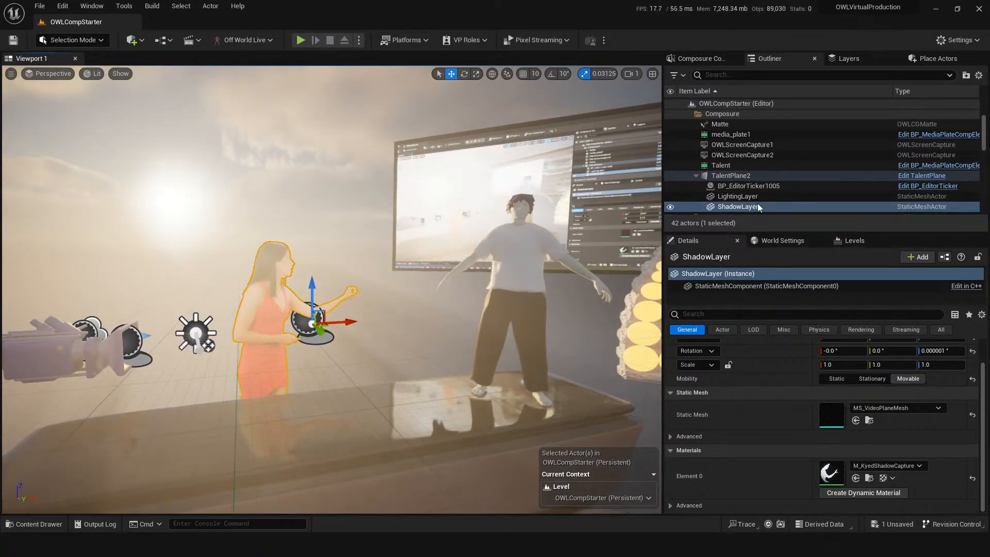
- Compare the previews of the Lighting element, the Talent element and the BP_CompStarter composite, and save the level
{"action": "left_click", "coordinate": [703, 57]}
{"action": "left_click", "coordinate": [724, 148]}
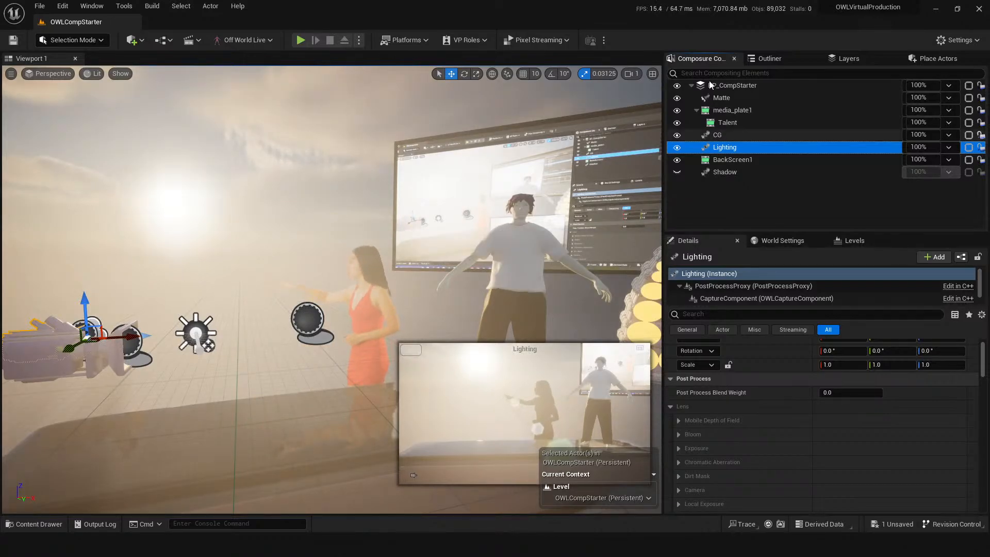
{"action": "left_click", "coordinate": [726, 95]}
{"action": "left_click", "coordinate": [727, 87]}
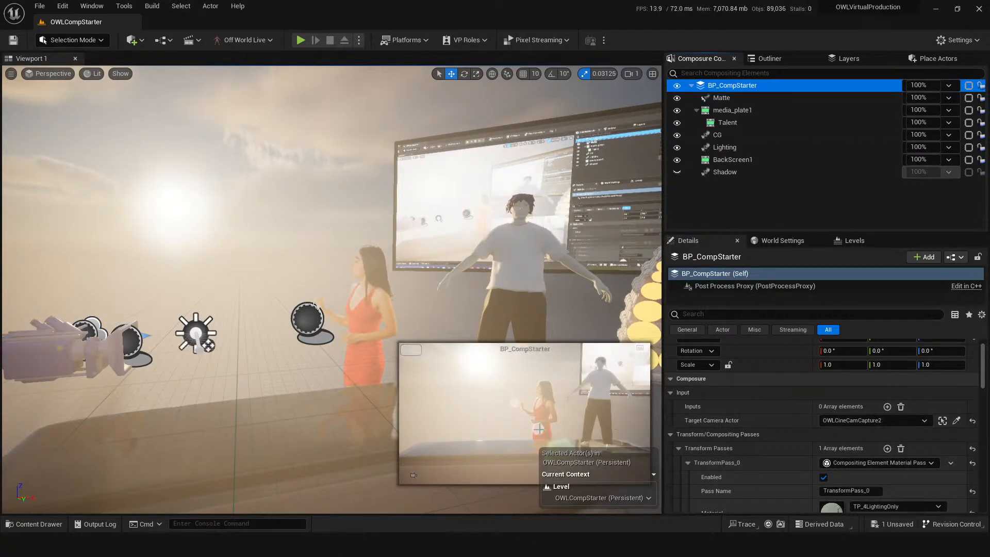
{"action": "left_click", "coordinate": [734, 122]}
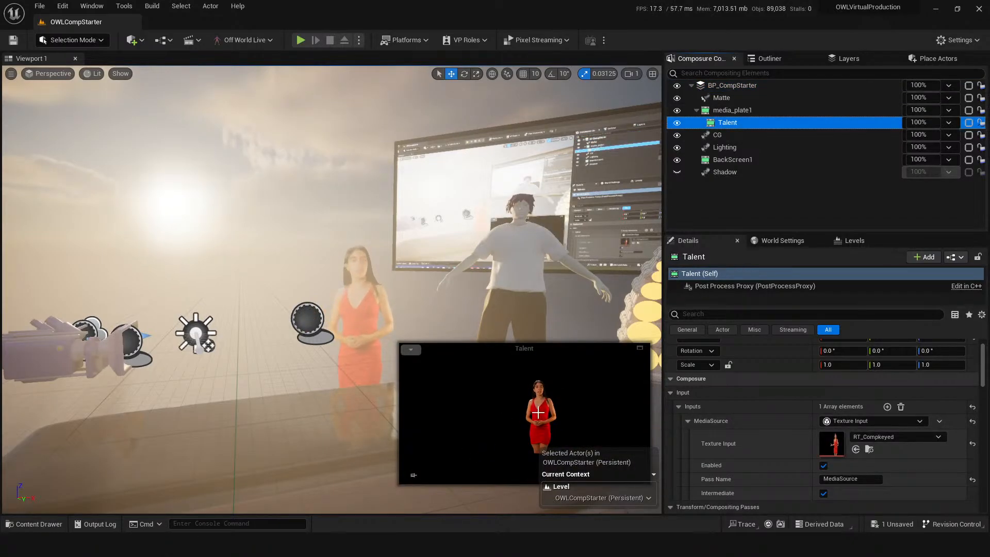
{"action": "left_click", "coordinate": [727, 94]}
{"action": "left_click", "coordinate": [727, 85]}
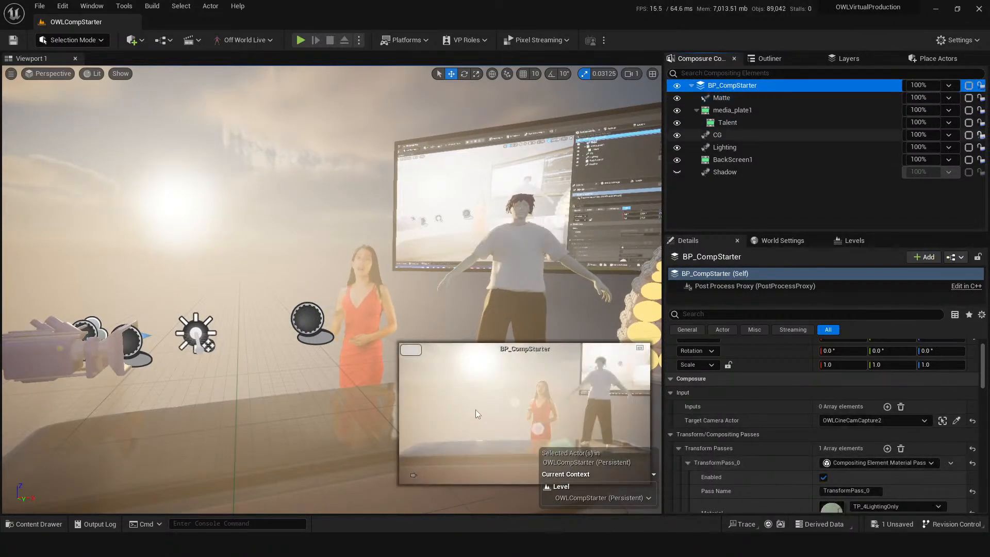
{"action": "key", "text": "ctrl+s"}
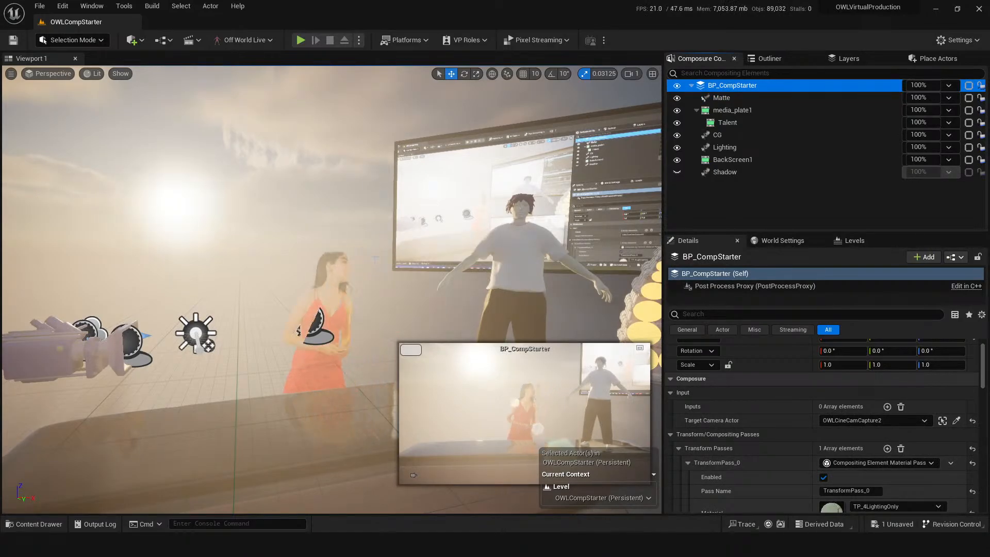
- Set the material of BP_CompStarter's TransformPass_0 to TP_3ScreenLayout
{"action": "scroll", "coordinate": [760, 383], "scroll_direction": "down", "scroll_amount": 3}
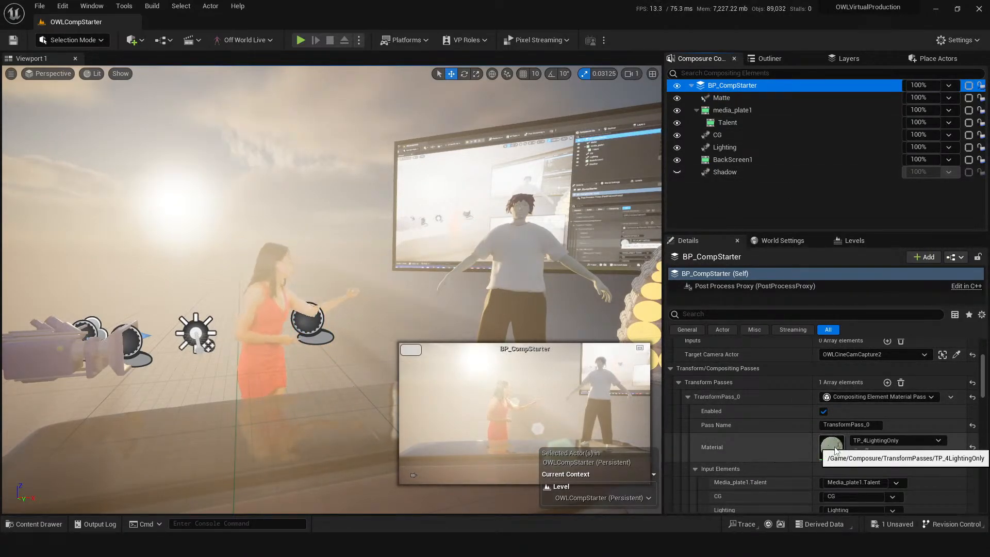
{"action": "scroll", "coordinate": [837, 414], "scroll_direction": "down", "scroll_amount": 2}
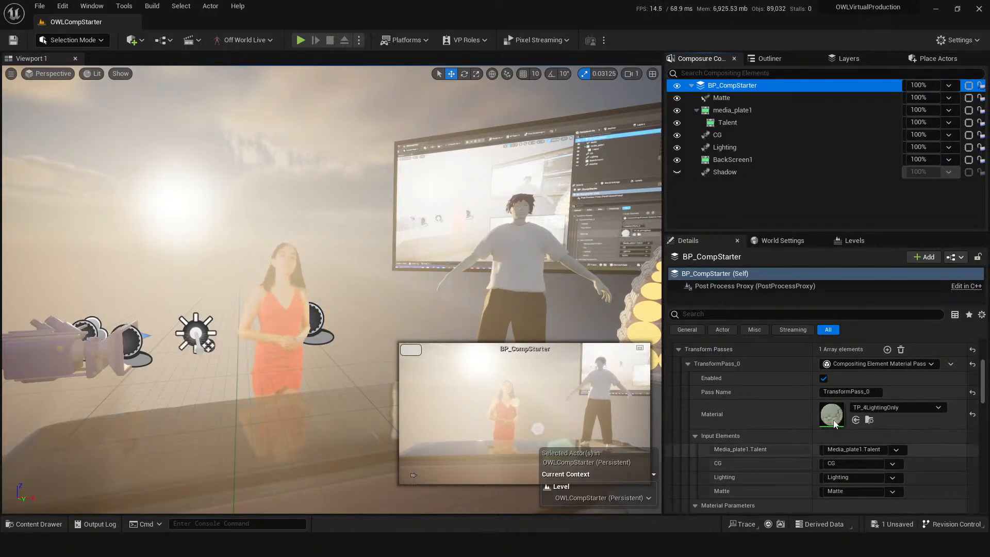
{"action": "left_click", "coordinate": [885, 406]}
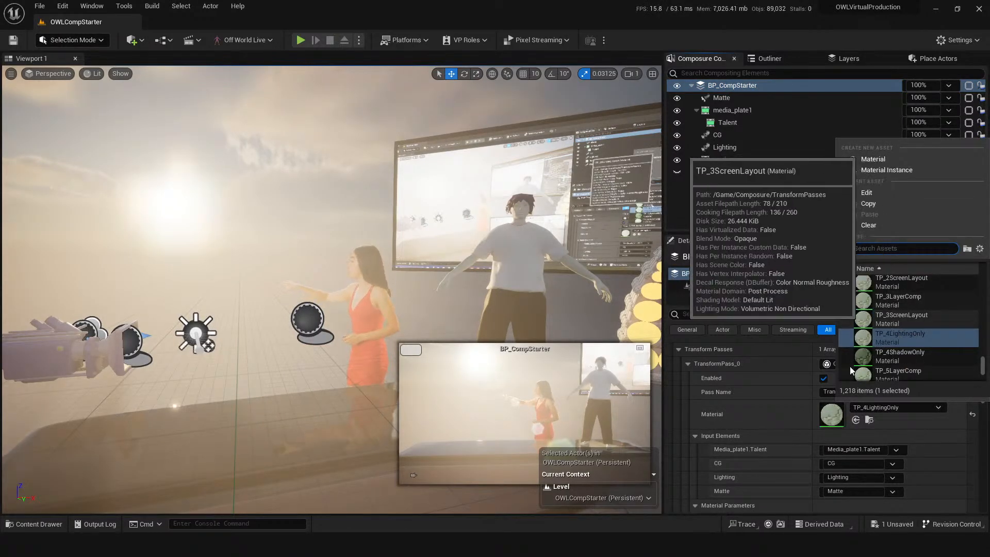
{"action": "left_click", "coordinate": [910, 408]}
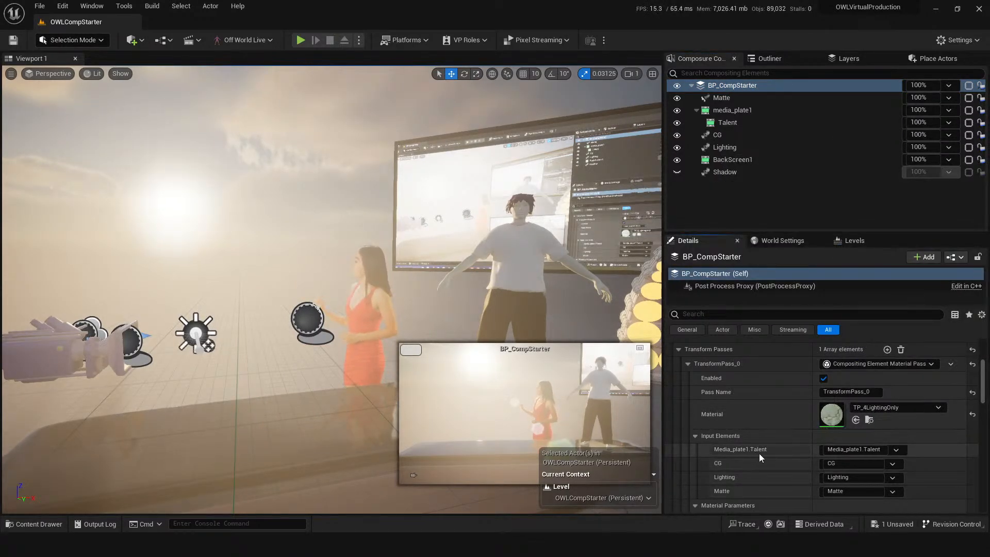
{"action": "left_click", "coordinate": [880, 406]}
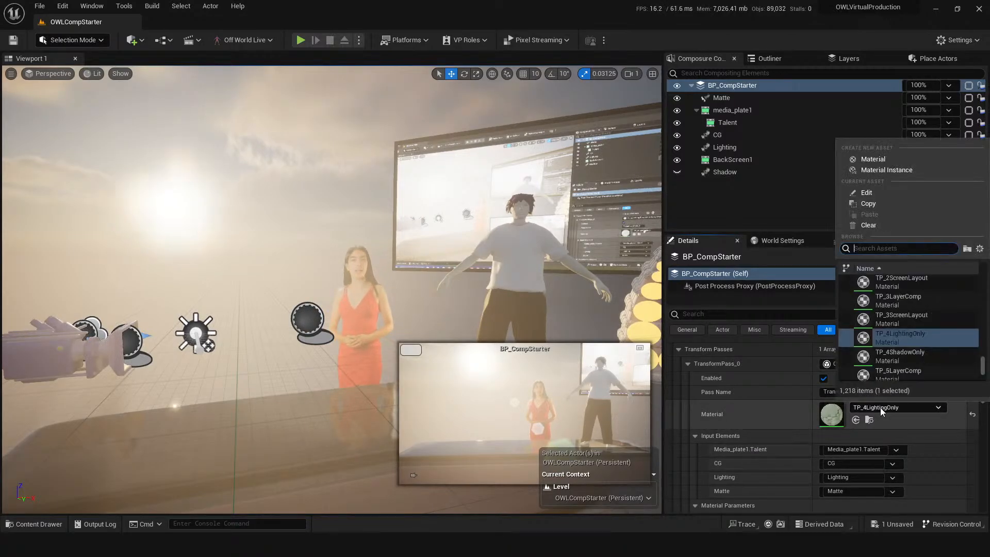
{"action": "left_click", "coordinate": [872, 330]}
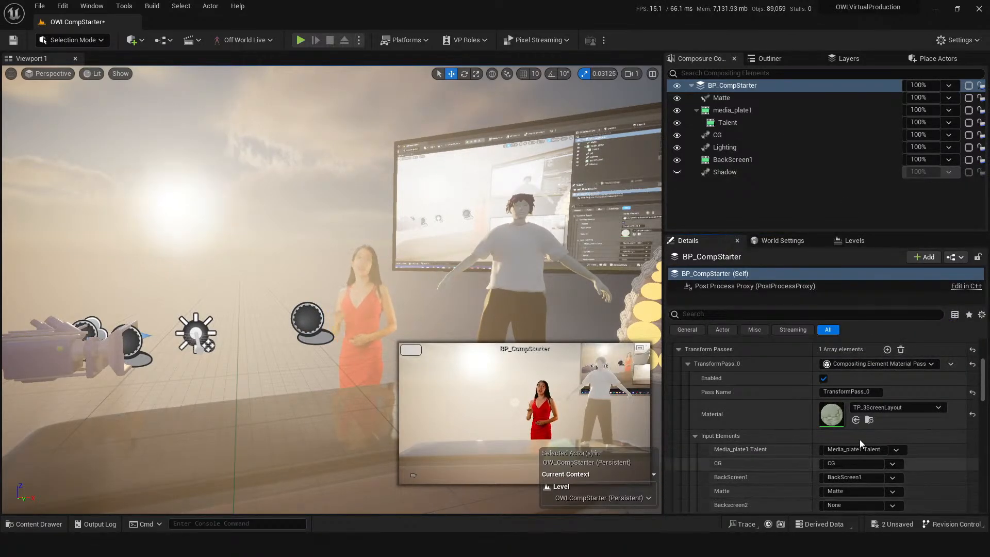
- Set the TransformPass_0 material back to TP_4LightingOnly and bring up its lighting parameters
{"action": "left_click", "coordinate": [907, 407]}
{"action": "left_click", "coordinate": [903, 356]}
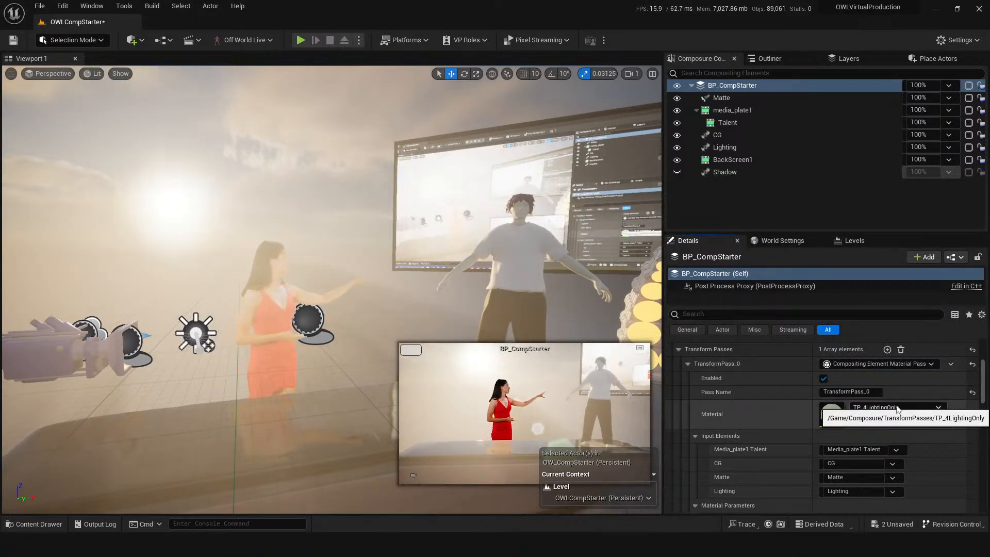
{"action": "scroll", "coordinate": [732, 423], "scroll_direction": "down", "scroll_amount": 2}
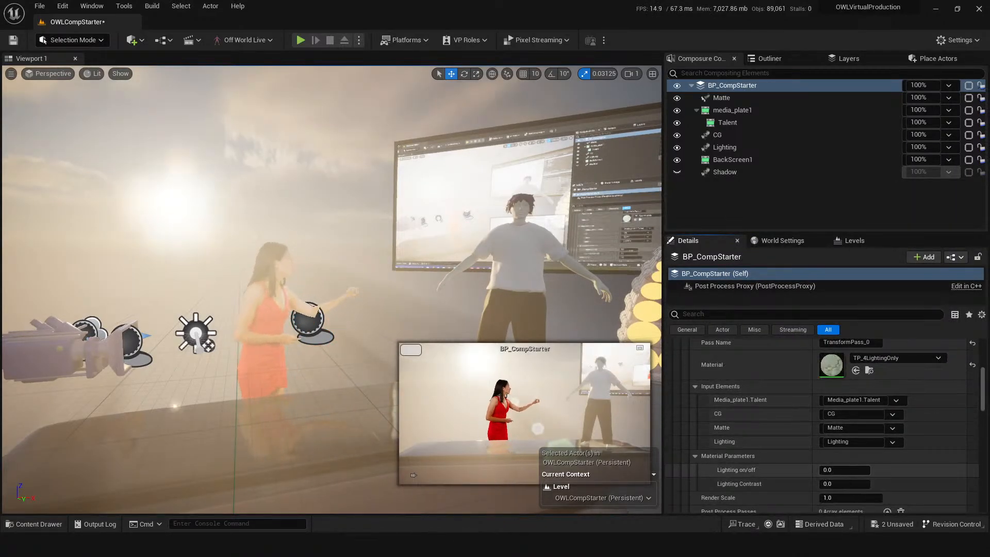
- Set Lighting on/off to 1.0 in BP_CompStarter's TransformPass_0 and save the level
{"action": "left_click_drag", "start_coordinate": [838, 470], "coordinate": [871, 469]}
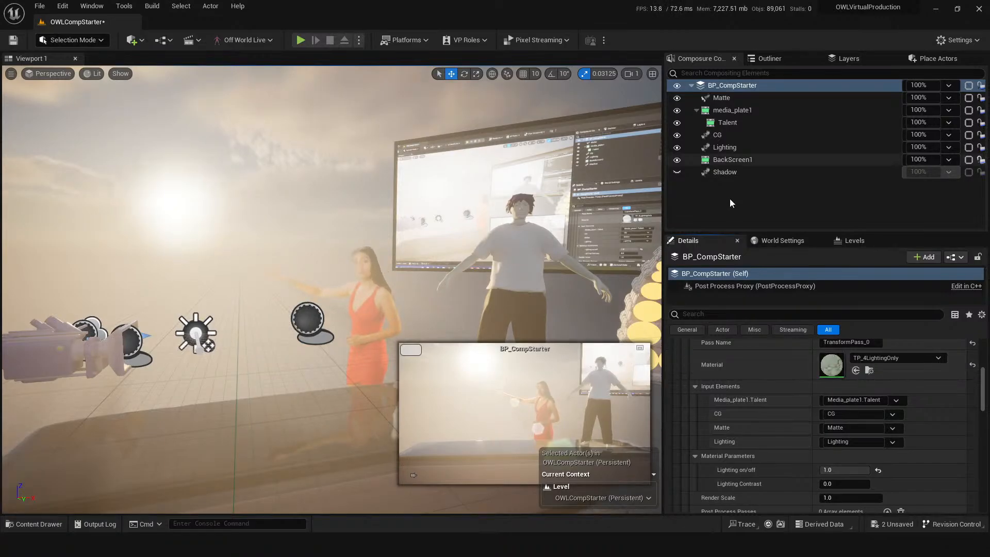
{"action": "left_click", "coordinate": [716, 218]}
{"action": "key", "text": "ctrl+s"}
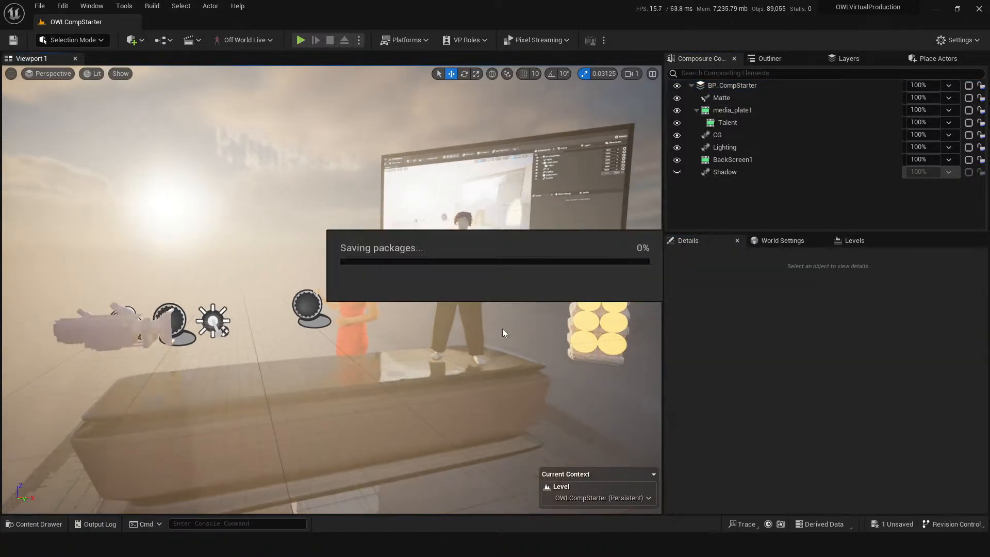
- Look over the keyed materials in the Composure Keying folder, and review BP_CompStarter's composite preview
{"action": "key", "text": "ctrl+space"}
{"action": "left_click", "coordinate": [340, 408]}
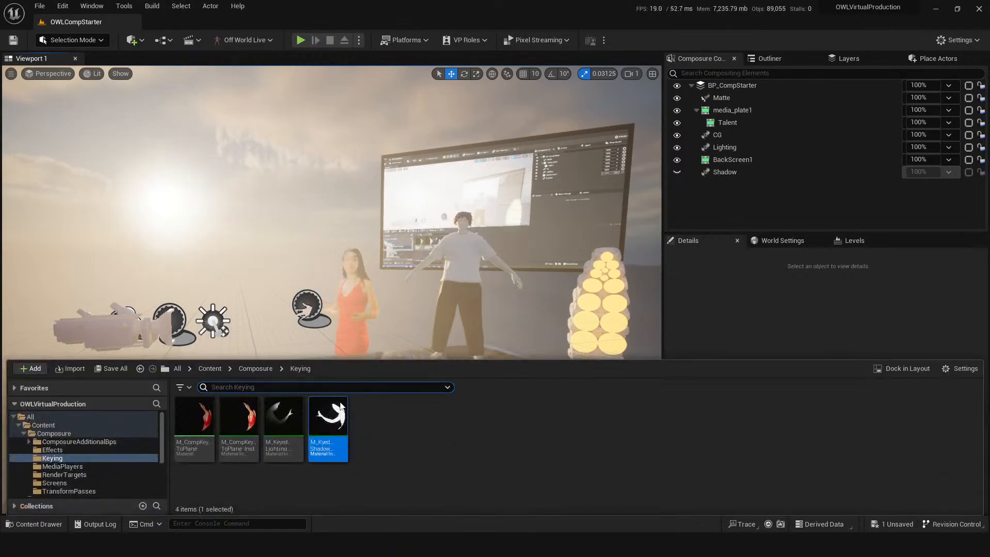
{"action": "left_click", "coordinate": [744, 88]}
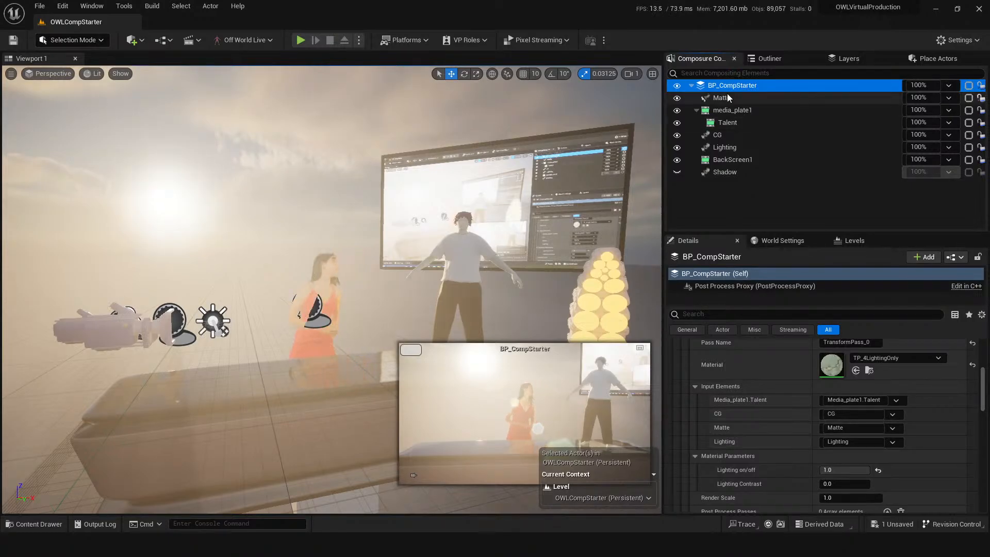
{"action": "left_click", "coordinate": [780, 64]}
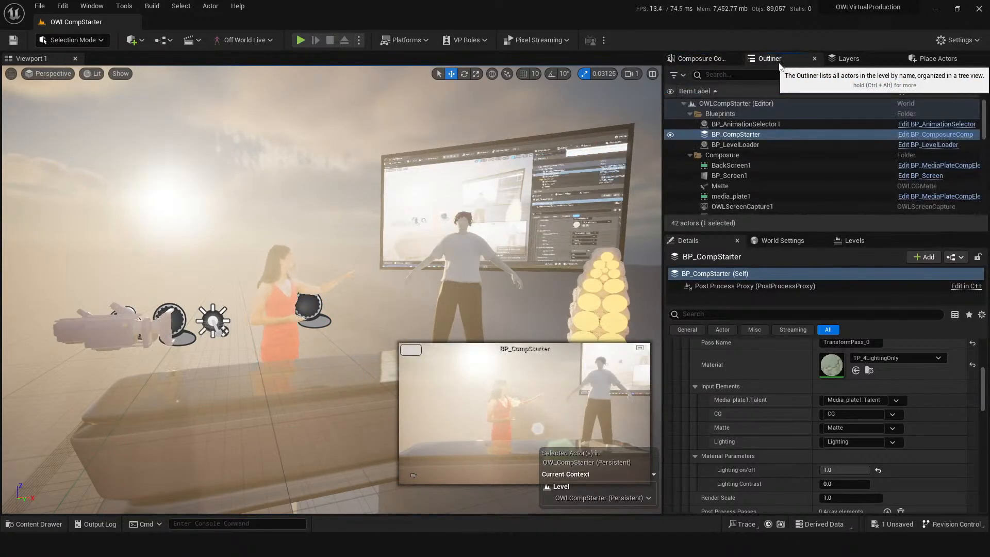
{"action": "left_click", "coordinate": [713, 60]}
- Compare the preview of the Talent element under media_plate1 with and without its alpha channel
{"action": "left_click", "coordinate": [728, 111]}
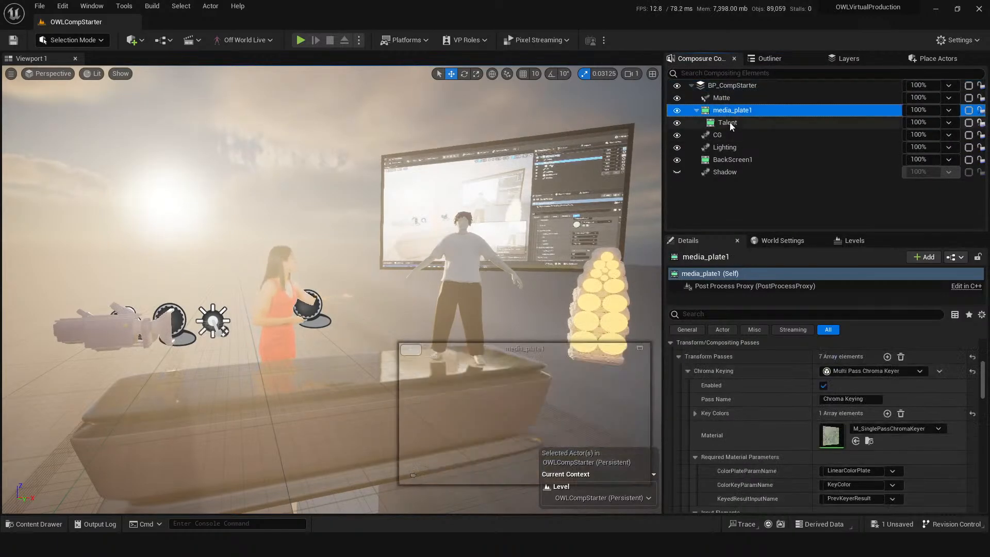
{"action": "left_click", "coordinate": [729, 122]}
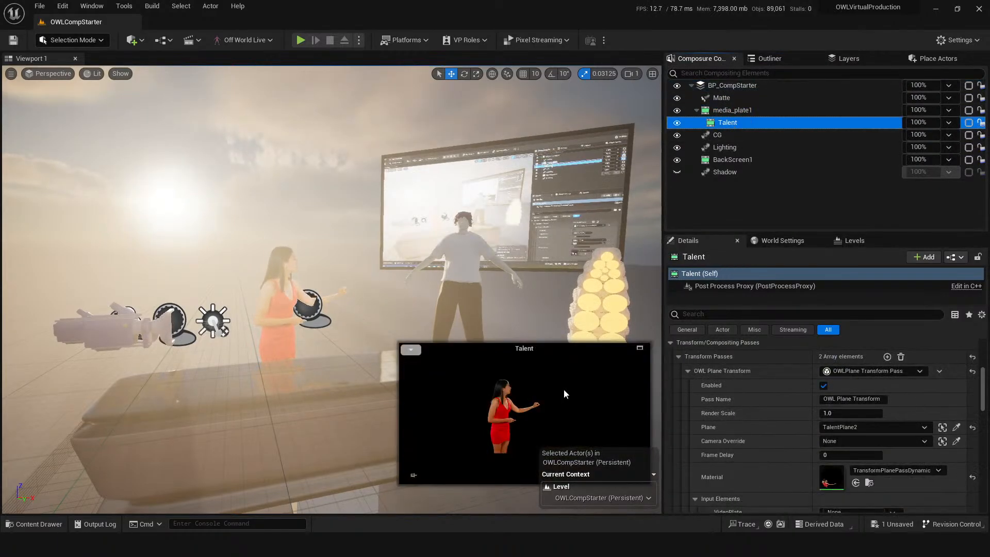
{"action": "left_click", "coordinate": [411, 350]}
{"action": "left_click", "coordinate": [411, 416]}
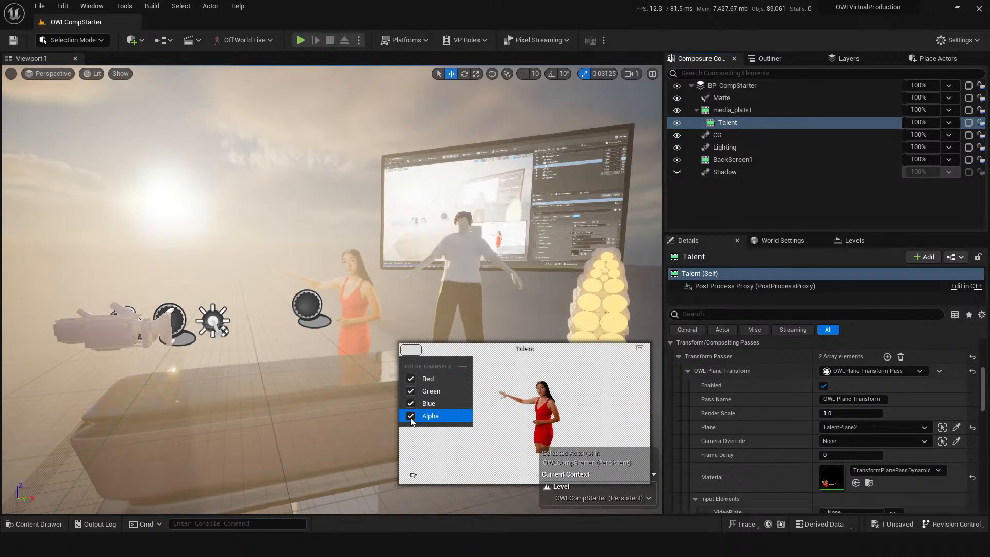
{"action": "left_click", "coordinate": [411, 416]}
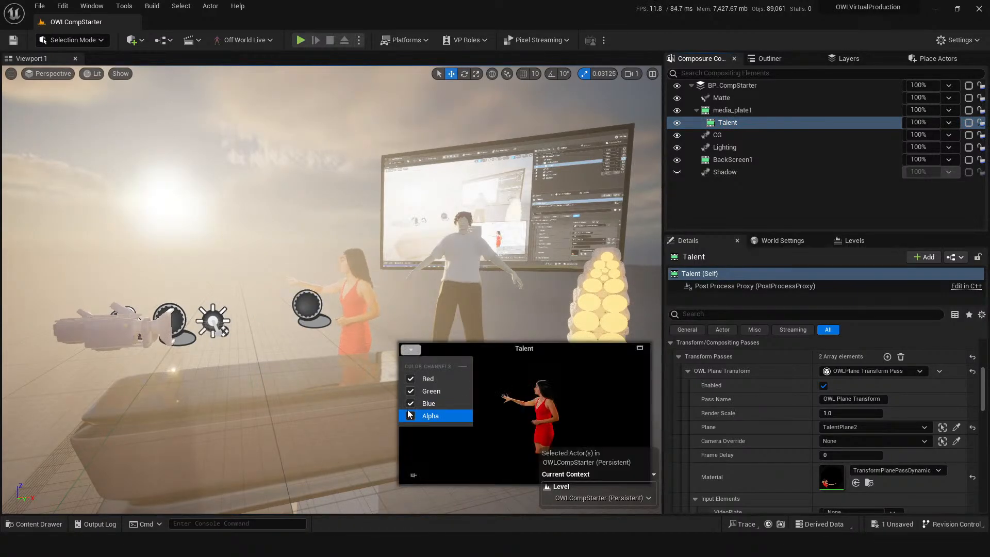
- Examine the Talent element's output and OWL Plane Transform settings, and recheck its preview with alpha toggled on and off
{"action": "scroll", "coordinate": [773, 413], "scroll_direction": "down", "scroll_amount": 10}
{"action": "scroll", "coordinate": [750, 428], "scroll_direction": "down", "scroll_amount": 6}
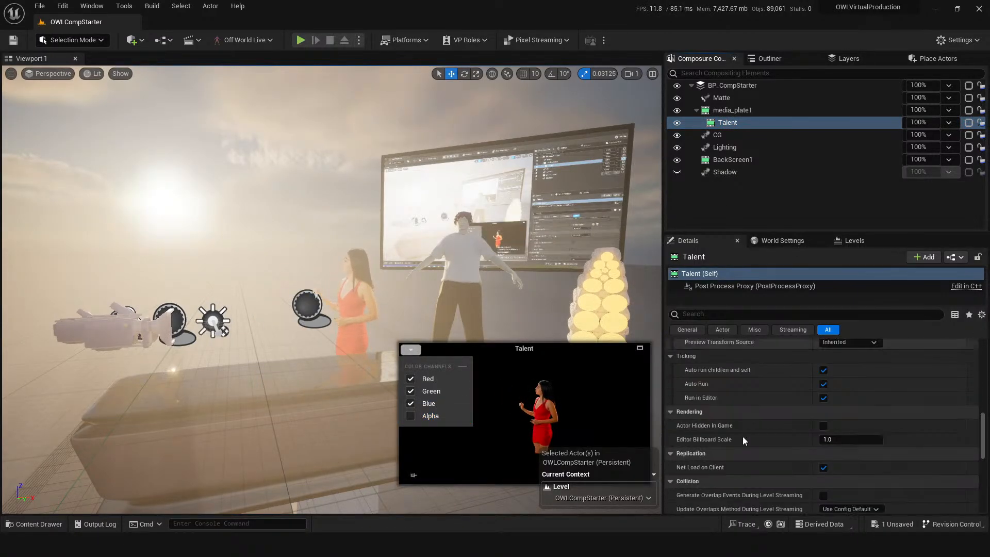
{"action": "scroll", "coordinate": [732, 424], "scroll_direction": "up", "scroll_amount": 6}
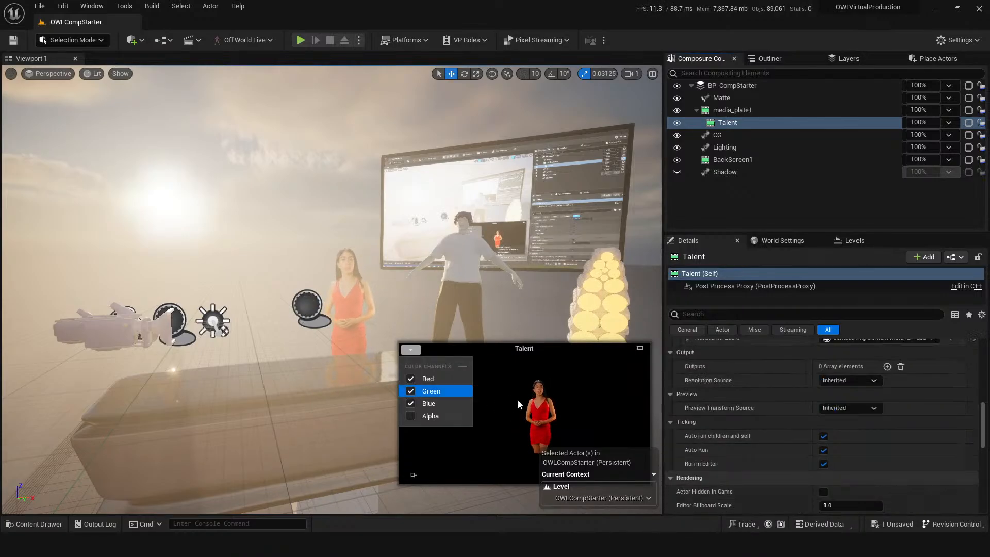
{"action": "scroll", "coordinate": [759, 418], "scroll_direction": "up", "scroll_amount": 4}
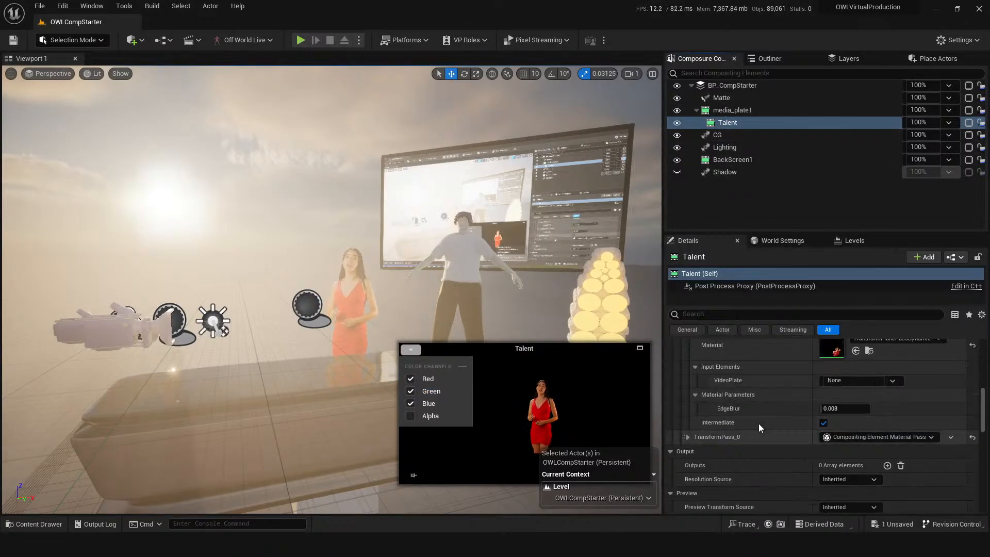
{"action": "scroll", "coordinate": [758, 426], "scroll_direction": "up", "scroll_amount": 2}
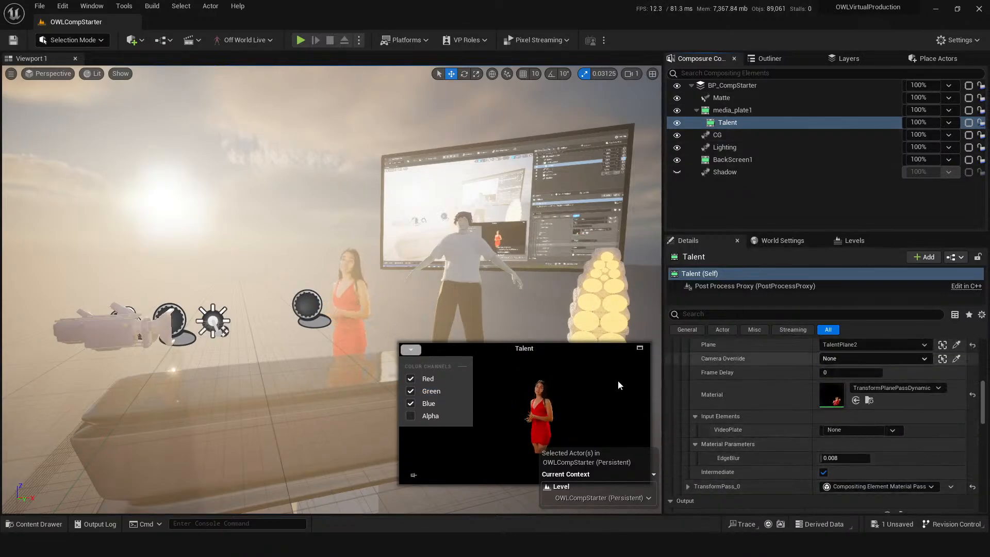
{"action": "left_click", "coordinate": [411, 416]}
{"action": "left_click", "coordinate": [411, 417]}
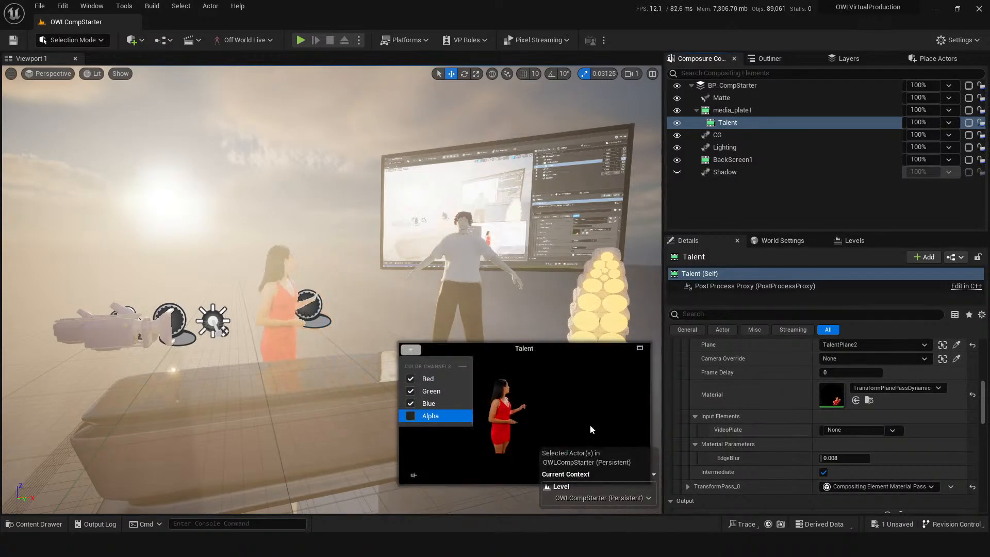
- Find OWLSpoutSenderManager1 by searching the level's actors for "spo", and examine its sender name and source render target
{"action": "left_click", "coordinate": [796, 62]}
{"action": "left_click", "coordinate": [780, 75]}
{"action": "type", "text": "s"}
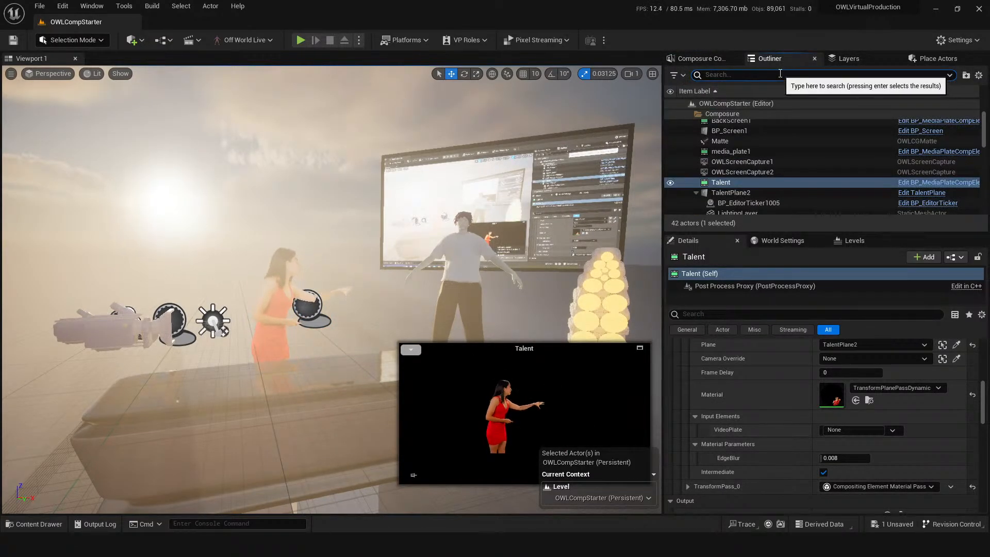
{"action": "type", "text": "po"}
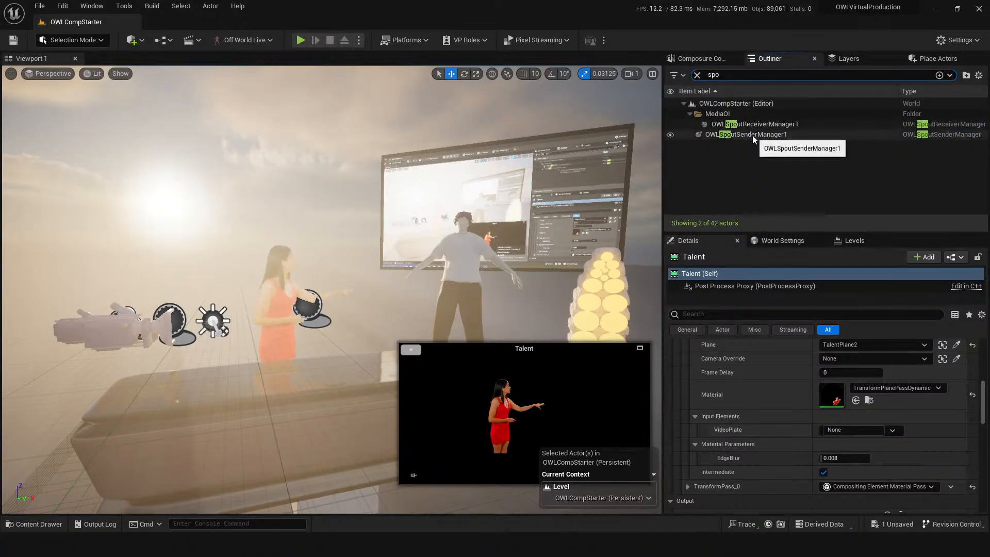
{"action": "left_click", "coordinate": [768, 134]}
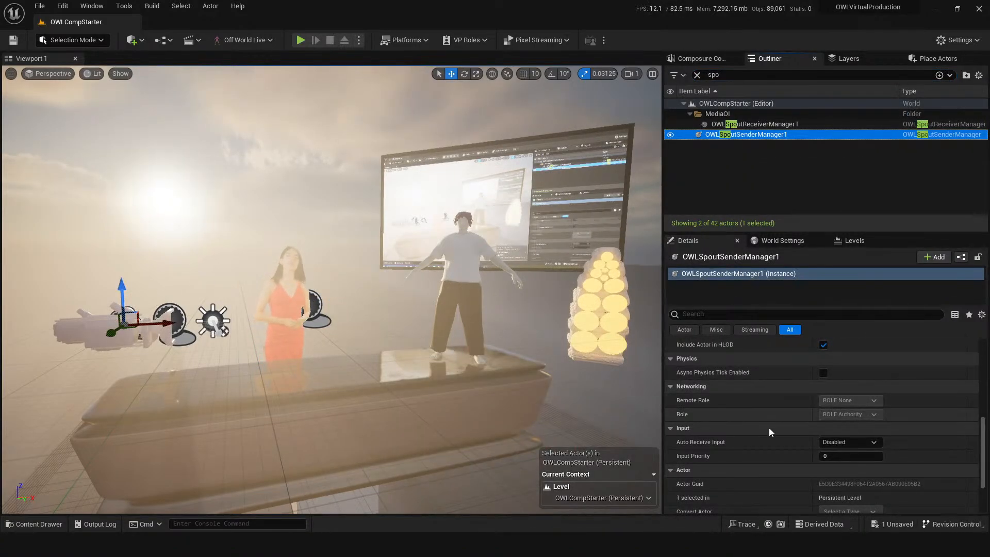
{"action": "scroll", "coordinate": [769, 428], "scroll_direction": "down", "scroll_amount": 3}
{"action": "scroll", "coordinate": [773, 443], "scroll_direction": "up", "scroll_amount": 3}
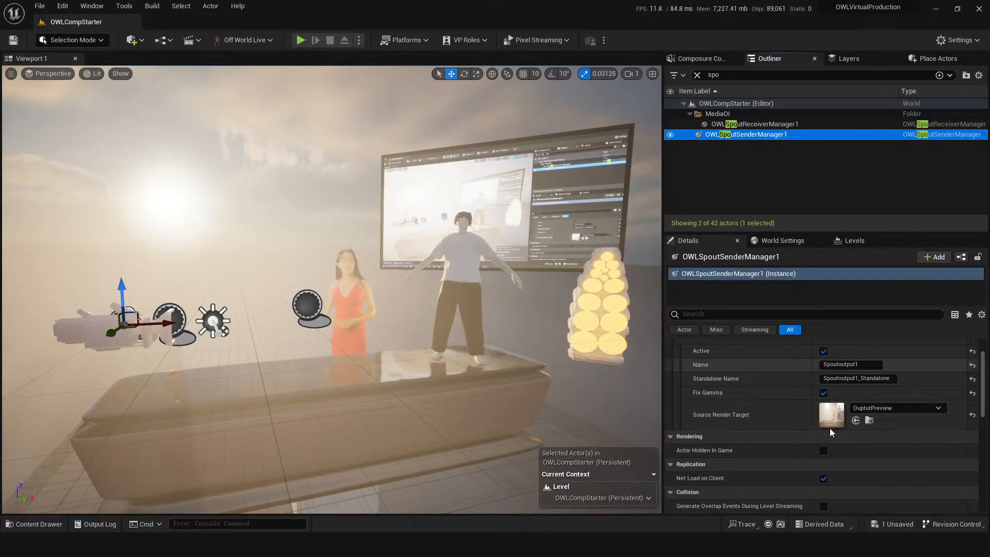
{"action": "left_click", "coordinate": [699, 75]}
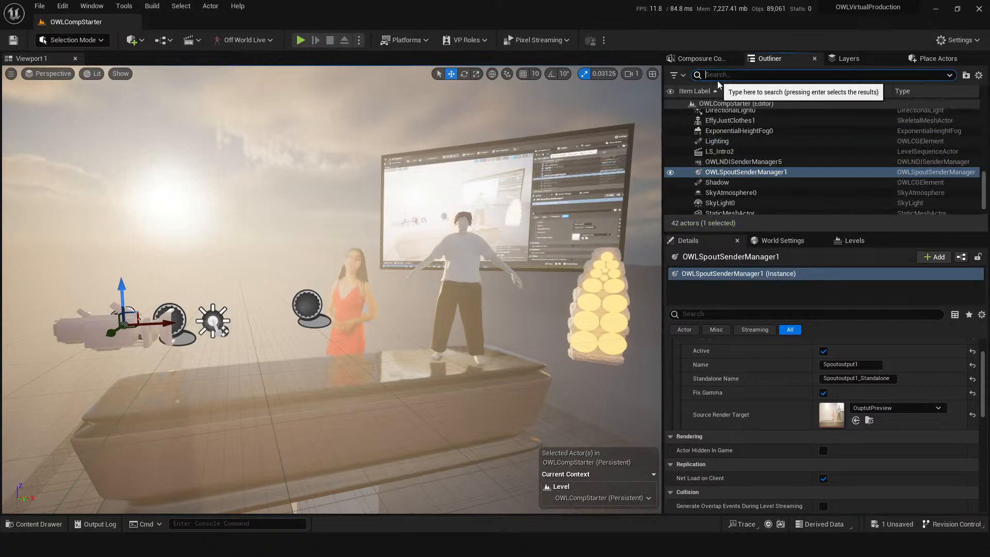
- Select the BP_CompStarter composite and review its TransformPass_0 material, input elements and lighting parameter
{"action": "left_click", "coordinate": [695, 60]}
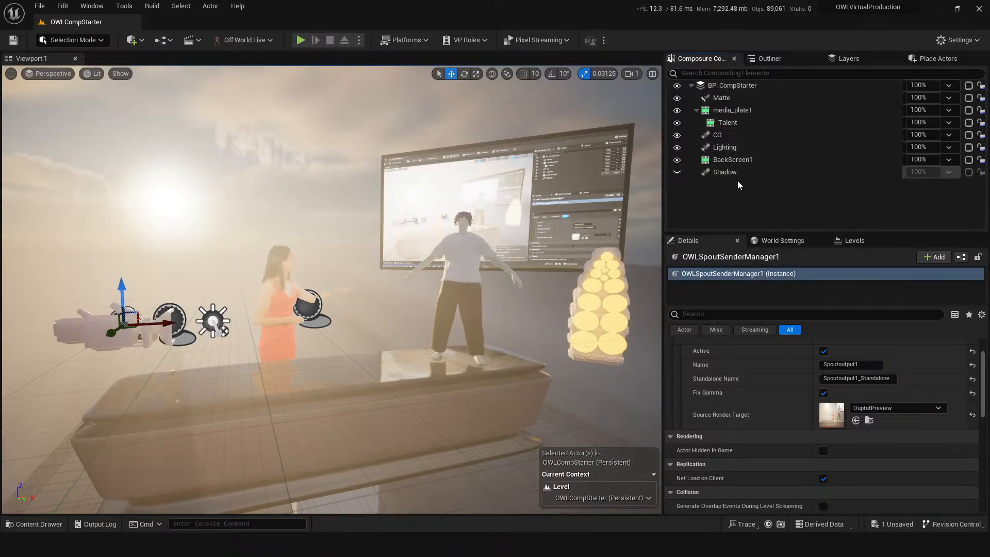
{"action": "double_click", "coordinate": [725, 86]}
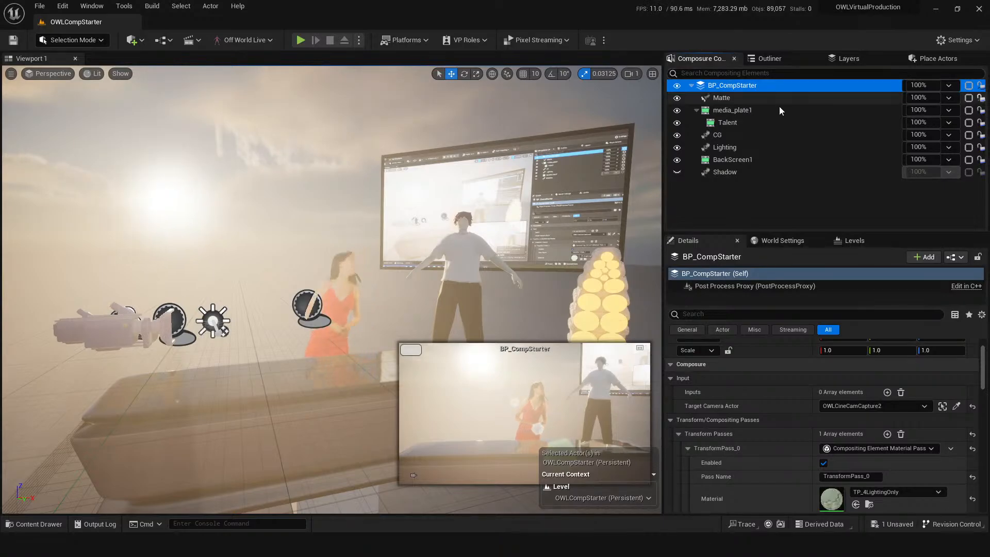
{"action": "scroll", "coordinate": [797, 452], "scroll_direction": "down", "scroll_amount": 2}
{"action": "scroll", "coordinate": [796, 449], "scroll_direction": "down", "scroll_amount": 2}
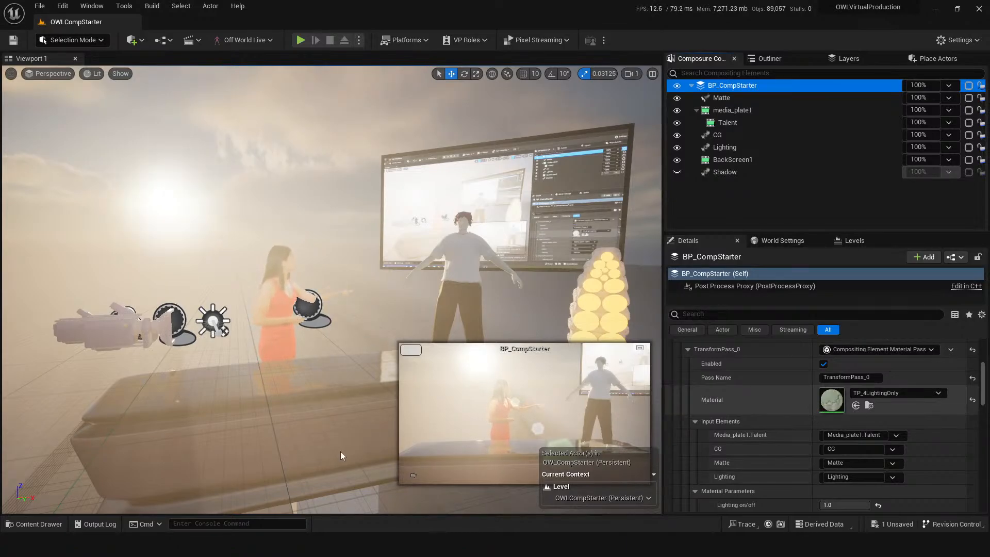
- Open the TP_4LightingOnly material in a maximized editor and examine the nodes feeding its Emissive Color output
{"action": "left_click", "coordinate": [177, 400]}
{"action": "right_click_drag", "start_coordinate": [177, 400], "coordinate": [316, 350]}
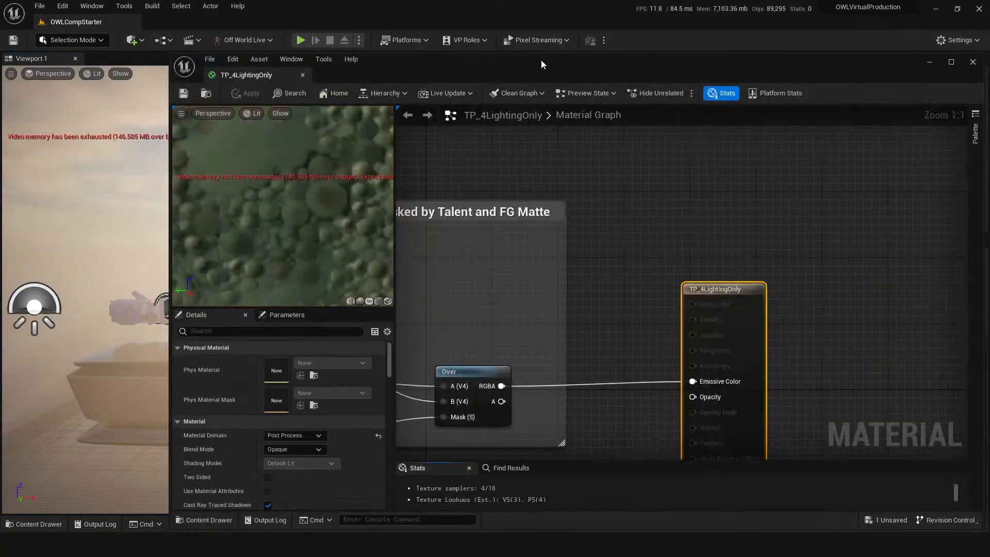
{"action": "left_click_drag", "start_coordinate": [541, 61], "coordinate": [490, 1]}
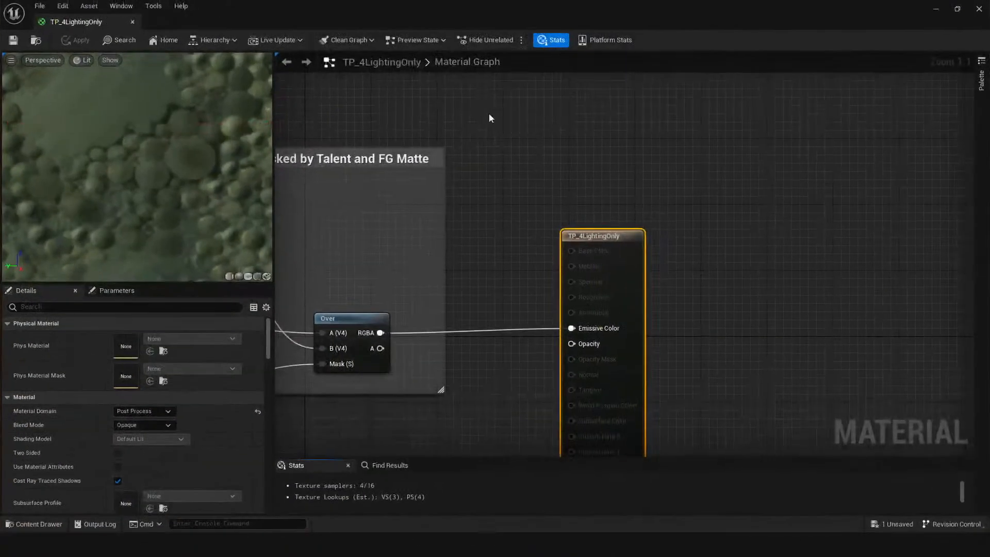
{"action": "right_click_drag", "start_coordinate": [279, 302], "coordinate": [633, 261]}
{"action": "scroll", "coordinate": [499, 308], "scroll_direction": "down", "scroll_amount": 3}
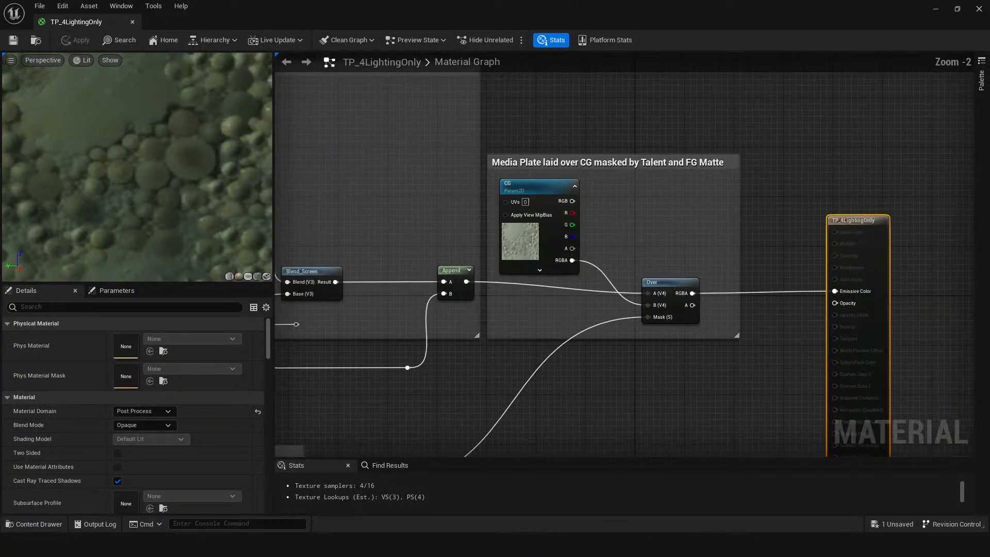
- Turn off rendering for BP_CompStarter, Matte, media_plate1, Talent, CG, Lighting and BackScreen1
{"action": "double_click", "coordinate": [512, 26]}
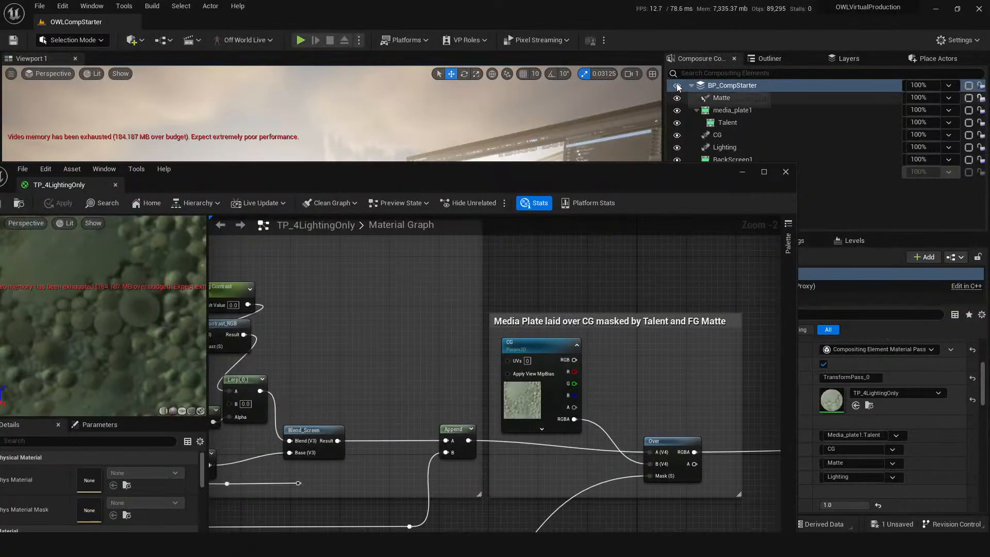
{"action": "left_click", "coordinate": [678, 85]}
{"action": "left_click", "coordinate": [677, 97]}
{"action": "left_click", "coordinate": [677, 110]}
{"action": "left_click", "coordinate": [677, 123]}
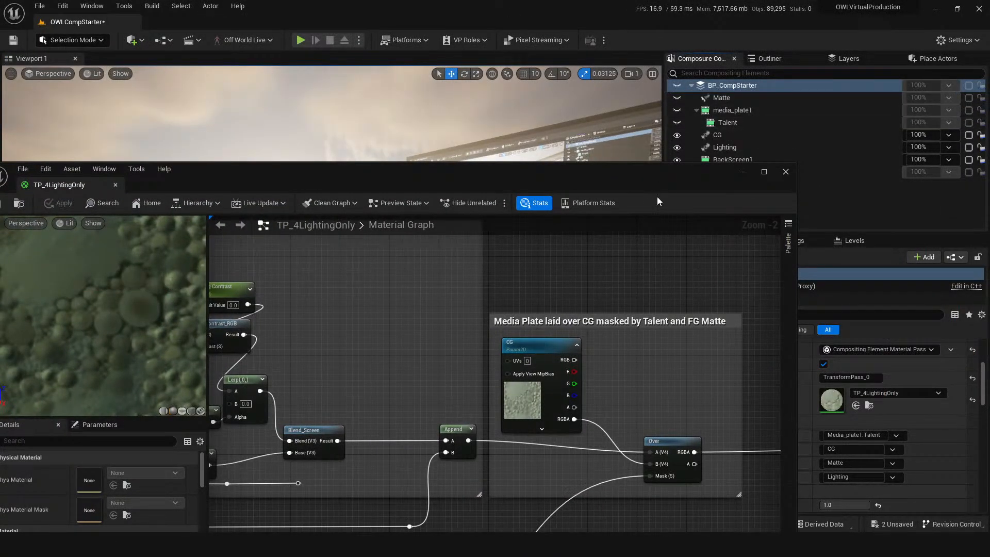
{"action": "left_click_drag", "start_coordinate": [653, 186], "coordinate": [741, 1]}
{"action": "left_click", "coordinate": [677, 147]}
{"action": "left_click", "coordinate": [677, 134]}
{"action": "left_click", "coordinate": [677, 160]}
- Delete the unused reroute nodes running below Blend_Screen in the TP_4LightingOnly graph and save the material
{"action": "right_click_drag", "start_coordinate": [332, 202], "coordinate": [565, 209]}
{"action": "right_click_drag", "start_coordinate": [395, 308], "coordinate": [478, 265]}
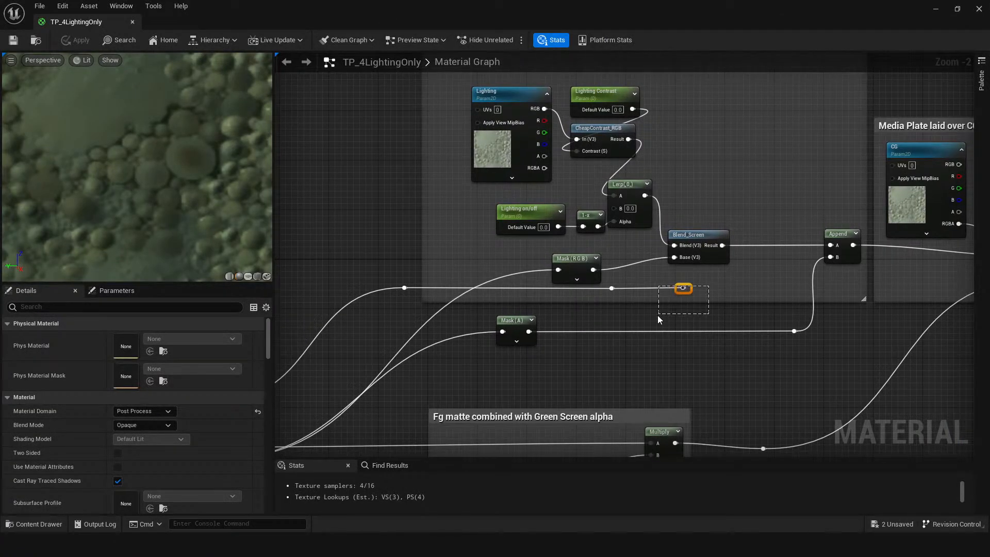
{"action": "left_click_drag", "start_coordinate": [621, 324], "coordinate": [621, 324]}
{"action": "key", "text": "Delete"}
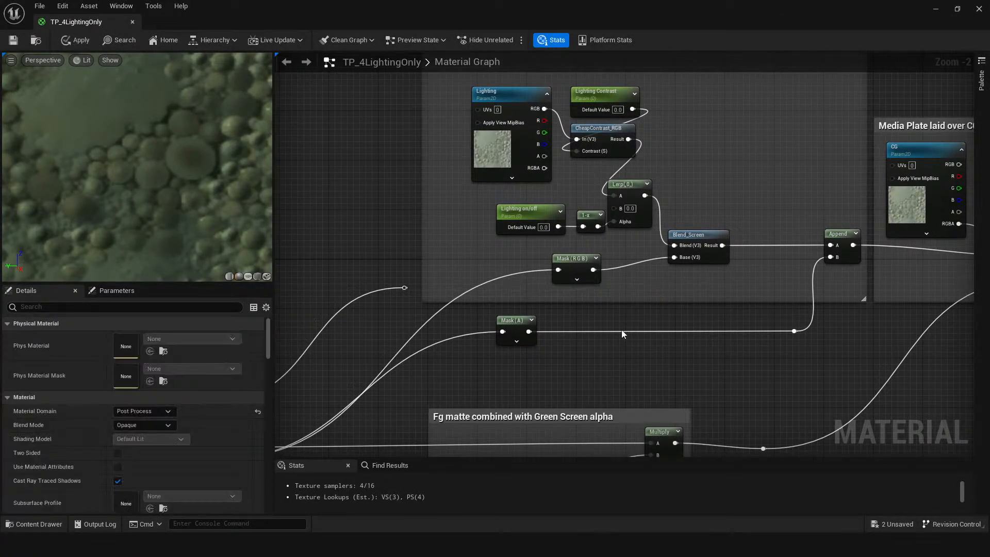
{"action": "right_click_drag", "start_coordinate": [504, 273], "coordinate": [599, 262]}
{"action": "left_click_drag", "start_coordinate": [512, 309], "coordinate": [512, 309]}
{"action": "key", "text": "Delete"}
{"action": "right_click_drag", "start_coordinate": [545, 320], "coordinate": [587, 261]}
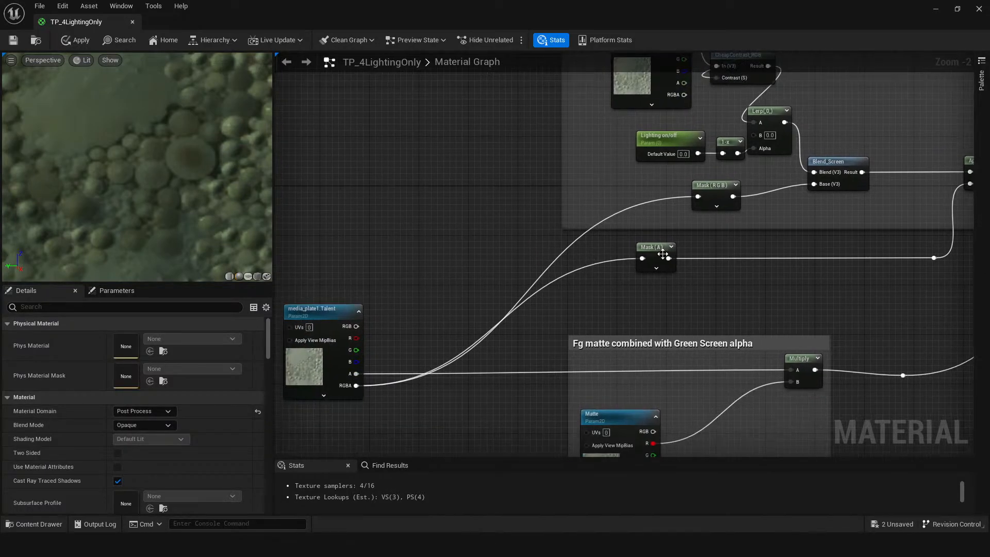
{"action": "right_click_drag", "start_coordinate": [768, 220], "coordinate": [597, 333]}
{"action": "left_click", "coordinate": [12, 40]}
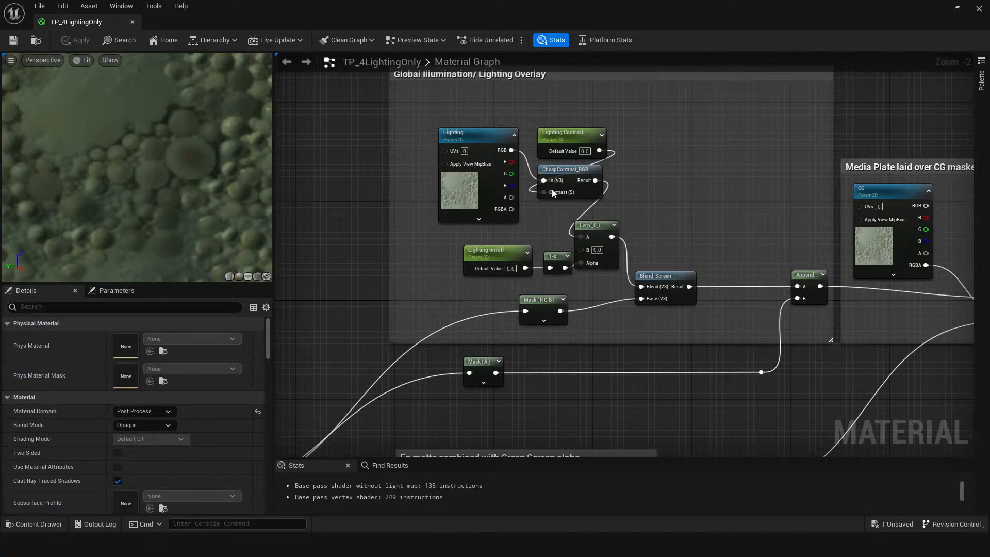
- Examine the Lighting on/off and Lerp nodes, the RGB and alpha masks, and the Fg matte group in the material graph
{"action": "left_click_drag", "start_coordinate": [468, 239], "coordinate": [581, 281]}
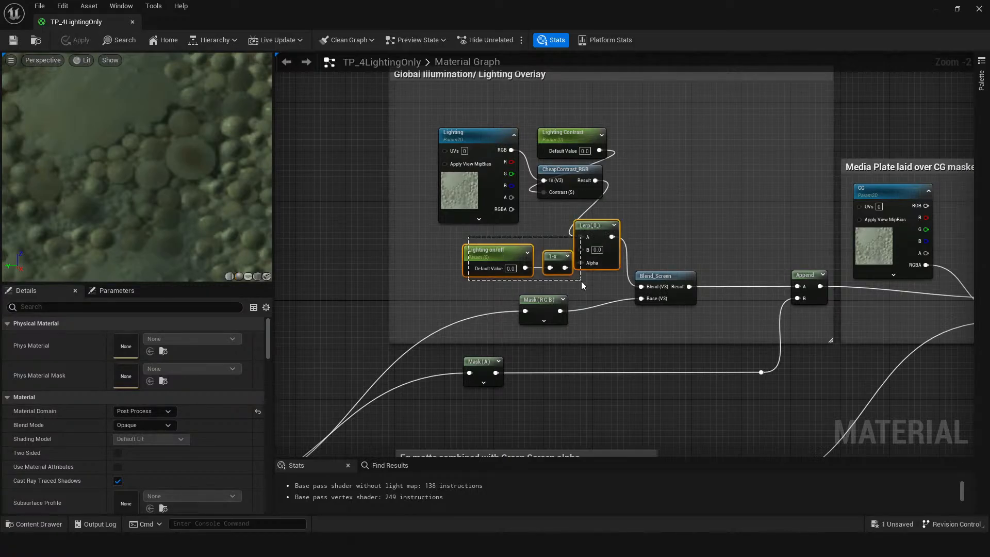
{"action": "right_click_drag", "start_coordinate": [592, 306], "coordinate": [642, 237]}
{"action": "scroll", "coordinate": [641, 237], "scroll_direction": "down", "scroll_amount": 2}
{"action": "right_click_drag", "start_coordinate": [544, 354], "coordinate": [597, 283]}
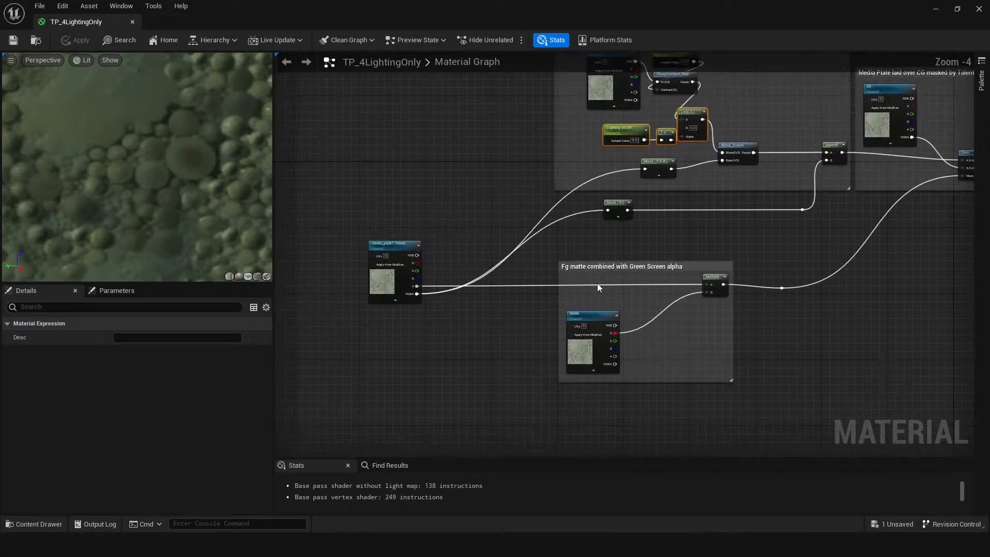
{"action": "scroll", "coordinate": [454, 319], "scroll_direction": "up", "scroll_amount": 3}
{"action": "right_click_drag", "start_coordinate": [454, 319], "coordinate": [566, 366]}
{"action": "scroll", "coordinate": [608, 348], "scroll_direction": "up", "scroll_amount": 1}
{"action": "right_click_drag", "start_coordinate": [607, 311], "coordinate": [593, 304]}
{"action": "scroll", "coordinate": [593, 304], "scroll_direction": "down", "scroll_amount": 2}
{"action": "right_click_drag", "start_coordinate": [607, 357], "coordinate": [487, 292]}
{"action": "scroll", "coordinate": [539, 264], "scroll_direction": "down", "scroll_amount": 2}
{"action": "scroll", "coordinate": [546, 262], "scroll_direction": "down", "scroll_amount": 1}
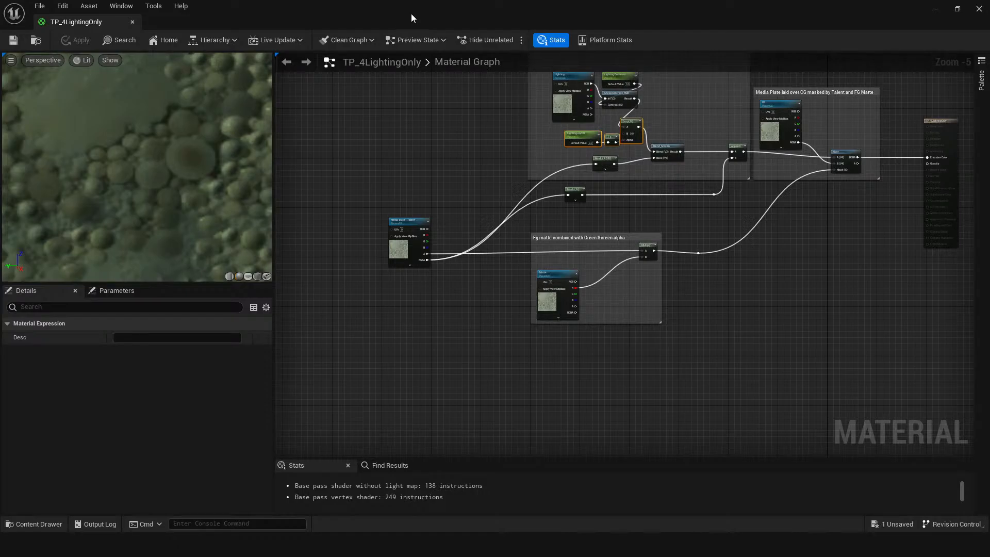
- Return to the TP_4LightingOnly graph and examine how media_plate1.Talent's A and RGBA outputs feed the masks and Multiply node
{"action": "left_click_drag", "start_coordinate": [490, 19], "coordinate": [989, 356]}
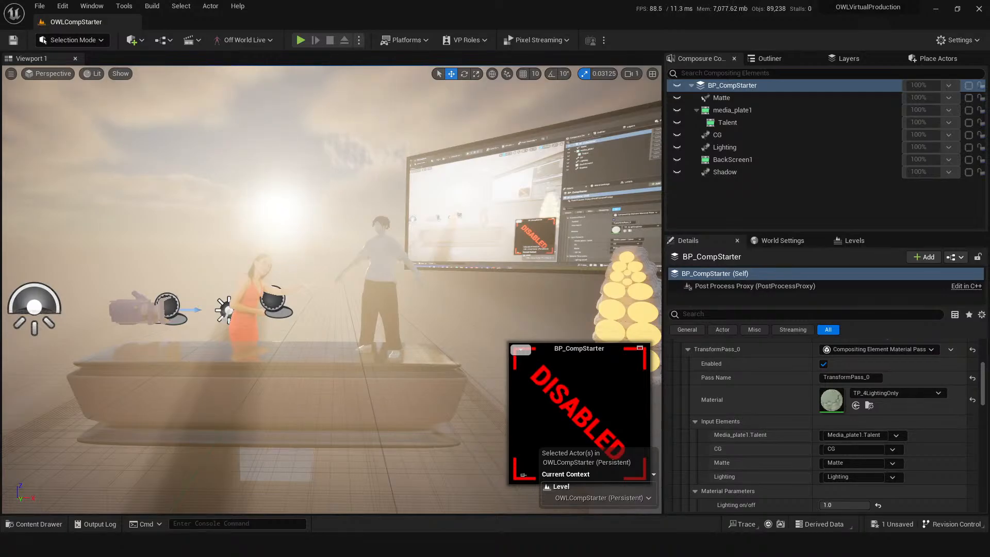
{"action": "left_click_drag", "start_coordinate": [989, 92], "coordinate": [597, 1]}
{"action": "right_click_drag", "start_coordinate": [857, 250], "coordinate": [809, 334]}
{"action": "scroll", "coordinate": [694, 315], "scroll_direction": "up", "scroll_amount": 2}
{"action": "right_click_drag", "start_coordinate": [653, 299], "coordinate": [833, 302]}
{"action": "right_click_drag", "start_coordinate": [612, 295], "coordinate": [713, 277]}
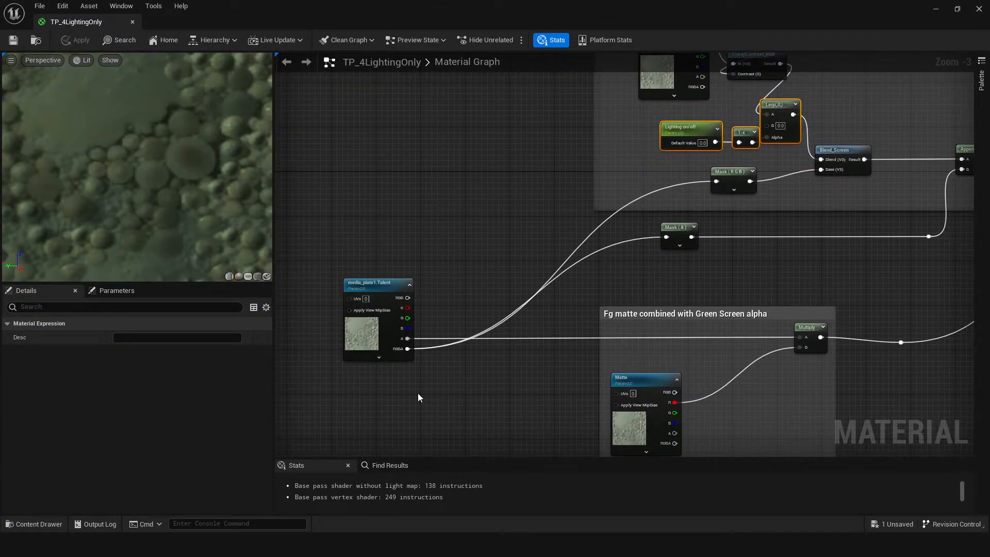
{"action": "right_click_drag", "start_coordinate": [419, 394], "coordinate": [416, 370]}
{"action": "left_click", "coordinate": [354, 311]}
{"action": "scroll", "coordinate": [586, 318], "scroll_direction": "up", "scroll_amount": 1}
{"action": "right_click_drag", "start_coordinate": [458, 336], "coordinate": [556, 335]}
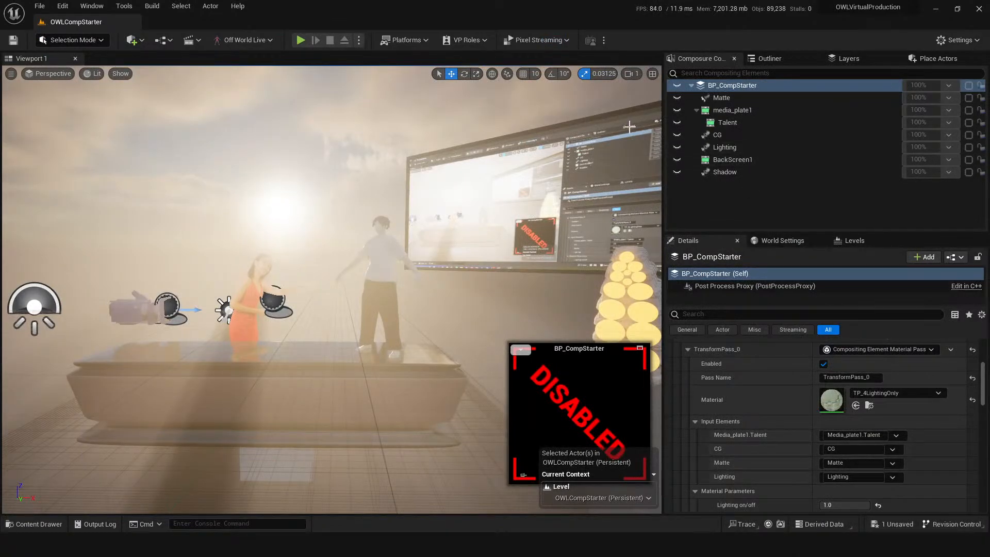
- Select media_plate1 and enable rendering for only it and its Talent element, leaving BP_CompStarter and Matte off
{"action": "left_click", "coordinate": [678, 87]}
{"action": "left_click", "coordinate": [676, 98]}
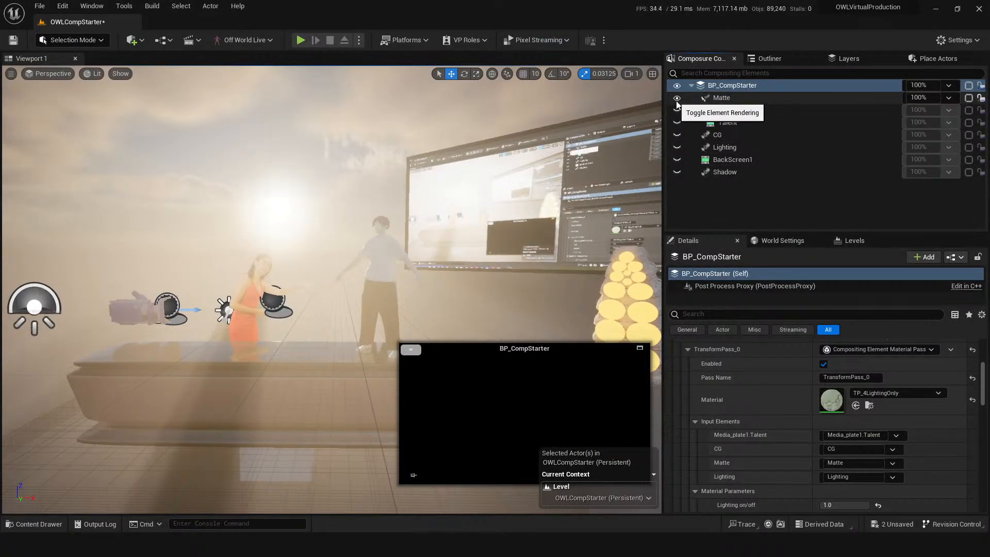
{"action": "left_click", "coordinate": [677, 88]}
{"action": "left_click", "coordinate": [676, 111]}
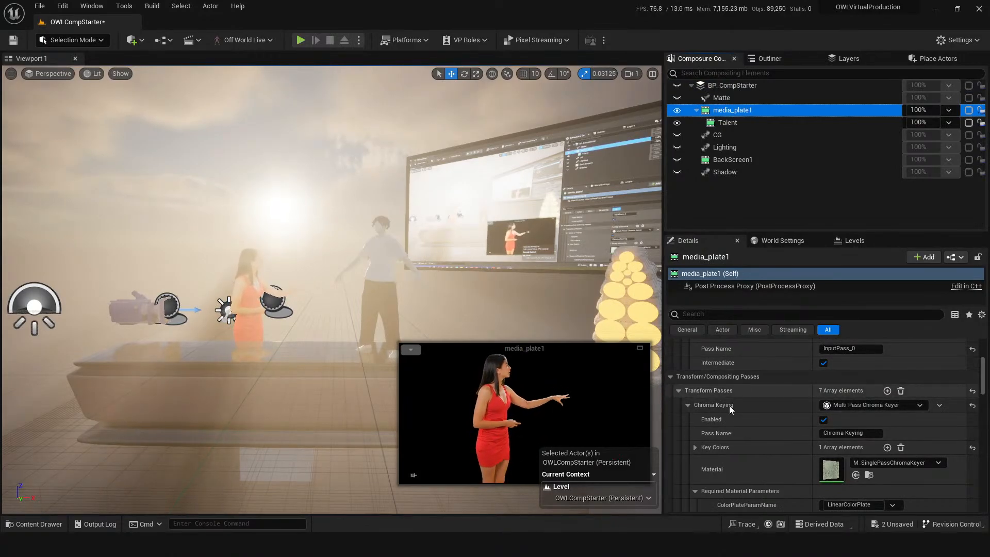
- Disable media_plate1's Chroma Keying pass to compare the unkeyed footage, and enable it again
{"action": "scroll", "coordinate": [730, 405], "scroll_direction": "down", "scroll_amount": 1}
{"action": "left_click", "coordinate": [824, 403]}
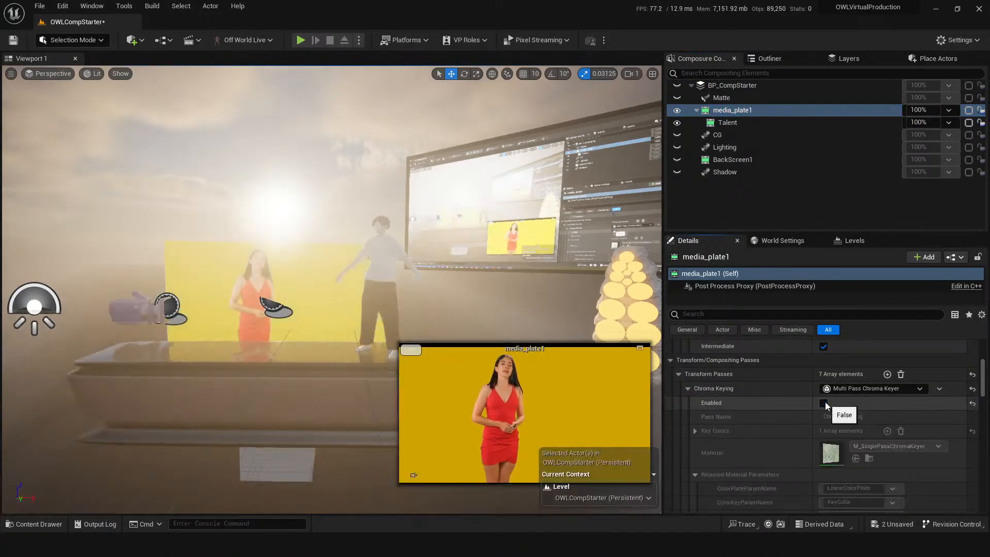
{"action": "left_click", "coordinate": [824, 403]}
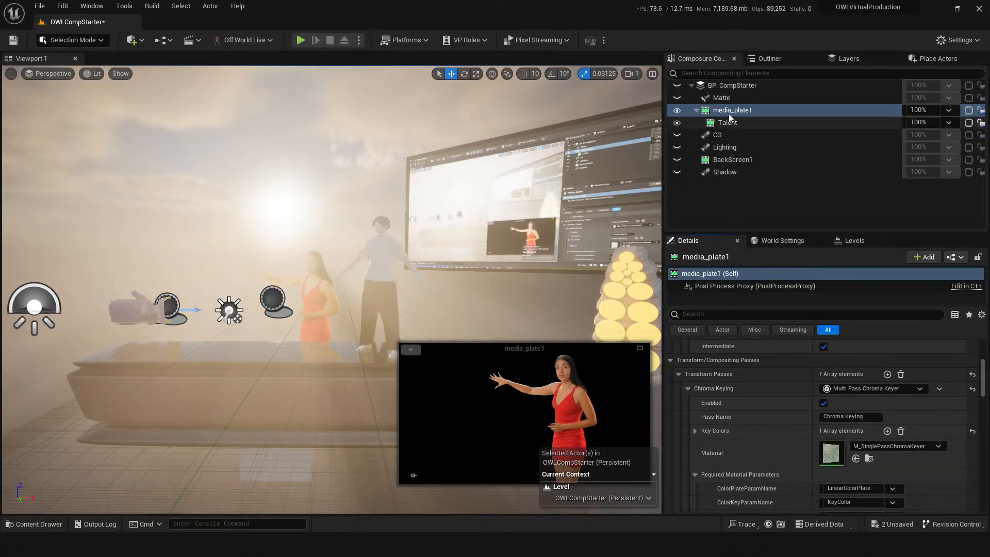
- Show the Alpha channel in the media_plate1 preview, hide it again and clear the selection
{"action": "left_click", "coordinate": [411, 350]}
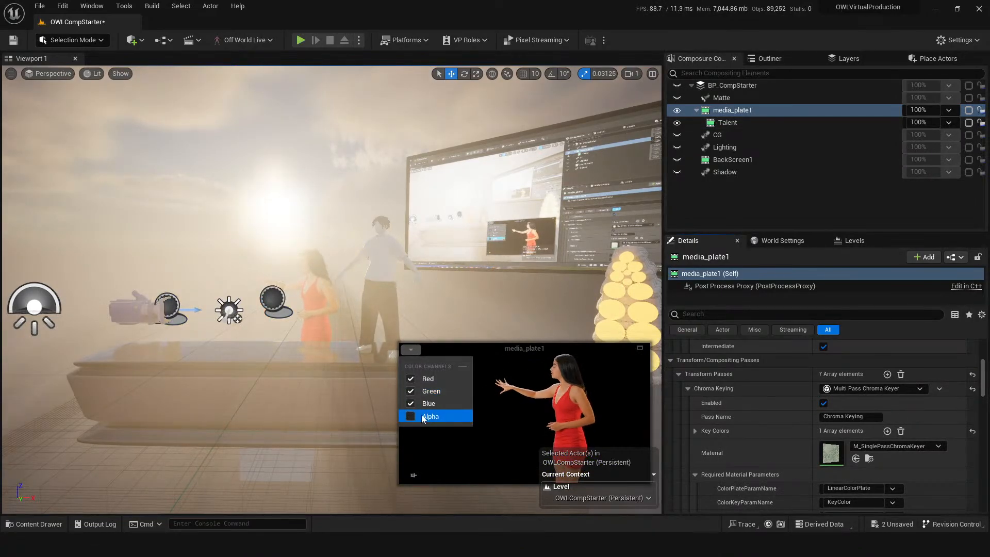
{"action": "left_click", "coordinate": [423, 416]}
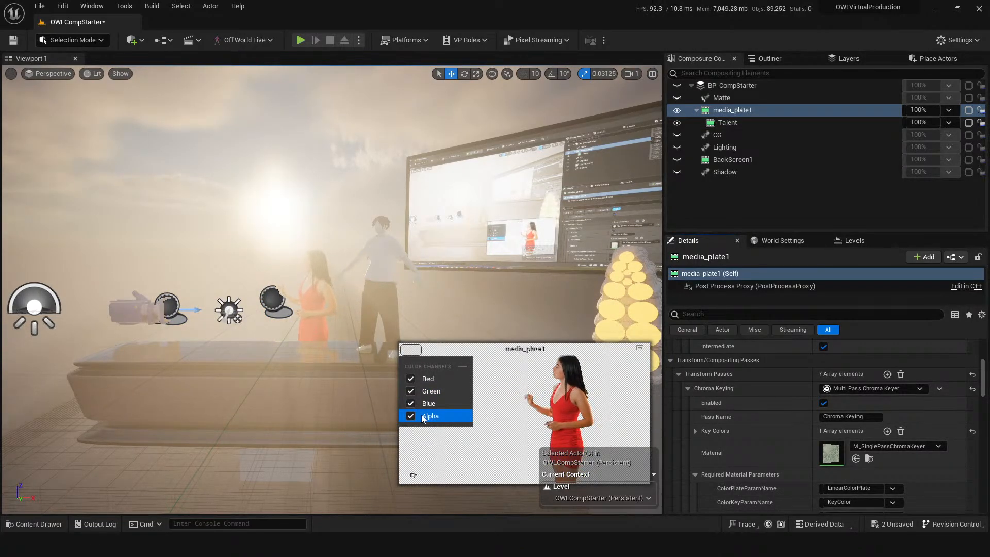
{"action": "left_click", "coordinate": [423, 415]}
{"action": "left_click", "coordinate": [729, 193]}
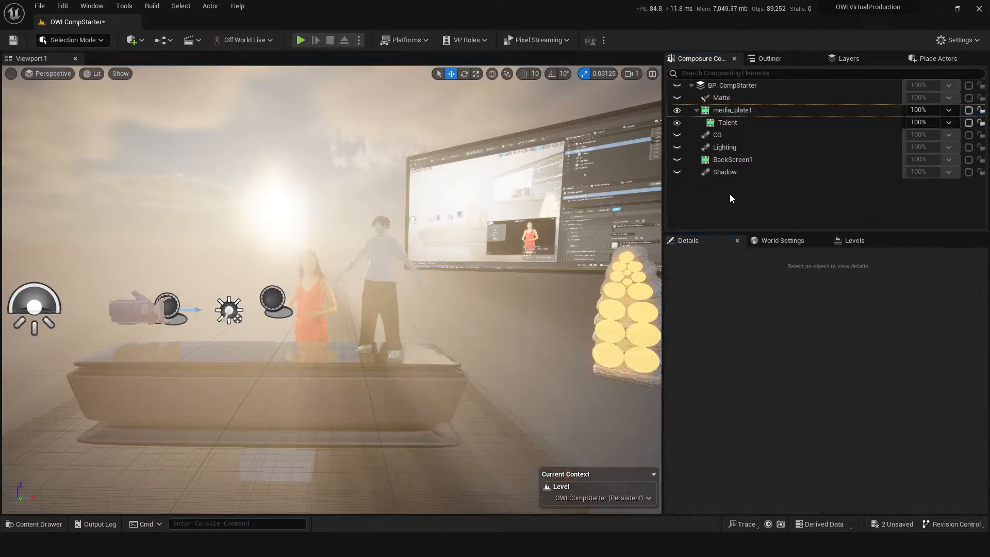
- Search the level's actors for "owl ci" and select OWLCineCamCapture2
{"action": "left_click", "coordinate": [743, 84]}
{"action": "left_click", "coordinate": [769, 58]}
{"action": "left_click", "coordinate": [772, 76]}
{"action": "type", "text": "o"}
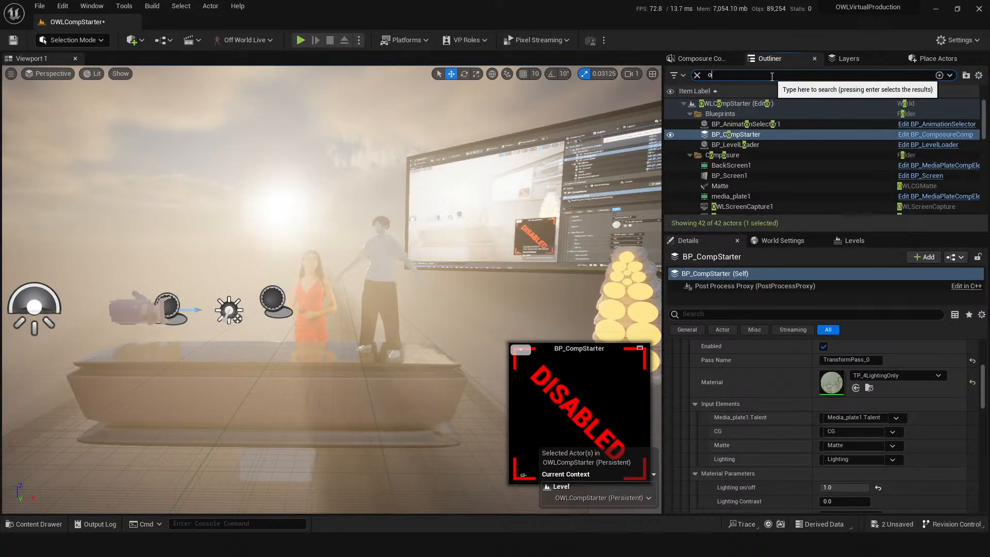
{"action": "type", "text": "wl"}
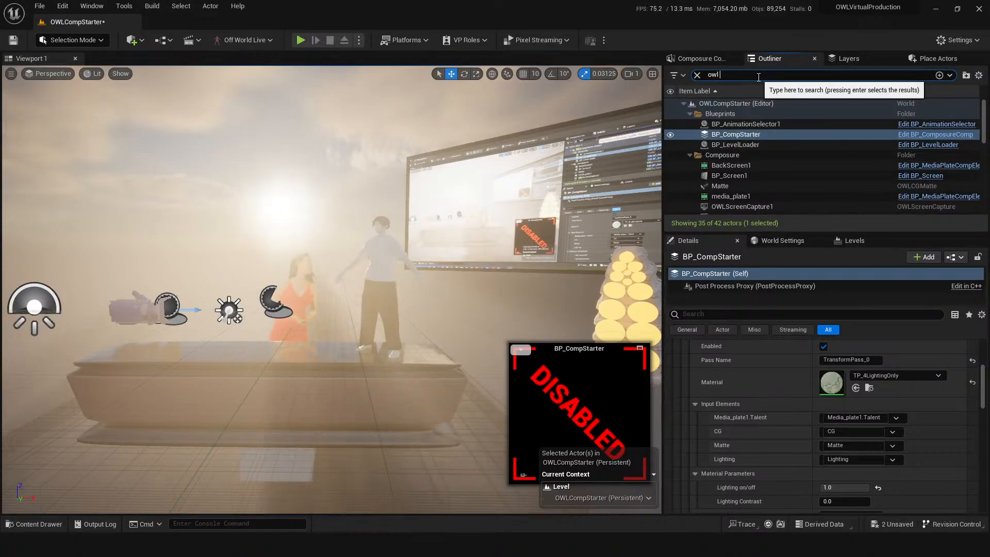
{"action": "type", "text": " ci"}
{"action": "left_click", "coordinate": [753, 124]}
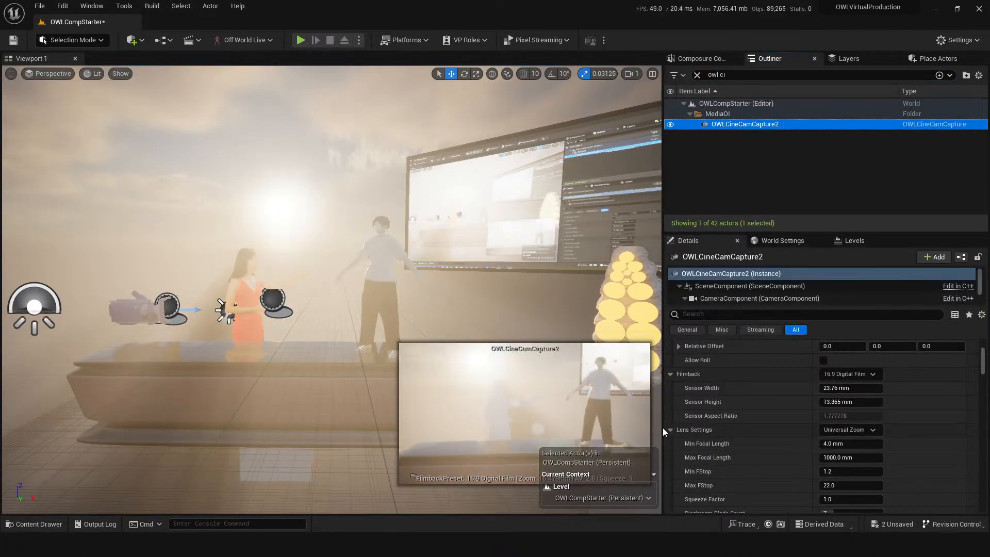
- Filter OWLCineCamCapture2's properties by "capture" and enable Use Show Only List in the Alpha Settings
{"action": "scroll", "coordinate": [739, 374], "scroll_direction": "up", "scroll_amount": 5}
{"action": "scroll", "coordinate": [727, 437], "scroll_direction": "down", "scroll_amount": 3}
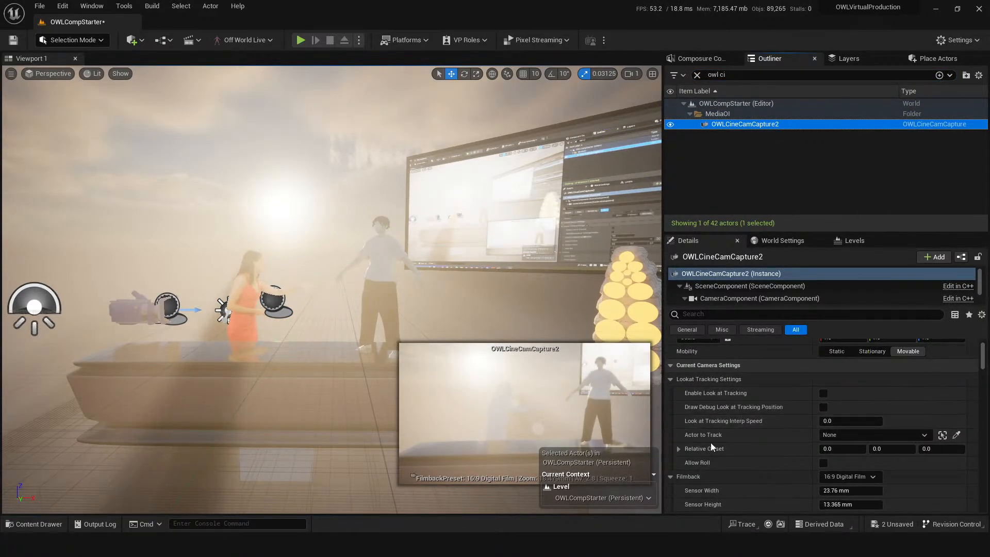
{"action": "left_click", "coordinate": [713, 314]}
{"action": "type", "text": "cap"}
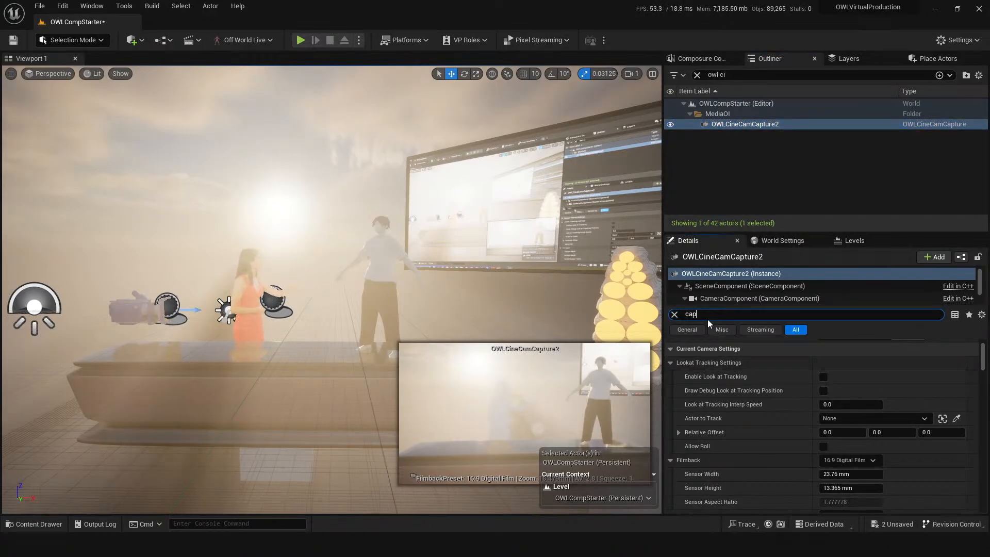
{"action": "type", "text": "ture"}
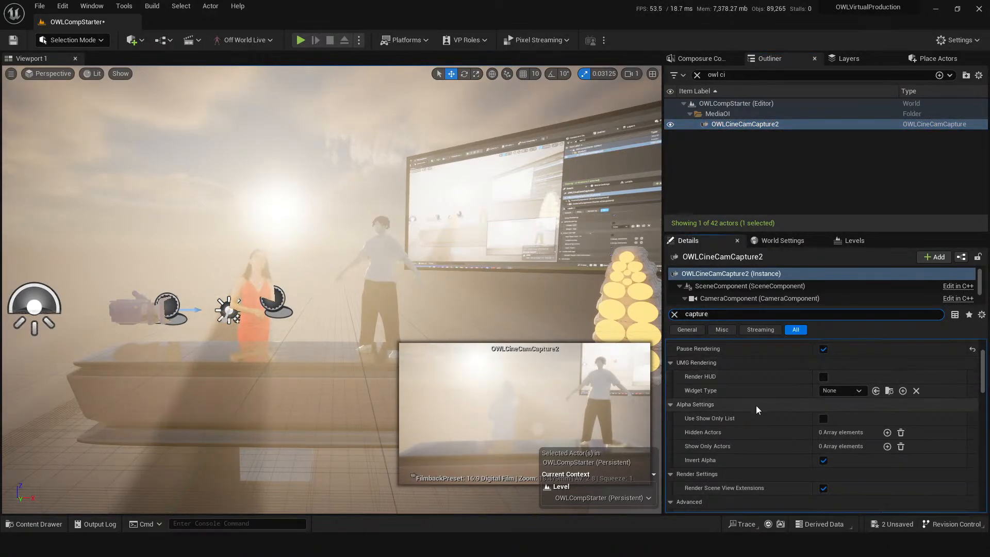
{"action": "scroll", "coordinate": [774, 418], "scroll_direction": "down", "scroll_amount": 3}
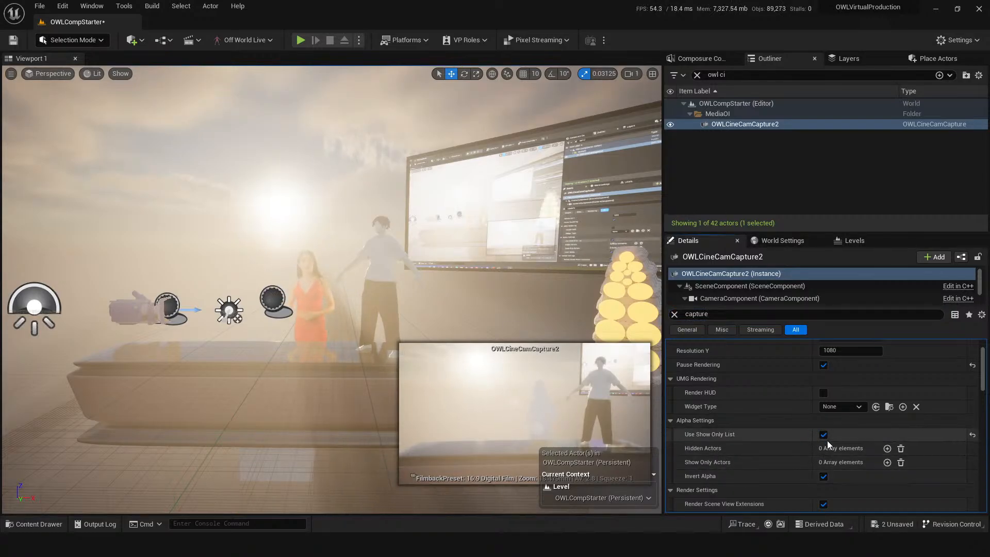
- Add an entry to Hidden Actors and pick the standing character EffyJustClothes1 from the scene
{"action": "left_click", "coordinate": [887, 449]}
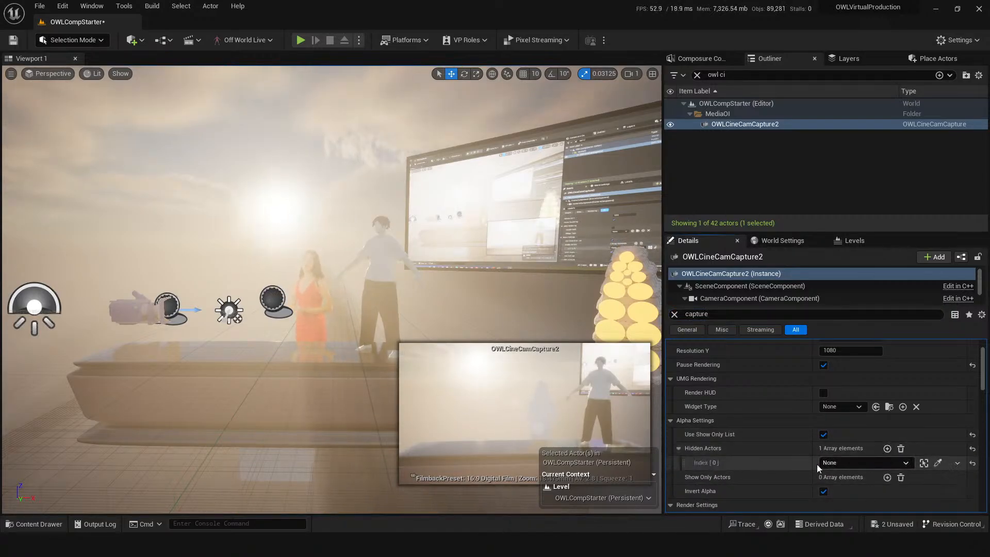
{"action": "left_click", "coordinate": [938, 463]}
{"action": "left_click", "coordinate": [382, 252]}
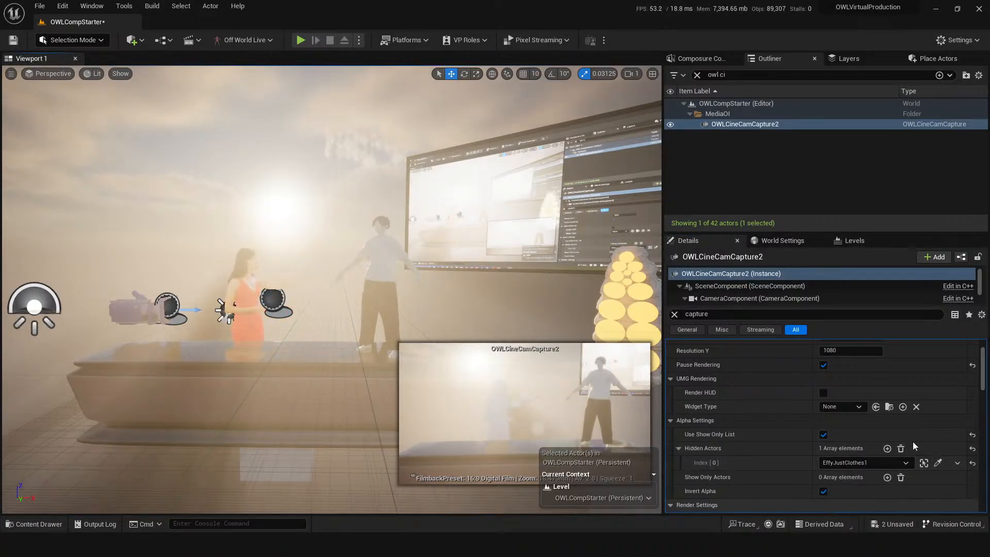
- Add an entry to Show Only Actors and pick the standing character EffyJustClothes1 from the scene
{"action": "left_click", "coordinate": [888, 477]}
{"action": "left_click", "coordinate": [938, 492]}
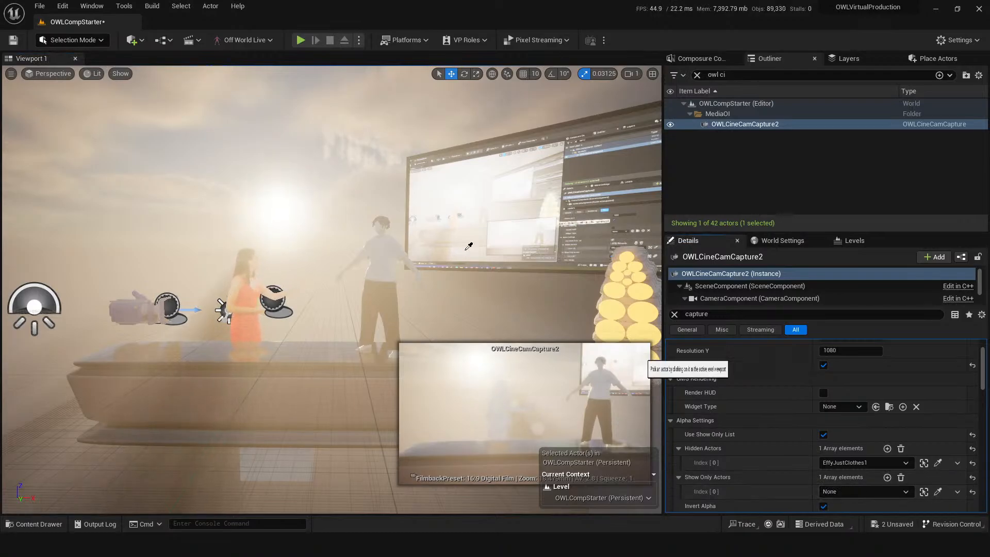
{"action": "left_click", "coordinate": [384, 256]}
- Delete the EffyJustClothes1 entry from Hidden Actors and toggle Invert Alpha
{"action": "left_click", "coordinate": [958, 463]}
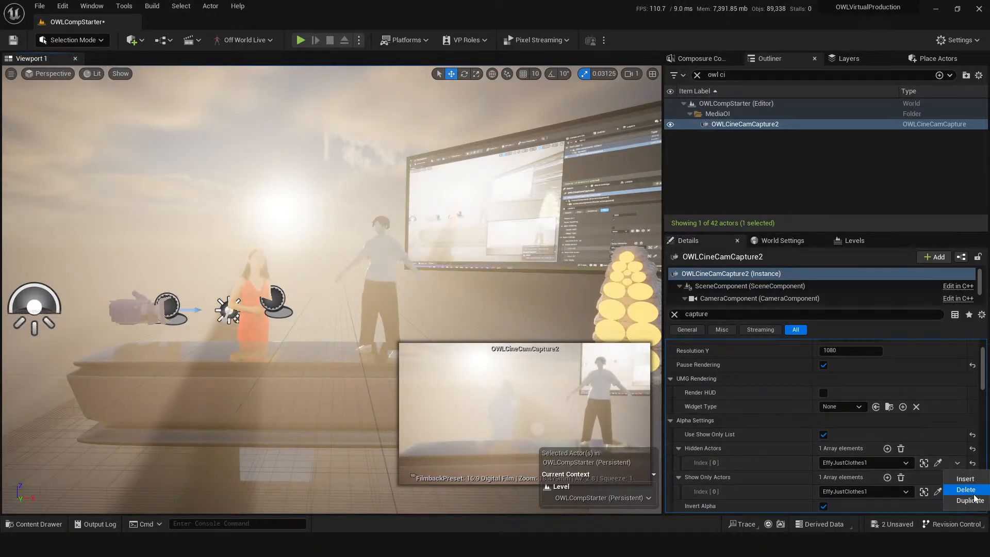
{"action": "left_click", "coordinate": [965, 485]}
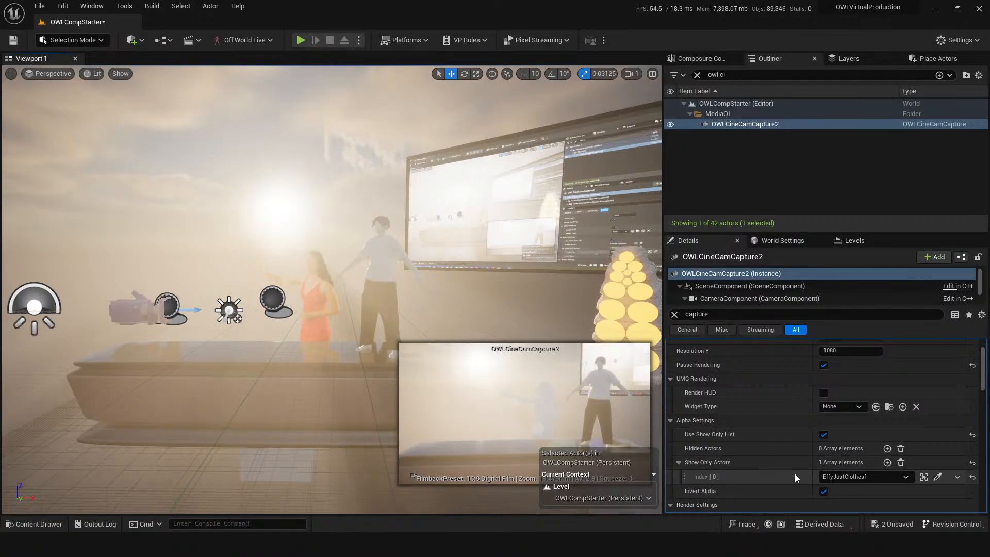
{"action": "left_click", "coordinate": [824, 492]}
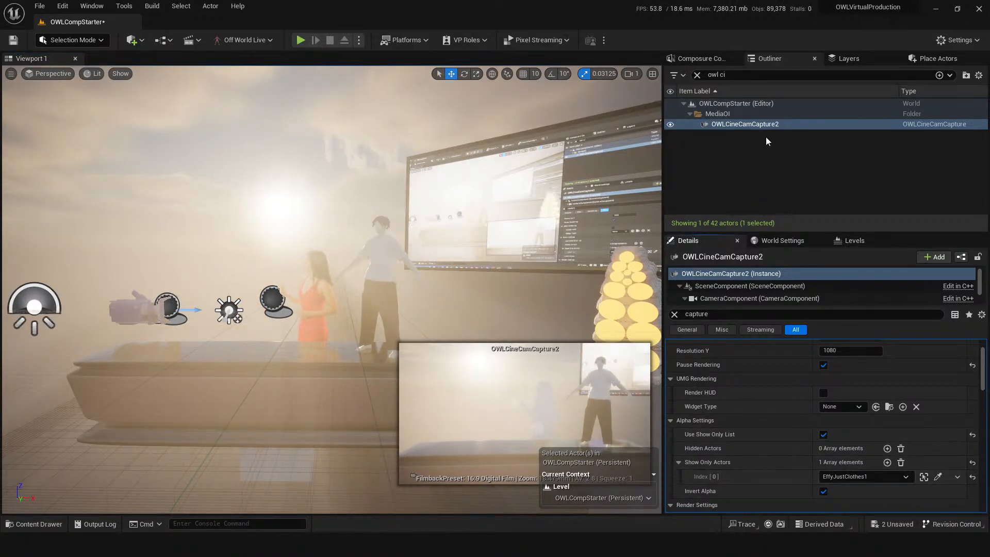
- Try RT_Backscreen1 as the Texture Target in OWLCineCamCapture2's capture settings
{"action": "left_click", "coordinate": [704, 299]}
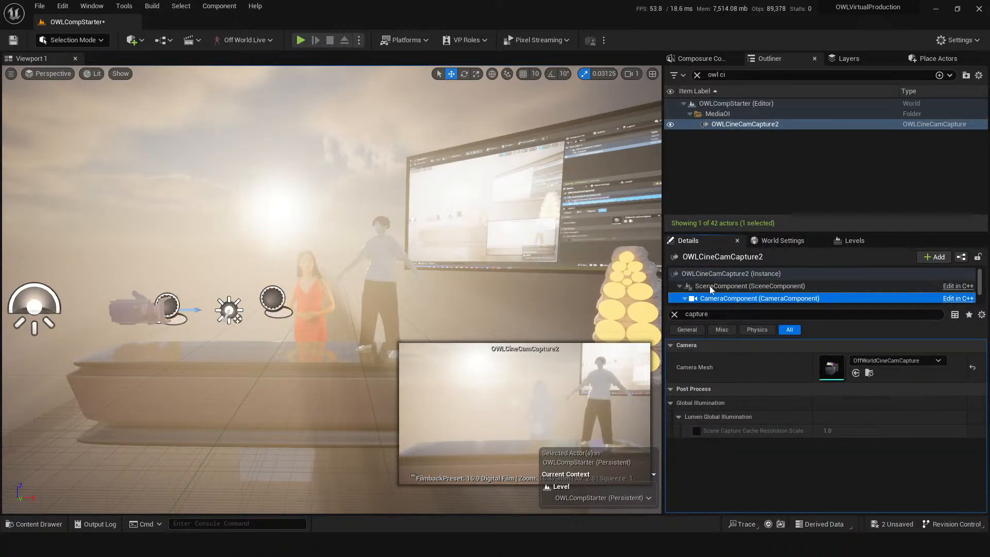
{"action": "left_click", "coordinate": [730, 274]}
{"action": "left_click", "coordinate": [862, 363]}
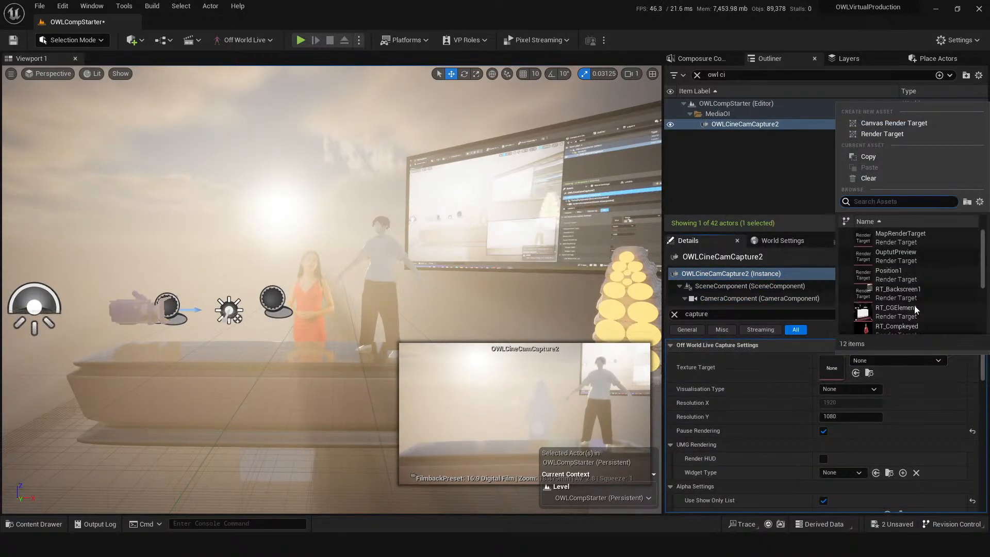
{"action": "left_click", "coordinate": [709, 57]}
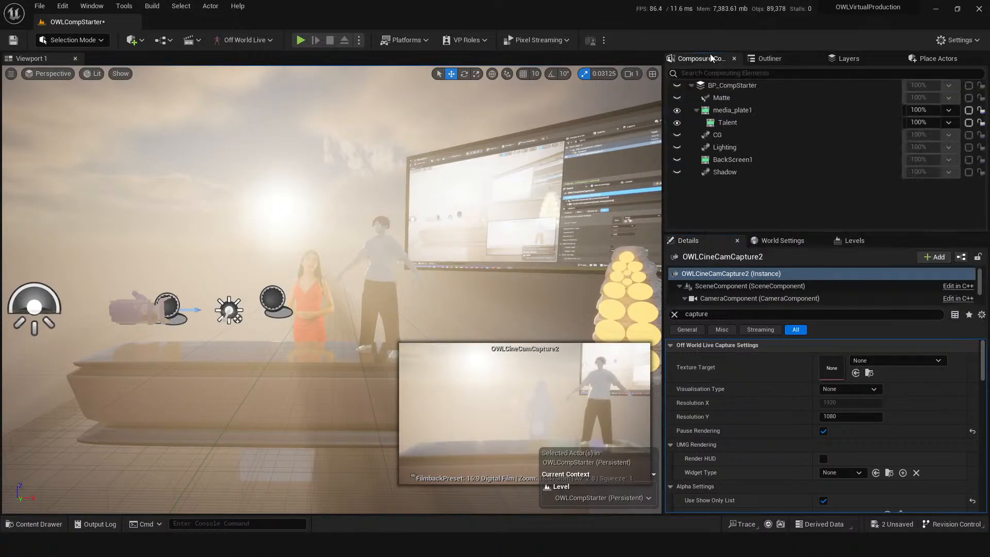
{"action": "left_click", "coordinate": [769, 58]}
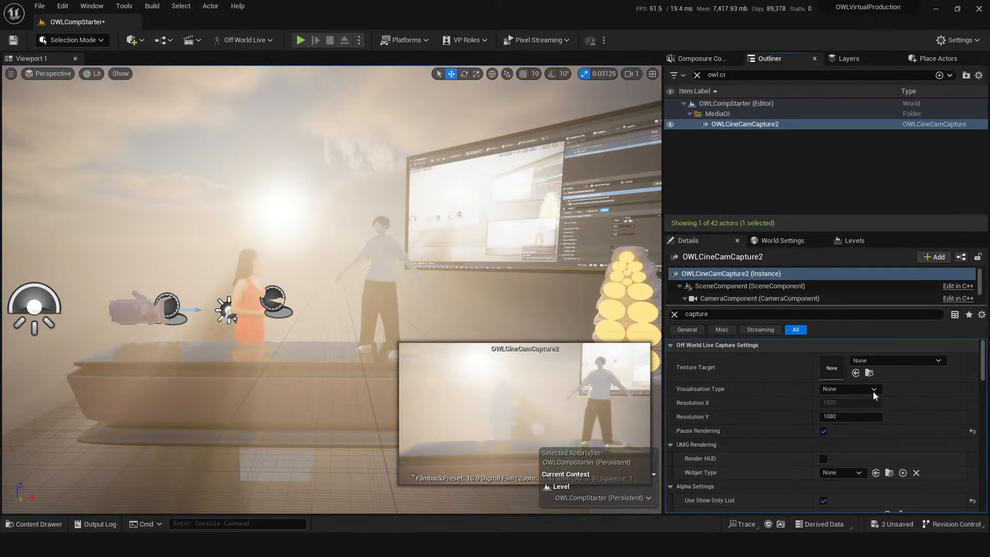
{"action": "left_click", "coordinate": [897, 360]}
{"action": "left_click", "coordinate": [893, 303]}
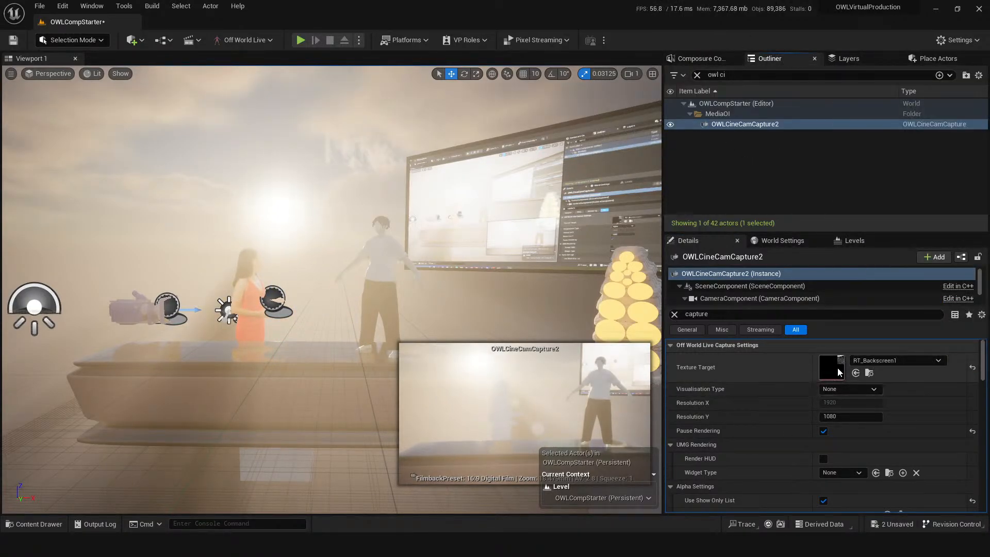
- Set OWLCineCamCapture2's Texture Target to TilingTexturePreview and turn off Pause Rendering
{"action": "left_click", "coordinate": [887, 360]}
{"action": "scroll", "coordinate": [902, 292], "scroll_direction": "down", "scroll_amount": 3}
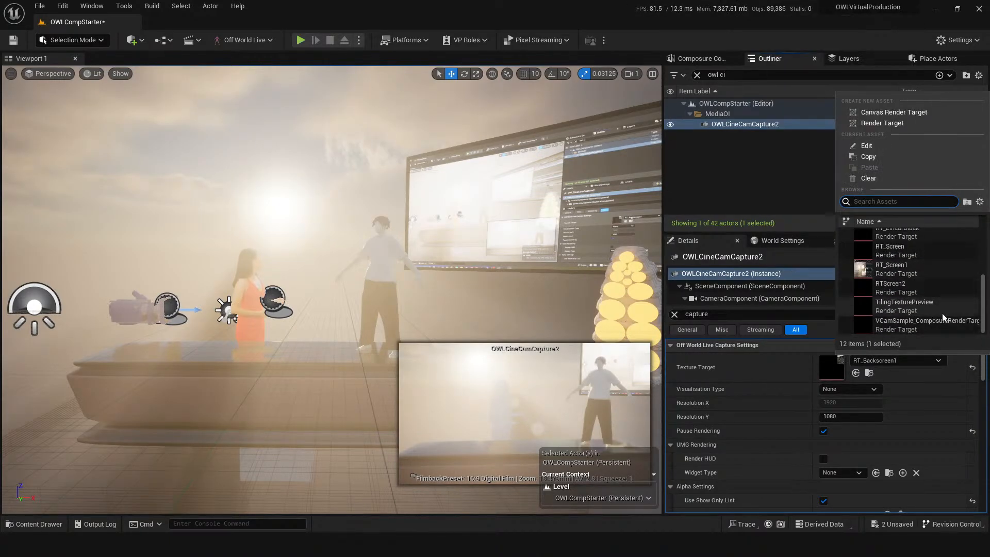
{"action": "left_click", "coordinate": [900, 302]}
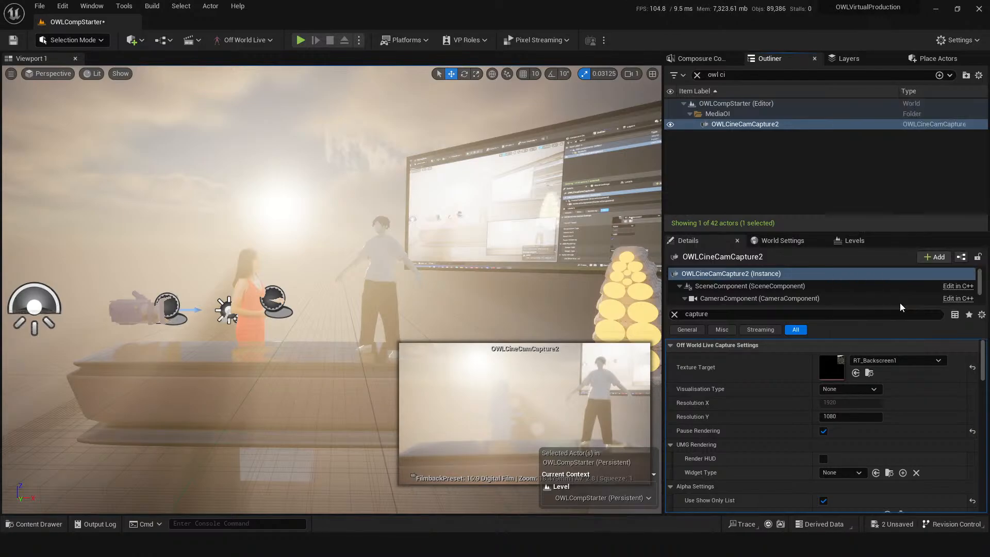
{"action": "left_click", "coordinate": [823, 431]}
- Preview the TilingTexturePreview render target with its alpha channel shown, and shrink its window to uncover the scene and capture settings
{"action": "left_click_drag", "start_coordinate": [579, 262], "coordinate": [483, 81]}
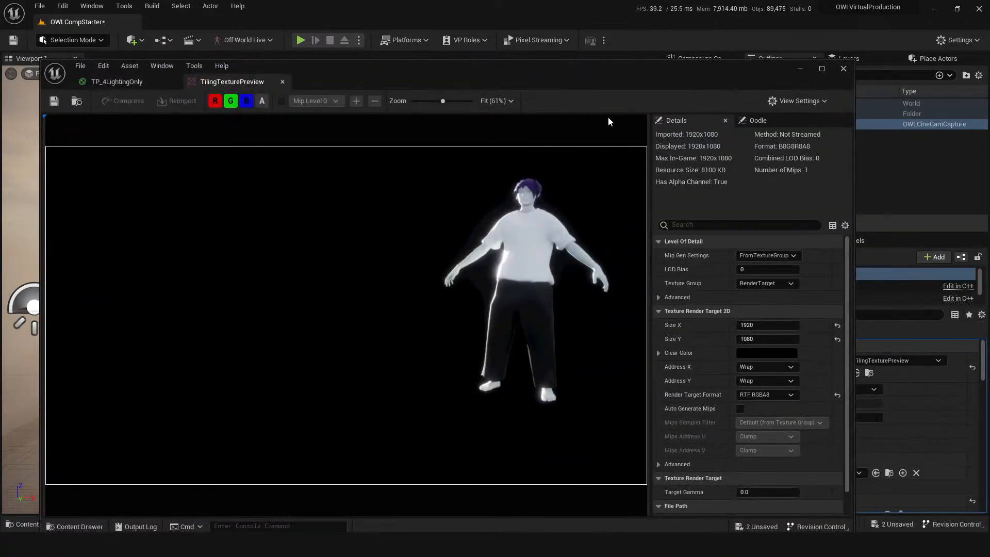
{"action": "left_click", "coordinate": [262, 100]}
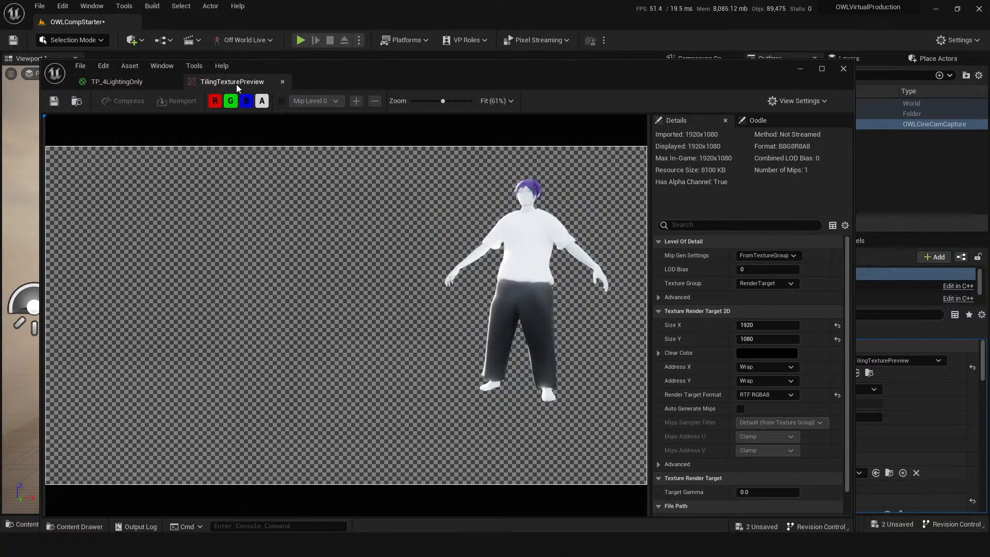
{"action": "left_click_drag", "start_coordinate": [41, 59], "coordinate": [289, 267]}
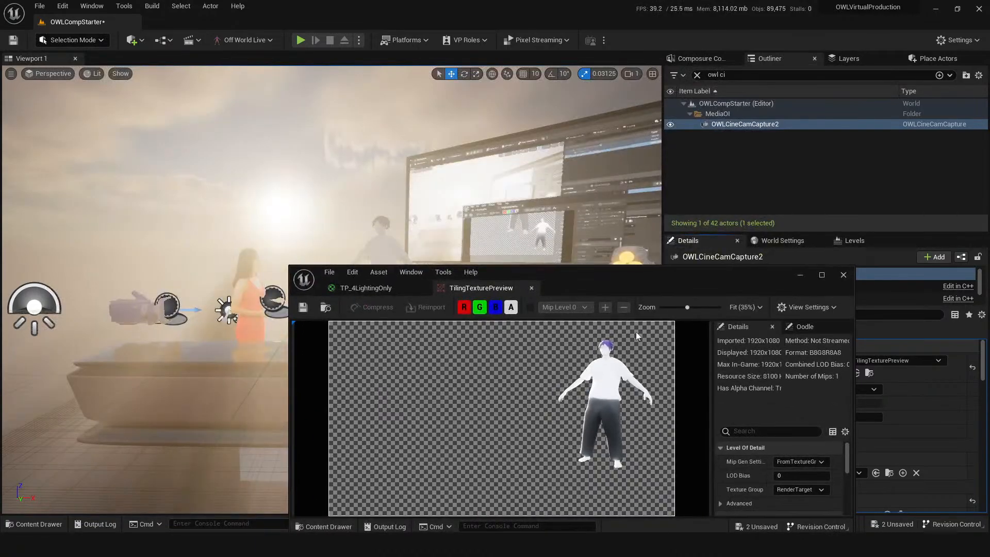
{"action": "left_click_drag", "start_coordinate": [629, 287], "coordinate": [390, 132]}
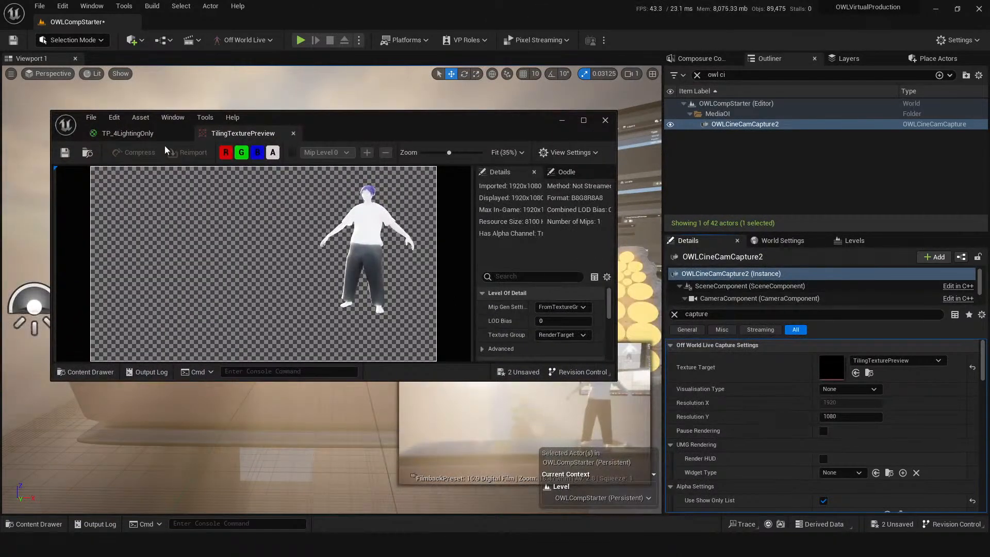
- Switch the viewport to look through the OWLCineCamCapture2 camera
{"action": "right_click_drag", "start_coordinate": [311, 445], "coordinate": [367, 460]}
{"action": "left_click", "coordinate": [27, 75]}
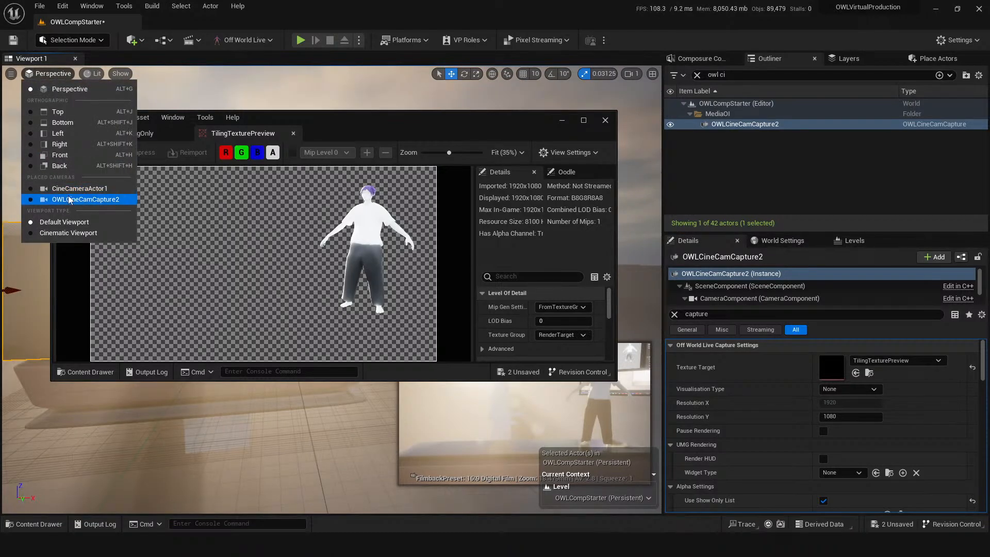
{"action": "left_click", "coordinate": [70, 199]}
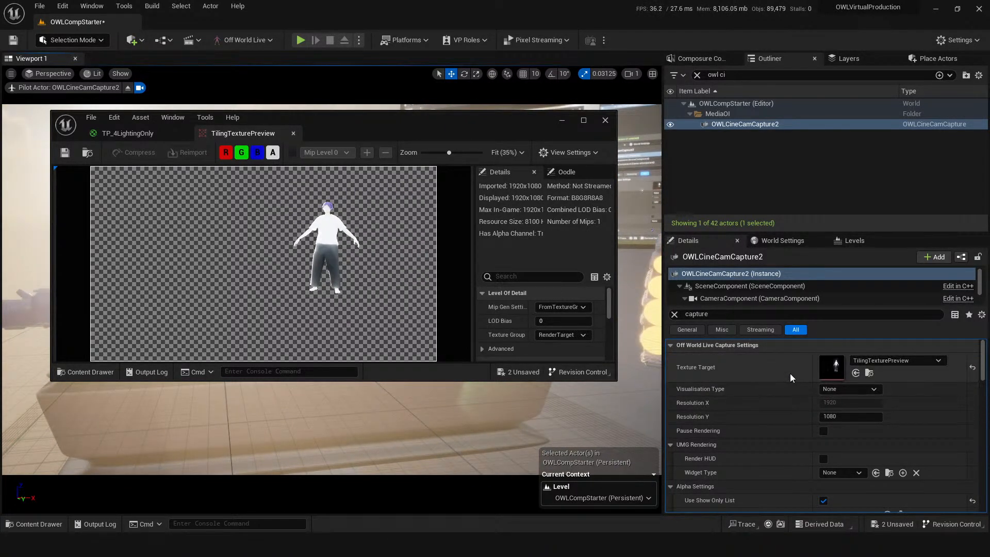
- Close the TilingTexturePreview texture and re-enable Pause Rendering on OWLCineCamCapture2
{"action": "left_click", "coordinate": [294, 134]}
{"action": "left_click", "coordinate": [824, 431]}
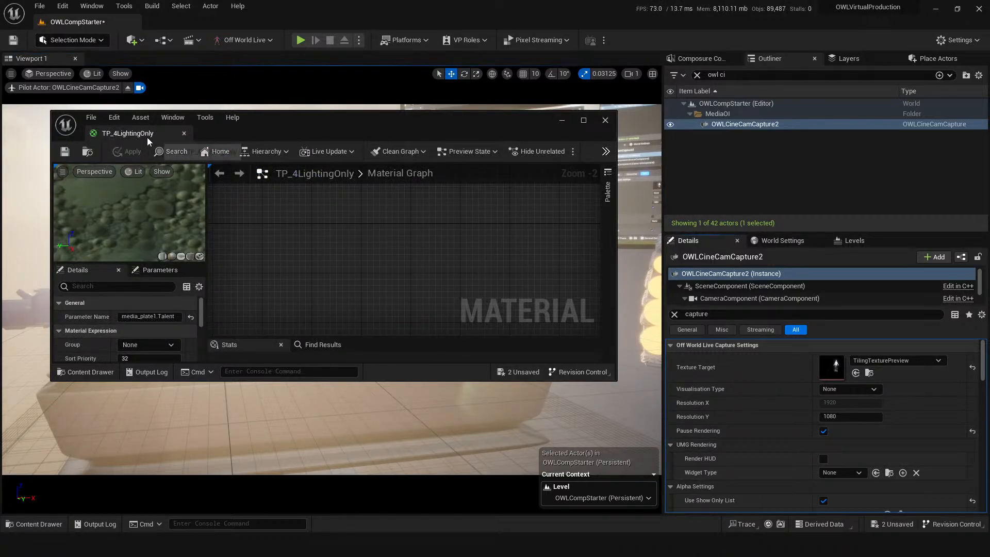
- Dock the TP_4LightingOnly material editor into the main editor window and return to the OWLCompStarter level
{"action": "left_click_drag", "start_coordinate": [147, 137], "coordinate": [180, 21]}
{"action": "left_click", "coordinate": [70, 25]}
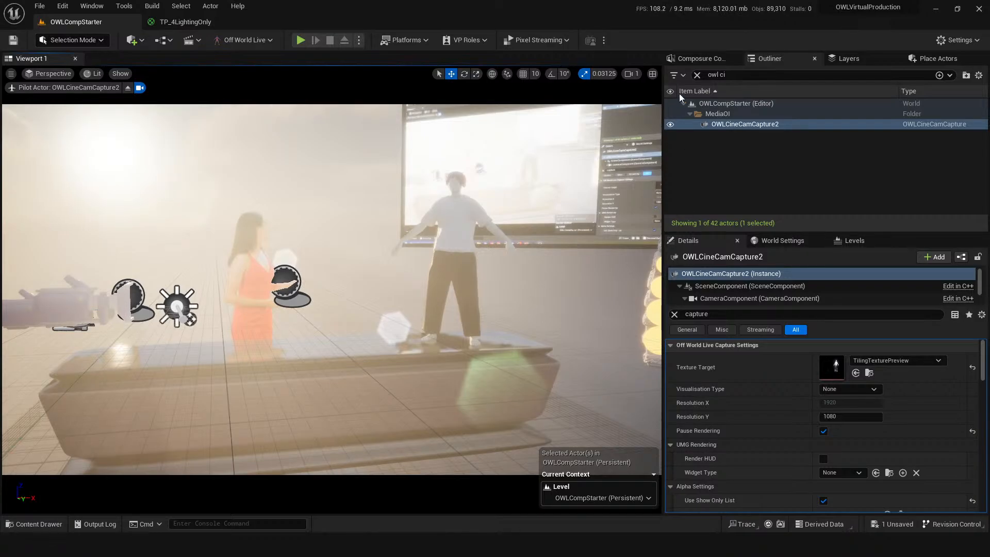
- Clear the Outliner search and look over the media_plate1, Matte and Talent elements in the Composure compositing list
{"action": "left_click", "coordinate": [698, 75]}
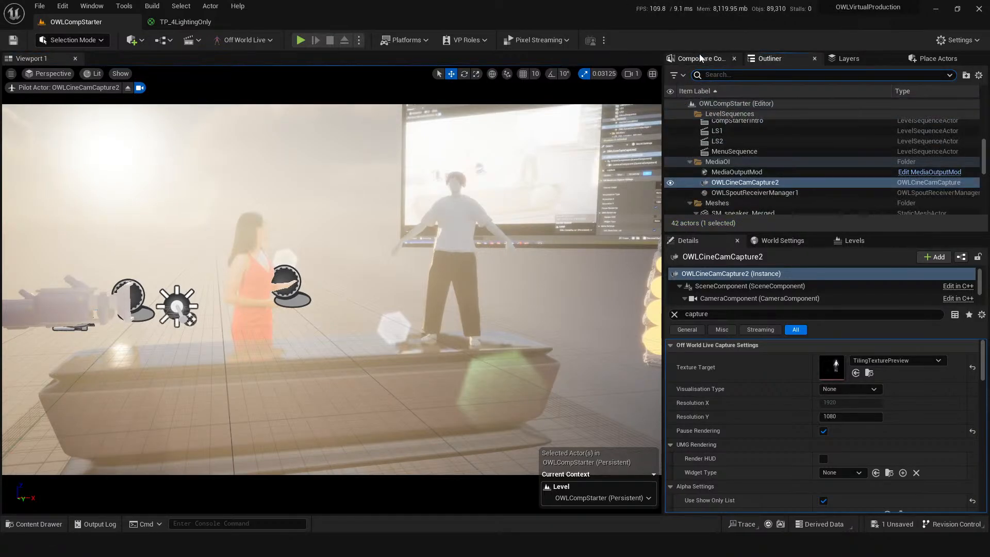
{"action": "left_click", "coordinate": [700, 56]}
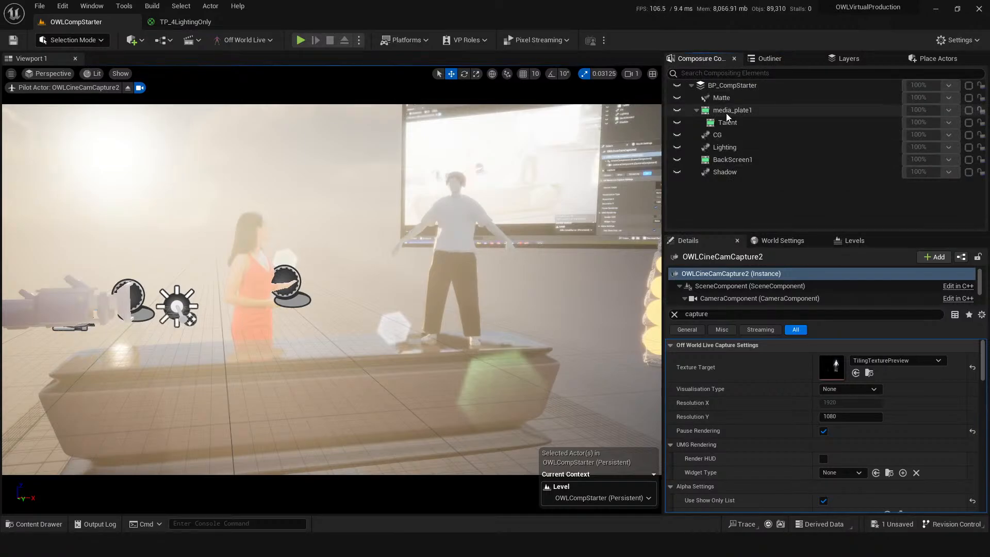
{"action": "left_click", "coordinate": [727, 112]}
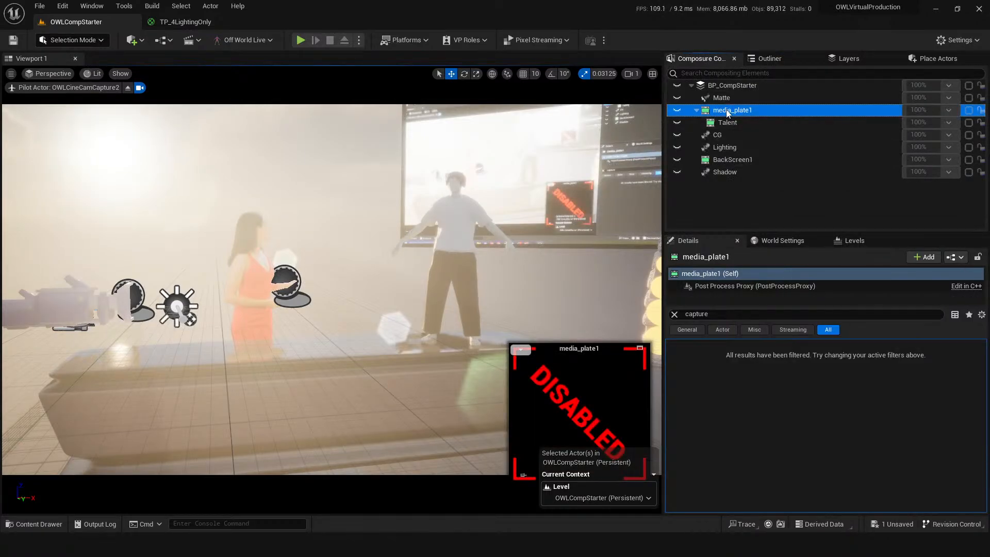
{"action": "left_click", "coordinate": [677, 98]}
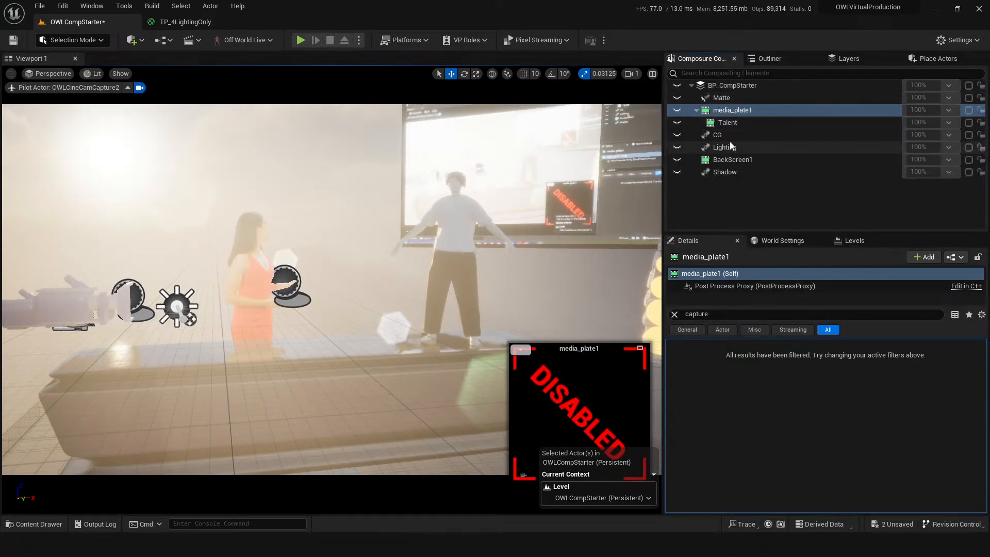
{"action": "left_click", "coordinate": [728, 122]}
- Clear the property filter on BP_CompStarter and expand TransformPass_0 to examine its compositing material
{"action": "left_click", "coordinate": [722, 84]}
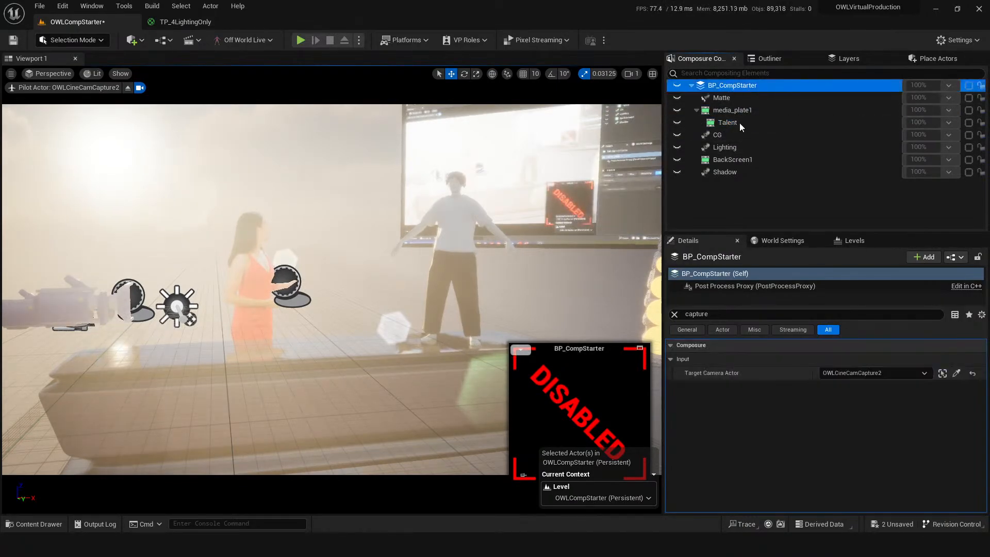
{"action": "left_click", "coordinate": [674, 316]}
{"action": "scroll", "coordinate": [753, 418], "scroll_direction": "down", "scroll_amount": 3}
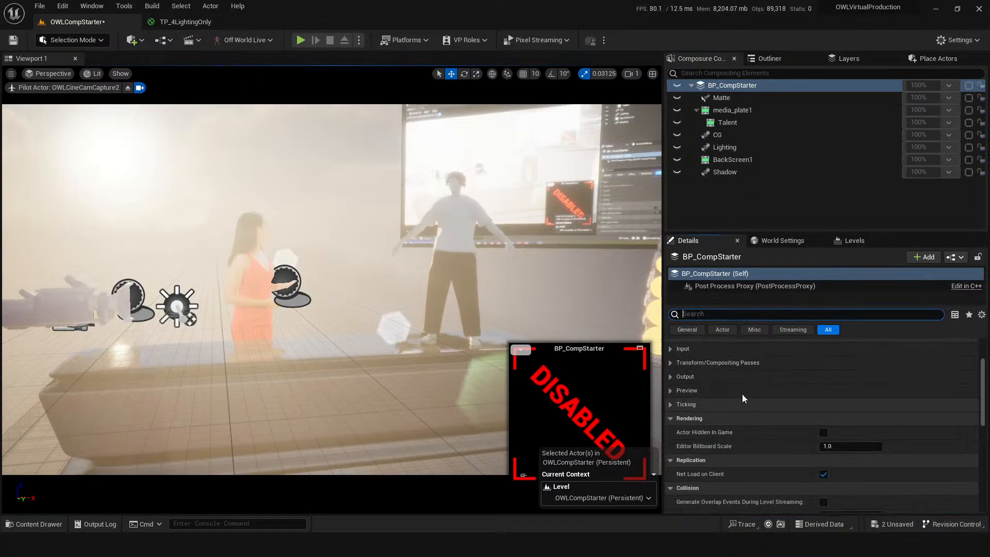
{"action": "left_click", "coordinate": [671, 363]}
{"action": "left_click", "coordinate": [679, 376]}
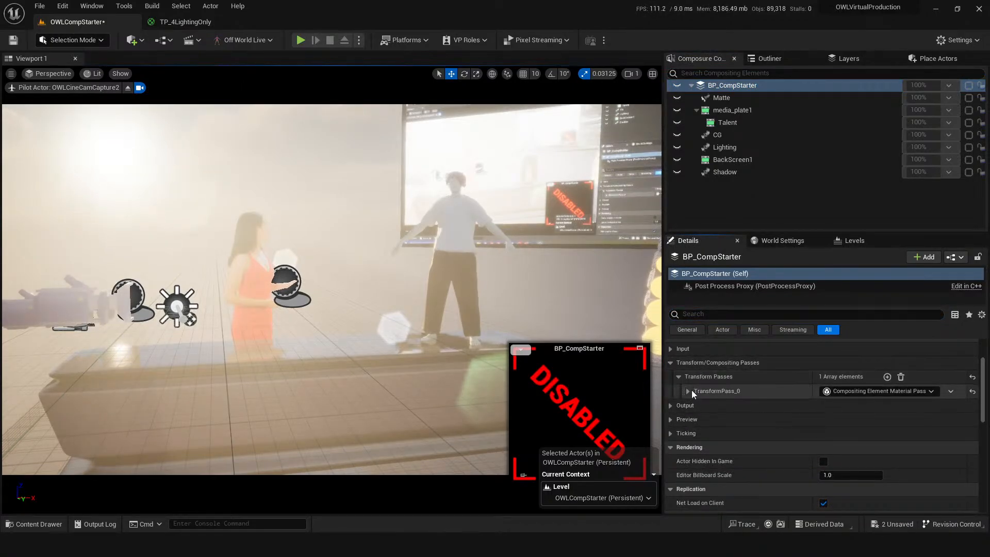
{"action": "left_click", "coordinate": [688, 391]}
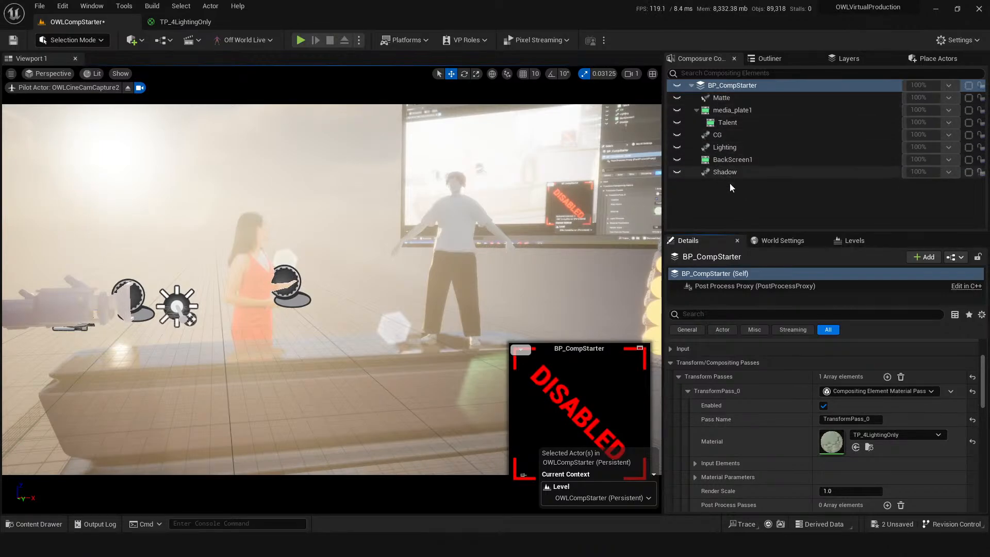
- Turn on rendering for the BackScreen1 compositing element
{"action": "left_click", "coordinate": [730, 159]}
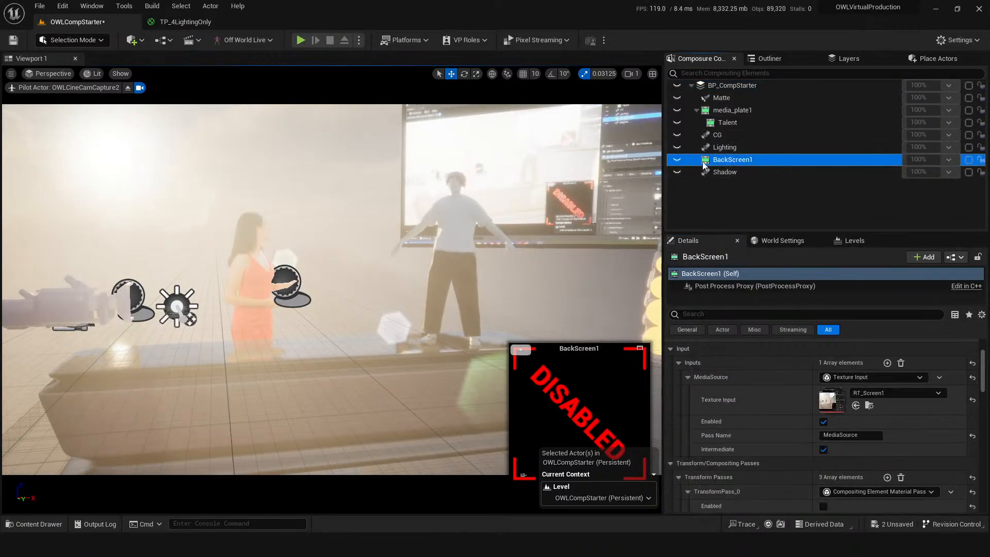
{"action": "left_click", "coordinate": [677, 161]}
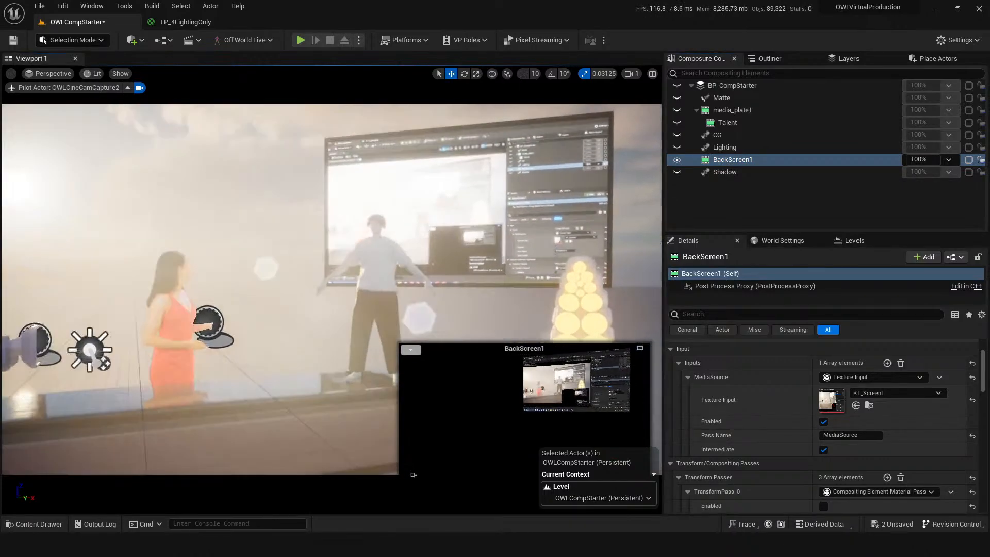
- Enable BackScreen1's PP_HueSaturation transform pass, lower its Saturation to 0.577947, and disable the pass again
{"action": "scroll", "coordinate": [750, 458], "scroll_direction": "down", "scroll_amount": 4}
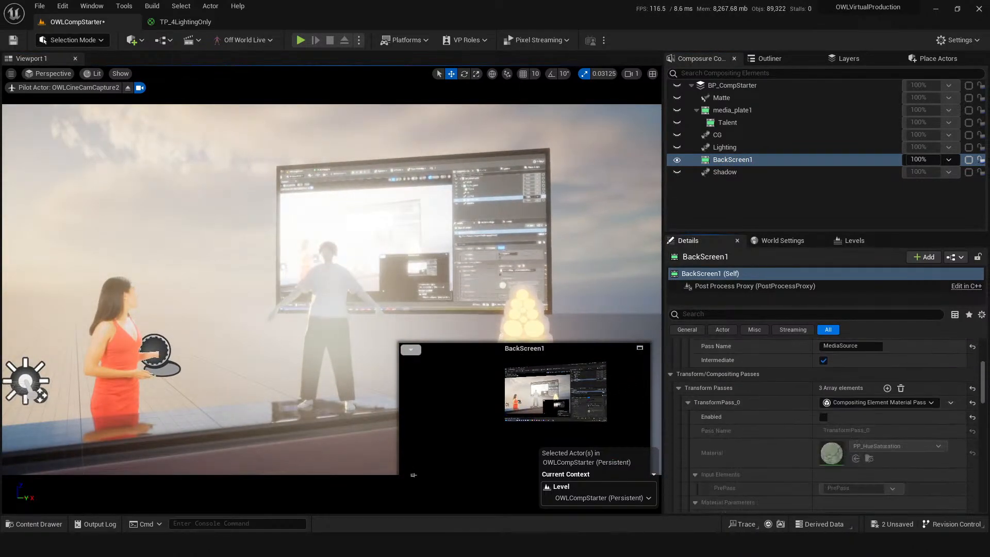
{"action": "scroll", "coordinate": [799, 443], "scroll_direction": "down", "scroll_amount": 3}
{"action": "left_click", "coordinate": [823, 364]}
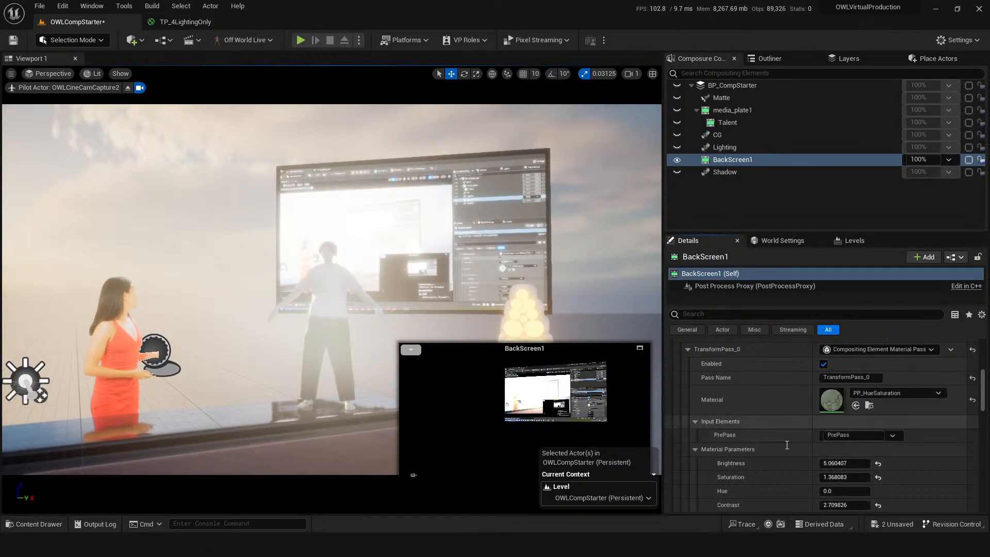
{"action": "left_click_drag", "start_coordinate": [846, 478], "coordinate": [820, 478]}
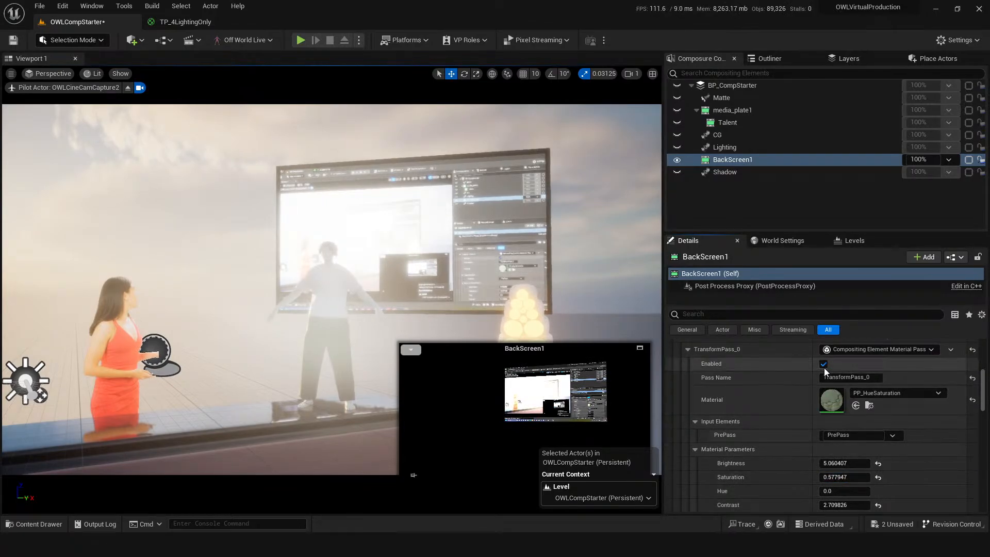
{"action": "left_click", "coordinate": [823, 364]}
{"action": "scroll", "coordinate": [743, 382], "scroll_direction": "up", "scroll_amount": 1}
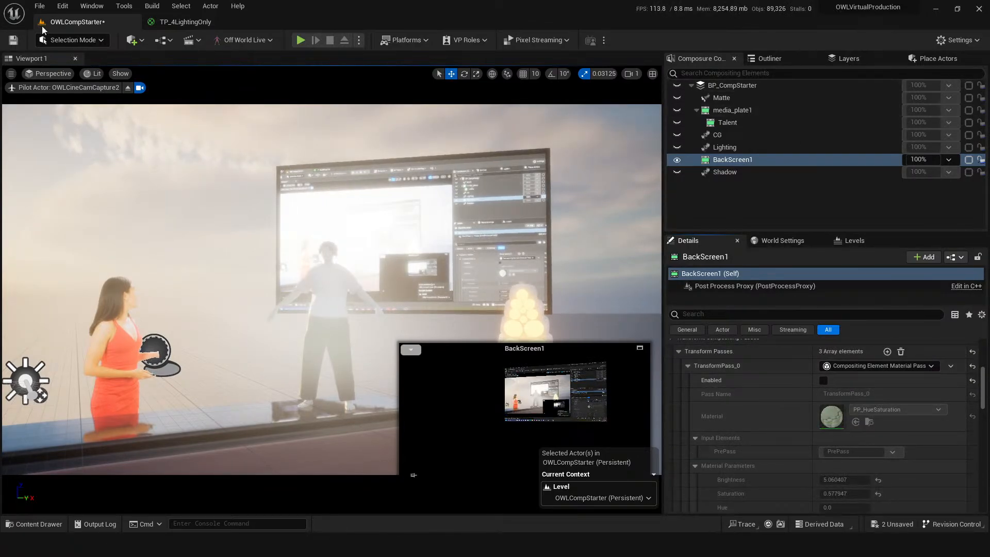
- Save the OWLCompStarter level, reframe the piloted camera's view of the presenter and back screen, and save again
{"action": "left_click", "coordinate": [14, 40]}
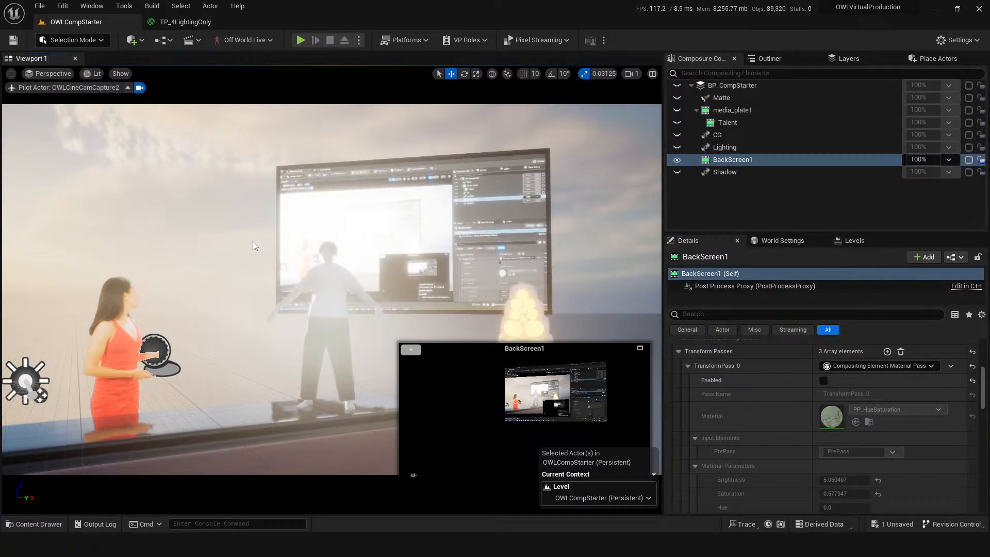
{"action": "mouse_move", "coordinate": [313, 265]}
{"action": "left_mouse_down"}
{"action": "mouse_move", "coordinate": [325, 315]}
{"action": "mouse_move", "coordinate": [328, 302]}
{"action": "mouse_move", "coordinate": [302, 266]}
{"action": "left_mouse_up"}
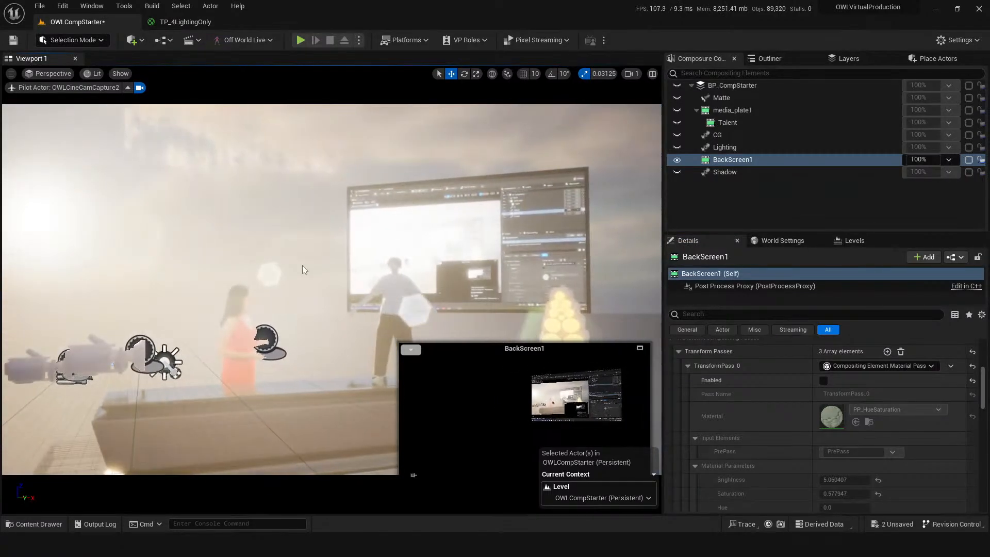
{"action": "key", "text": "ctrl+s"}
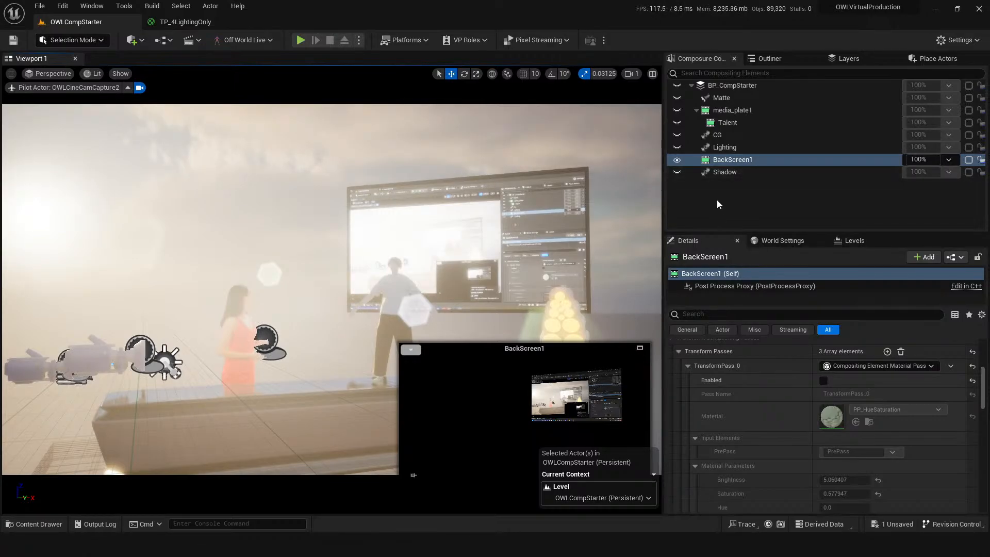
- Try a different framing through the piloted OWLCineCamCapture2 and undo the last two changes
{"action": "scroll", "coordinate": [687, 436], "scroll_direction": "down", "scroll_amount": 5}
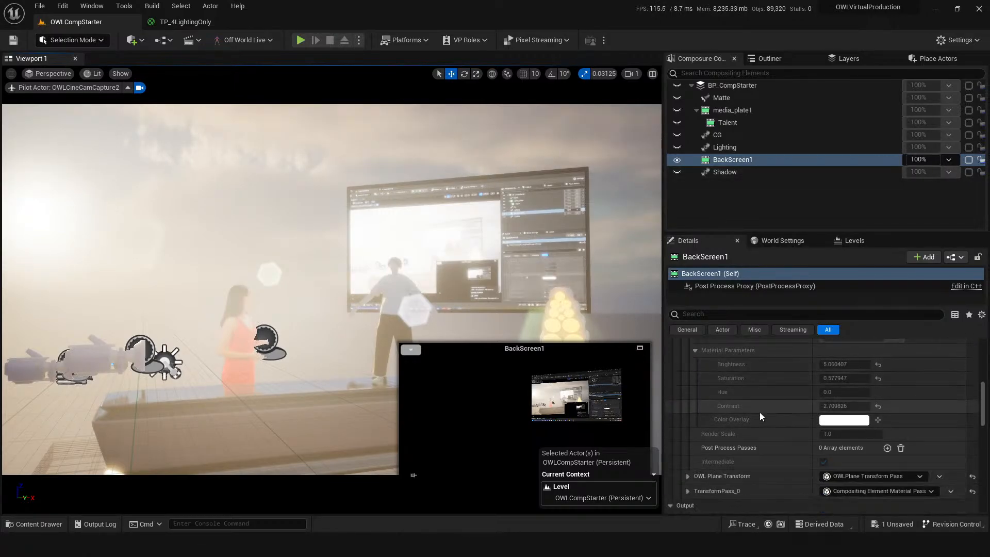
{"action": "right_click_drag", "start_coordinate": [330, 279], "coordinate": [351, 299]}
{"action": "key", "text": "ctrl+z"}
{"action": "key", "text": "ctrl+z"}
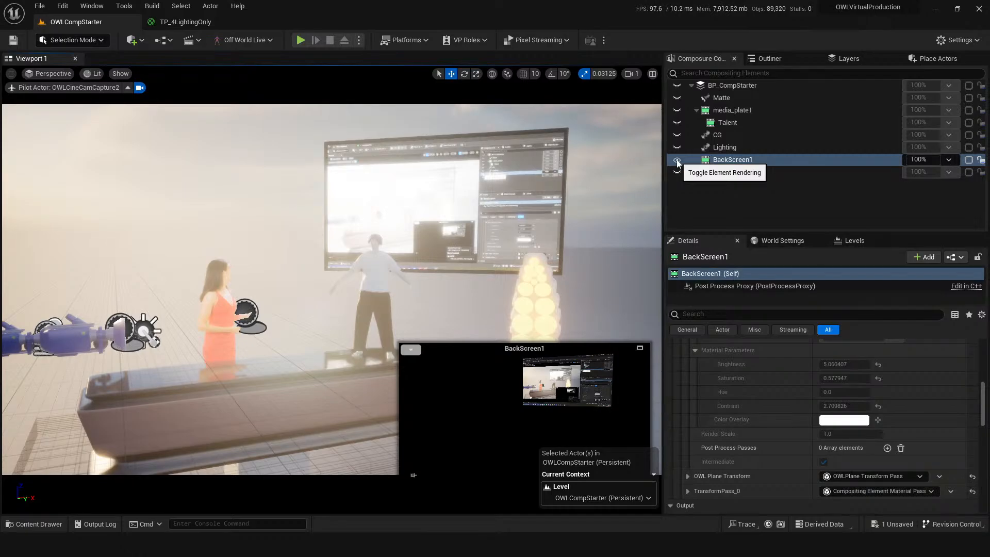
- Toggle BackScreen1's element rendering and reframe the piloted camera on the characters and back screen
{"action": "left_click", "coordinate": [677, 160]}
{"action": "right_click_drag", "start_coordinate": [409, 192], "coordinate": [395, 219]}
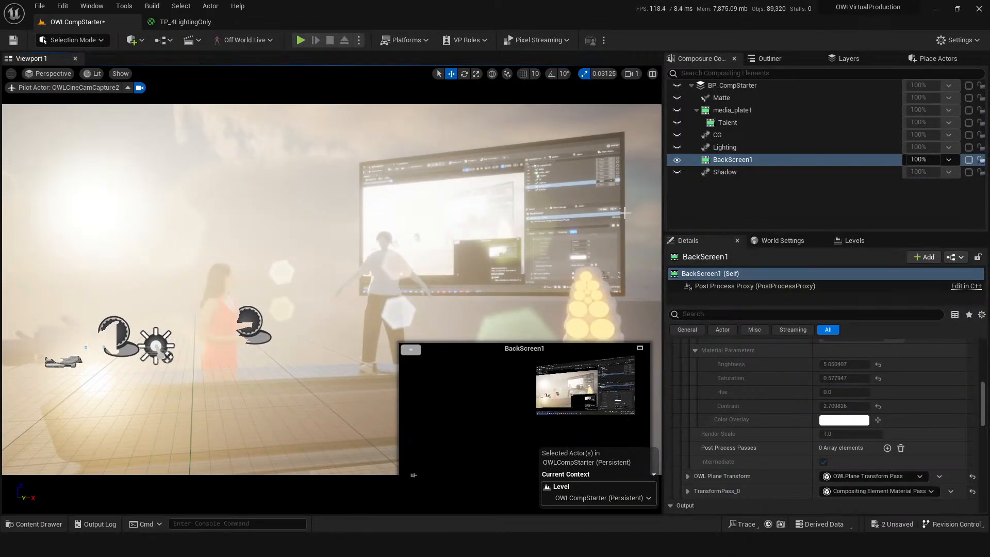
- Stop piloting OWLCineCamCapture2, frame the desk, characters and back screen in the free perspective view, clear the selection and save the level
{"action": "right_click_drag", "start_coordinate": [628, 227], "coordinate": [630, 227]}
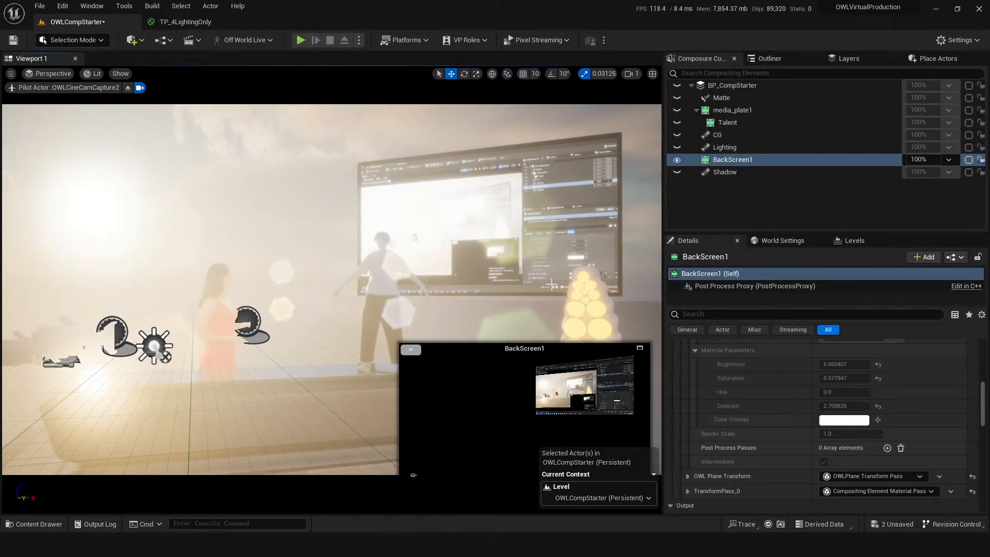
{"action": "left_click", "coordinate": [127, 89]}
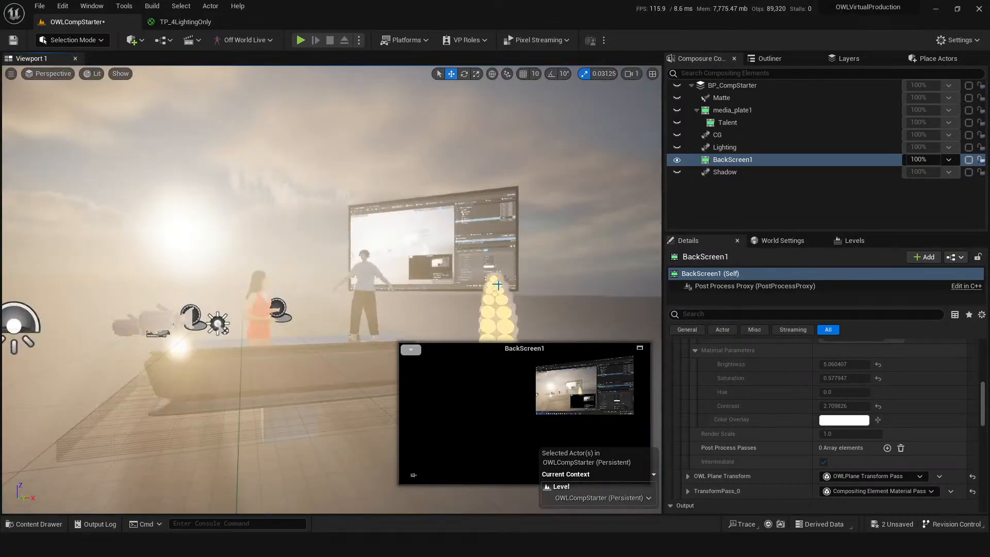
{"action": "left_click_drag", "start_coordinate": [318, 342], "coordinate": [324, 320]}
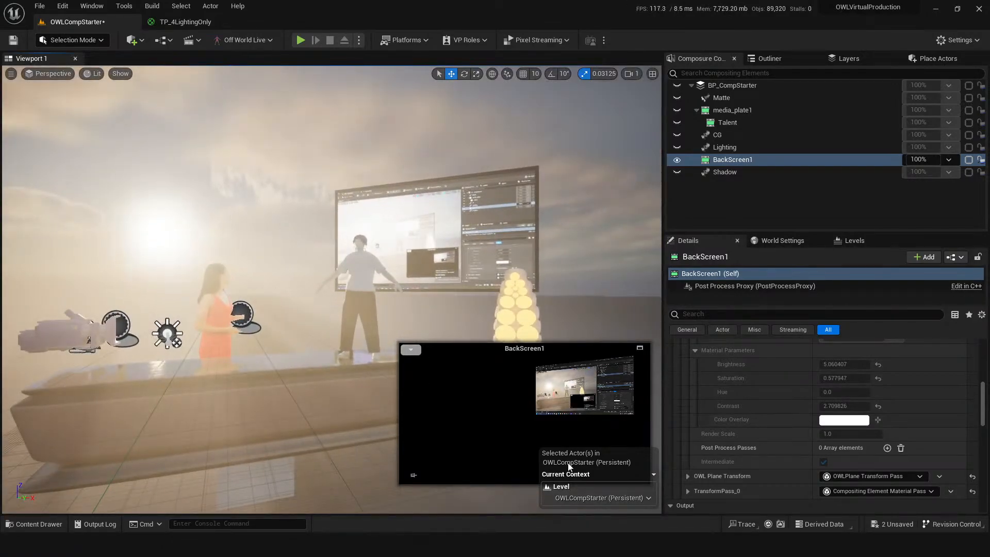
{"action": "left_click", "coordinate": [588, 275]}
{"action": "key", "text": "ctrl+s"}
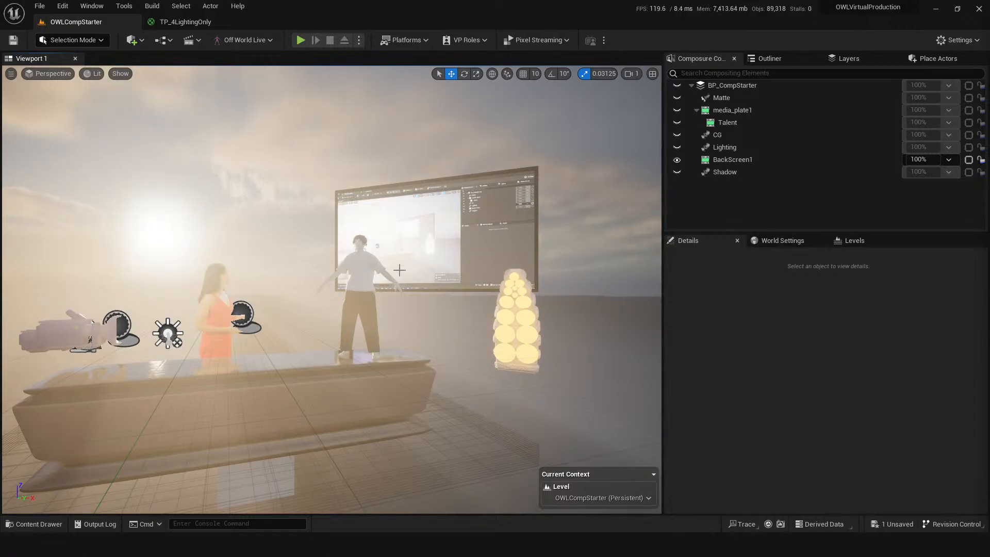
- Select the BackScreen1 element and turn on element rendering for Lighting, CG, Talent and media_plate1
{"action": "mouse_move", "coordinate": [398, 270]}
{"action": "left_mouse_down"}
{"action": "mouse_move", "coordinate": [398, 361]}
{"action": "mouse_move", "coordinate": [398, 289]}
{"action": "left_mouse_up"}
{"action": "right_click_drag", "start_coordinate": [398, 269], "coordinate": [398, 297]}
{"action": "middle_click_drag", "start_coordinate": [419, 435], "coordinate": [383, 401]}
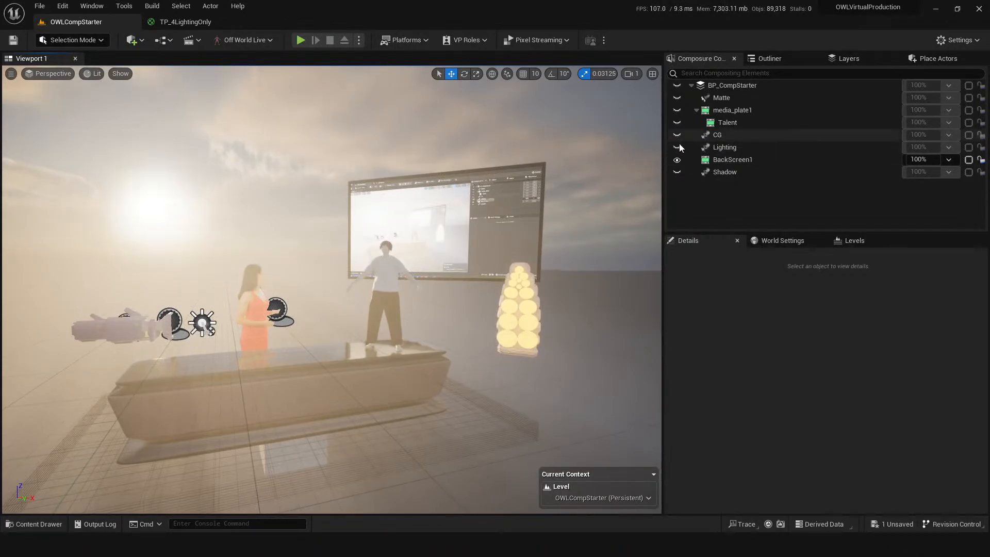
{"action": "left_click", "coordinate": [720, 86]}
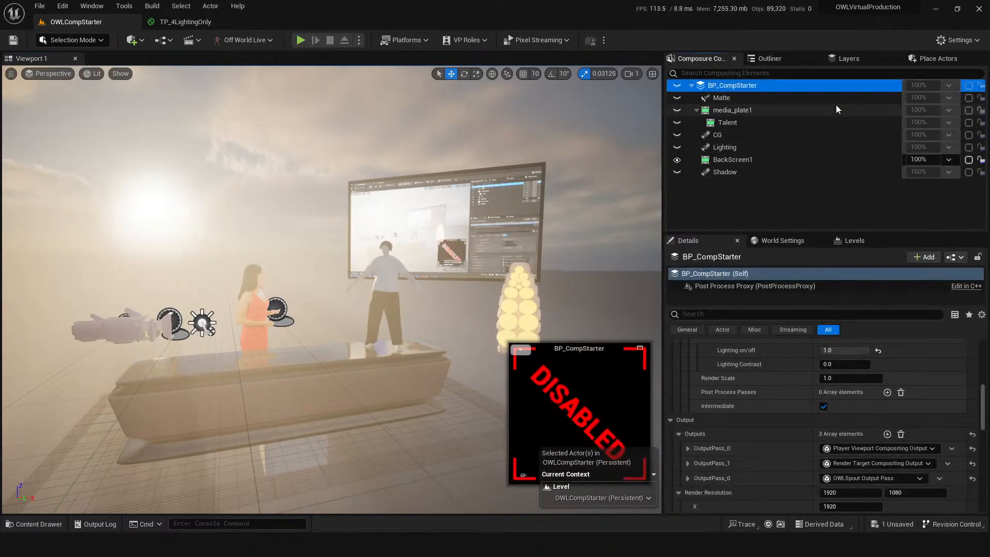
{"action": "left_click", "coordinate": [744, 160]}
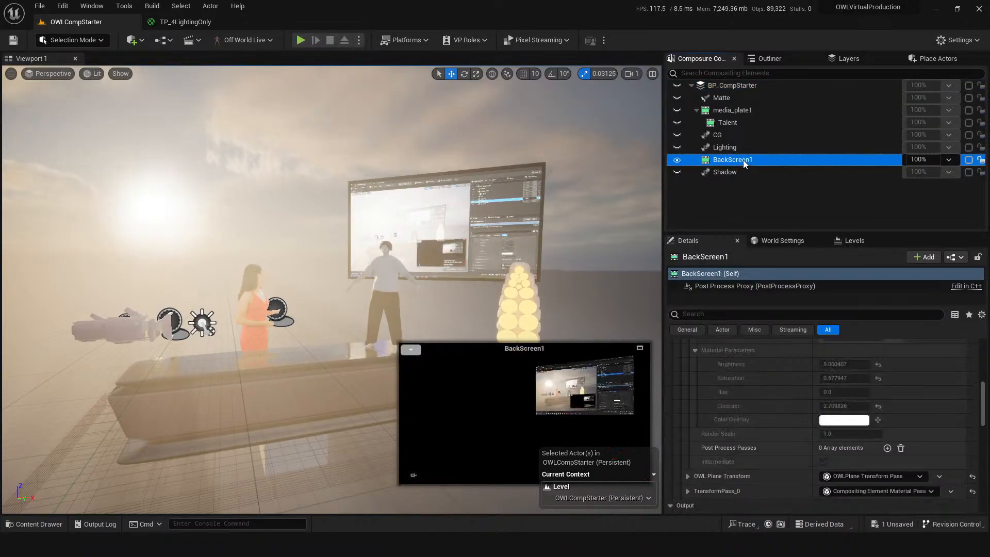
{"action": "left_click", "coordinate": [677, 147]}
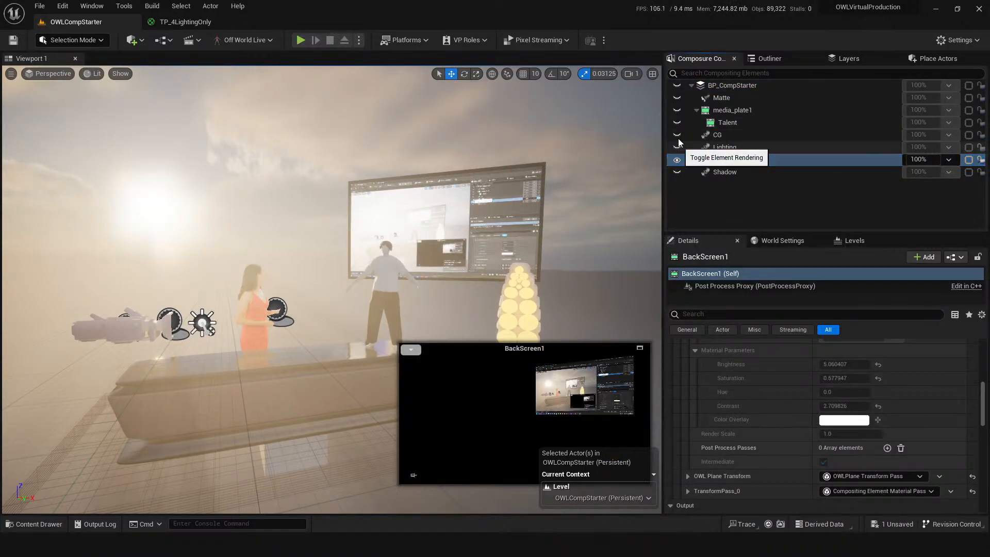
{"action": "left_click", "coordinate": [677, 135]}
{"action": "left_click", "coordinate": [677, 123]}
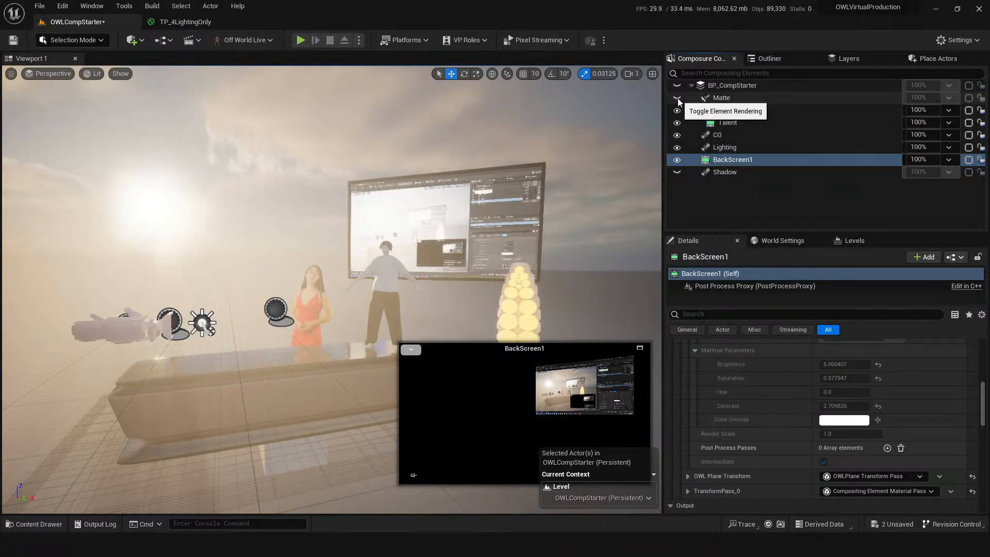
{"action": "left_click", "coordinate": [677, 111]}
- Turn off element rendering for media_plate1, Talent, CG, Lighting and BackScreen1
{"action": "left_click", "coordinate": [677, 110]}
{"action": "left_click", "coordinate": [677, 122]}
{"action": "left_click", "coordinate": [677, 135]}
{"action": "left_click", "coordinate": [677, 148]}
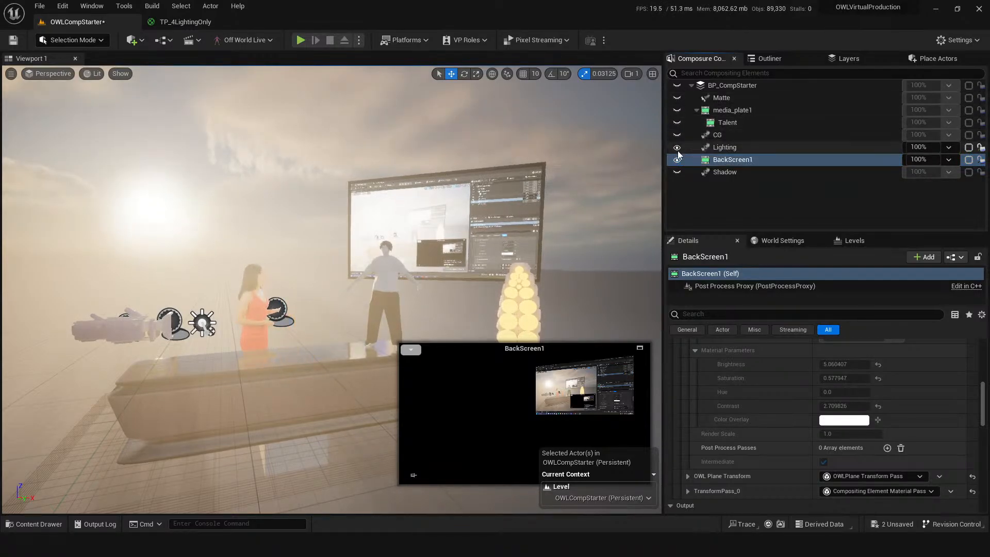
{"action": "left_click", "coordinate": [677, 160]}
- Select BP_CompStarter and open its transform pass material TP_4LightingOnly in the material editor
{"action": "left_click", "coordinate": [721, 86]}
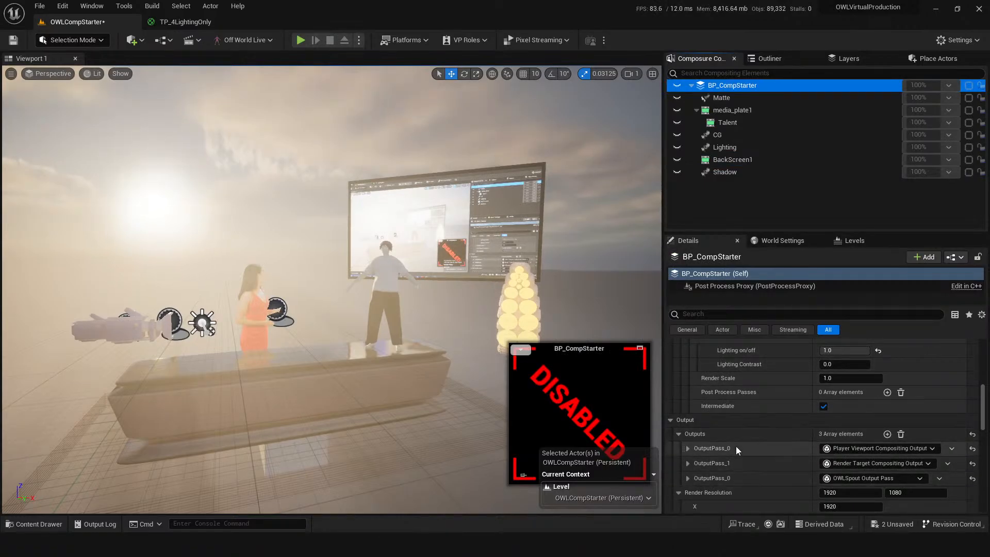
{"action": "scroll", "coordinate": [736, 453], "scroll_direction": "up", "scroll_amount": 5}
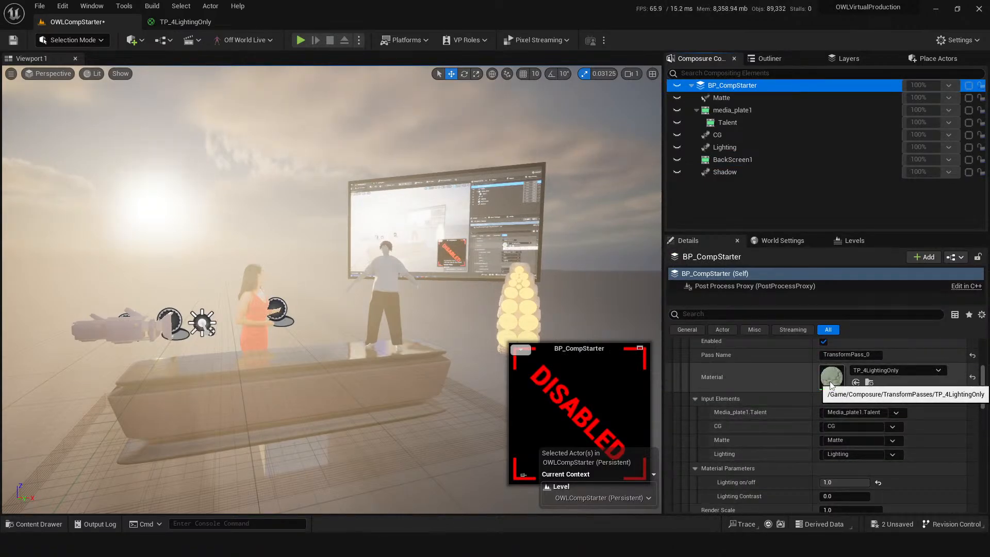
{"action": "left_click_drag", "start_coordinate": [465, 278], "coordinate": [403, 258], "text": "alt"}
{"action": "right_click_drag", "start_coordinate": [330, 351], "coordinate": [364, 352]}
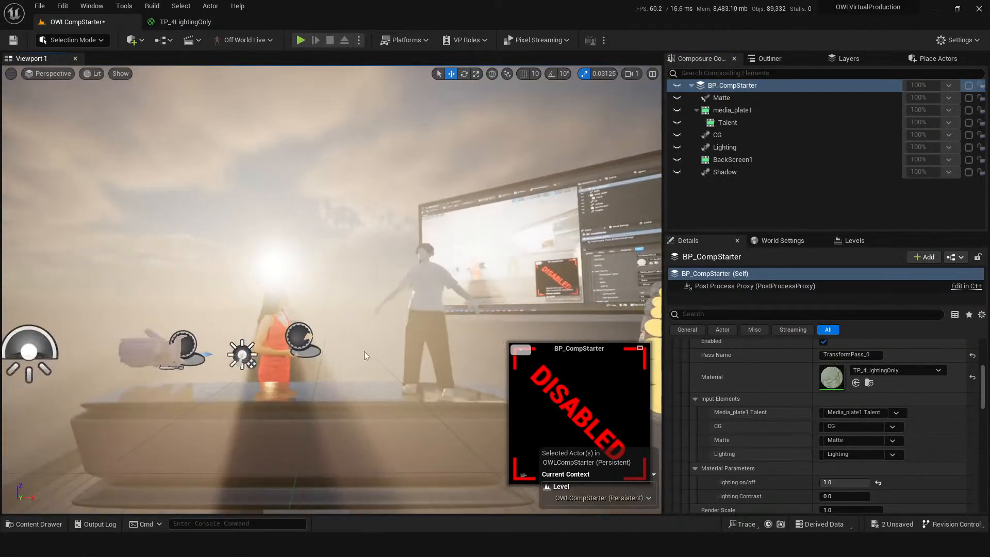
{"action": "double_click", "coordinate": [839, 379]}
- Trace the media_plate1.Talent node through the TP_4LightingOnly graph to the lighting overlay group and select the Lighting node
{"action": "right_click_drag", "start_coordinate": [642, 220], "coordinate": [553, 197]}
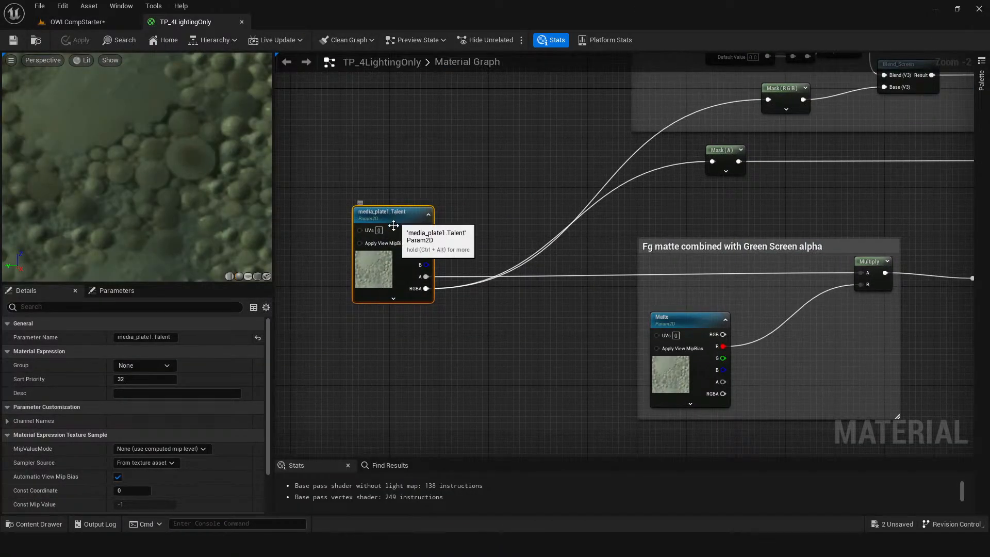
{"action": "right_click_drag", "start_coordinate": [501, 214], "coordinate": [469, 227]}
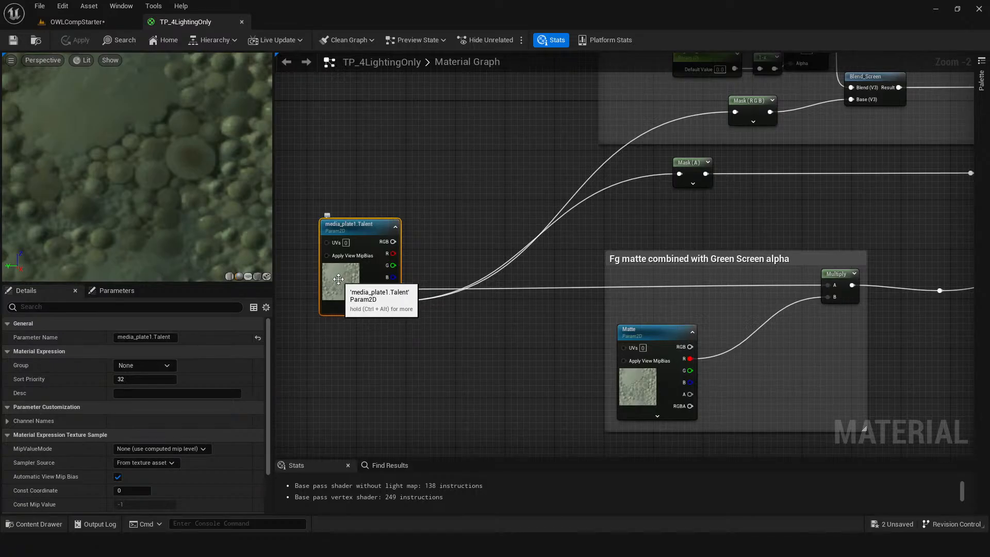
{"action": "mouse_move", "coordinate": [543, 248]}
{"action": "right_mouse_down"}
{"action": "mouse_move", "coordinate": [484, 294]}
{"action": "mouse_move", "coordinate": [482, 333]}
{"action": "right_mouse_up"}
{"action": "right_click_drag", "start_coordinate": [508, 266], "coordinate": [393, 347]}
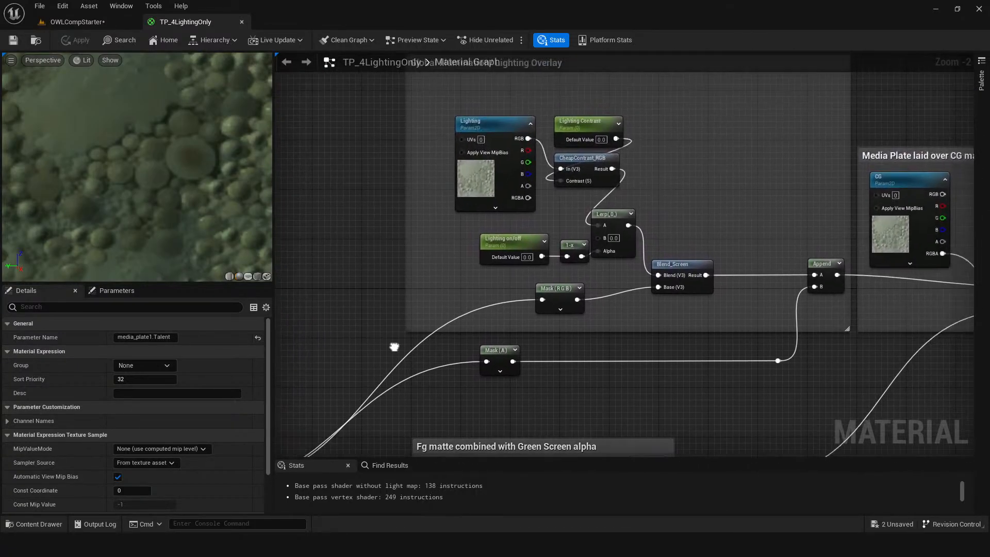
{"action": "left_click", "coordinate": [501, 182]}
- Return to OWLCompStarter and preview the Lighting element by turning its rendering on and off again
{"action": "left_click", "coordinate": [77, 22]}
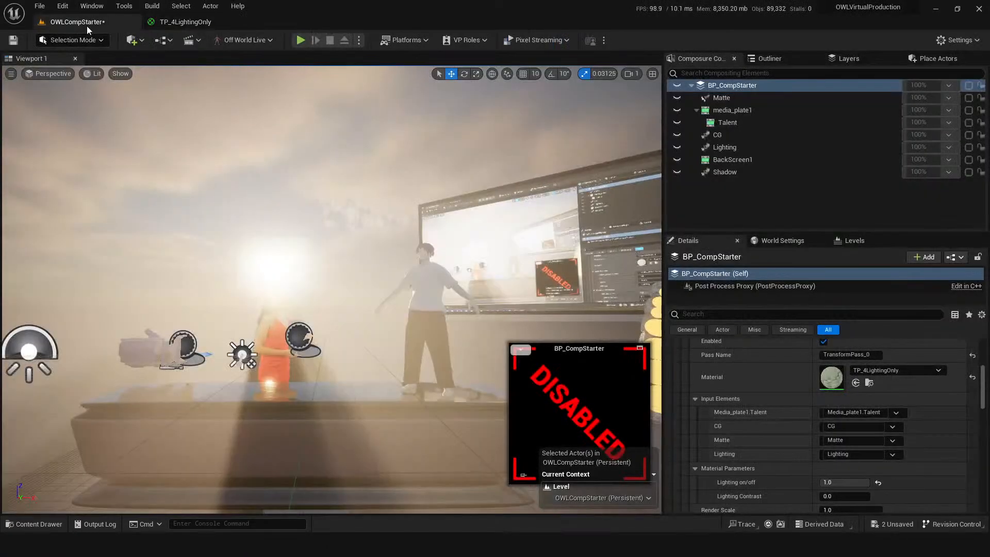
{"action": "left_click", "coordinate": [719, 147]}
{"action": "left_click", "coordinate": [677, 148]}
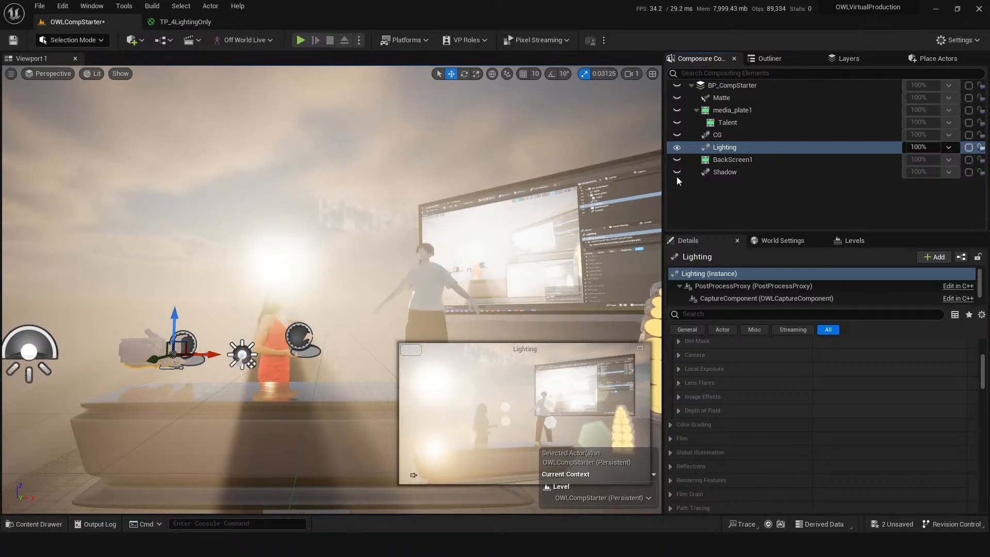
{"action": "left_click", "coordinate": [677, 148]}
- Examine in the TP_4LightingOnly graph how Lighting passes through CheapContrast_RGB and Blend_Screen into the Append and Over nodes
{"action": "left_click", "coordinate": [193, 23]}
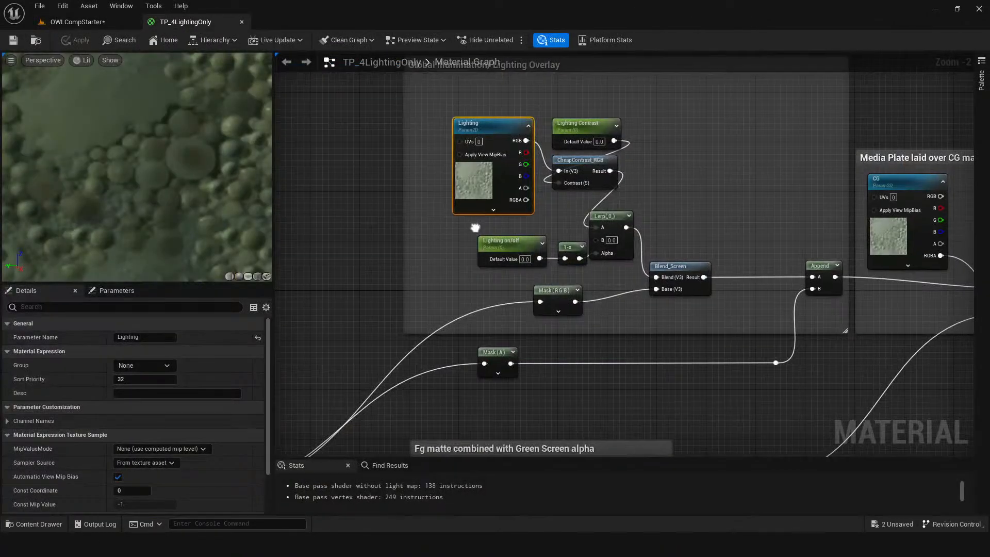
{"action": "scroll", "coordinate": [508, 153], "scroll_direction": "up", "scroll_amount": 1}
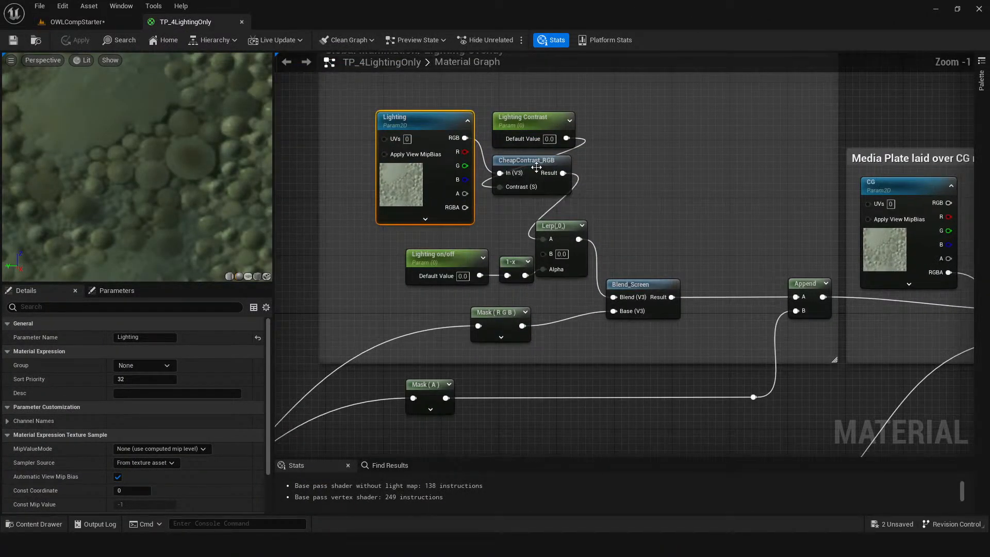
{"action": "left_click", "coordinate": [525, 187]}
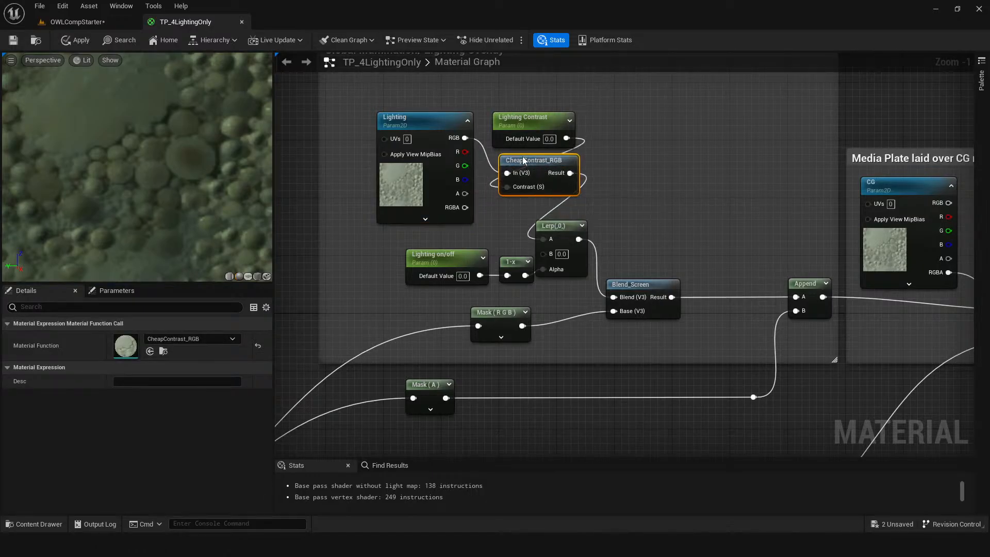
{"action": "left_click", "coordinate": [641, 285]}
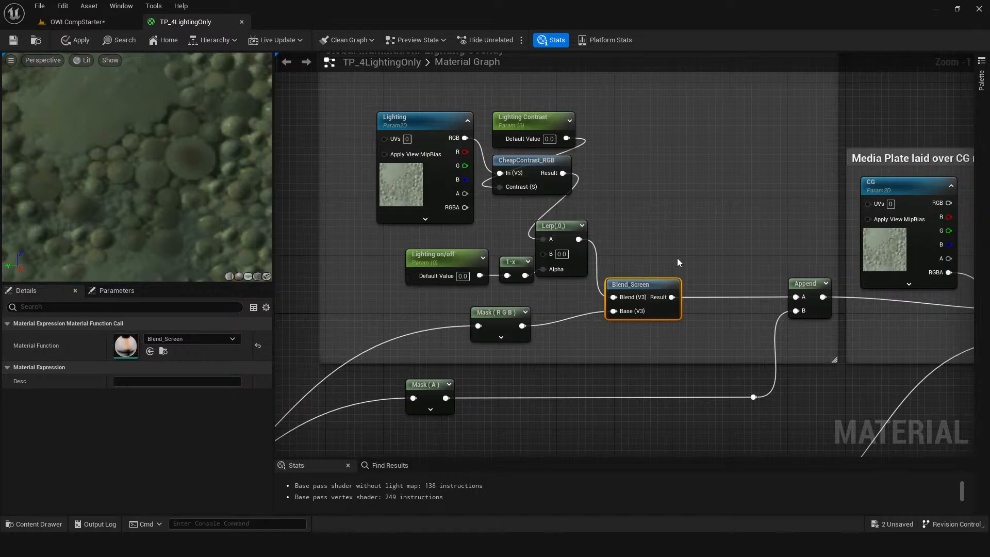
{"action": "right_click_drag", "start_coordinate": [730, 353], "coordinate": [642, 296]}
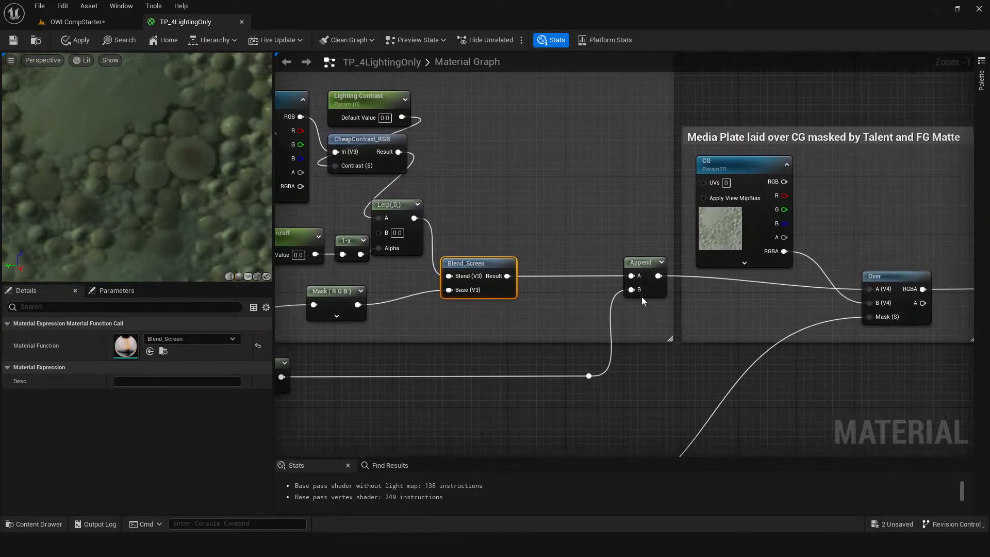
{"action": "right_click_drag", "start_coordinate": [526, 289], "coordinate": [586, 318]}
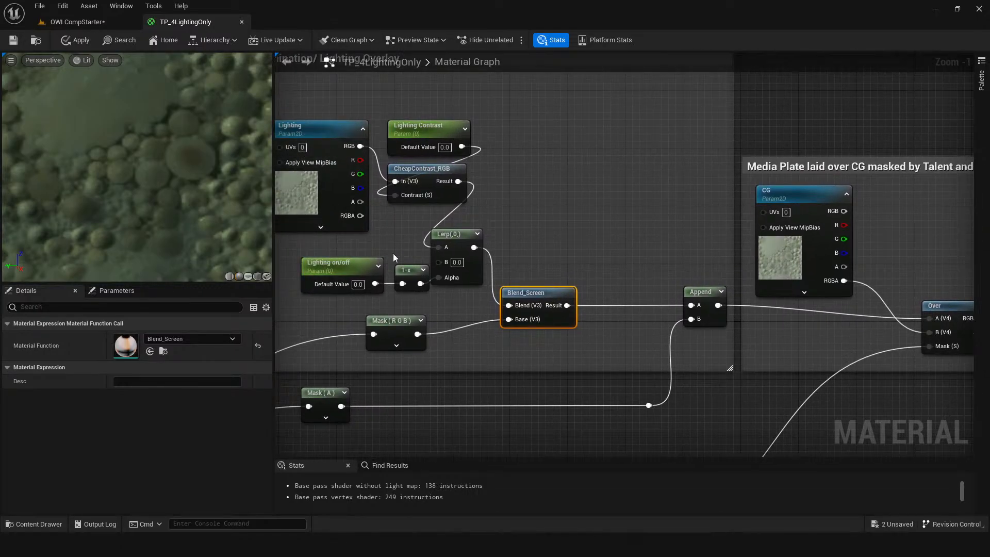
{"action": "scroll", "coordinate": [394, 257], "scroll_direction": "down", "scroll_amount": 3}
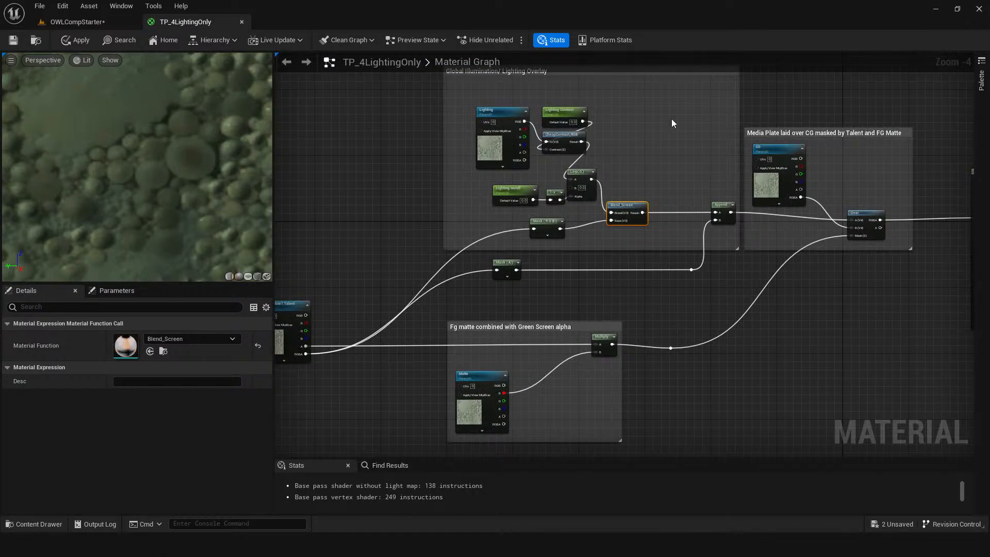
{"action": "scroll", "coordinate": [673, 123], "scroll_direction": "up", "scroll_amount": 2}
- Switch back to OWLCompStarter, turn on rendering of the Lighting and Talent elements, and select Talent
{"action": "left_click", "coordinate": [77, 22]}
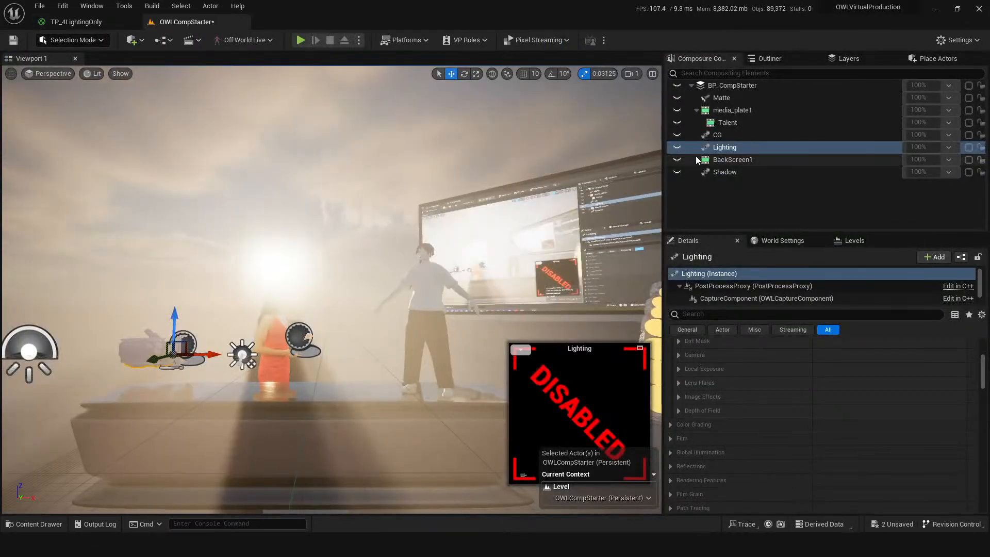
{"action": "left_click", "coordinate": [677, 148]}
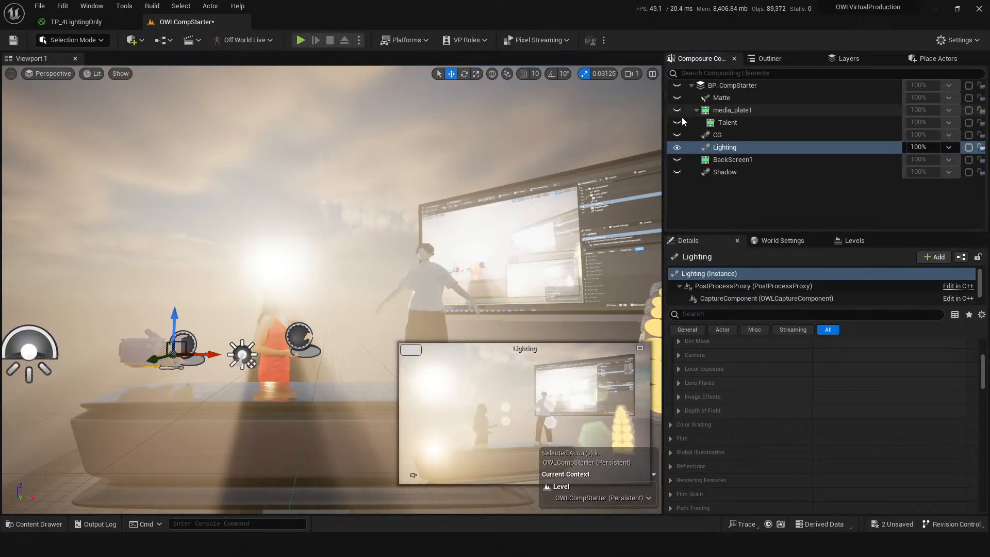
{"action": "left_click", "coordinate": [730, 122]}
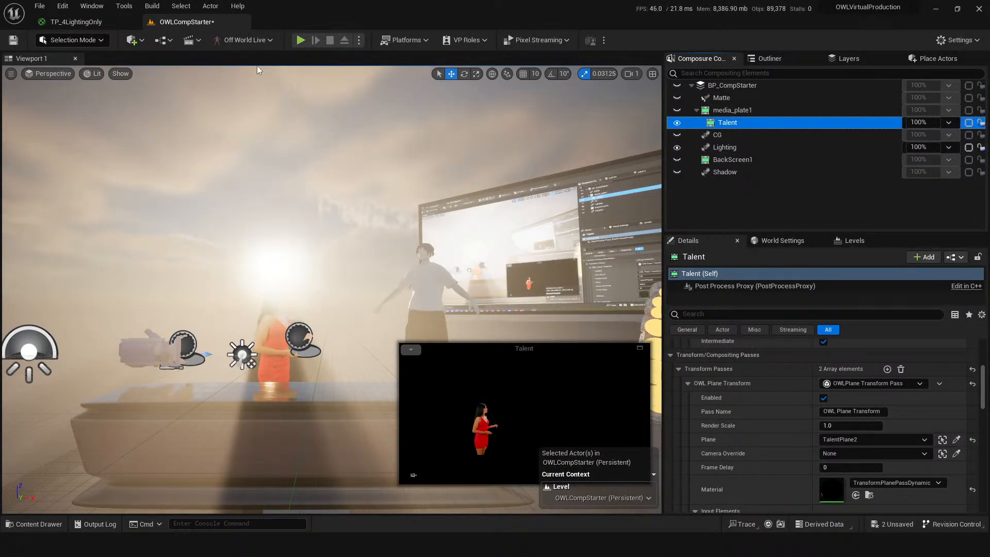
- Go back to the TP_4LightingOnly material and save it
{"action": "left_click", "coordinate": [105, 24]}
{"action": "scroll", "coordinate": [611, 277], "scroll_direction": "up", "scroll_amount": 2}
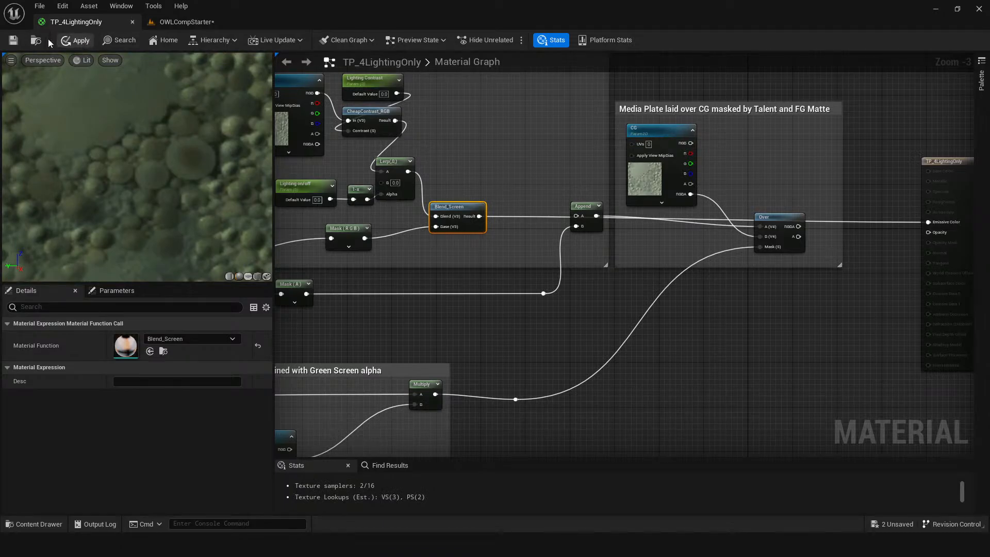
{"action": "left_click", "coordinate": [14, 41]}
- In OWLCompStarter, turn on rendering of media_plate1, Matte and BP_CompStarter, and select BP_CompStarter to preview the composite
{"action": "left_click", "coordinate": [181, 23]}
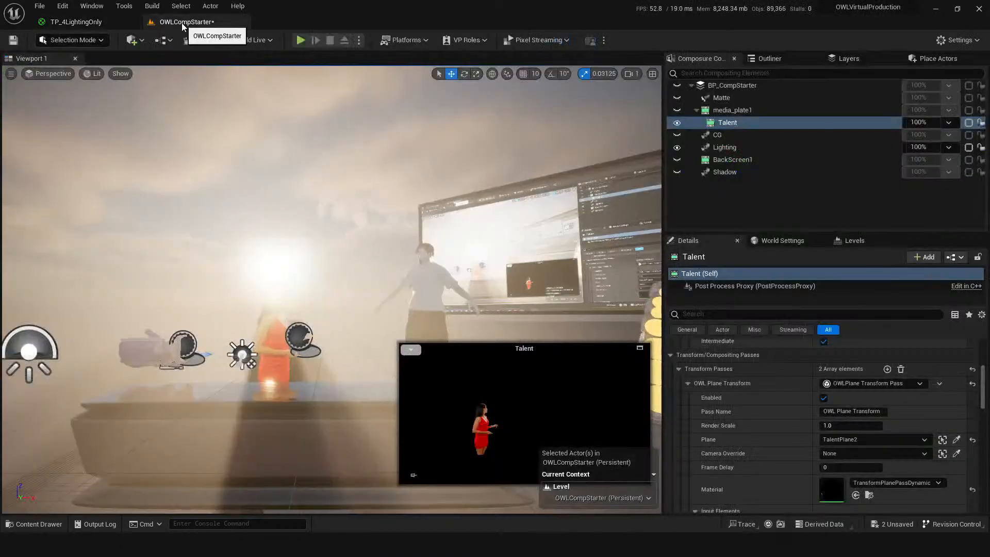
{"action": "left_click", "coordinate": [678, 110]}
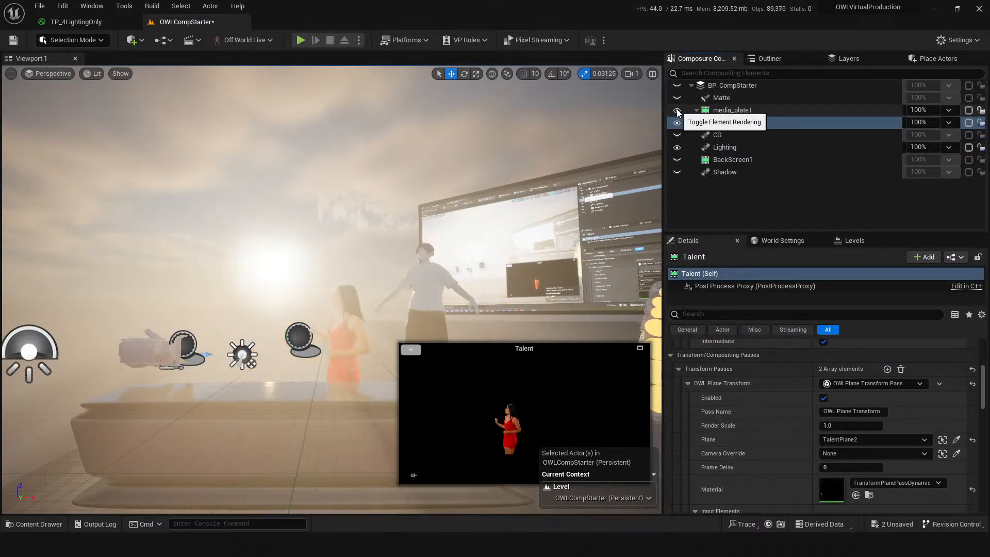
{"action": "left_click", "coordinate": [677, 98]}
{"action": "left_click", "coordinate": [677, 85]}
{"action": "left_click", "coordinate": [714, 85]}
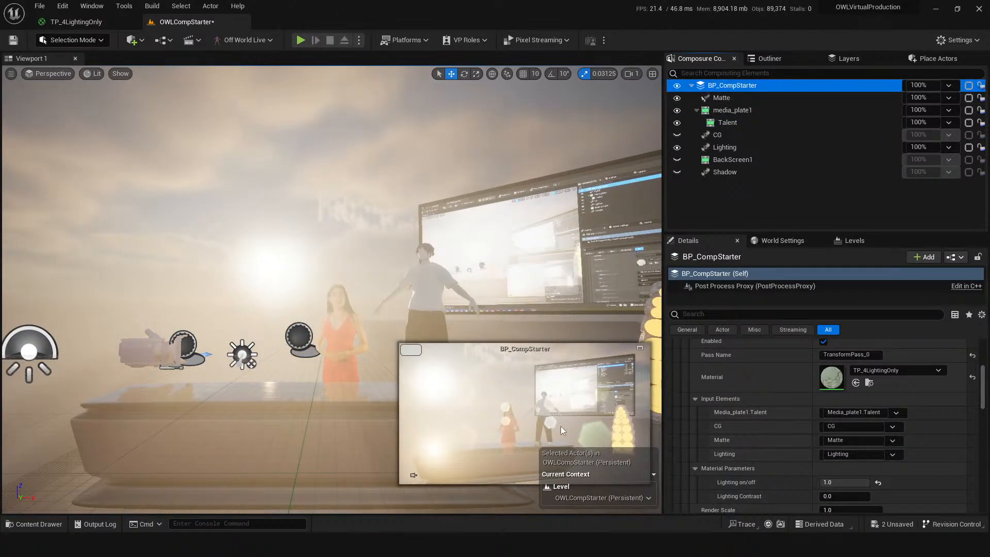
{"action": "left_click", "coordinate": [677, 134]}
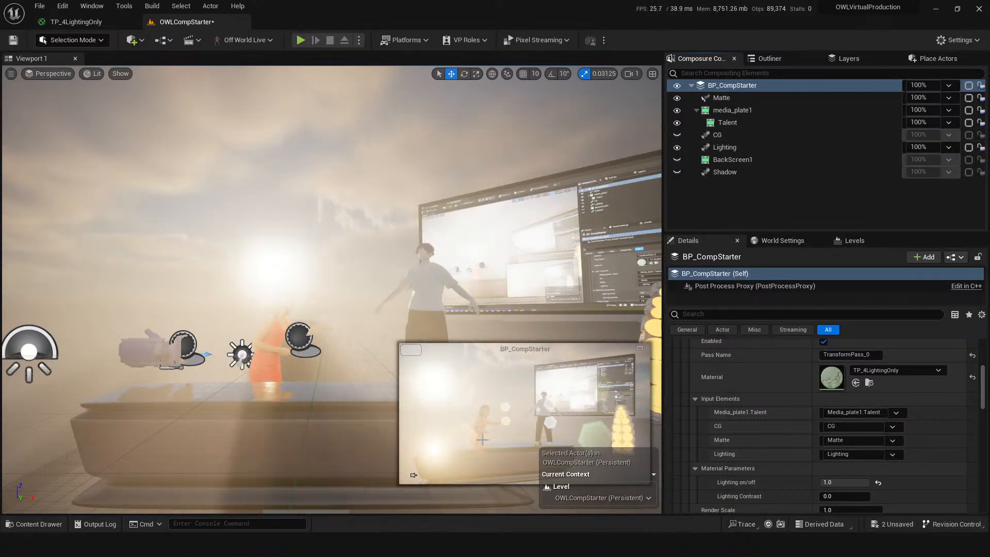
- Switch the viewport from the perspective view to piloting CineCameraActor1
{"action": "left_click_drag", "start_coordinate": [292, 447], "coordinate": [287, 424]}
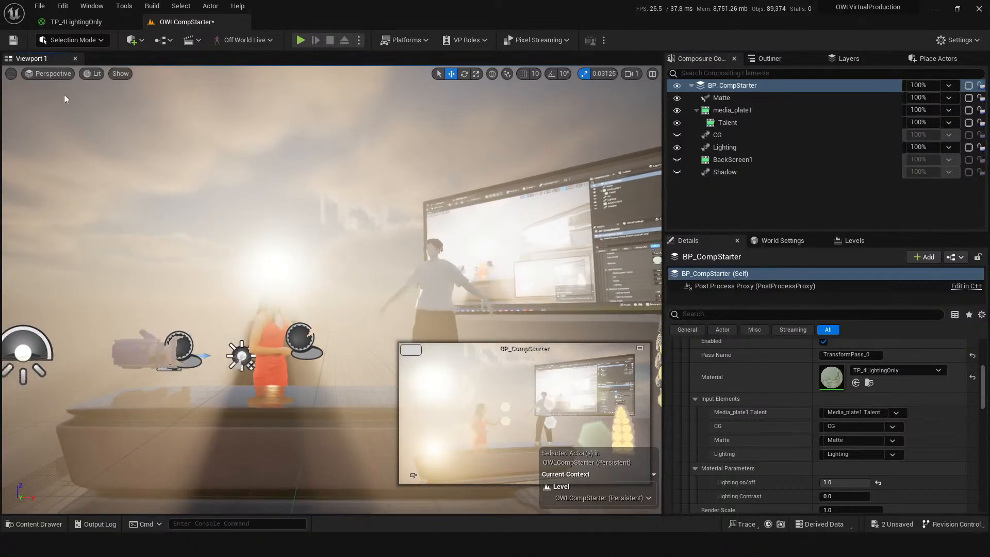
{"action": "left_click", "coordinate": [43, 74]}
{"action": "left_click", "coordinate": [67, 187]}
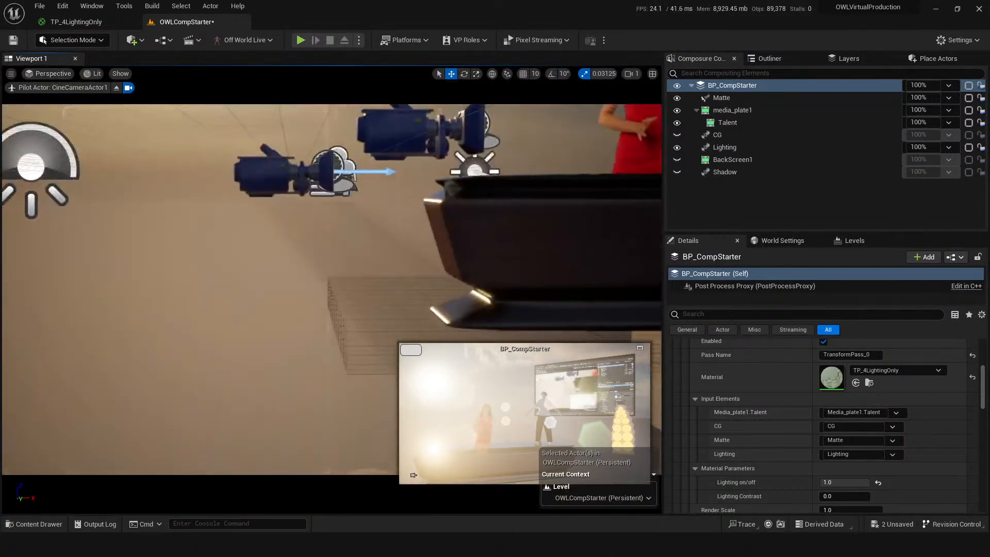
- Switch the viewport to piloting OWLCineCamCapture2, reframe the talent and character, and check BP_CompStarter in its own preview window
{"action": "right_click", "coordinate": [252, 261]}
{"action": "middle_click_drag", "start_coordinate": [251, 261], "coordinate": [392, 184]}
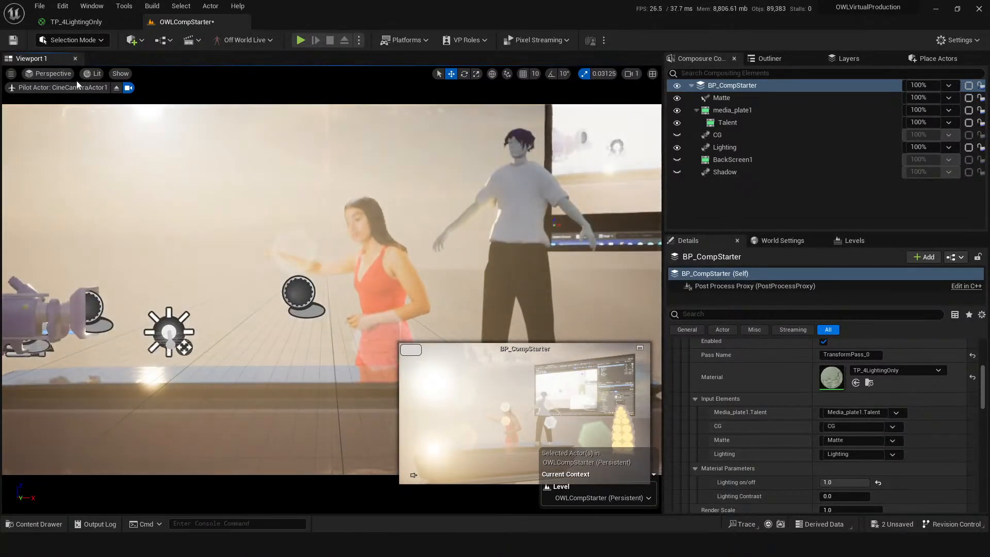
{"action": "left_click", "coordinate": [58, 75]}
{"action": "left_click", "coordinate": [85, 199]}
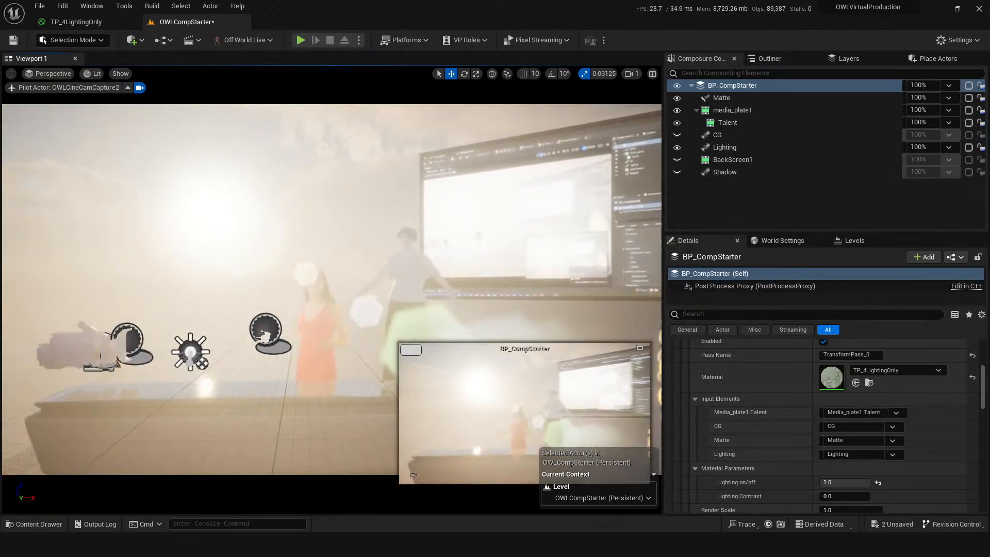
{"action": "right_click_drag", "start_coordinate": [265, 321], "coordinate": [330, 361]}
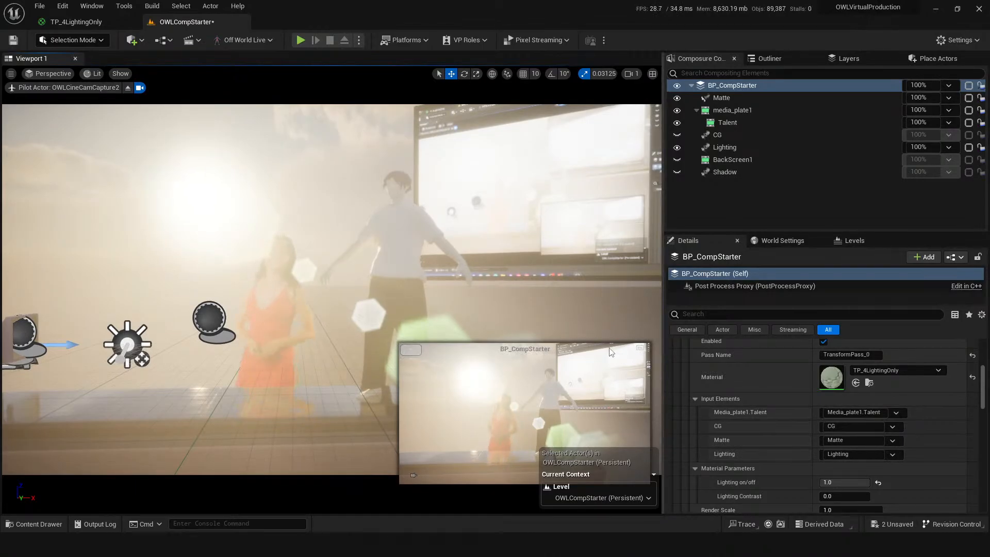
{"action": "left_click", "coordinate": [639, 348]}
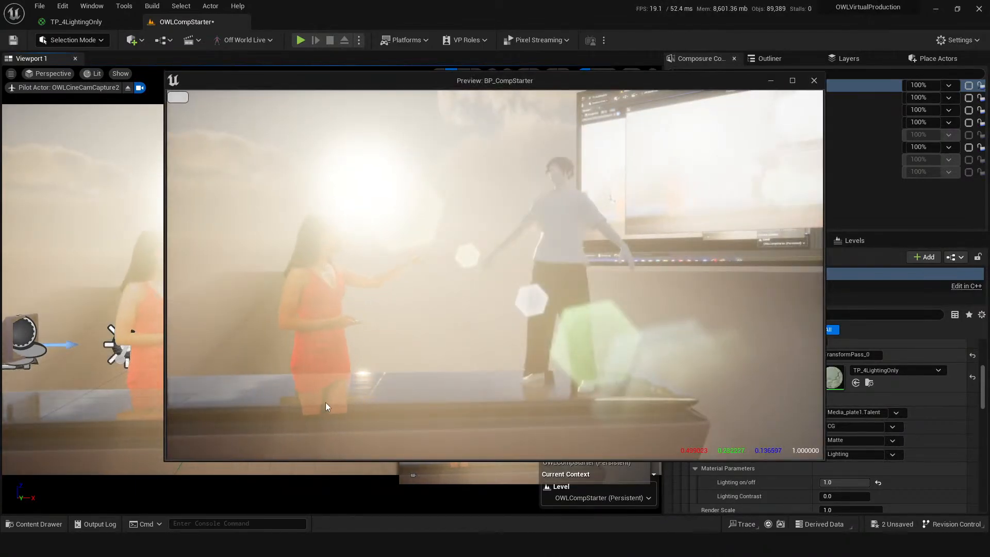
{"action": "left_click", "coordinate": [770, 81]}
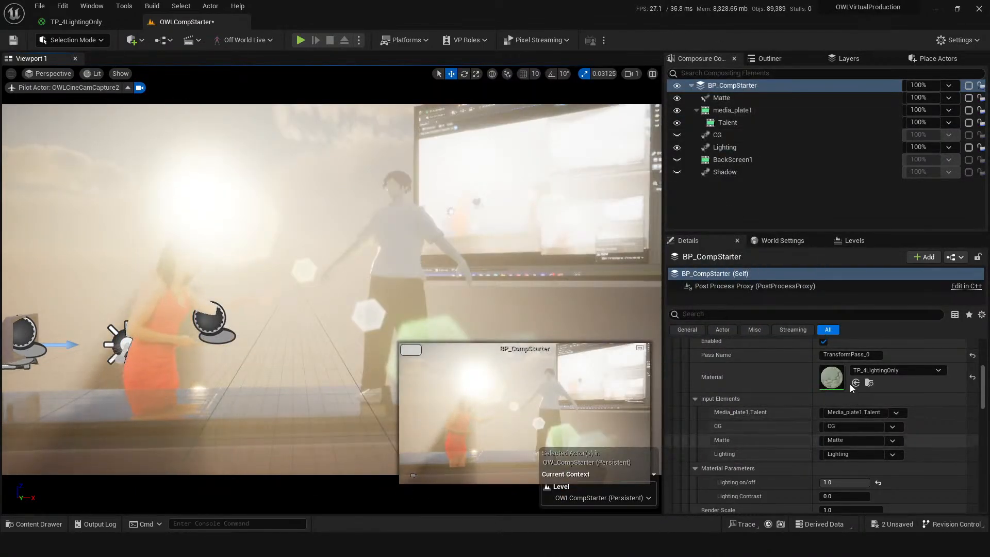
- Open the TP_4LightingOnly material and disconnect the Append node's output from Emissive Color
{"action": "double_click", "coordinate": [832, 378]}
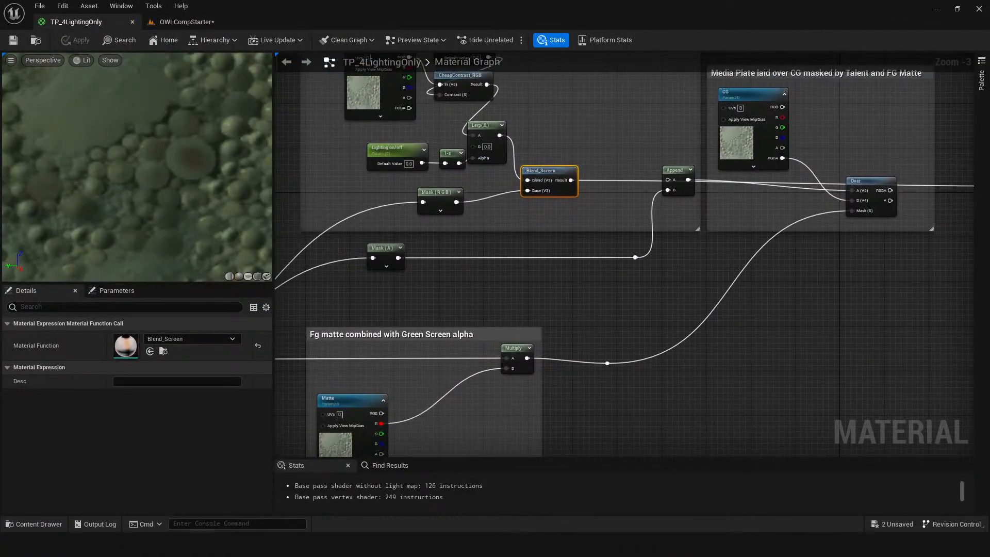
{"action": "right_click_drag", "start_coordinate": [972, 181], "coordinate": [898, 204]}
{"action": "left_click_drag", "start_coordinate": [928, 210], "coordinate": [573, 202], "text": "ctrl"}
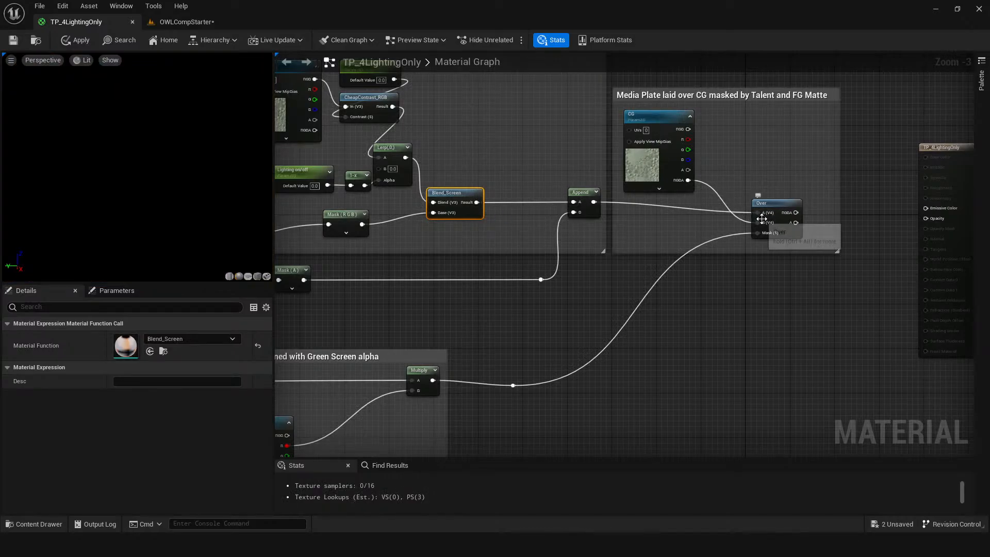
- Examine the Matte parameter in the foreground matte group and compare it with the Matte and BP_CompStarter previews in OWLCompStarter
{"action": "right_click_drag", "start_coordinate": [624, 369], "coordinate": [689, 269]}
{"action": "right_click_drag", "start_coordinate": [287, 342], "coordinate": [428, 308]}
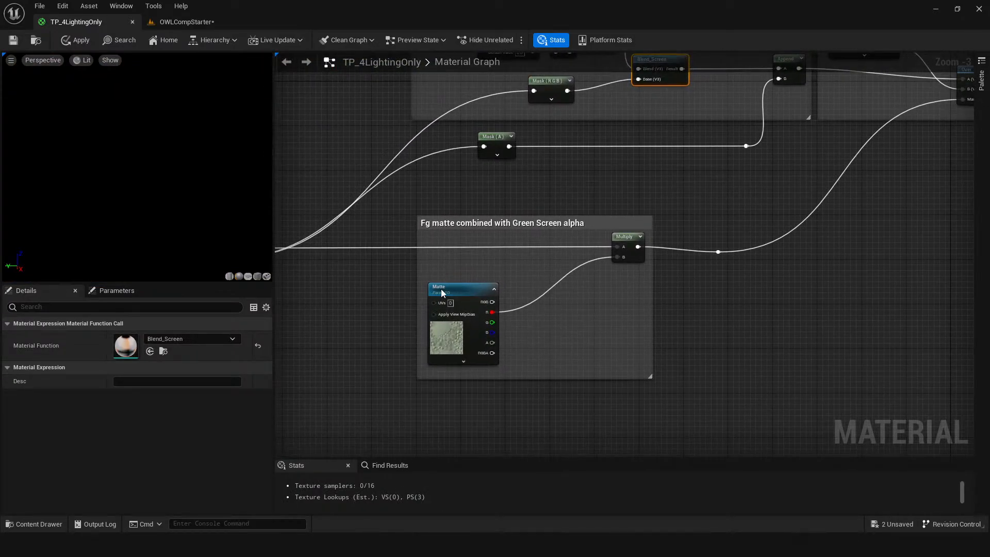
{"action": "left_click", "coordinate": [443, 293]}
{"action": "left_click", "coordinate": [189, 23]}
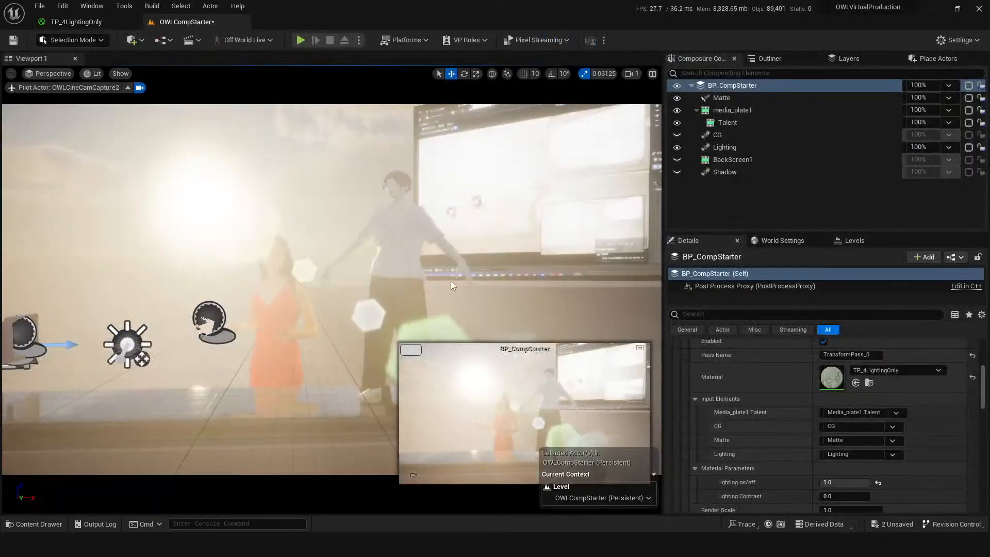
{"action": "left_click", "coordinate": [723, 100]}
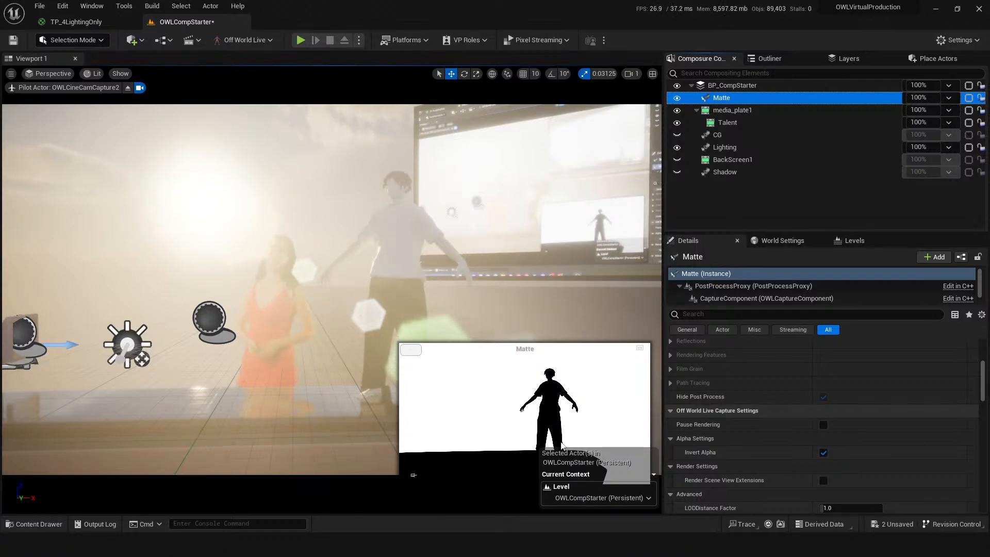
{"action": "left_click", "coordinate": [77, 22]}
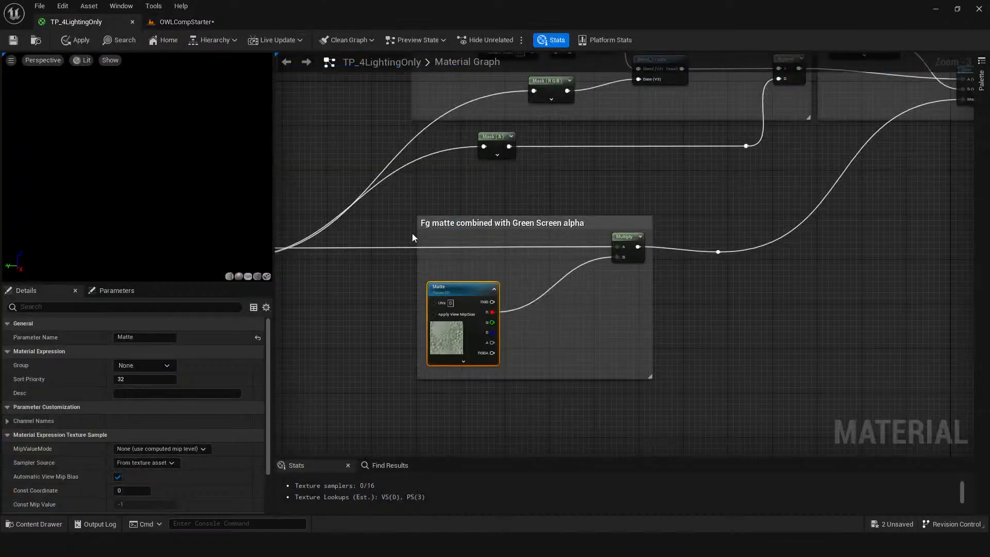
{"action": "left_click", "coordinate": [183, 22]}
{"action": "left_click", "coordinate": [722, 86]}
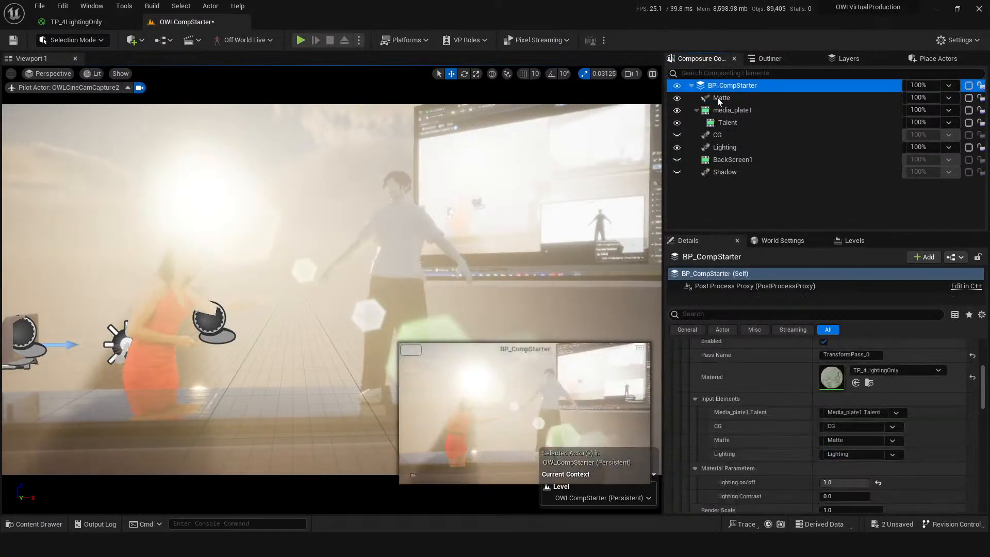
- Save the TP_4LightingOnly material and the OWLCompStarter level with rendering of the CG element turned on
{"action": "left_click", "coordinate": [77, 22]}
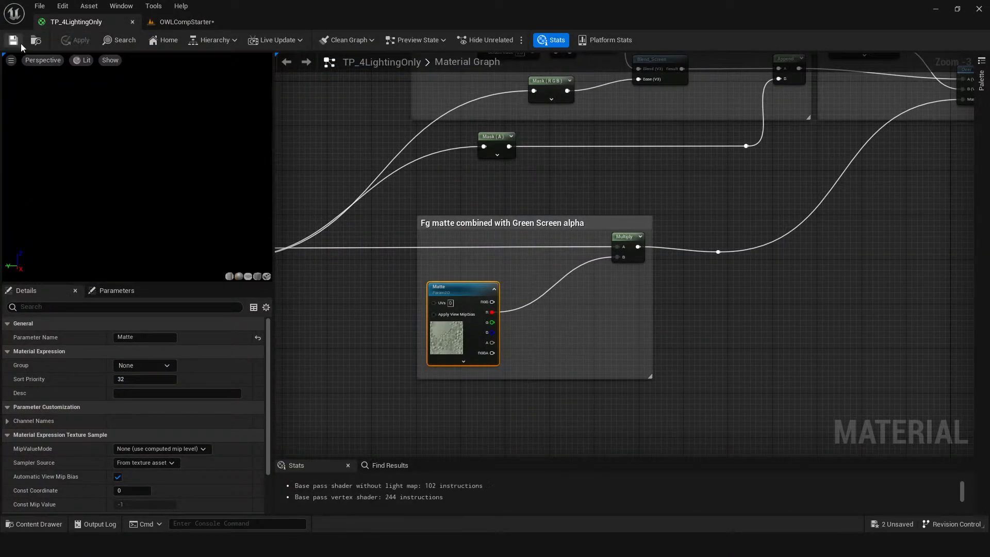
{"action": "left_click", "coordinate": [203, 21]}
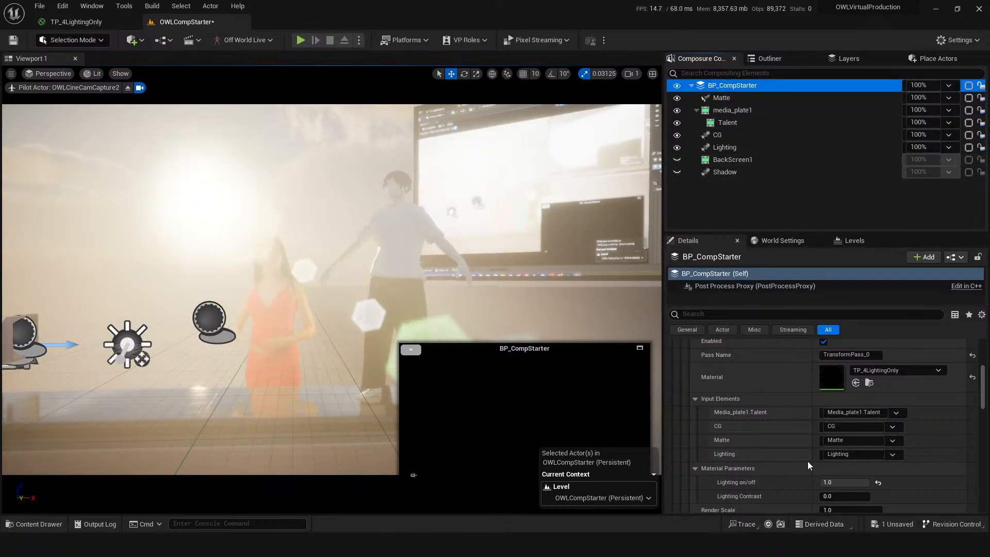
{"action": "scroll", "coordinate": [731, 422], "scroll_direction": "up", "scroll_amount": 2}
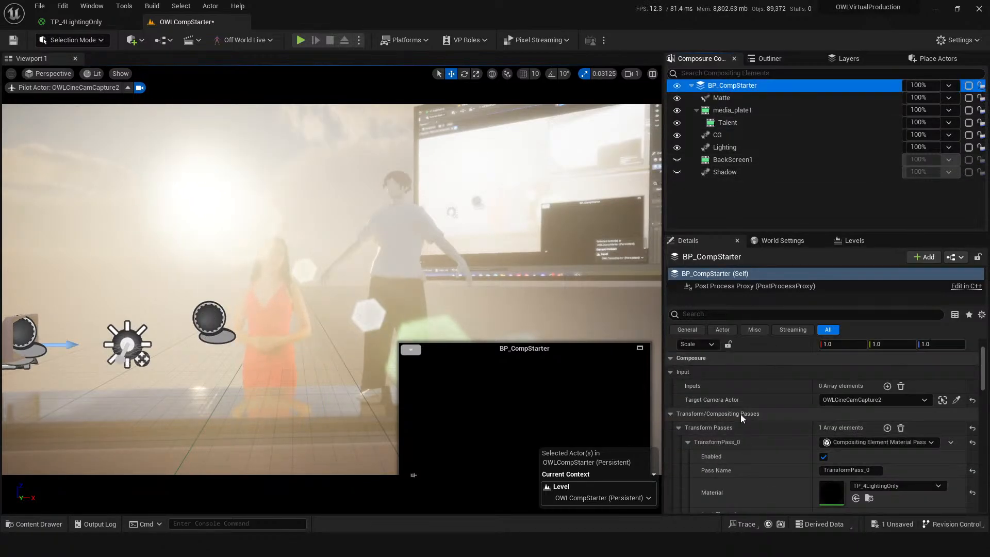
{"action": "scroll", "coordinate": [738, 416], "scroll_direction": "down", "scroll_amount": 1}
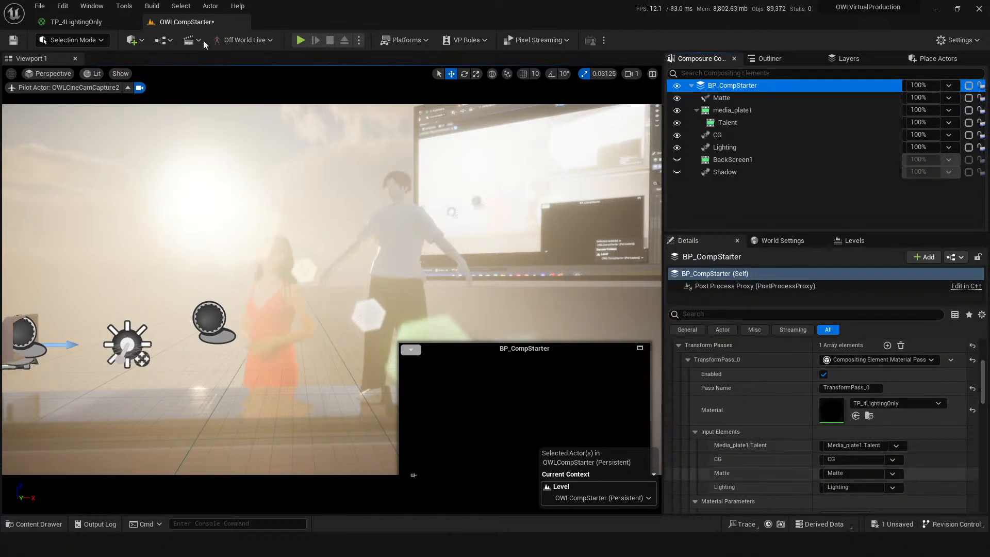
{"action": "key", "text": "ctrl+s"}
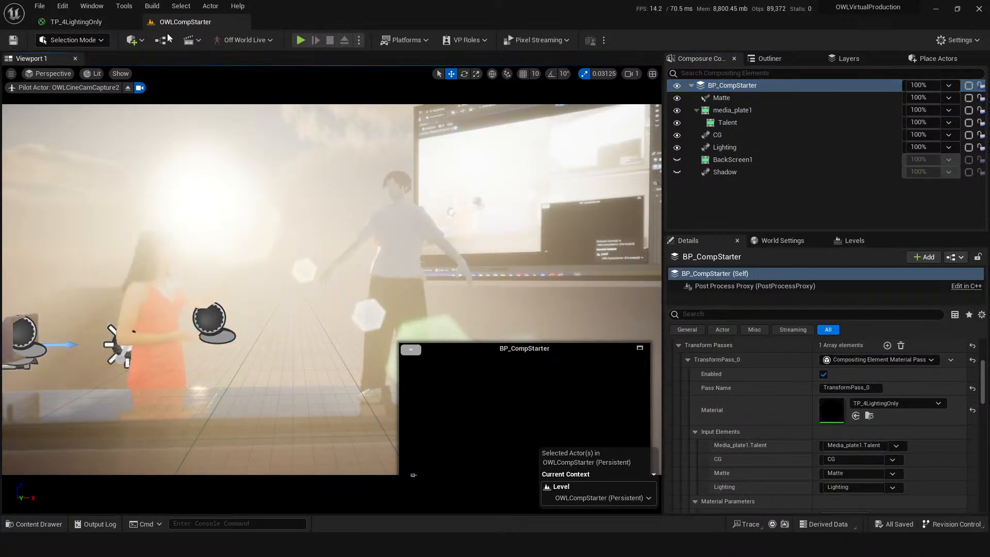
- Preview the Matte, media_plate1, Talent and CG elements one by one, ending on BP_CompStarter
{"action": "left_click", "coordinate": [727, 101]}
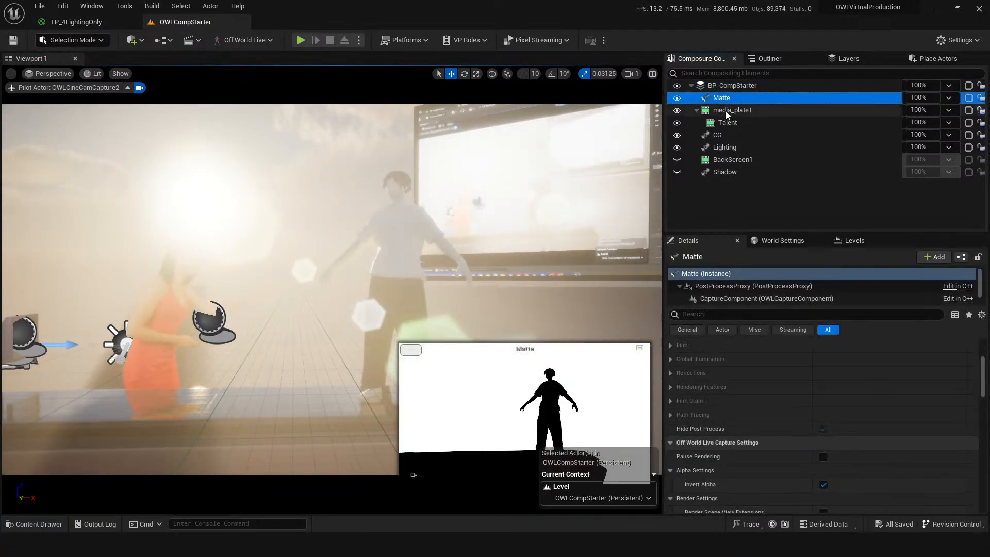
{"action": "left_click", "coordinate": [727, 110]}
{"action": "left_click", "coordinate": [726, 123]}
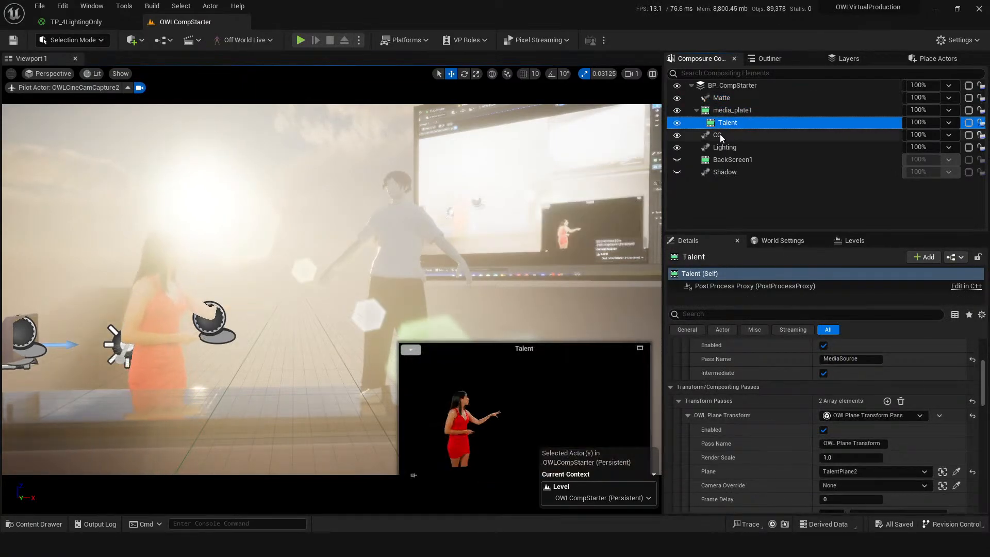
{"action": "left_click", "coordinate": [720, 135]}
{"action": "left_click", "coordinate": [740, 85]}
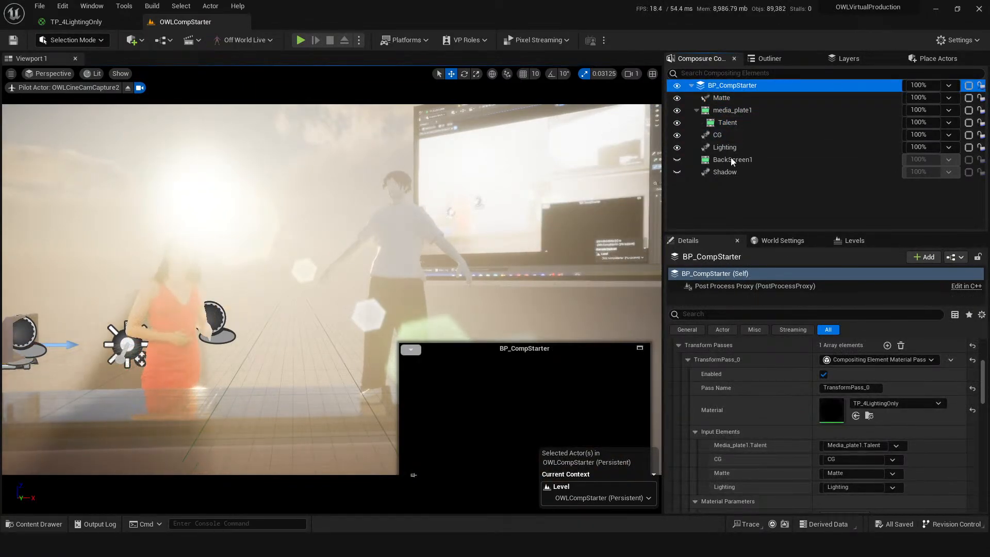
- In TP_4LightingOnly, connect the Over node's RGBA output to Emissive Color, apply the material, and return to OWLCompStarter
{"action": "left_click", "coordinate": [94, 23]}
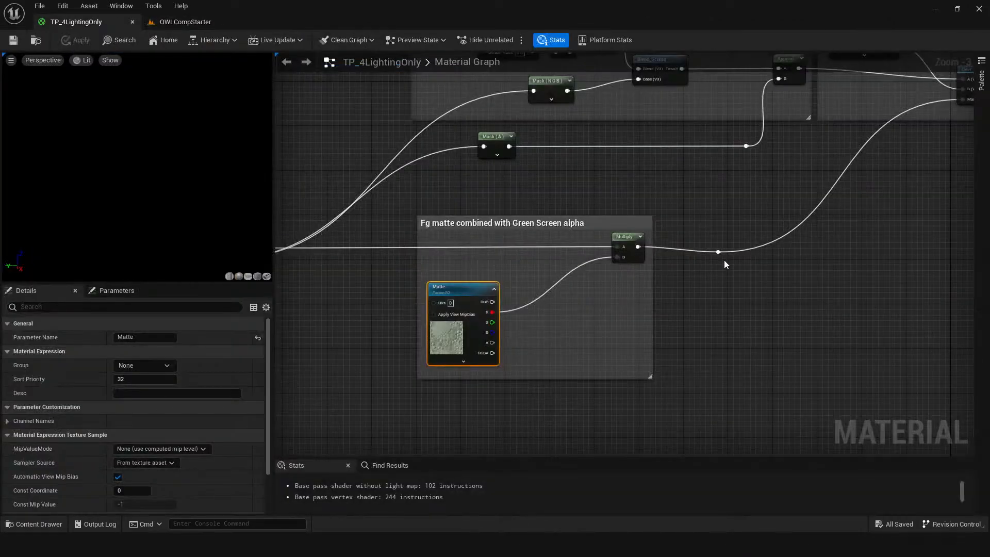
{"action": "right_click_drag", "start_coordinate": [718, 254], "coordinate": [449, 371]}
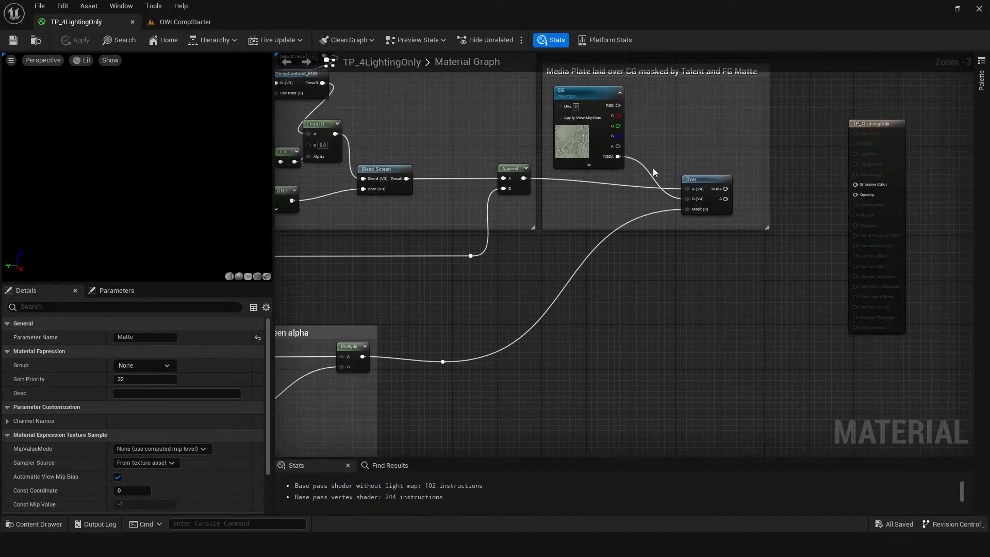
{"action": "left_click_drag", "start_coordinate": [863, 189], "coordinate": [861, 187]}
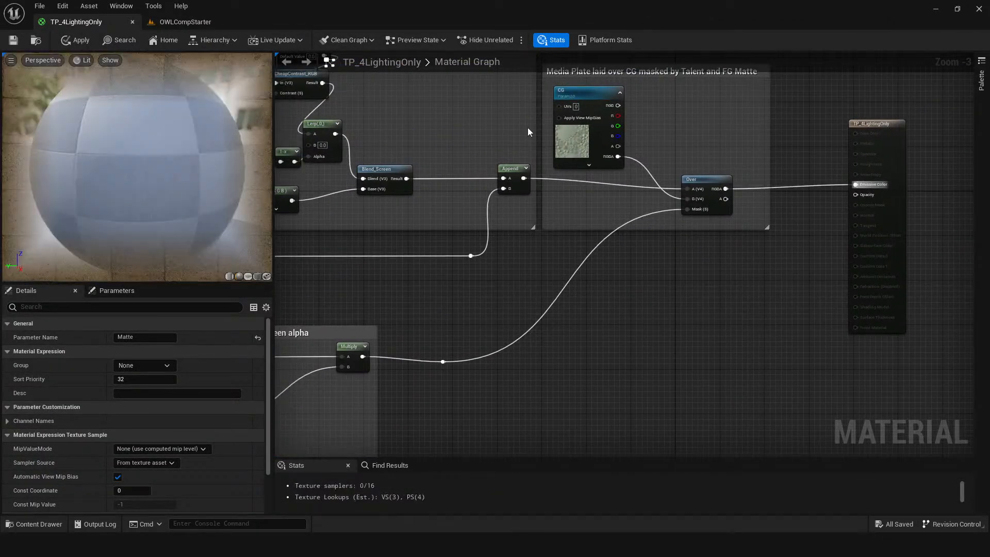
{"action": "left_click", "coordinate": [73, 41]}
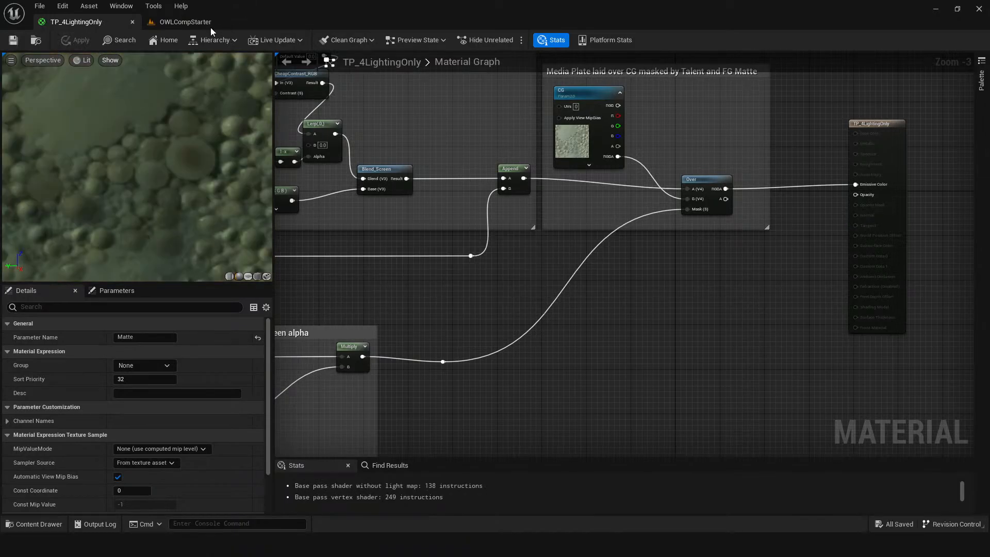
{"action": "left_click", "coordinate": [209, 23]}
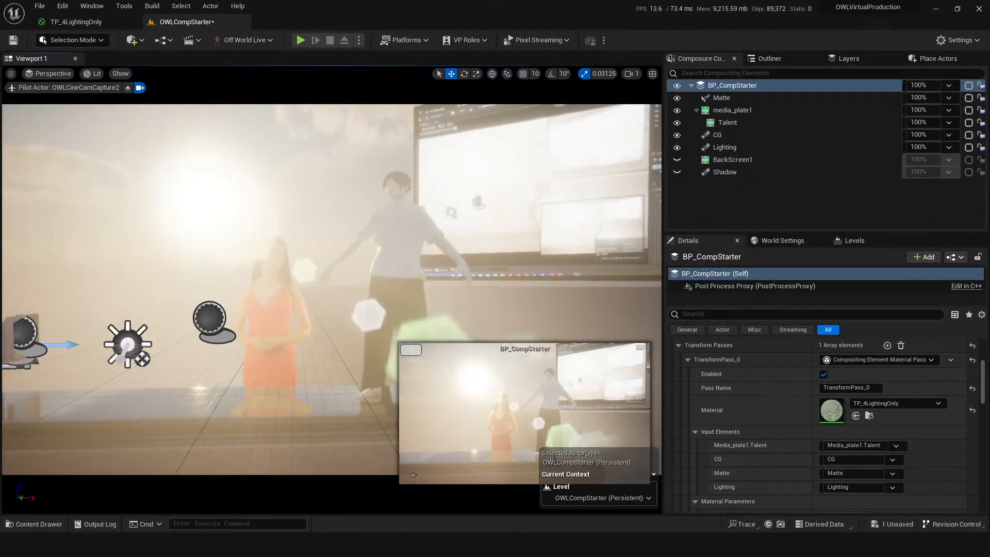
- Move OWLCineCamCapture2 around the set while checking BP_CompStarter in a separate preview window, and save the level
{"action": "mouse_move", "coordinate": [340, 317]}
{"action": "left_mouse_down"}
{"action": "mouse_move", "coordinate": [310, 351]}
{"action": "mouse_move", "coordinate": [340, 325]}
{"action": "mouse_move", "coordinate": [330, 291]}
{"action": "mouse_move", "coordinate": [315, 309]}
{"action": "mouse_move", "coordinate": [353, 330]}
{"action": "left_mouse_up"}
{"action": "right_click_drag", "start_coordinate": [351, 330], "coordinate": [382, 310]}
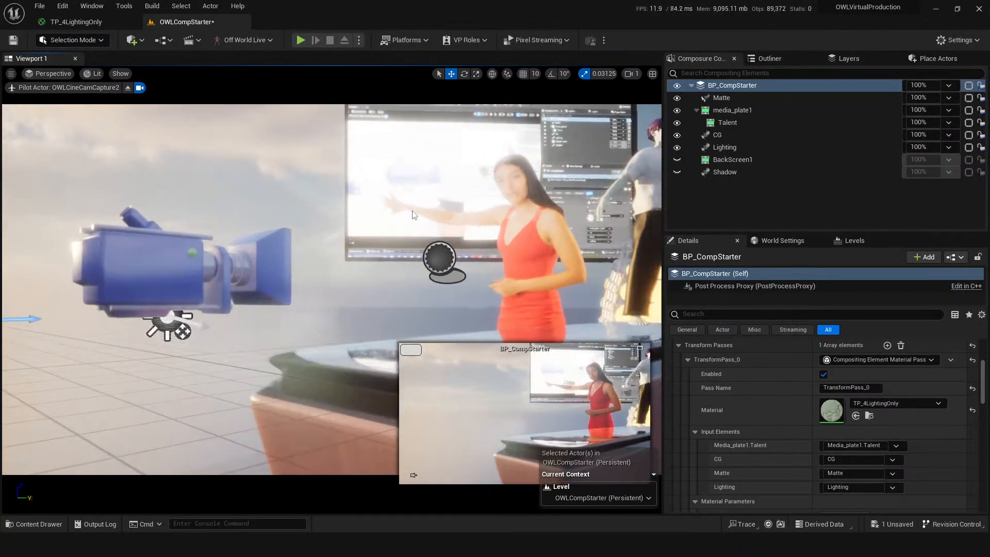
{"action": "left_click", "coordinate": [640, 348]}
{"action": "left_click_drag", "start_coordinate": [707, 82], "coordinate": [475, 63]}
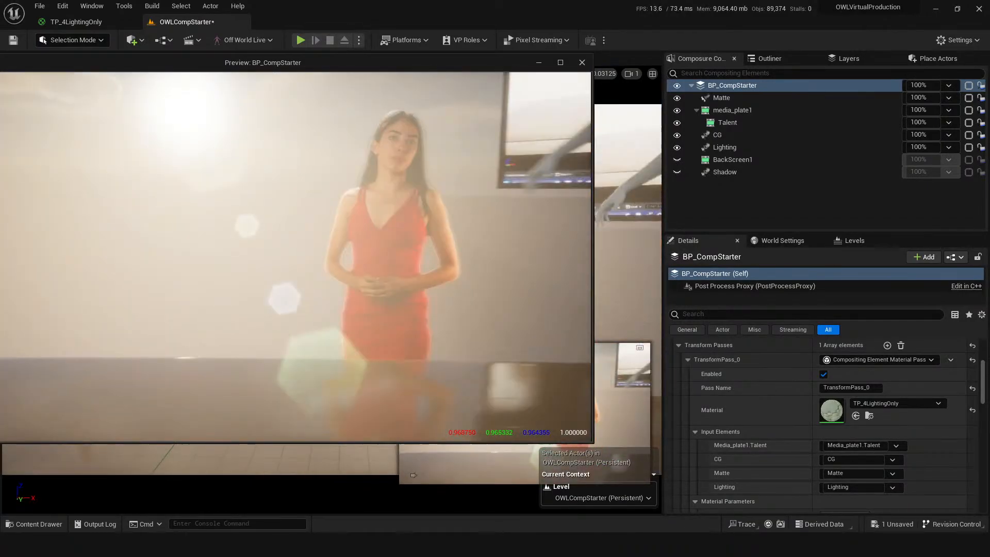
{"action": "right_click_drag", "start_coordinate": [268, 475], "coordinate": [246, 465]}
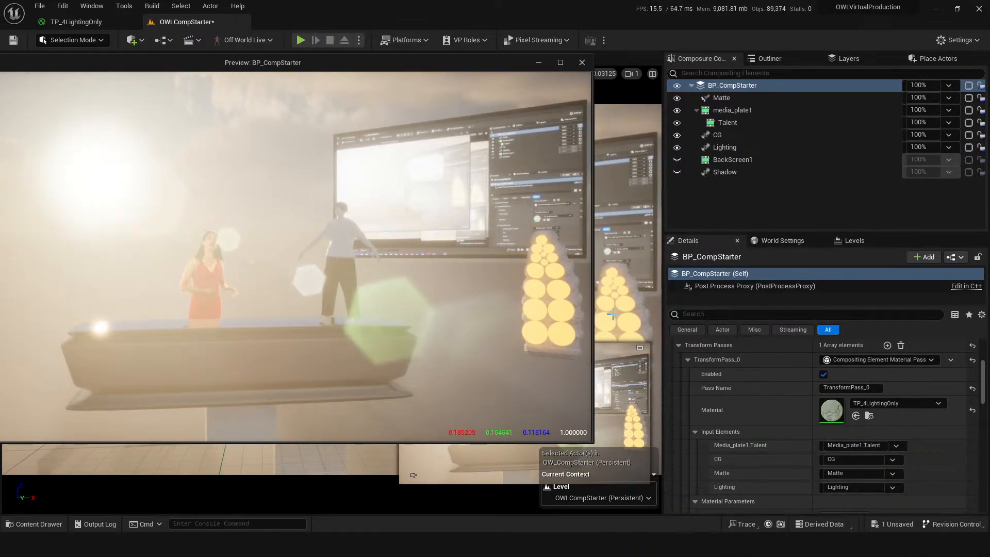
{"action": "key", "text": "ctrl+s"}
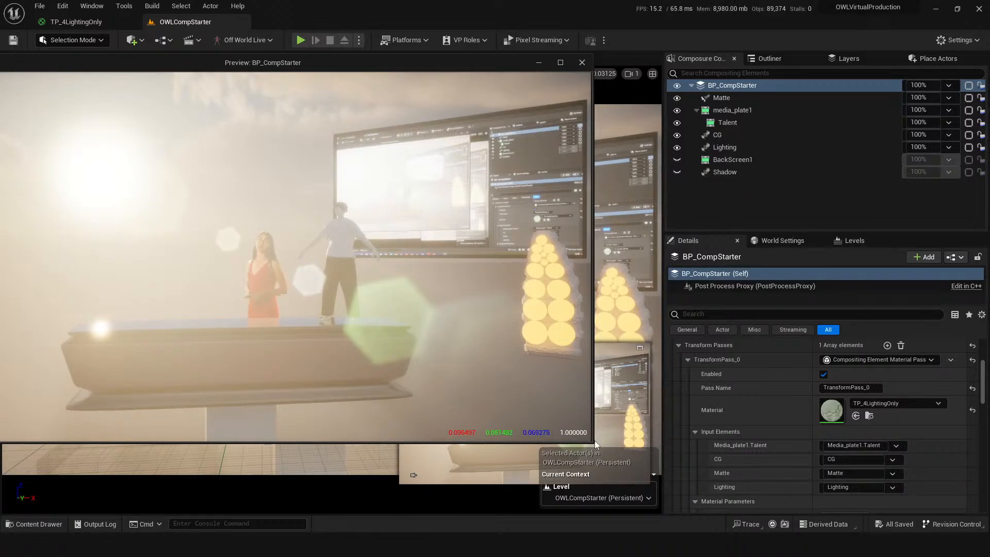
- Resize and reposition the BP_CompStarter preview window over the viewport, and reframe the camera on the desk with Desk2 selected
{"action": "left_click_drag", "start_coordinate": [591, 442], "coordinate": [598, 393]}
{"action": "left_click_drag", "start_coordinate": [302, 452], "coordinate": [264, 403]}
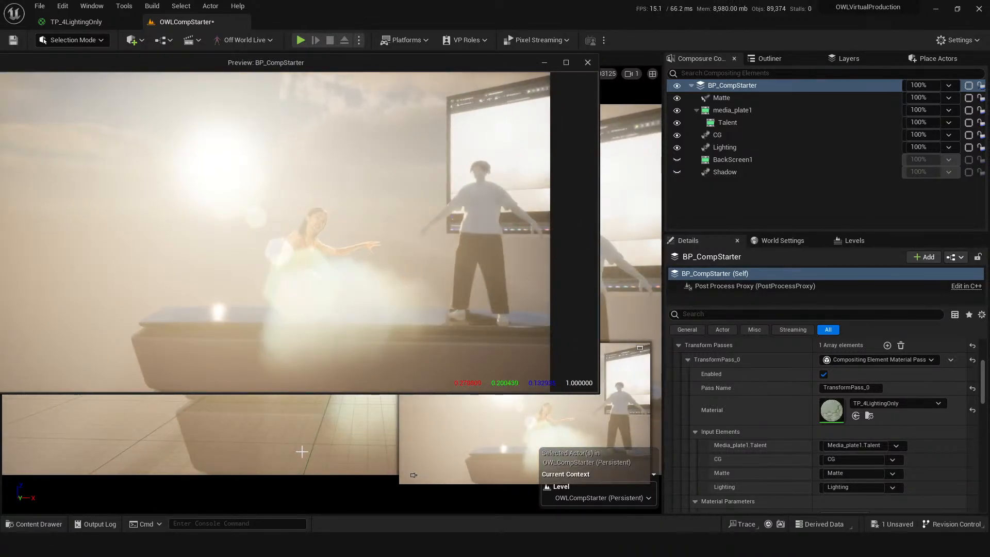
{"action": "middle_click_drag", "start_coordinate": [311, 432], "coordinate": [340, 455]}
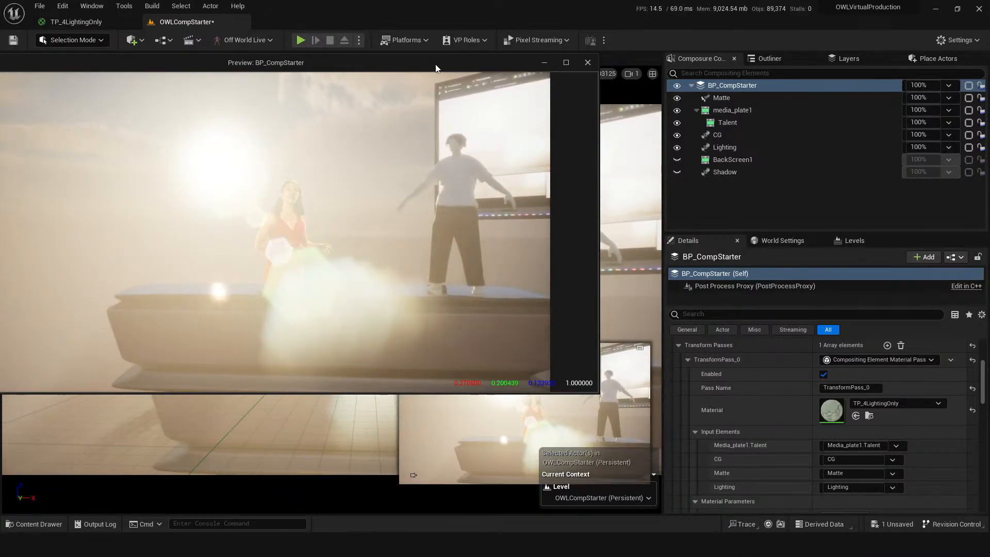
{"action": "left_click_drag", "start_coordinate": [435, 68], "coordinate": [504, 90]}
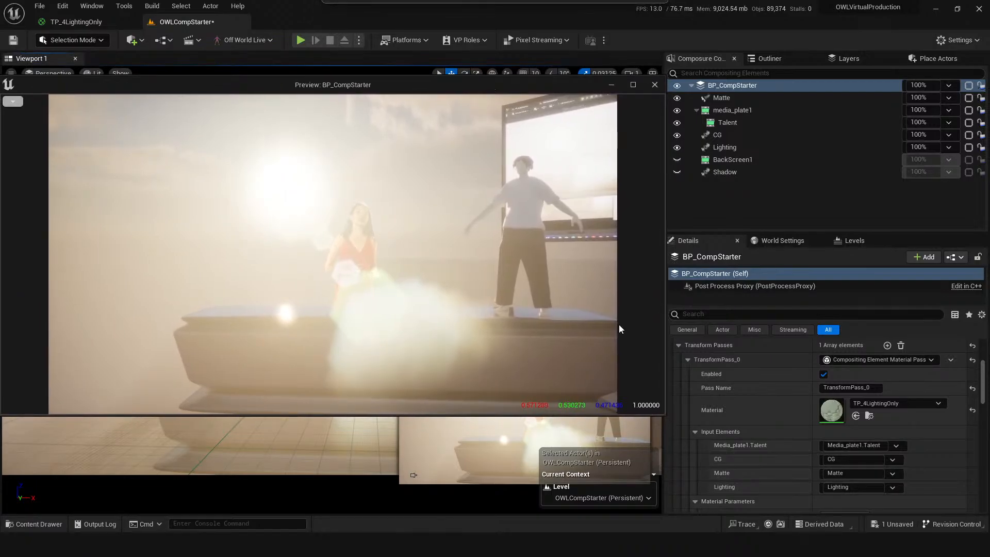
{"action": "left_click_drag", "start_coordinate": [664, 415], "coordinate": [555, 411]}
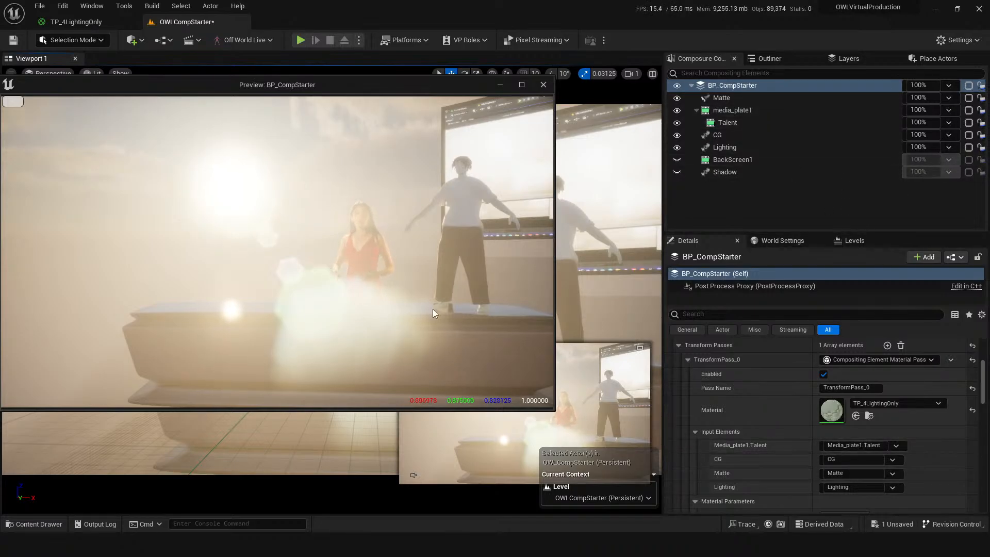
{"action": "left_click", "coordinate": [317, 471]}
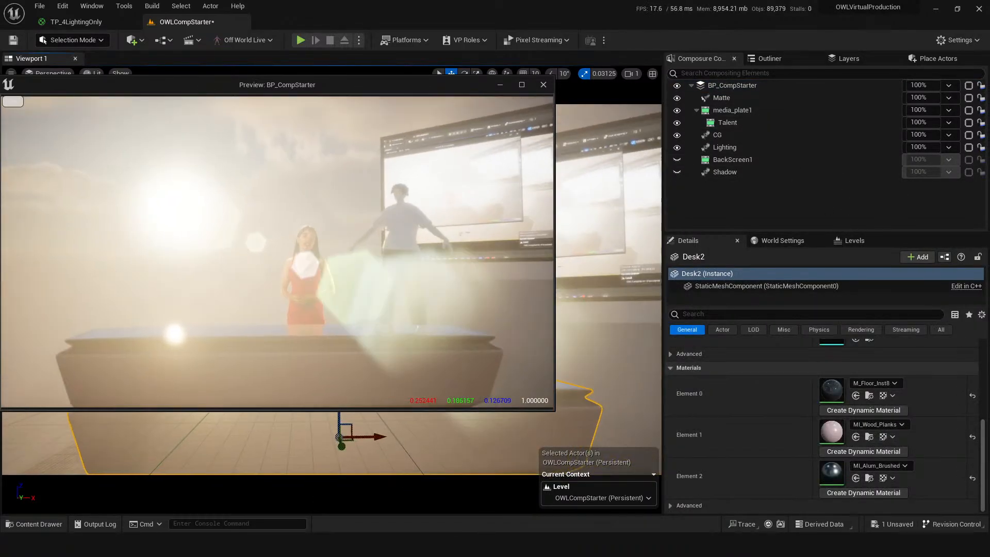
{"action": "key", "text": "ctrl+s"}
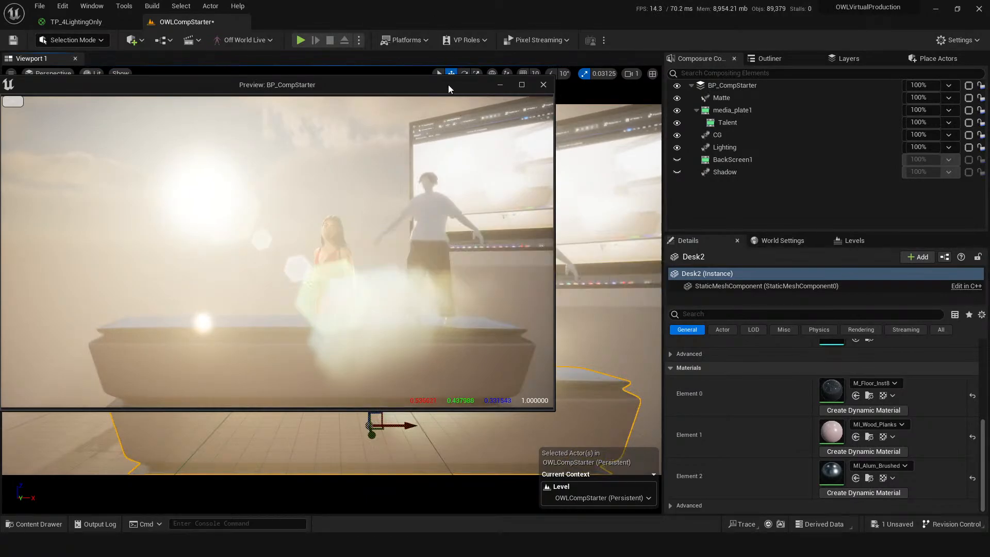
- Close the BP_CompStarter preview window and rotate DirectionalLight0 to change the light direction on the talent and desk
{"action": "left_click_drag", "start_coordinate": [448, 85], "coordinate": [500, 92]}
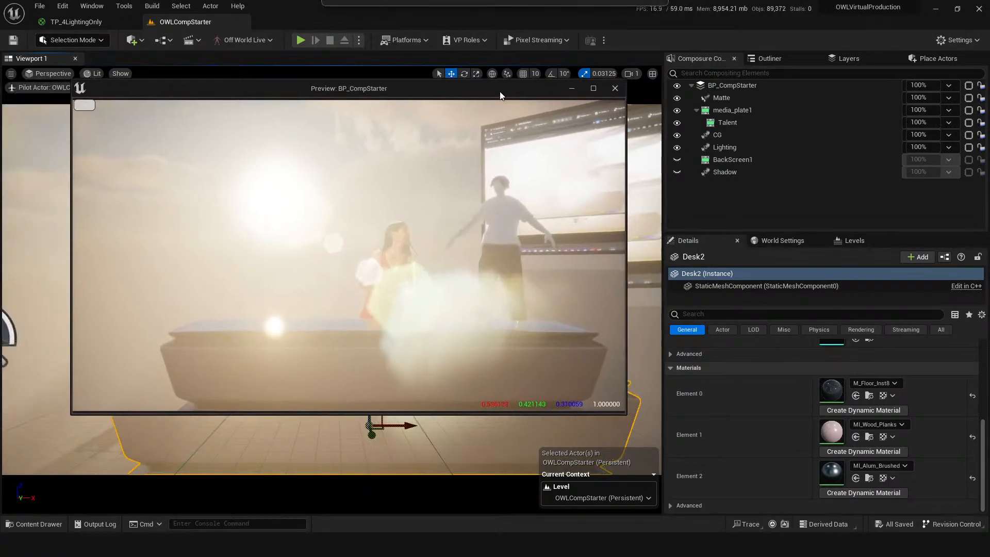
{"action": "left_click", "coordinate": [619, 89]}
{"action": "left_click", "coordinate": [268, 339]}
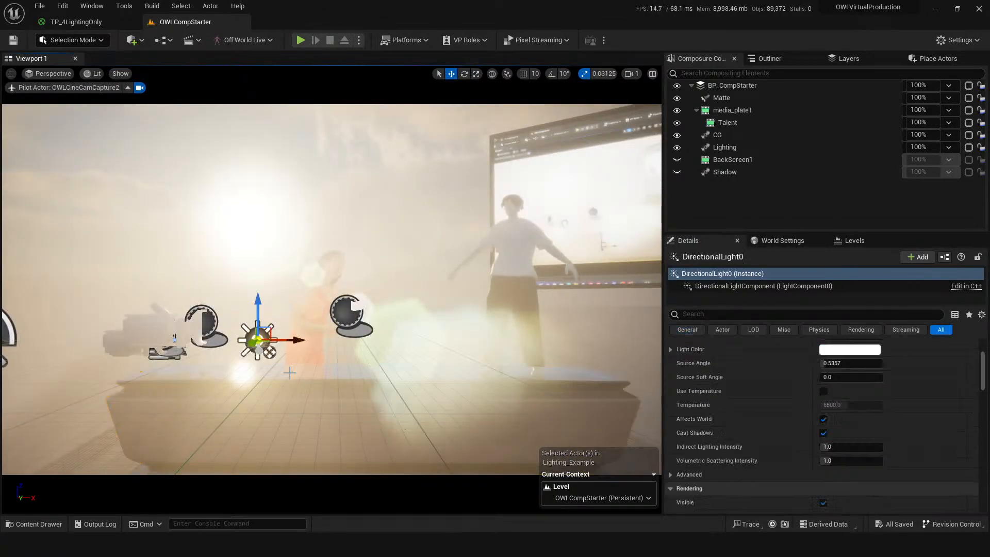
{"action": "key", "text": "e"}
{"action": "left_click_drag", "start_coordinate": [282, 344], "coordinate": [353, 330]}
{"action": "mouse_move", "coordinate": [251, 316]}
{"action": "left_mouse_down"}
{"action": "mouse_move", "coordinate": [253, 294]}
{"action": "mouse_move", "coordinate": [253, 305]}
{"action": "left_mouse_up"}
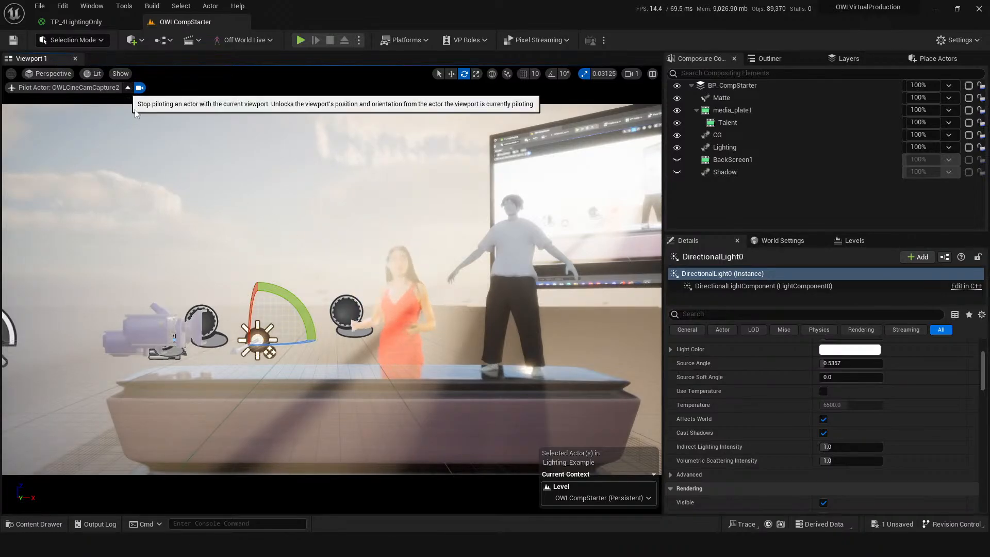
- Stop piloting to view the set from outside, return to piloting OWLCineCamCapture2, and reframe it on the desk
{"action": "left_click", "coordinate": [128, 87]}
{"action": "right_click_drag", "start_coordinate": [330, 258], "coordinate": [387, 309]}
{"action": "key", "text": "s"}
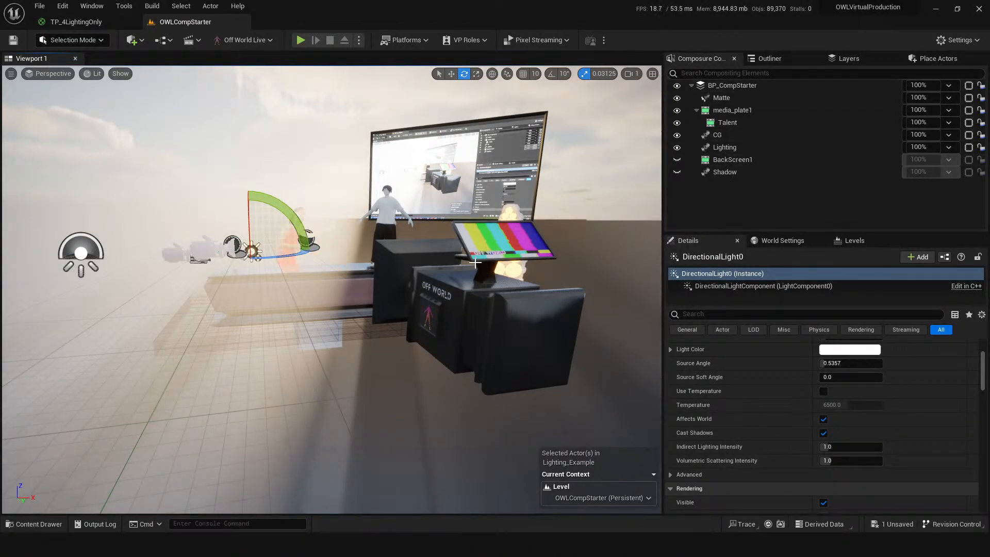
{"action": "left_click", "coordinate": [54, 74]}
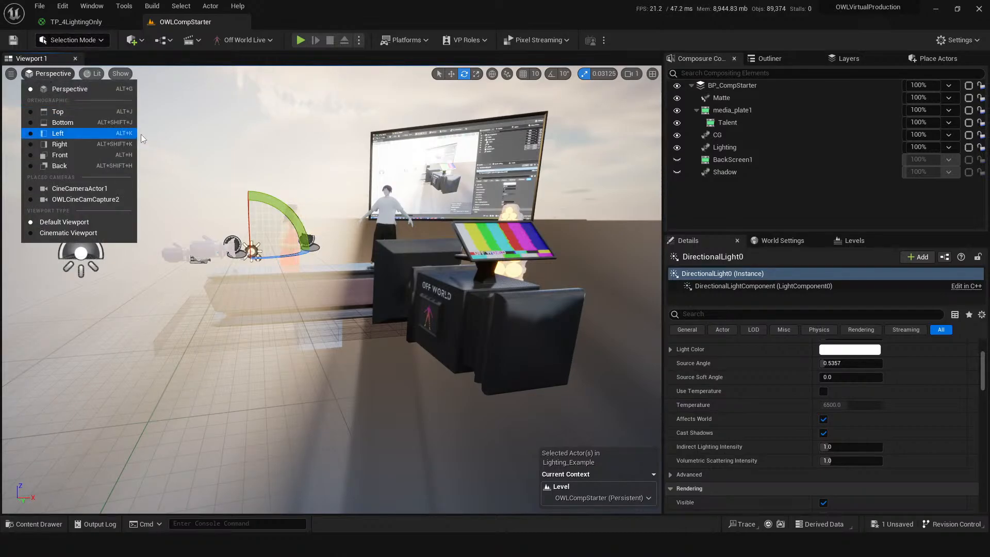
{"action": "left_click", "coordinate": [90, 200]}
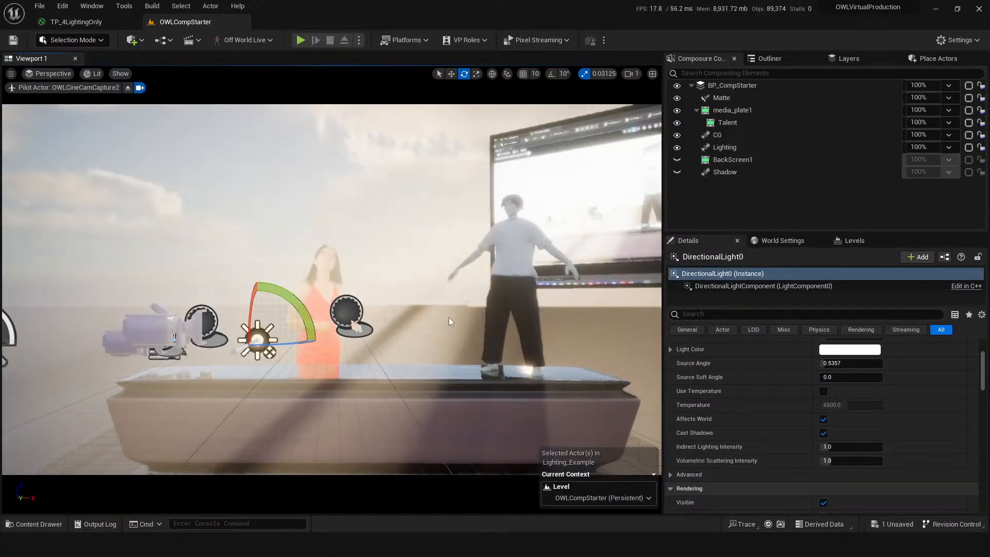
{"action": "mouse_move", "coordinate": [495, 315]}
{"action": "right_mouse_down"}
{"action": "mouse_move", "coordinate": [528, 361]}
{"action": "mouse_move", "coordinate": [495, 316]}
{"action": "right_mouse_up"}
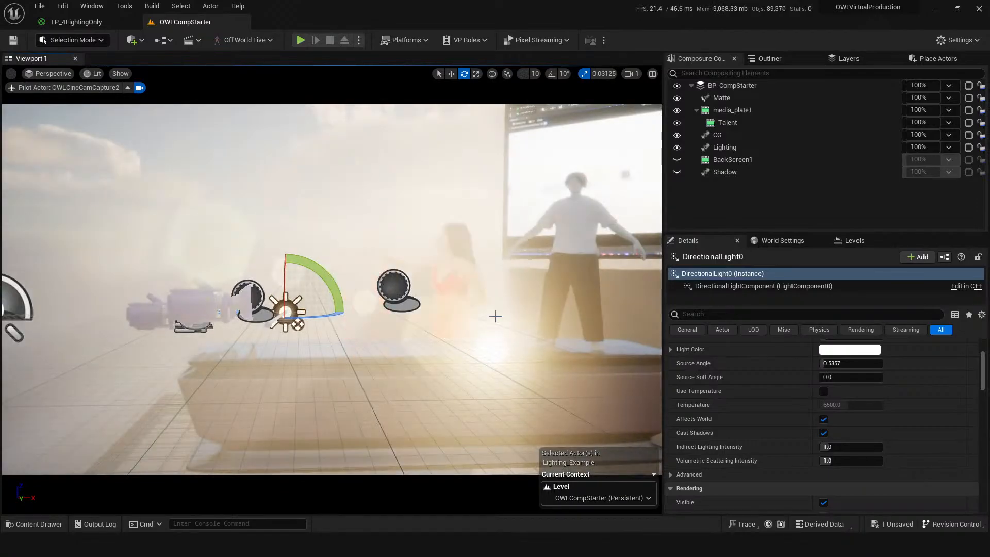
{"action": "middle_click_drag", "start_coordinate": [559, 300], "coordinate": [619, 311]}
- Preview the Lighting element, review BP_CompStarter's TransformPass_0 inputs, and show the BP_CompStarter preview in a separate window over the viewport
{"action": "left_click", "coordinate": [731, 148]}
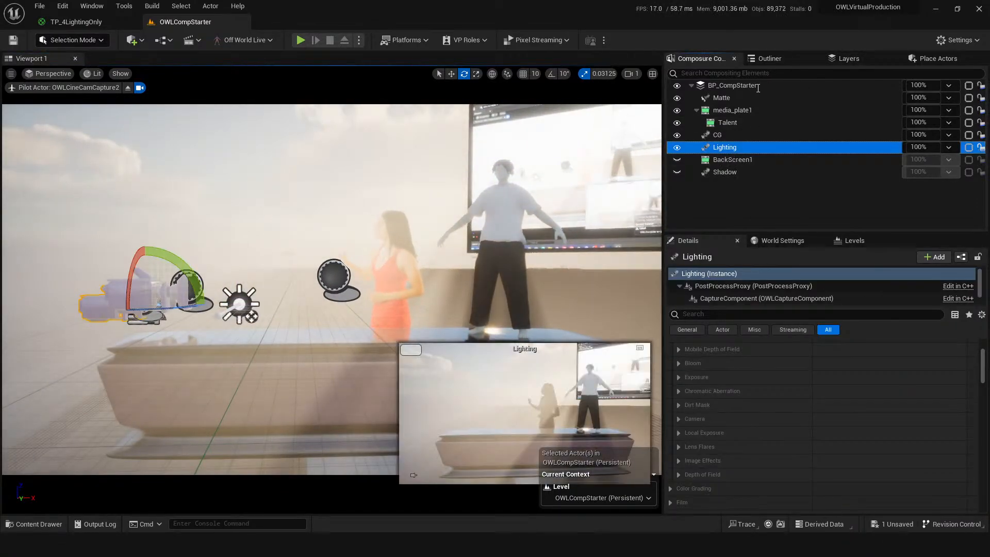
{"action": "left_click", "coordinate": [742, 88]}
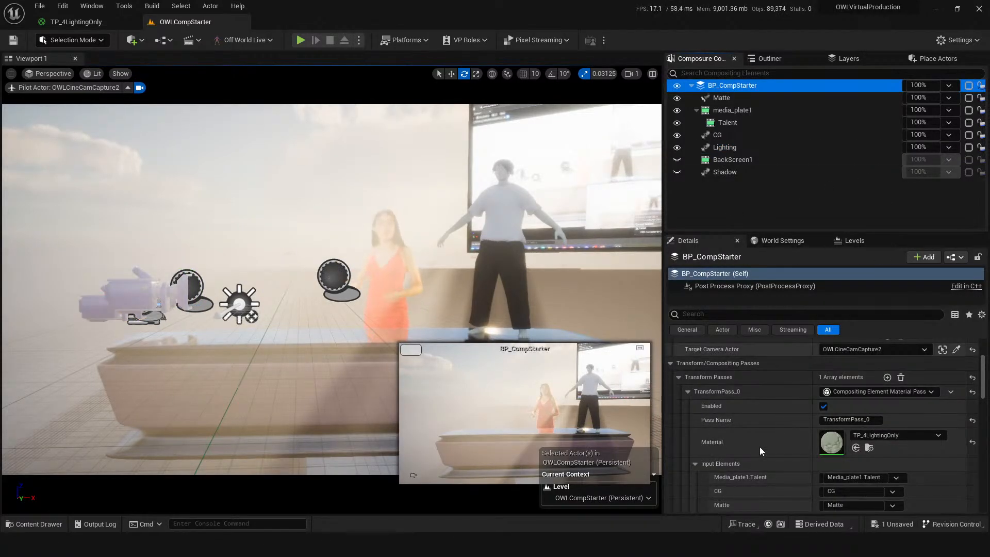
{"action": "scroll", "coordinate": [764, 435], "scroll_direction": "down", "scroll_amount": 3}
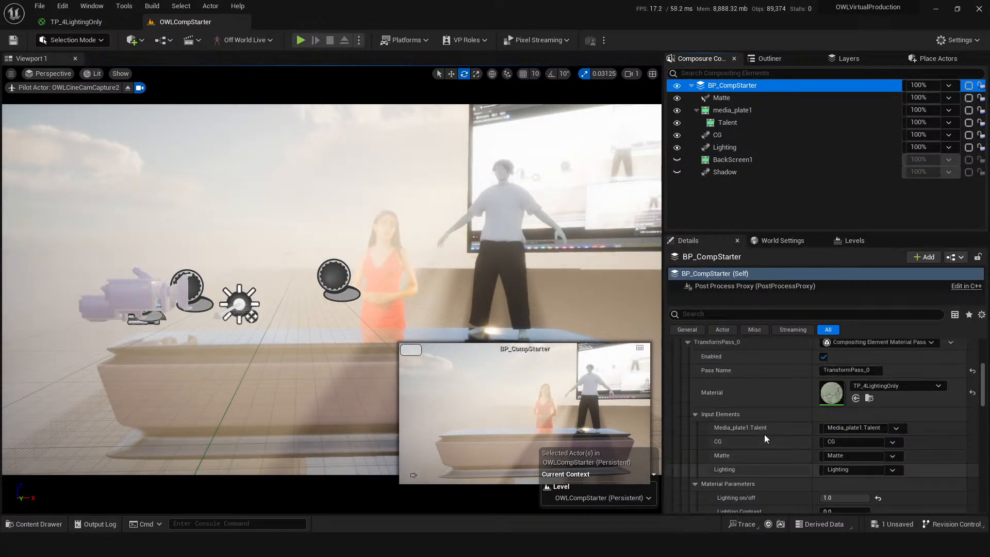
{"action": "scroll", "coordinate": [758, 416], "scroll_direction": "down", "scroll_amount": 1}
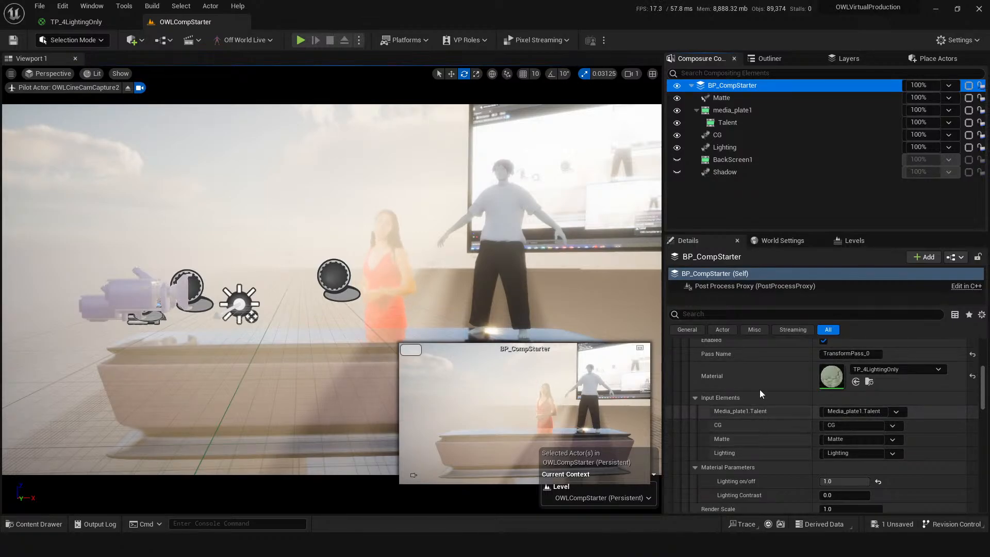
{"action": "left_click", "coordinate": [640, 349]}
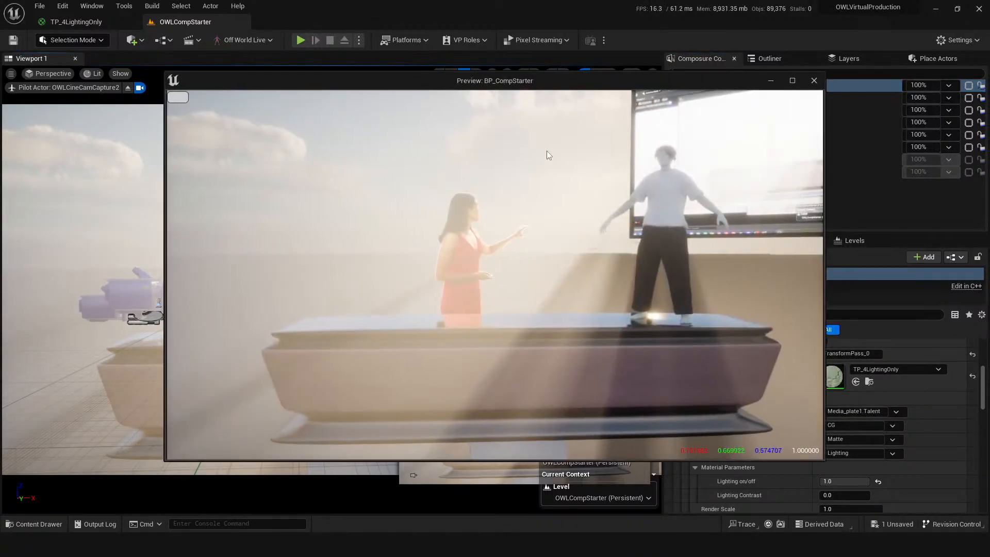
{"action": "left_click_drag", "start_coordinate": [589, 82], "coordinate": [424, 96]}
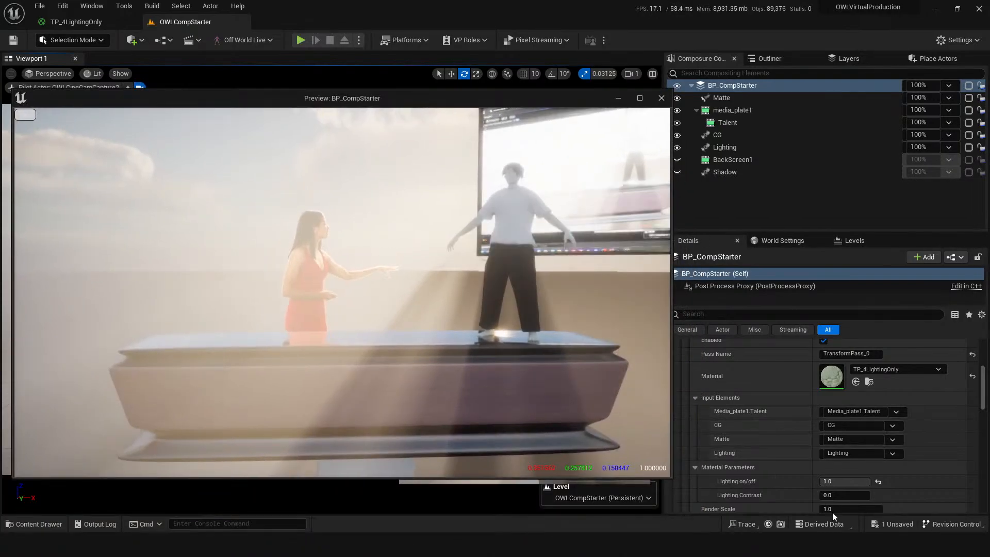
- Try Lighting Contrast at about 0.58 and Lighting on/off at about 0.49, and restore them to 0.0 and 1.0
{"action": "scroll", "coordinate": [796, 462], "scroll_direction": "down", "scroll_amount": 1}
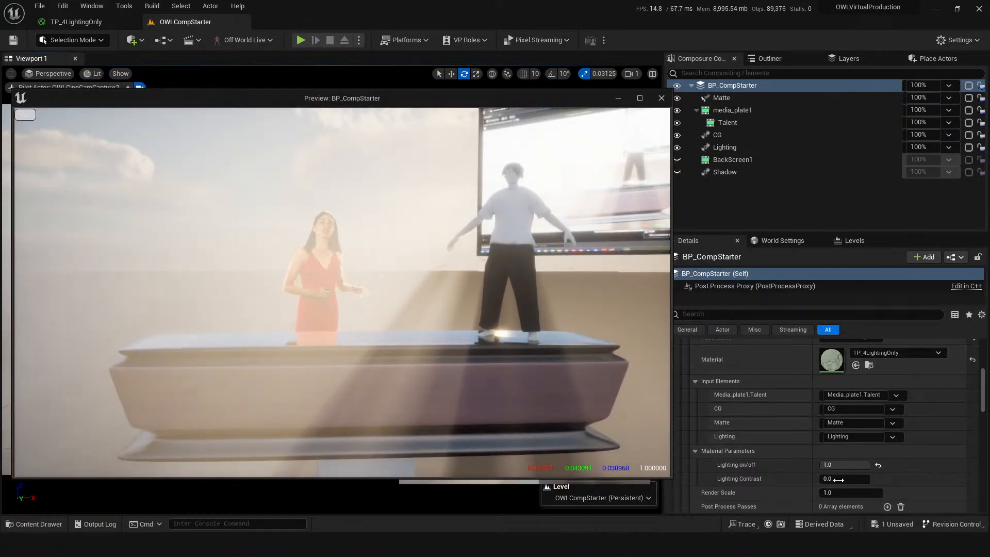
{"action": "left_click_drag", "start_coordinate": [845, 474], "coordinate": [830, 476]}
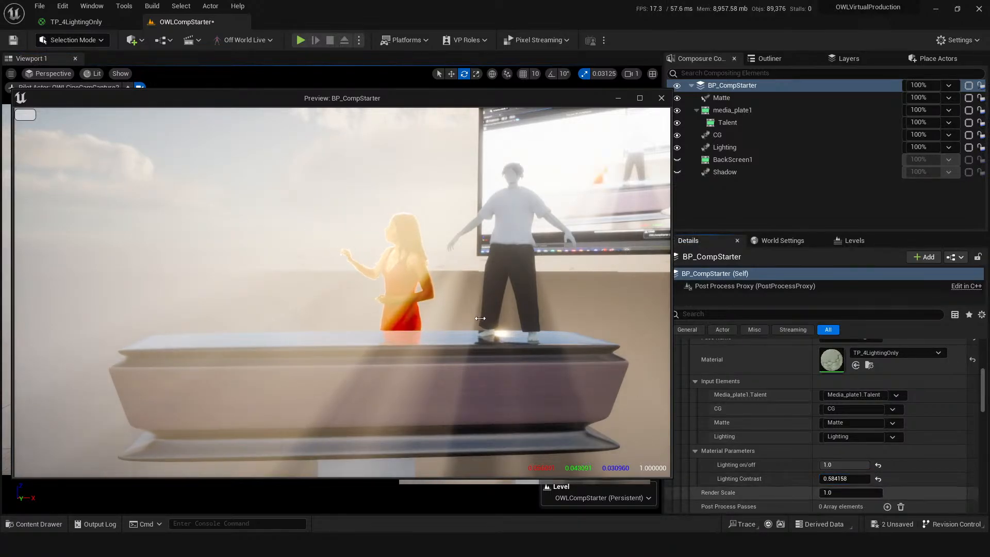
{"action": "left_click_drag", "start_coordinate": [845, 465], "coordinate": [806, 465]}
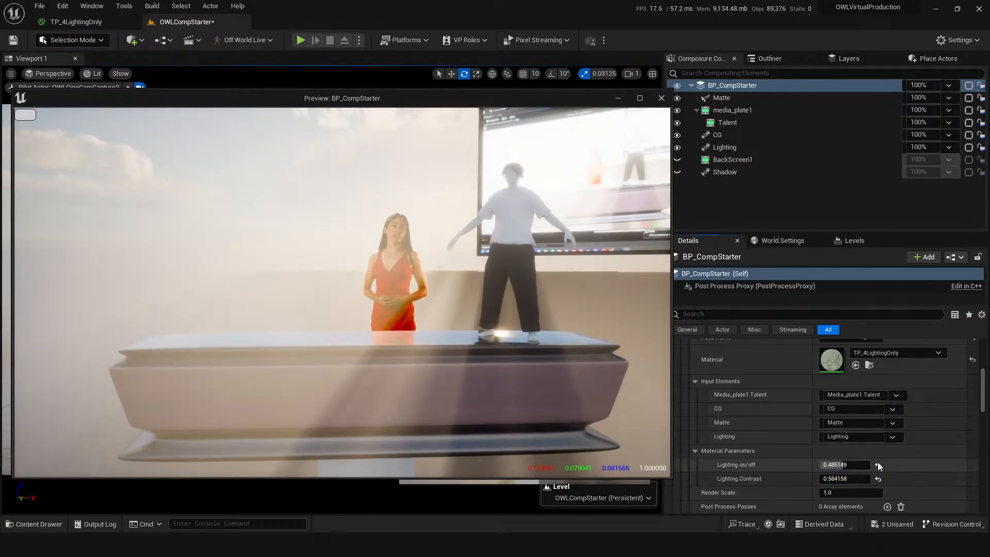
{"action": "left_click", "coordinate": [879, 466]}
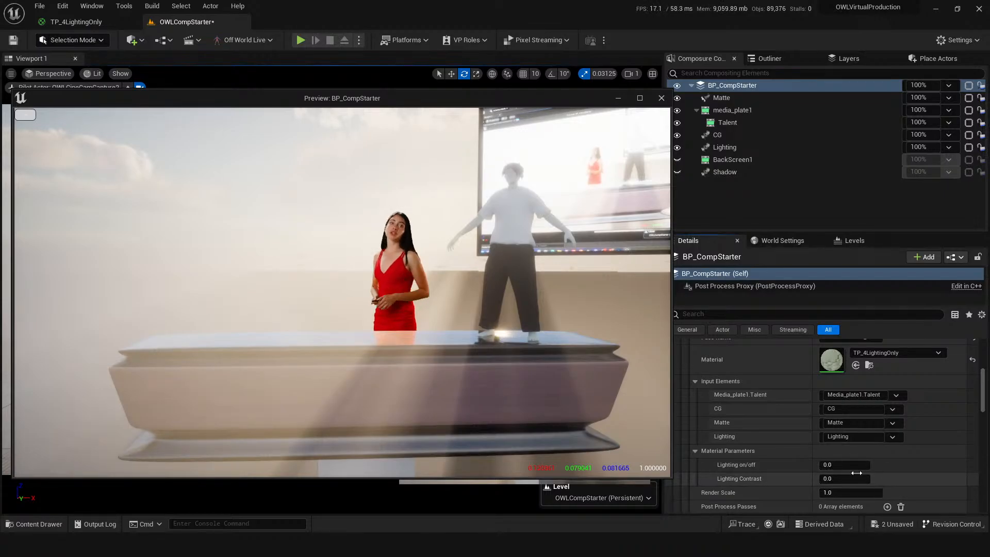
{"action": "left_click_drag", "start_coordinate": [851, 465], "coordinate": [902, 465]}
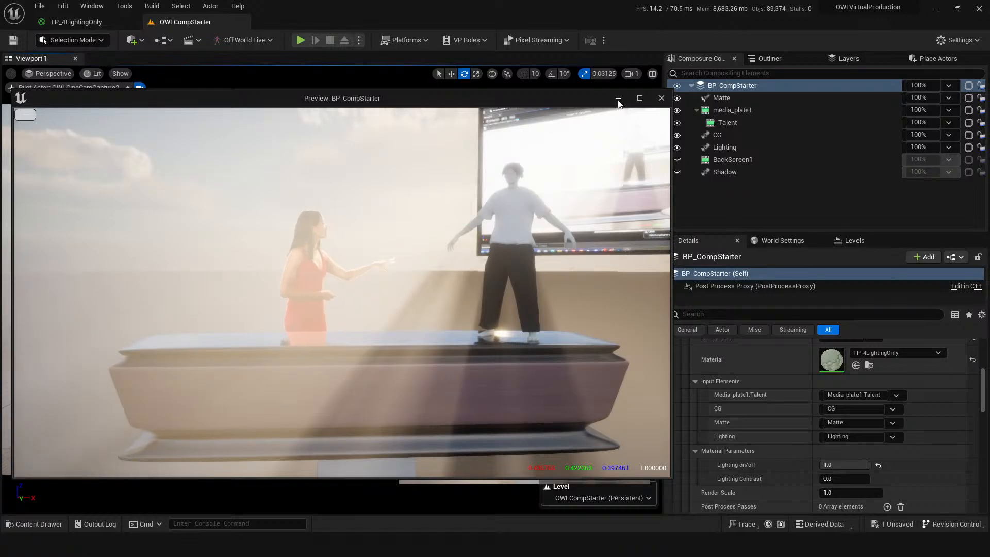
- Reposition the BP_CompStarter preview window while framing the camera close on the talent, save the level, and clear the window from the viewport
{"action": "left_click_drag", "start_coordinate": [572, 101], "coordinate": [720, 323]}
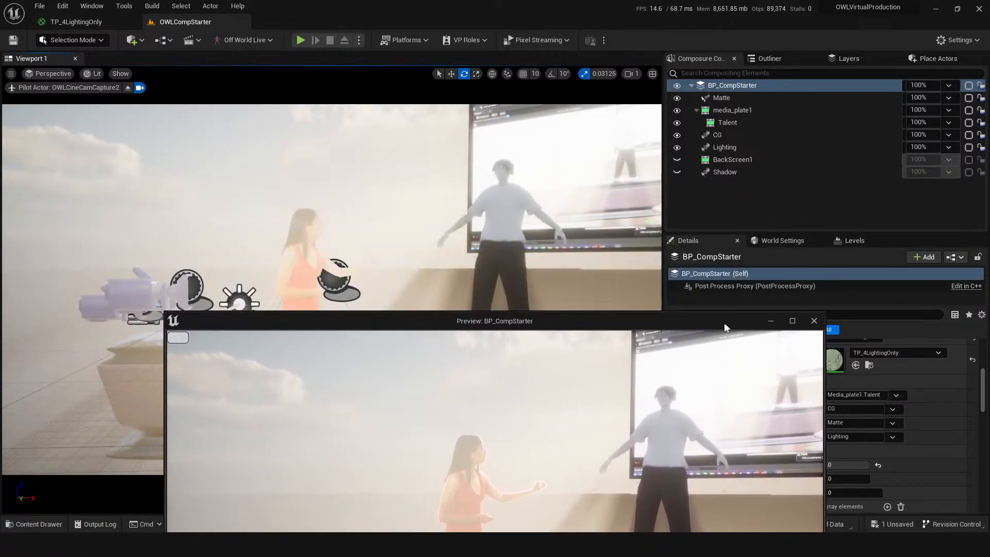
{"action": "left_click_drag", "start_coordinate": [463, 328], "coordinate": [393, 172]}
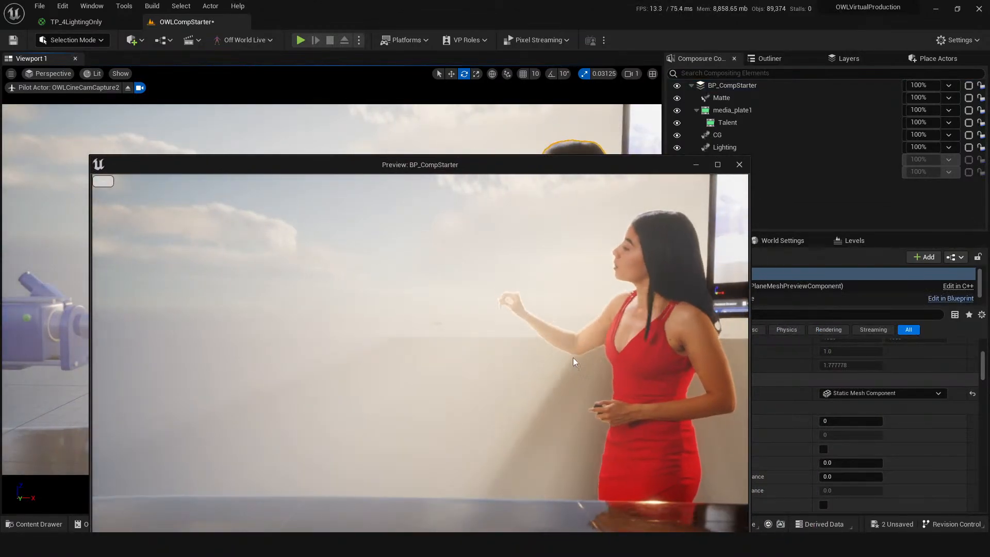
{"action": "key", "text": "ctrl+s"}
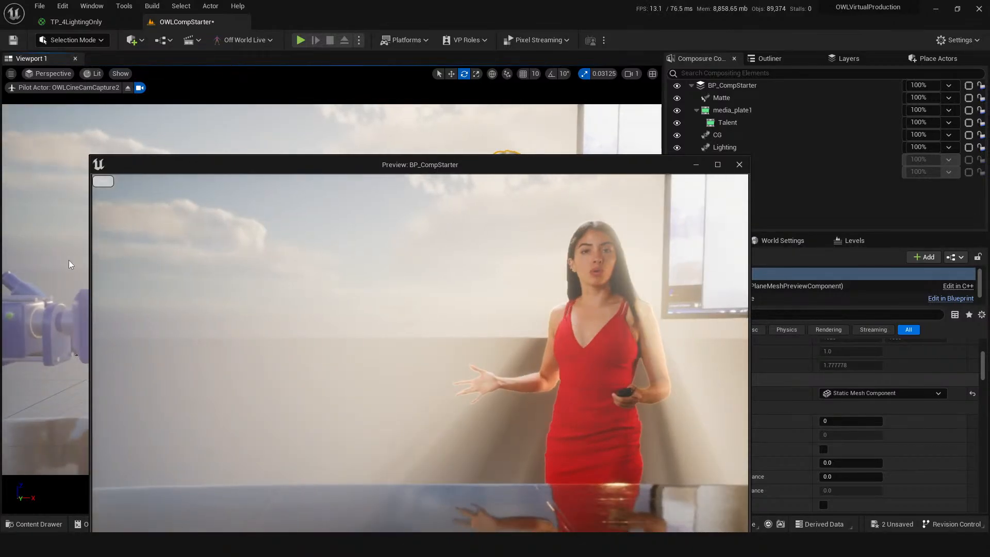
{"action": "left_click_drag", "start_coordinate": [344, 165], "coordinate": [989, 100]}
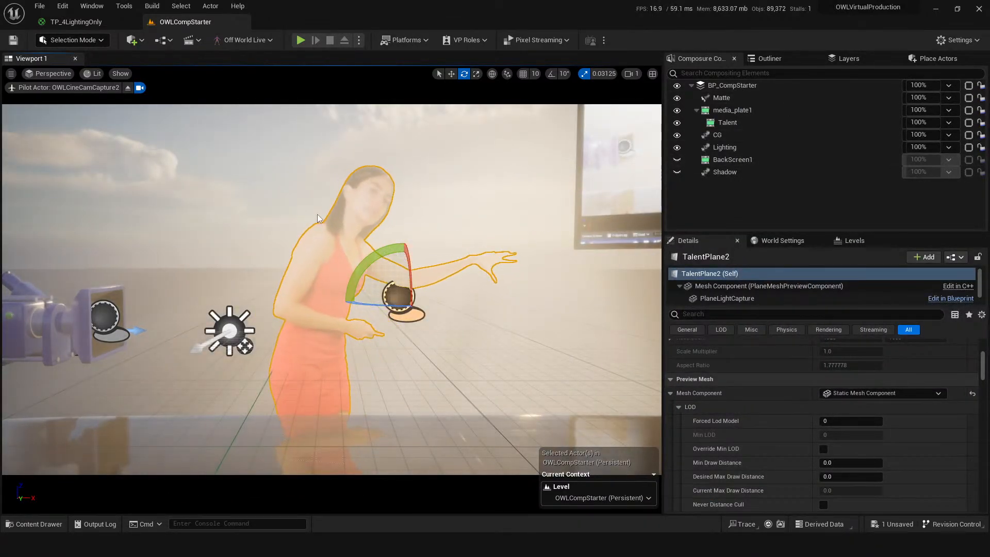
- Select LightingLayer under TalentPlane2, open its M_KeyedLightingCapture material, and inspect the talent silhouette in the material preview
{"action": "left_click", "coordinate": [769, 58]}
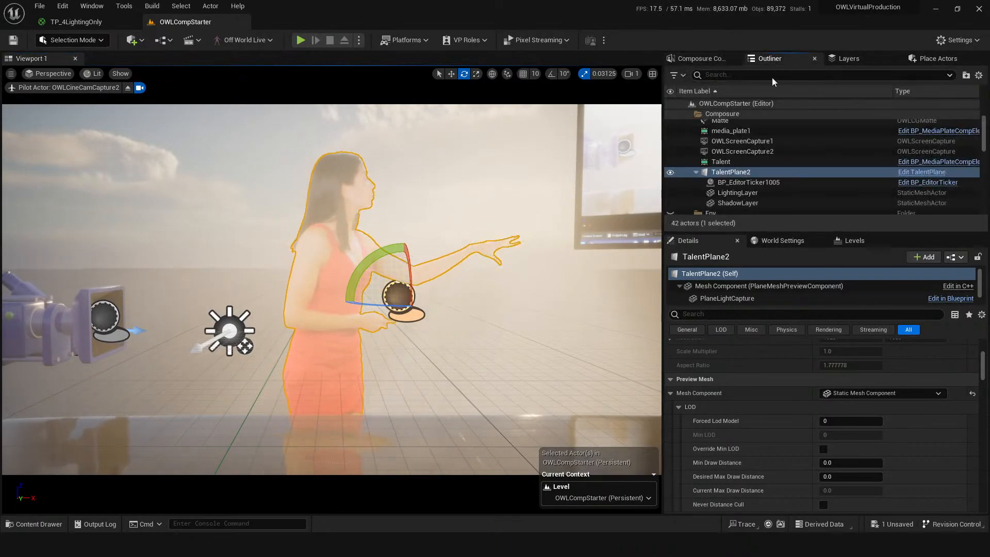
{"action": "left_click", "coordinate": [738, 192]}
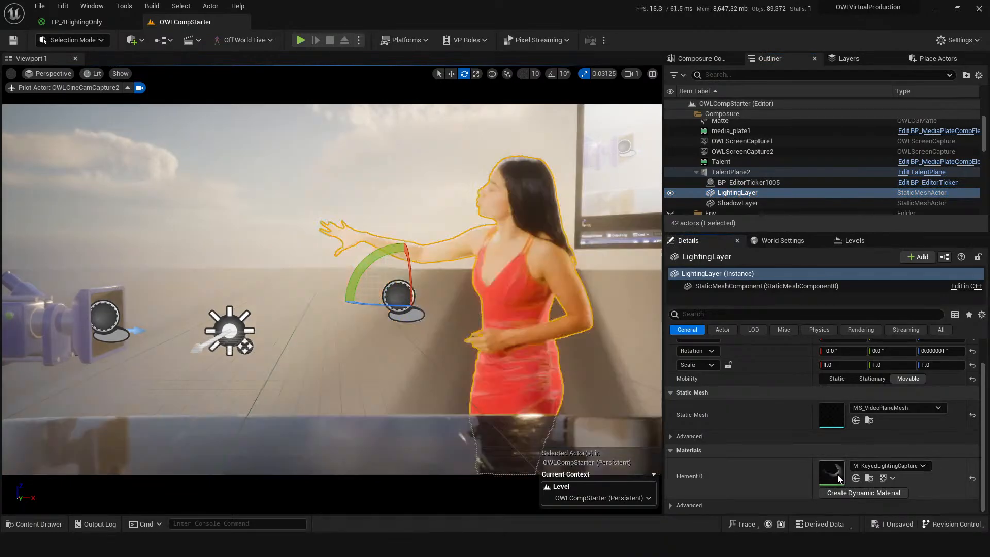
{"action": "double_click", "coordinate": [833, 472]}
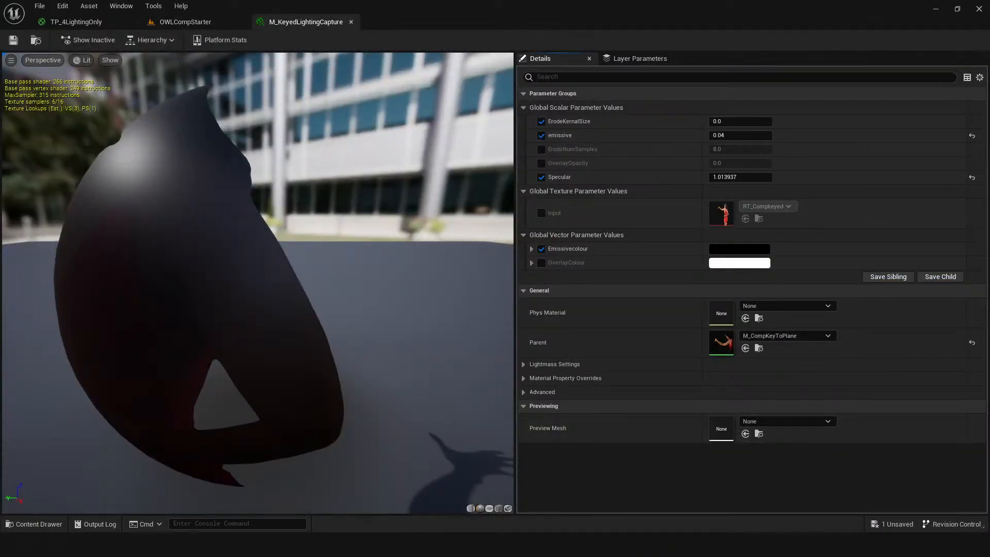
{"action": "left_click_drag", "start_coordinate": [218, 247], "coordinate": [289, 268]}
{"action": "scroll", "coordinate": [219, 248], "scroll_direction": "down", "scroll_amount": 5}
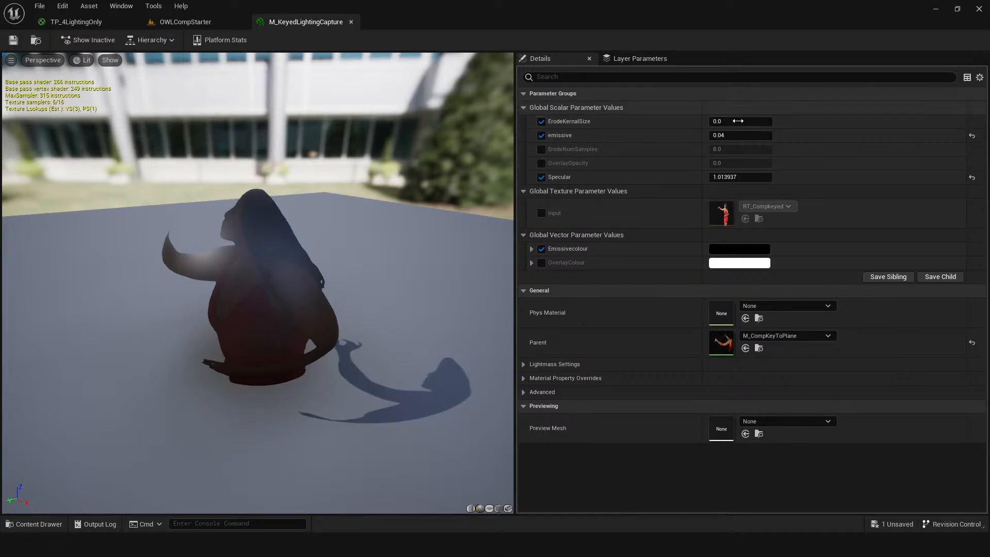
- Try ErodeKernalSize at about 1.47 and about 0.65 in M_KeyedLightingCapture, and disable the parameter override
{"action": "left_click_drag", "start_coordinate": [738, 121], "coordinate": [756, 121]}
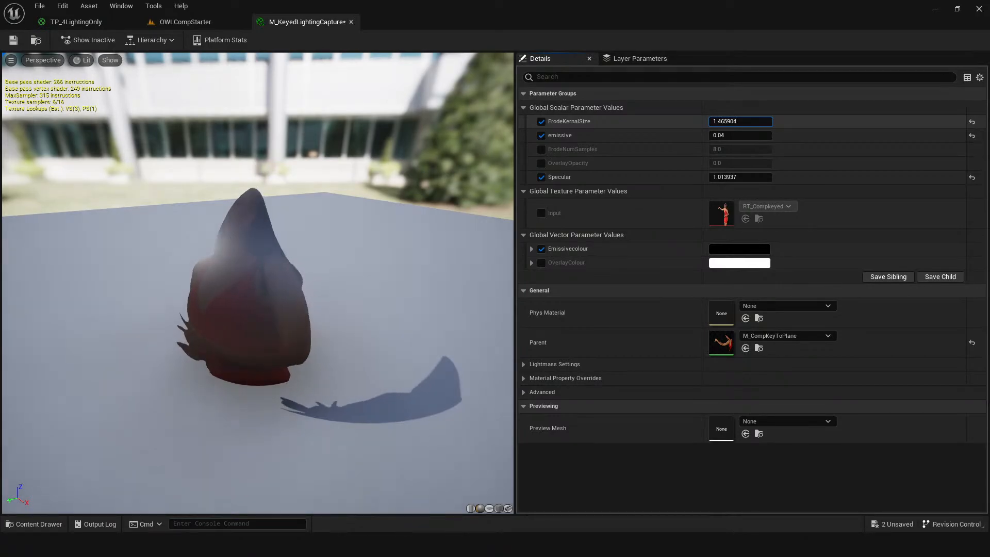
{"action": "mouse_move", "coordinate": [756, 121]}
{"action": "left_mouse_down"}
{"action": "mouse_move", "coordinate": [771, 121]}
{"action": "mouse_move", "coordinate": [740, 120]}
{"action": "left_mouse_up"}
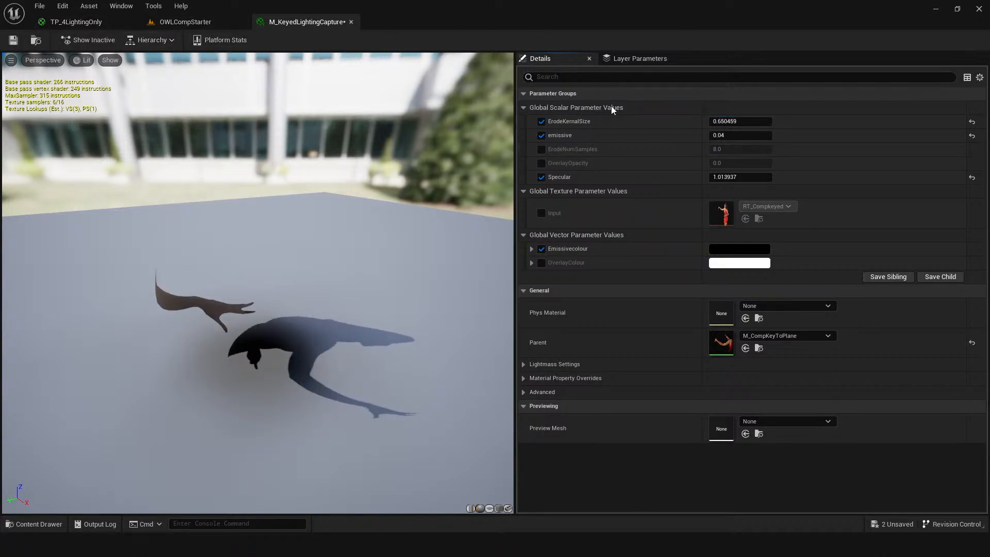
{"action": "left_click", "coordinate": [541, 122]}
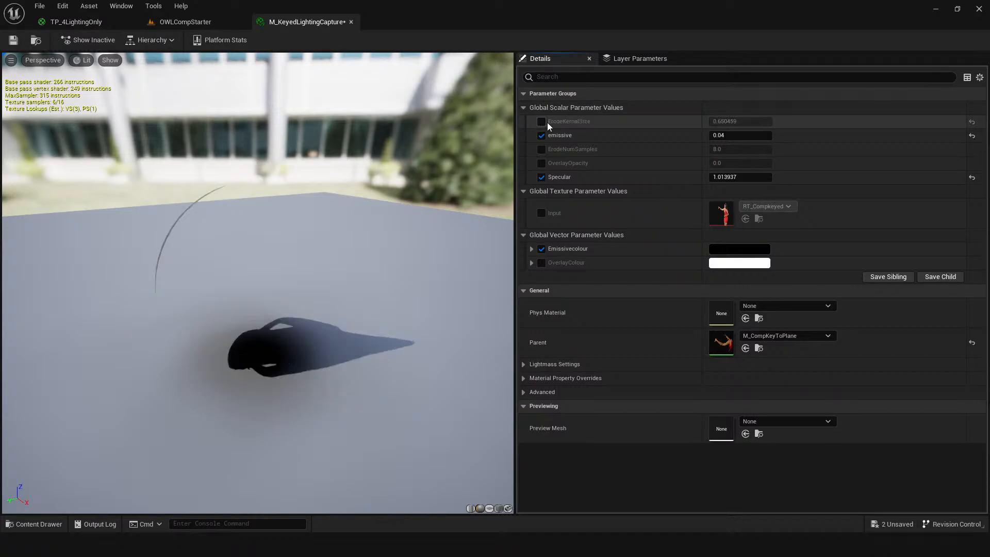
- Return to the OWLCompStarter level and hide the ShadowLayer actor under TalentPlane2
{"action": "left_click", "coordinate": [66, 22]}
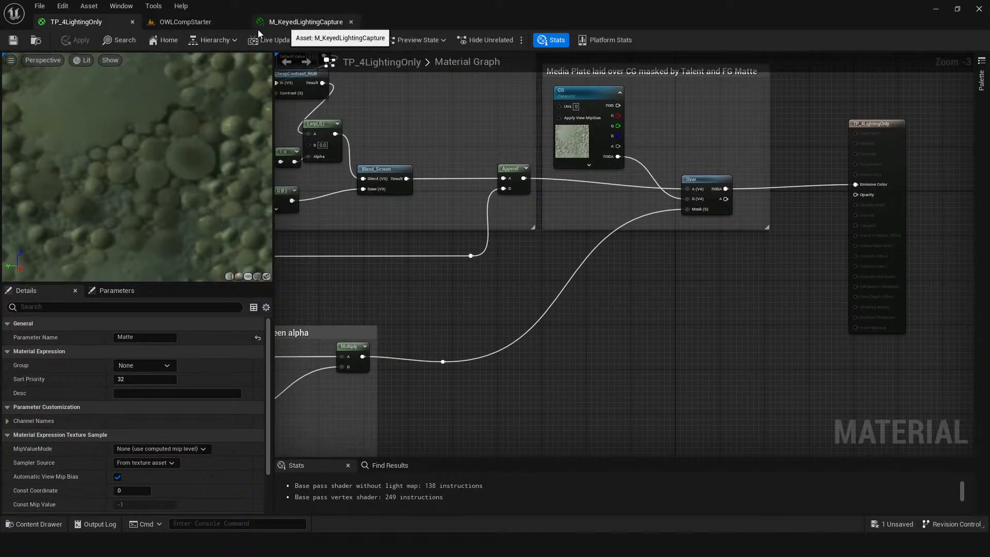
{"action": "left_click", "coordinate": [260, 23]}
{"action": "left_click", "coordinate": [189, 22]}
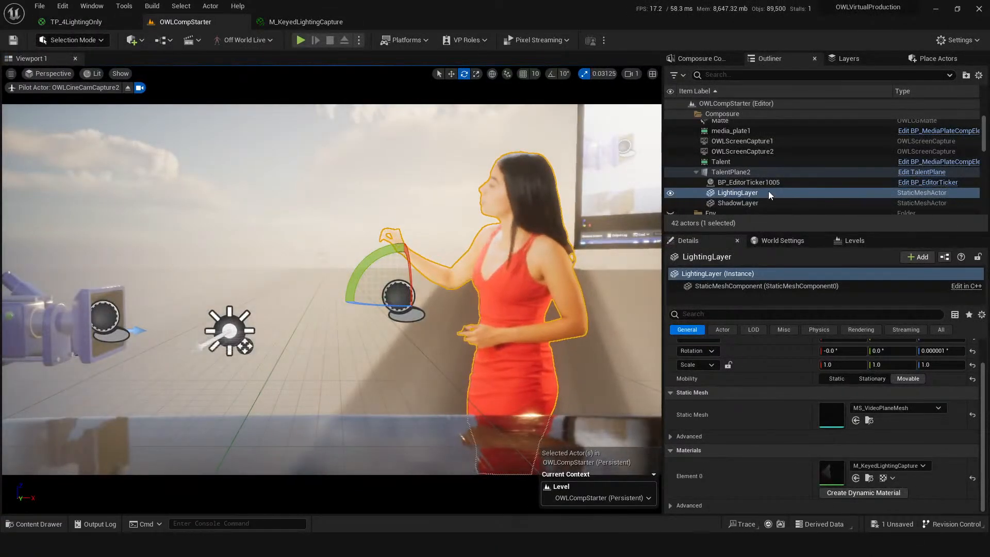
{"action": "left_click", "coordinate": [735, 203]}
{"action": "left_click", "coordinate": [671, 205]}
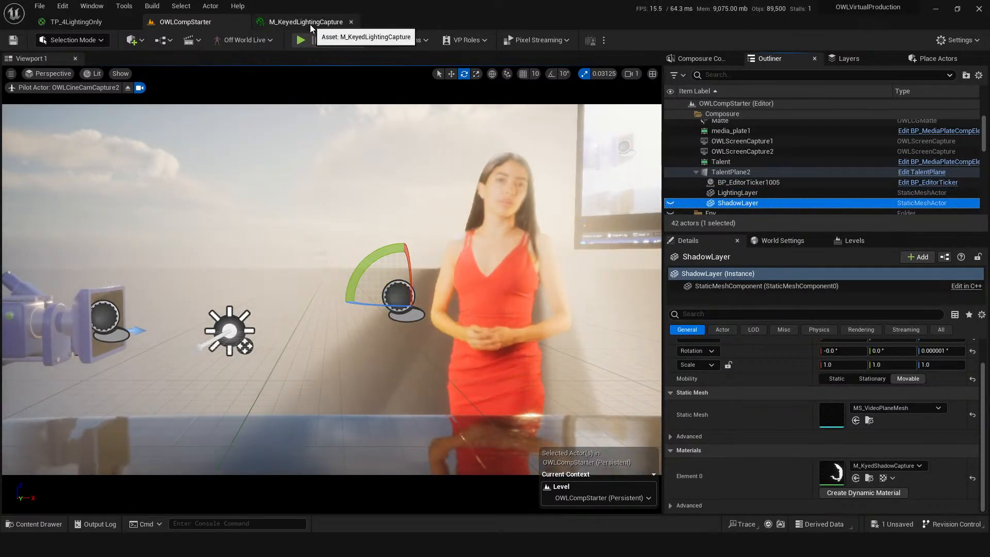
- Check the open M_KeyedLightingCapture and TP_4LightingOnly materials, and compare LightingLayer with ShadowLayer in OWLCompStarter, ending on LightingLayer
{"action": "left_click", "coordinate": [310, 23]}
{"action": "left_click", "coordinate": [99, 23]}
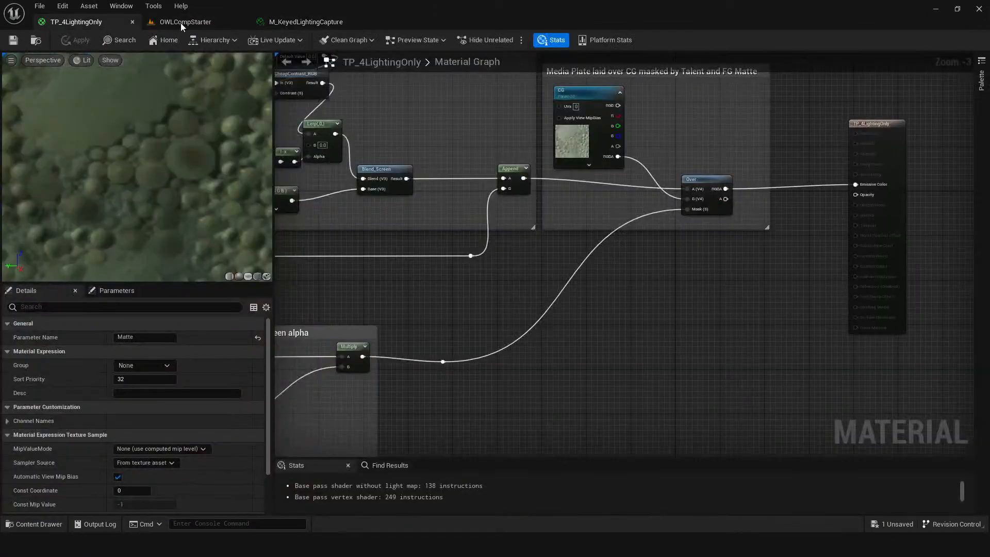
{"action": "left_click", "coordinate": [180, 23]}
{"action": "left_click", "coordinate": [735, 192]}
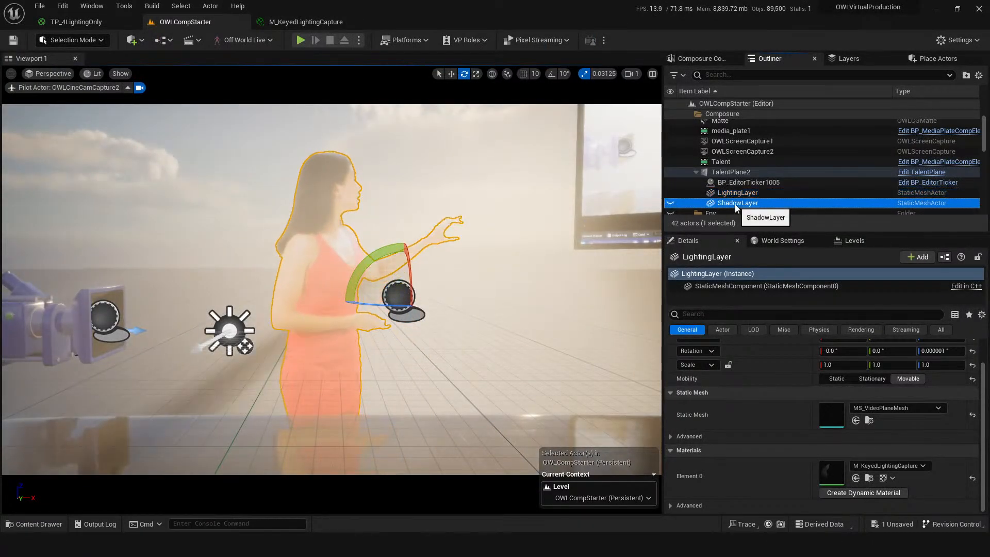
{"action": "left_click", "coordinate": [735, 204]}
{"action": "left_click", "coordinate": [735, 193]}
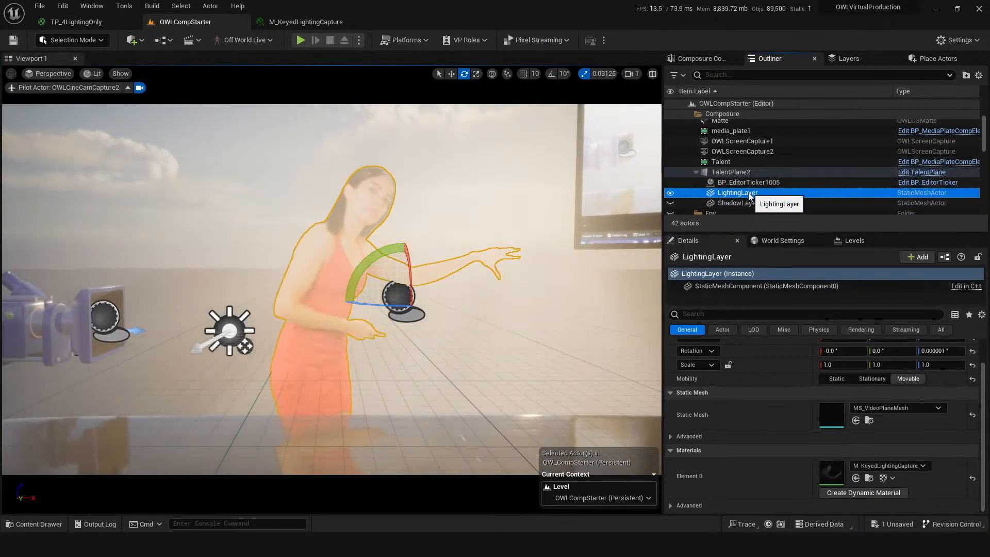
- Enable the ErodeKernalSize override in M_KeyedLightingCapture, try values against the BP_CompStarter preview, set it to about 2.15, and save the material
{"action": "left_click", "coordinate": [296, 26]}
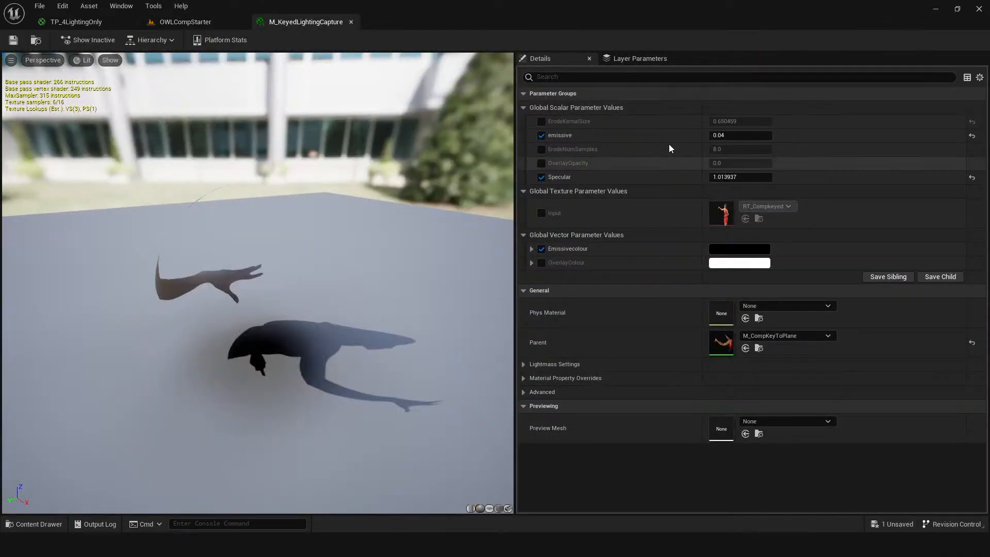
{"action": "left_click", "coordinate": [542, 121]}
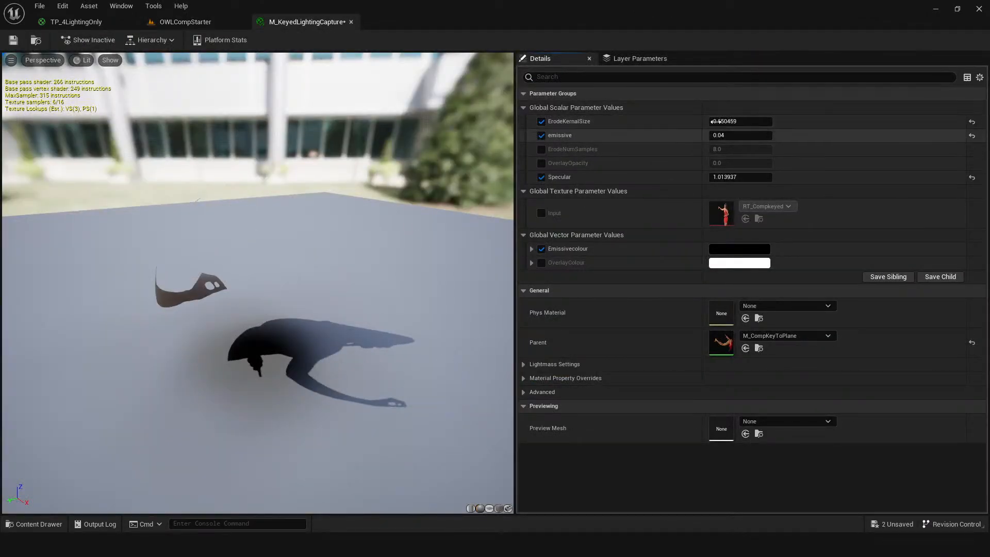
{"action": "left_click_drag", "start_coordinate": [720, 121], "coordinate": [742, 122]}
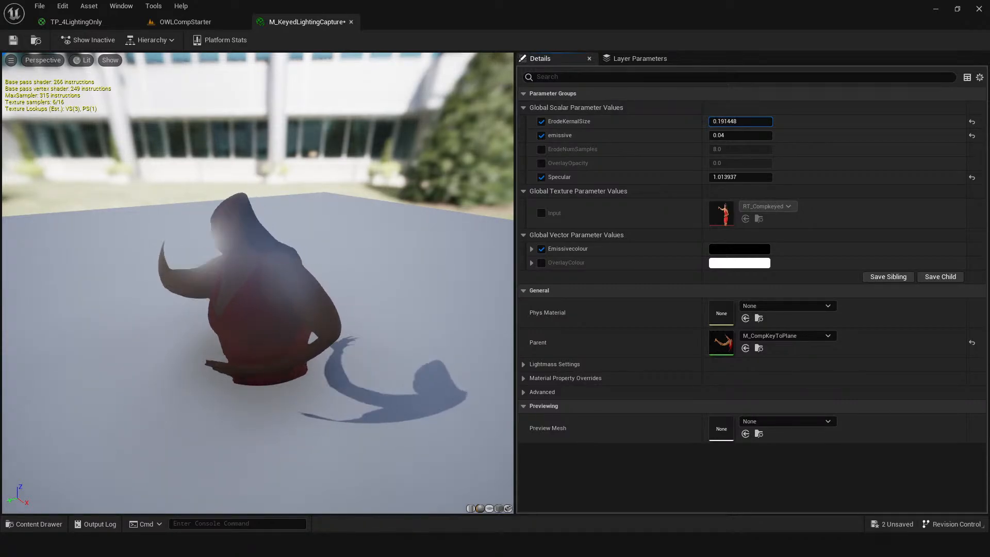
{"action": "left_click_drag", "start_coordinate": [989, 73], "coordinate": [455, 172]}
{"action": "mouse_move", "coordinate": [732, 122]}
{"action": "left_mouse_down"}
{"action": "mouse_move", "coordinate": [722, 122]}
{"action": "mouse_move", "coordinate": [745, 122]}
{"action": "left_mouse_up"}
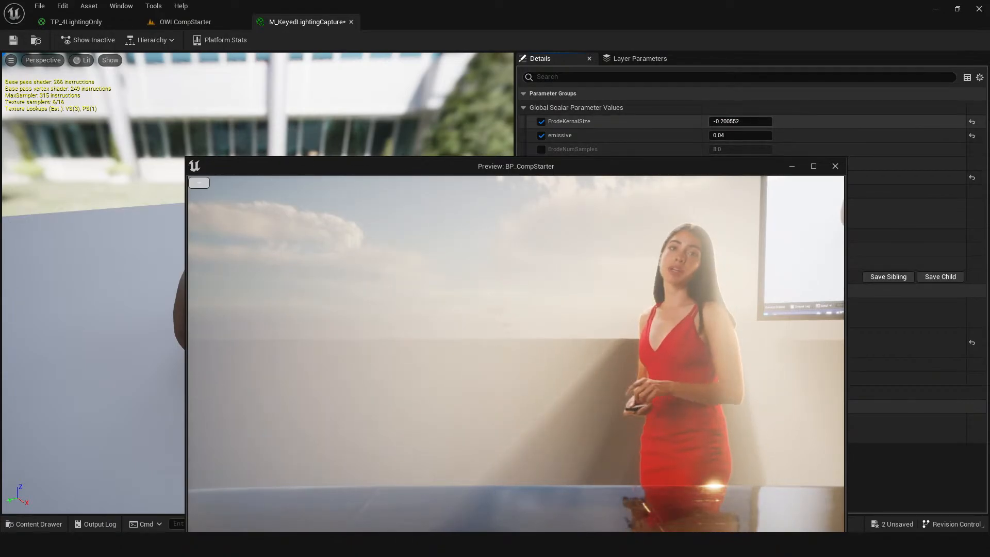
{"action": "mouse_move", "coordinate": [741, 122]}
{"action": "left_mouse_down"}
{"action": "mouse_move", "coordinate": [770, 122]}
{"action": "mouse_move", "coordinate": [757, 122]}
{"action": "left_mouse_up"}
{"action": "key", "text": "ctrl+s"}
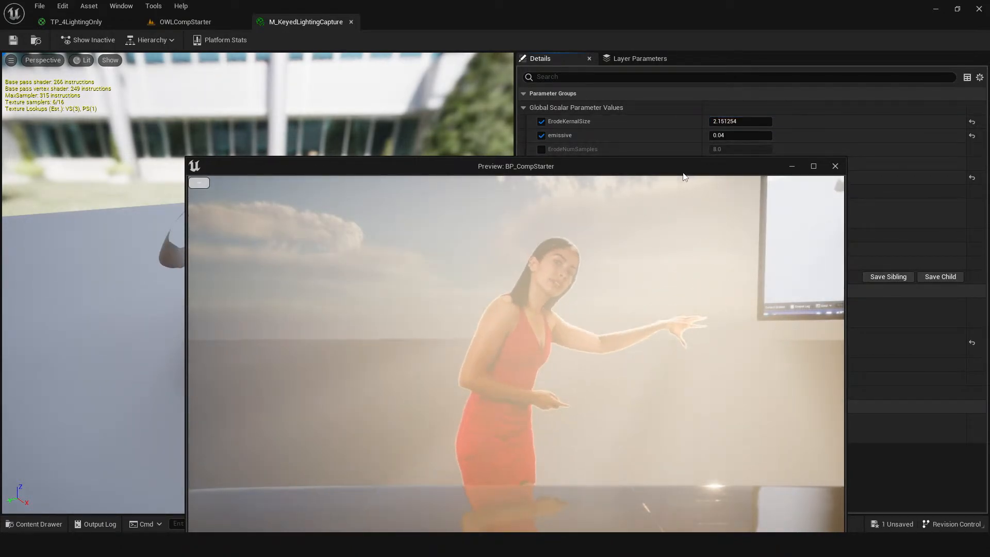
{"action": "left_click_drag", "start_coordinate": [685, 176], "coordinate": [712, 160]}
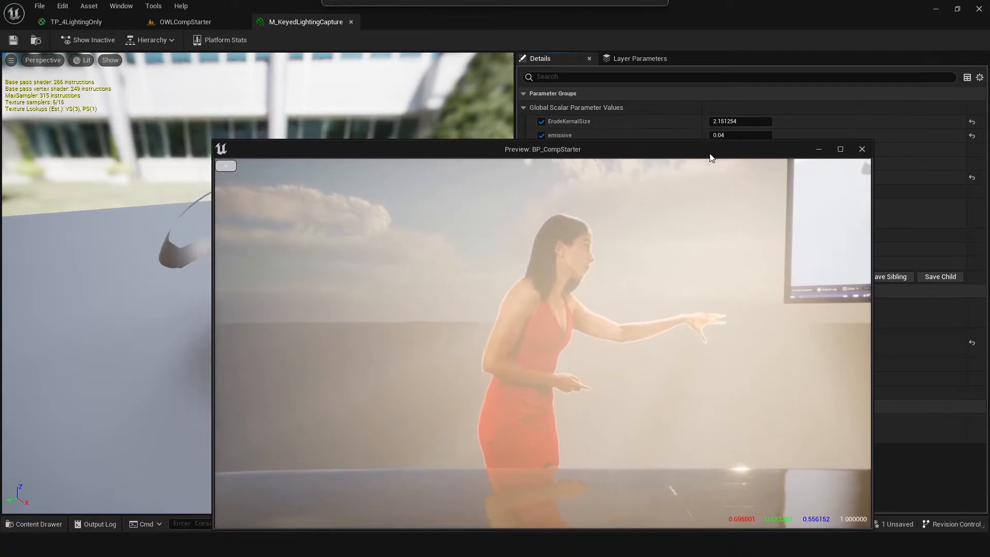
- Return to the OWLCompStarter level, select TalentPlane2's Mesh Component, and open its M_CompKeyToPlane_Inst material
{"action": "left_click", "coordinate": [181, 23]}
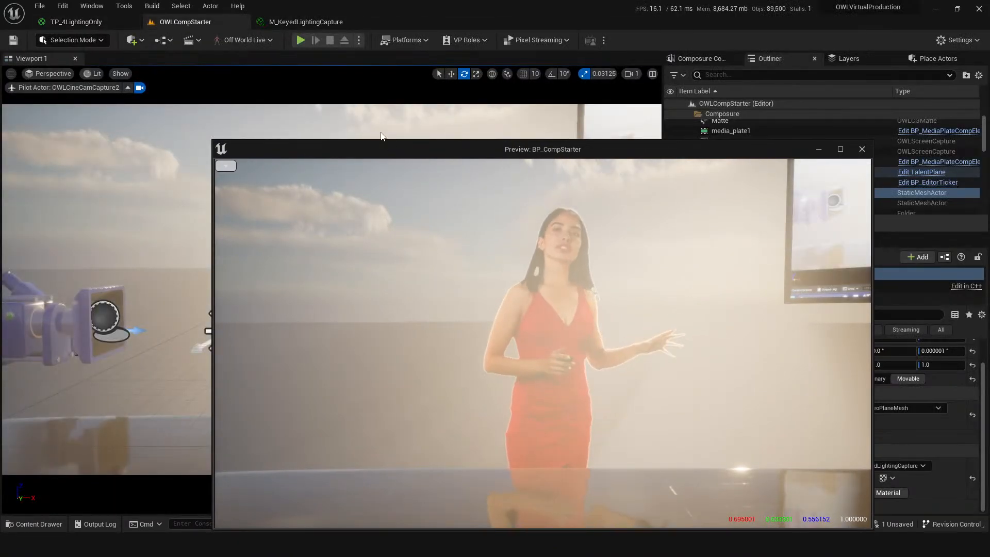
{"action": "left_click_drag", "start_coordinate": [401, 157], "coordinate": [432, 330]}
{"action": "left_click", "coordinate": [361, 232]}
{"action": "left_click_drag", "start_coordinate": [634, 328], "coordinate": [365, 234]}
{"action": "left_click", "coordinate": [704, 297]}
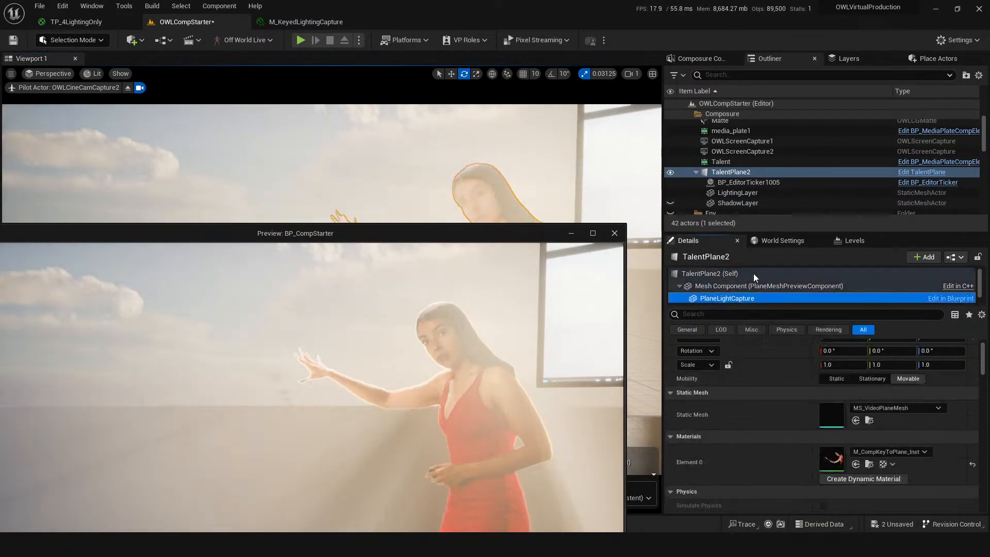
{"action": "left_click", "coordinate": [740, 285]}
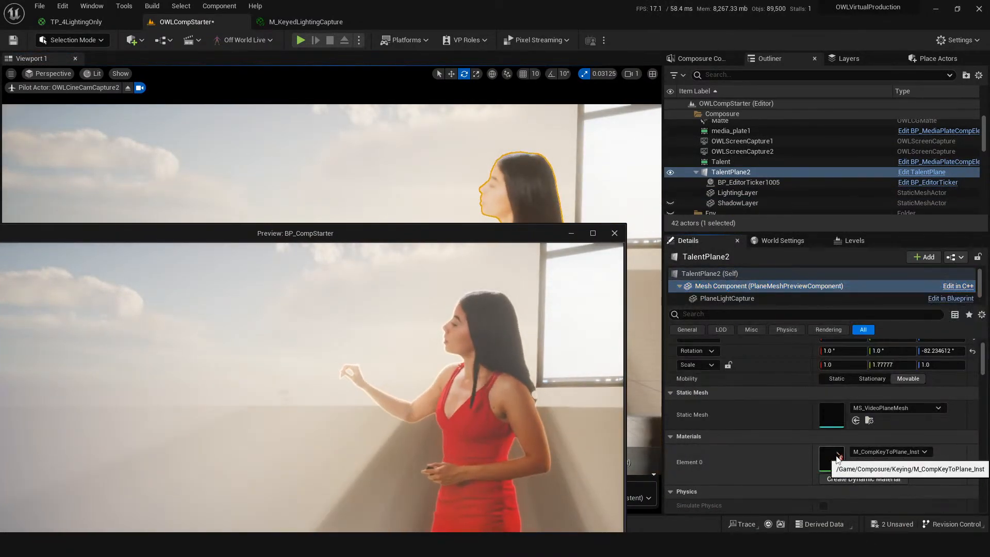
{"action": "double_click", "coordinate": [837, 458]}
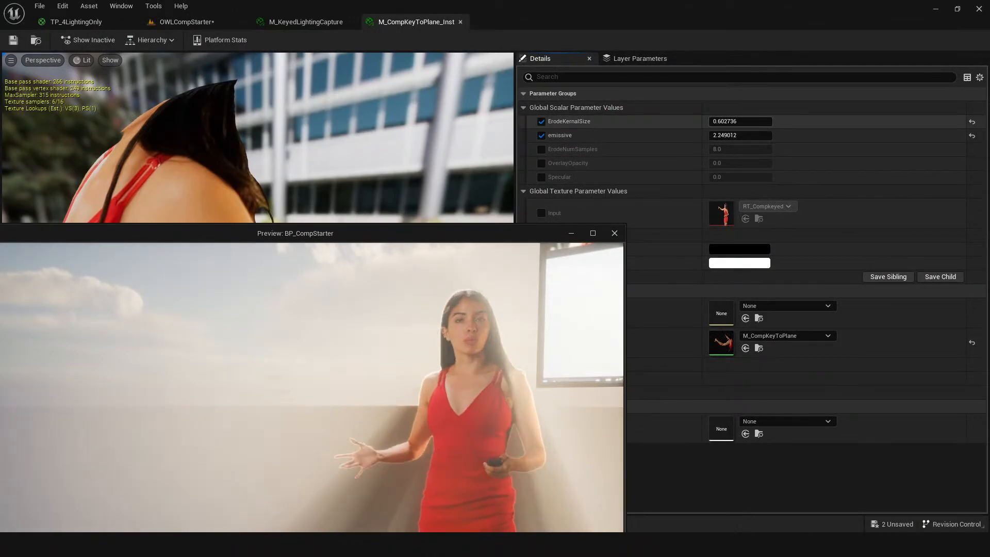
- Try ErodeKernalSize at about 11.55 in M_CompKeyToPlane_Inst, undo it, and set the value to 0 while checking the talent's edges in the preview
{"action": "mouse_move", "coordinate": [740, 121]}
{"action": "left_mouse_down"}
{"action": "mouse_move", "coordinate": [770, 122]}
{"action": "mouse_move", "coordinate": [732, 121]}
{"action": "mouse_move", "coordinate": [761, 121]}
{"action": "left_mouse_up"}
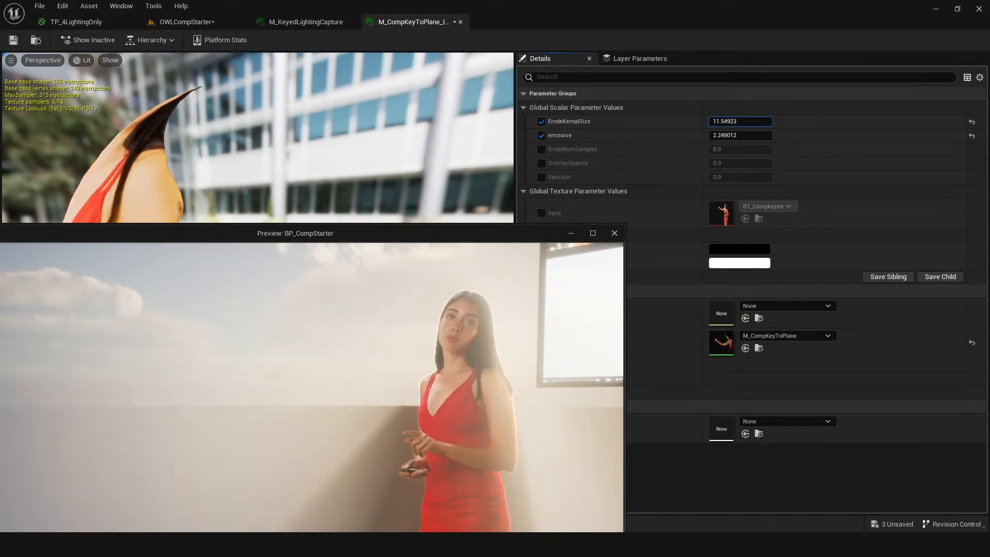
{"action": "key", "text": "ctrl+z"}
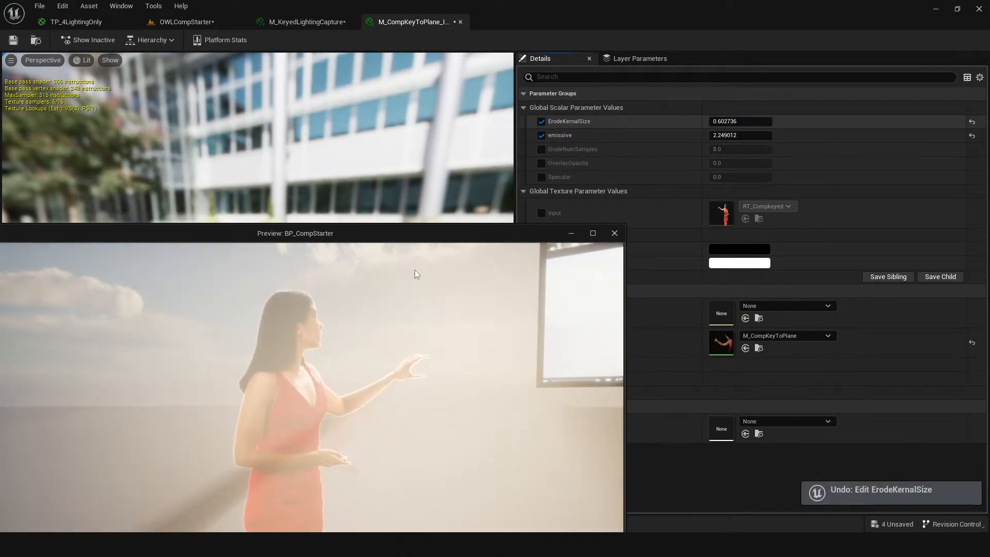
{"action": "left_click_drag", "start_coordinate": [396, 236], "coordinate": [536, 138]}
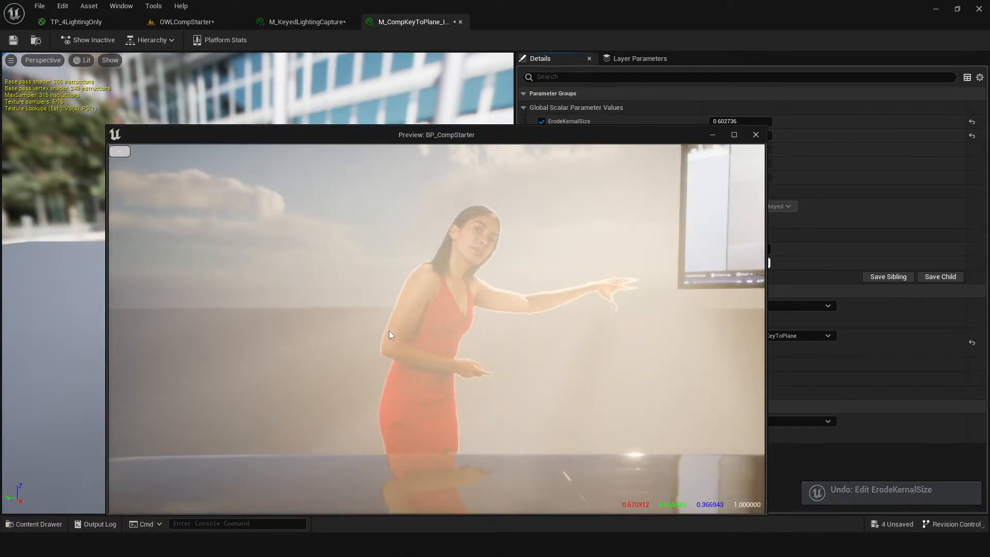
{"action": "left_click_drag", "start_coordinate": [507, 140], "coordinate": [500, 138]}
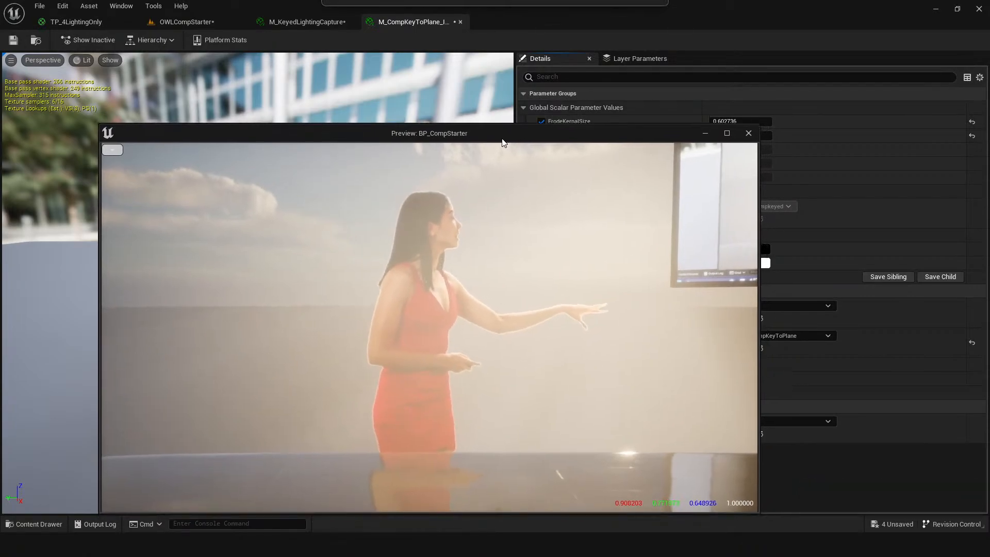
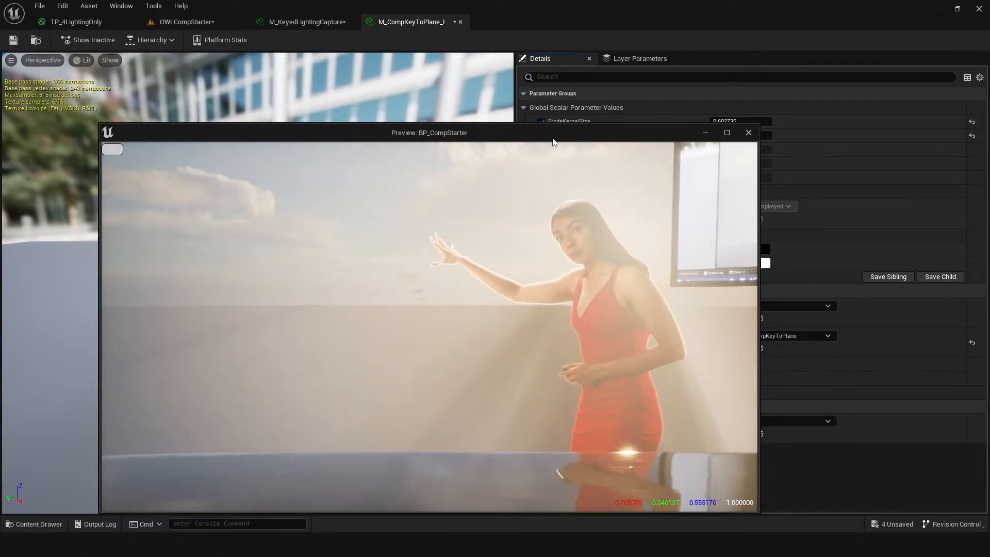
{"action": "left_click_drag", "start_coordinate": [553, 143], "coordinate": [482, 159]}
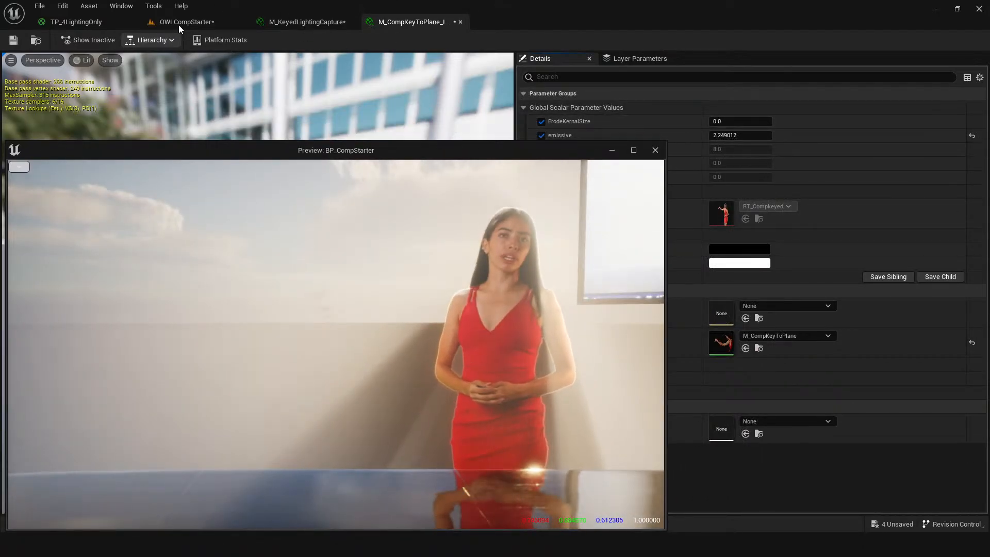
- Save the OWLCompStarter level, inspect the talent's lighting in the BP_CompStarter preview from a wider camera view, and close the preview window
{"action": "left_click", "coordinate": [178, 22]}
{"action": "key", "text": "ctrl+s"}
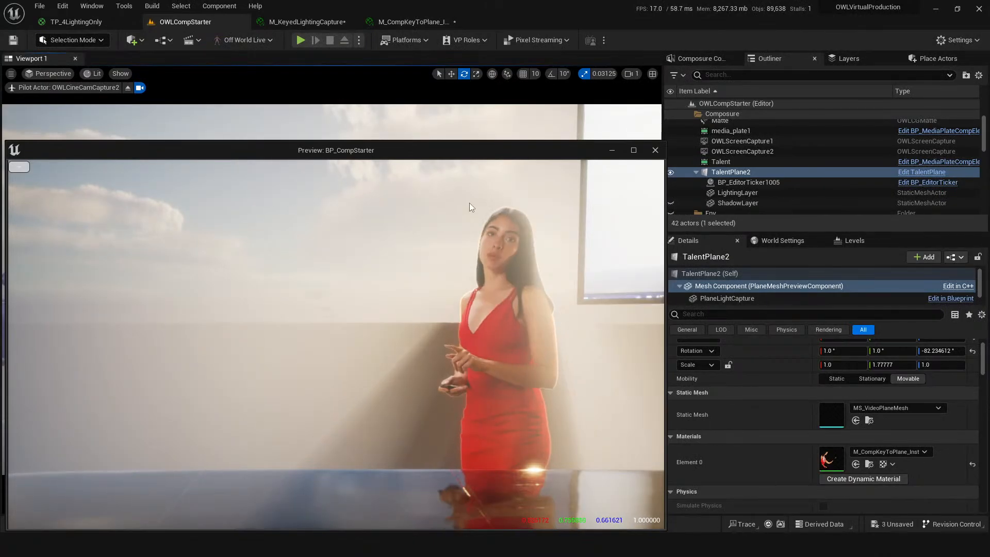
{"action": "left_click_drag", "start_coordinate": [468, 156], "coordinate": [479, 114]}
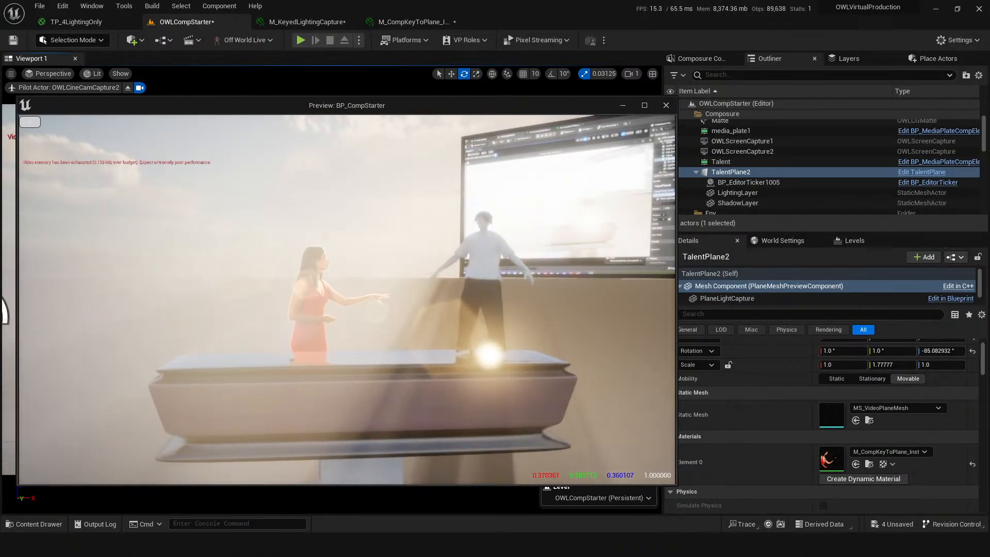
{"action": "left_click_drag", "start_coordinate": [367, 107], "coordinate": [417, 106]}
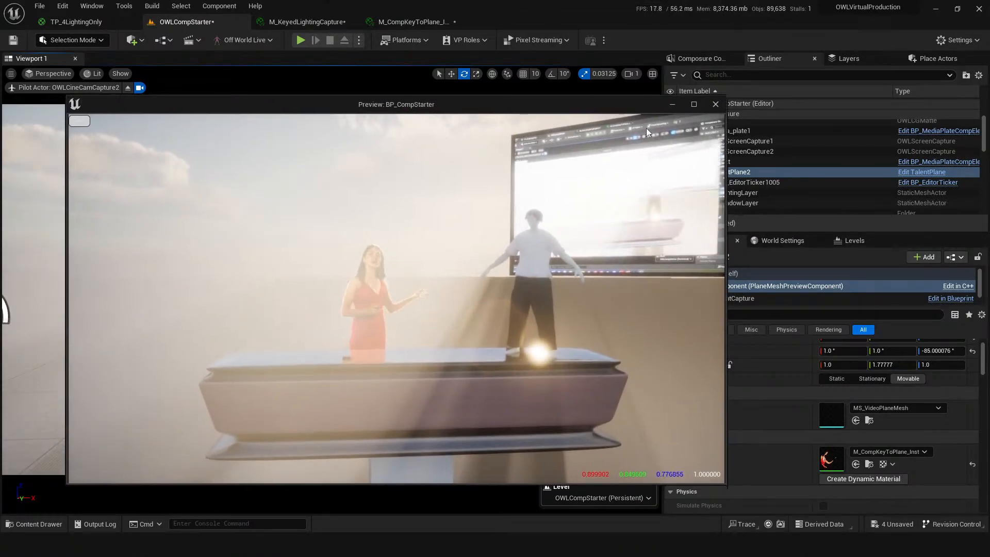
{"action": "left_click", "coordinate": [717, 104]}
- Turn off rendering of the BP_CompStarter, Matte, media_plate1, Talent, CG and Lighting Composure elements
{"action": "left_click", "coordinate": [700, 58]}
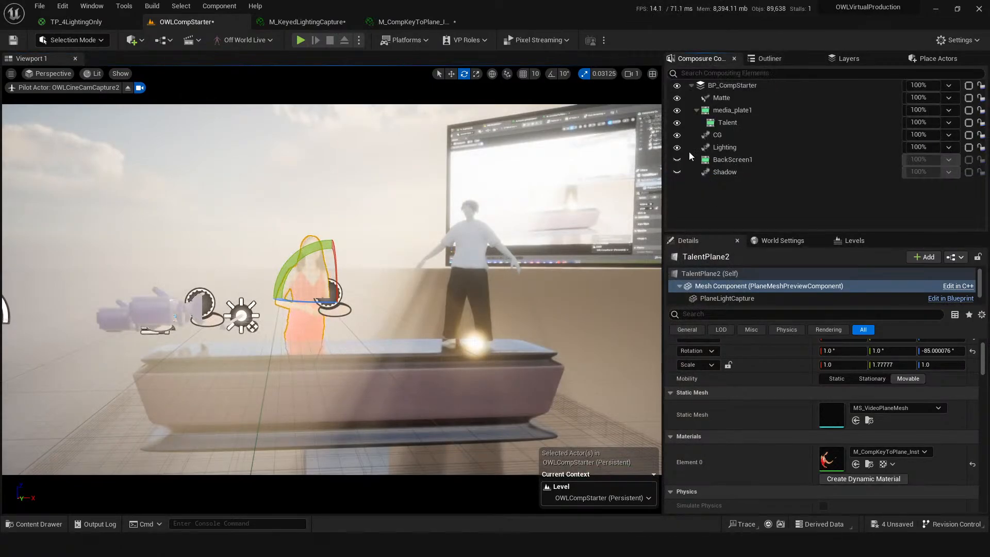
{"action": "left_click", "coordinate": [678, 98]}
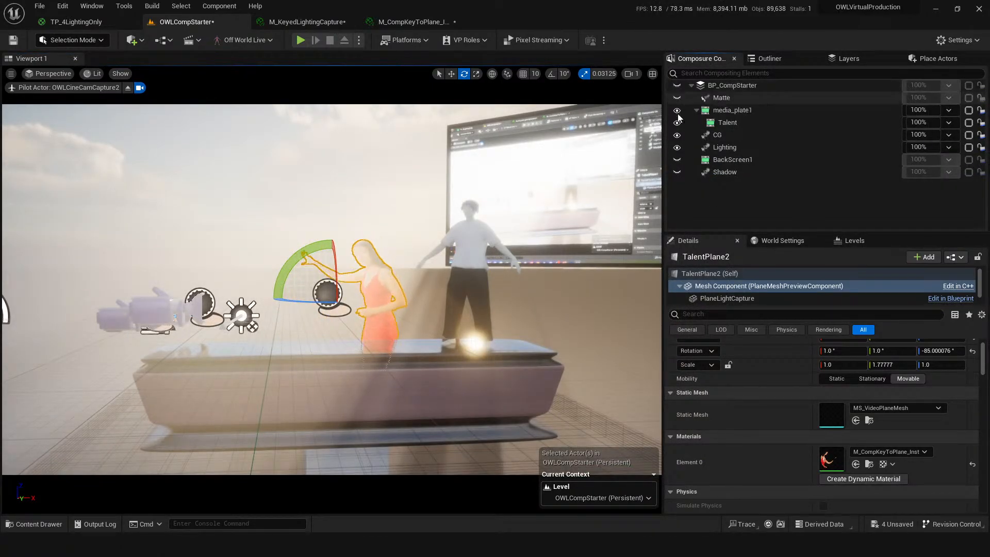
{"action": "left_click", "coordinate": [677, 110]}
{"action": "left_click", "coordinate": [677, 122]}
{"action": "left_click", "coordinate": [677, 135]}
{"action": "left_click", "coordinate": [678, 148]}
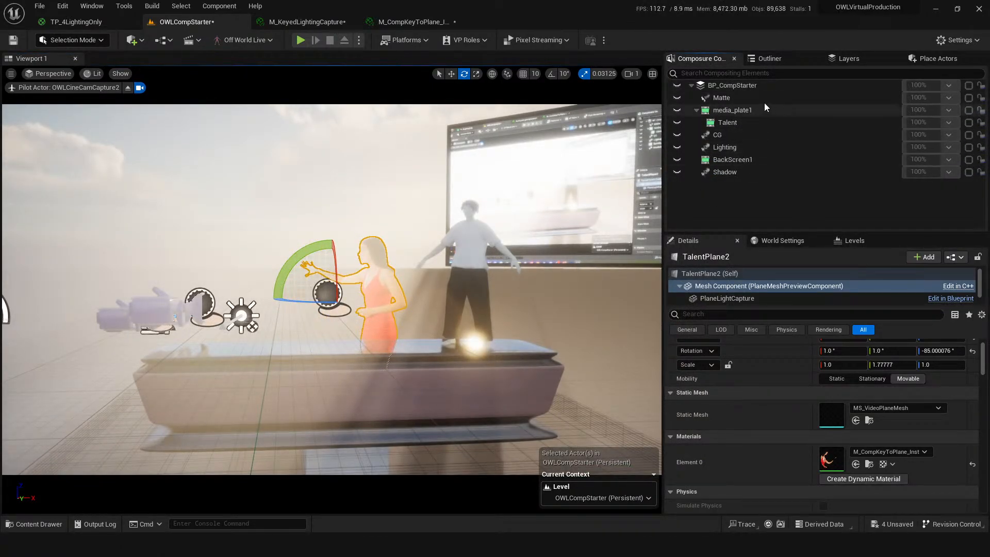
- Undo the stray rotation, rotate DirectionalLight0 to about -112.6°, -1.8°, -274.8° for an orange sunset, and save the level
{"action": "mouse_move", "coordinate": [465, 216]}
{"action": "right_mouse_down"}
{"action": "mouse_move", "coordinate": [439, 195]}
{"action": "mouse_move", "coordinate": [464, 209]}
{"action": "mouse_move", "coordinate": [448, 220]}
{"action": "mouse_move", "coordinate": [458, 214]}
{"action": "right_mouse_up"}
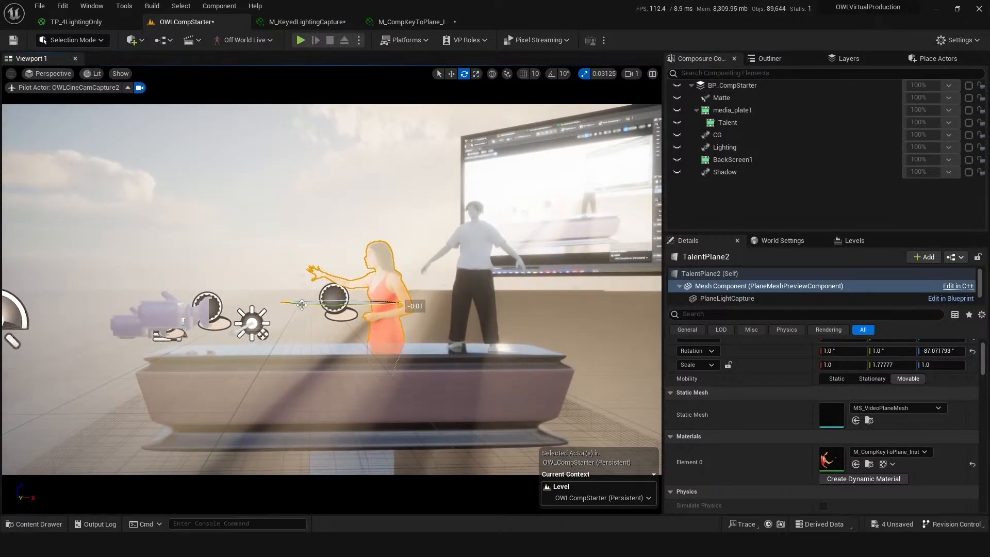
{"action": "key", "text": "ctrl+z"}
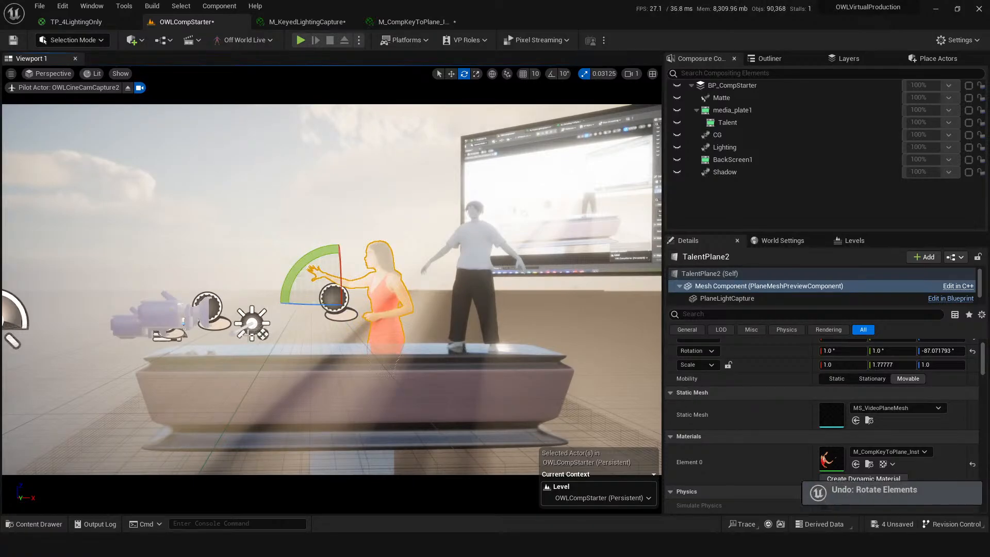
{"action": "left_click_drag", "start_coordinate": [272, 326], "coordinate": [251, 267]}
{"action": "key", "text": "ctrl+s"}
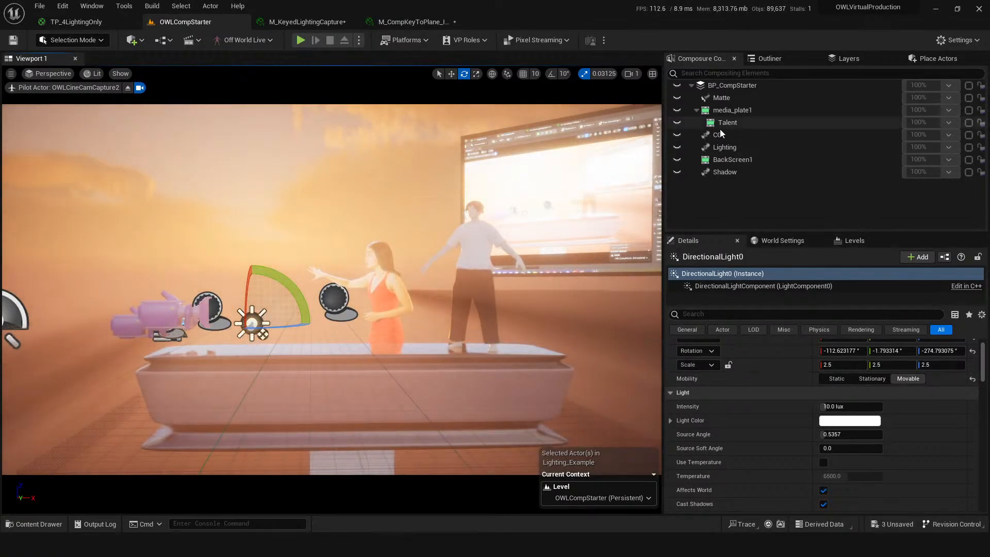
- Turn on rendering of BP_CompStarter and its Matte, media_plate1, Talent, CG and Lighting elements
{"action": "left_click", "coordinate": [718, 83]}
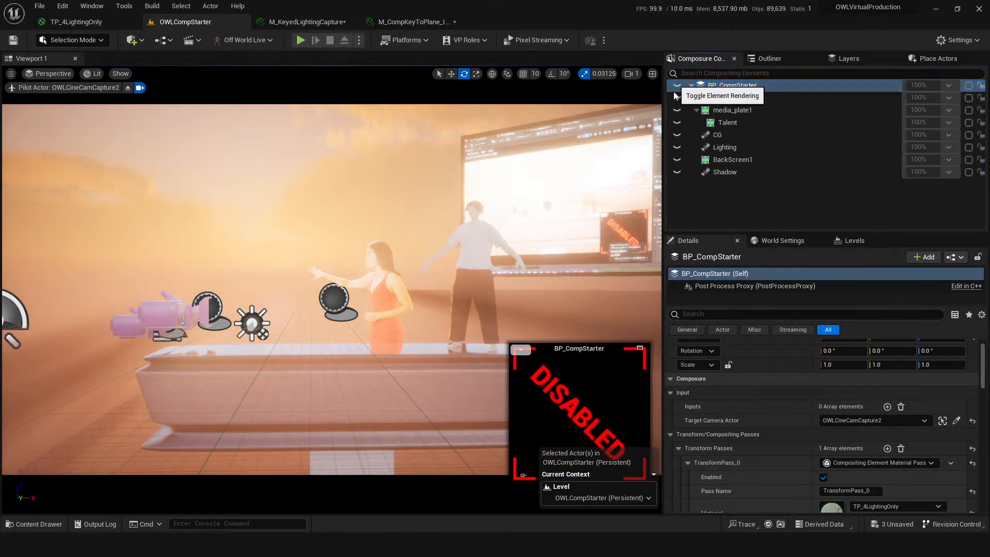
{"action": "left_click", "coordinate": [677, 86]}
{"action": "left_click", "coordinate": [676, 98]}
{"action": "left_click", "coordinate": [677, 110]}
{"action": "left_click", "coordinate": [677, 122]}
{"action": "left_click", "coordinate": [676, 135]}
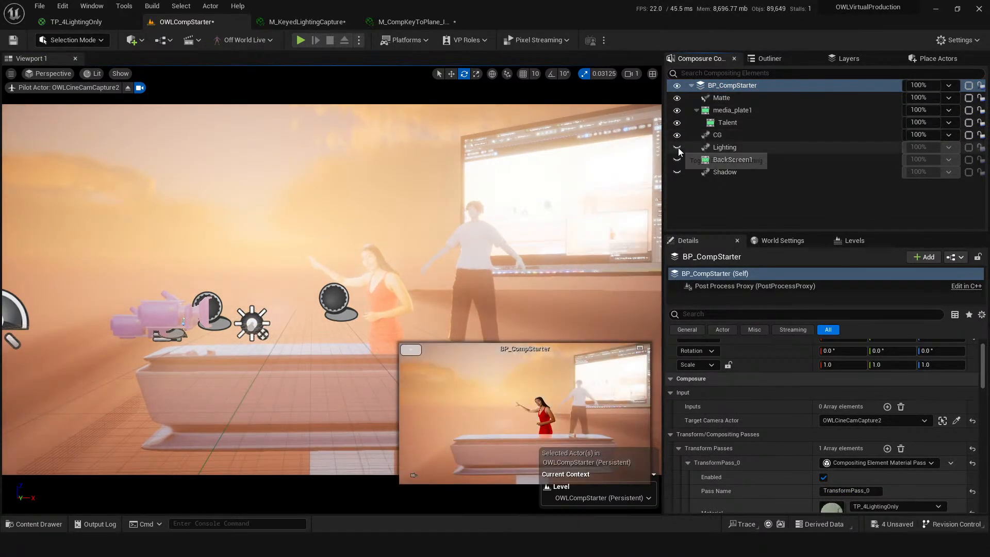
{"action": "left_click", "coordinate": [677, 147]}
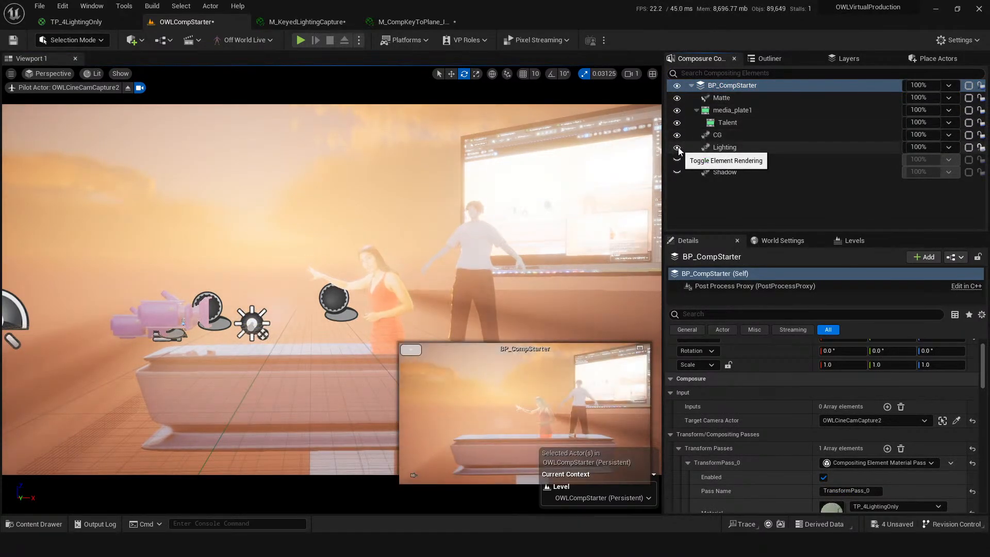
- Open the BP_CompStarter preview in its own window, examine the sunset-lit composite from another camera position, and close the window
{"action": "left_click", "coordinate": [415, 350]}
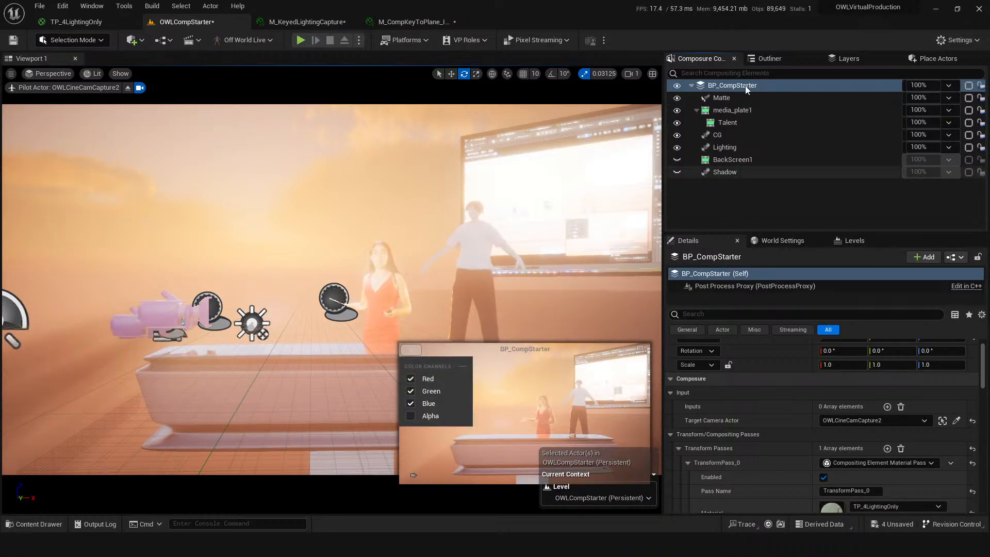
{"action": "left_click", "coordinate": [730, 86]}
{"action": "left_click", "coordinate": [640, 350]}
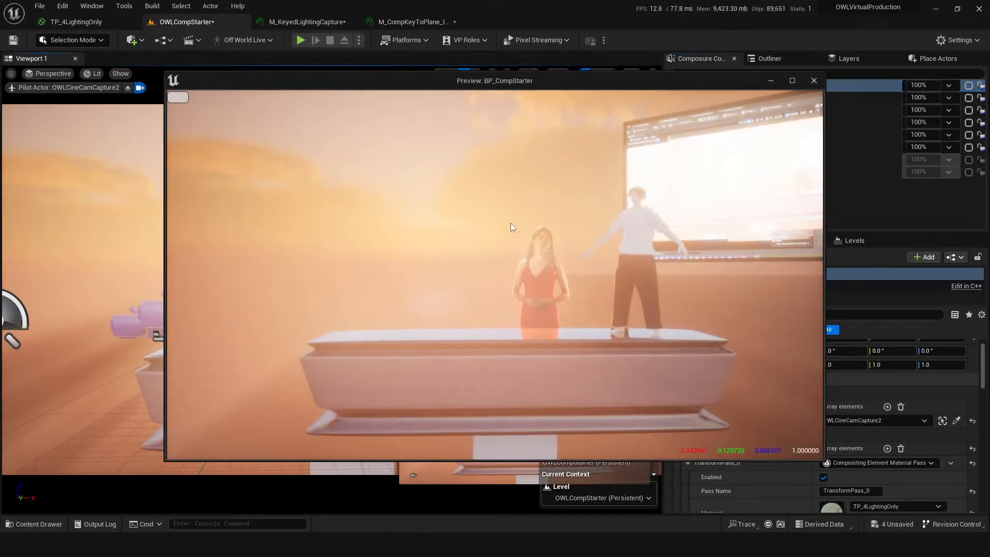
{"action": "right_click_drag", "start_coordinate": [103, 358], "coordinate": [103, 357]}
{"action": "left_click_drag", "start_coordinate": [656, 84], "coordinate": [463, 172]}
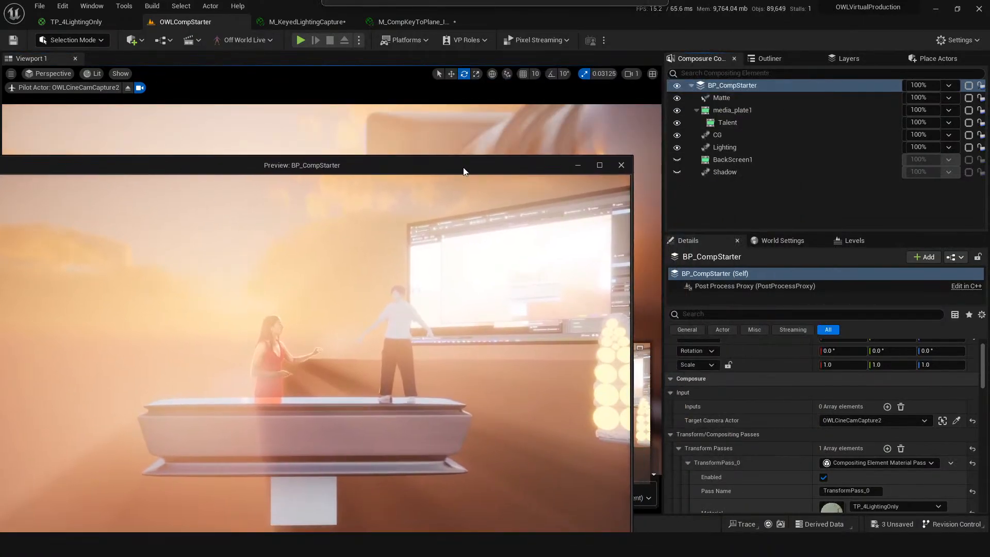
{"action": "left_click", "coordinate": [621, 165]}
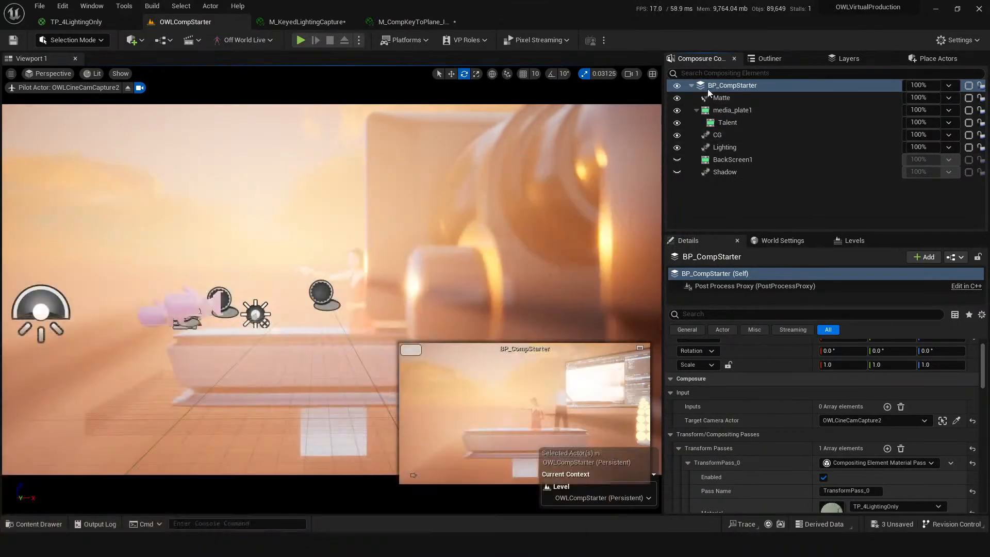
- Turn off rendering of BP_CompStarter and all its elements, save the level, and select TalentPlane2 in the viewport
{"action": "left_click", "coordinate": [677, 86]}
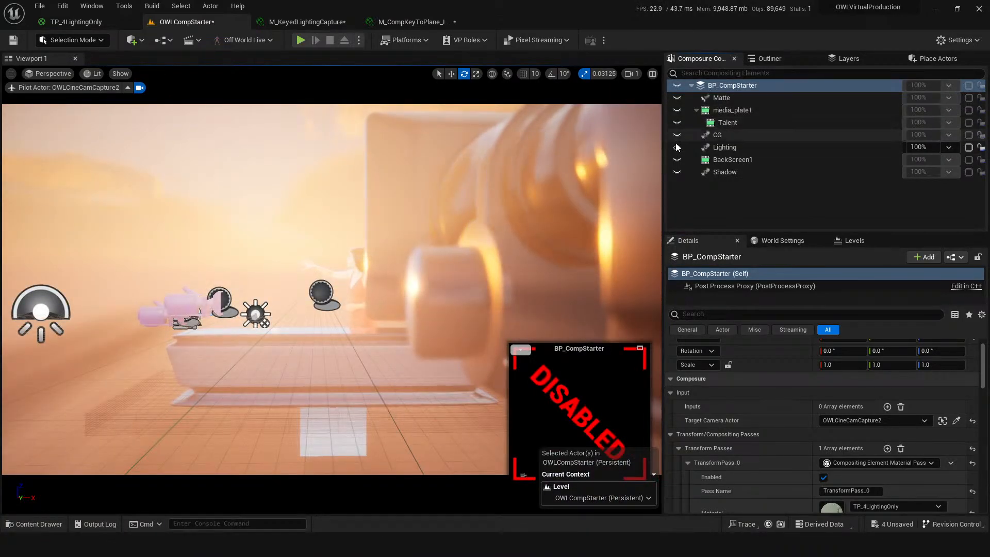
{"action": "key", "text": "ctrl+s"}
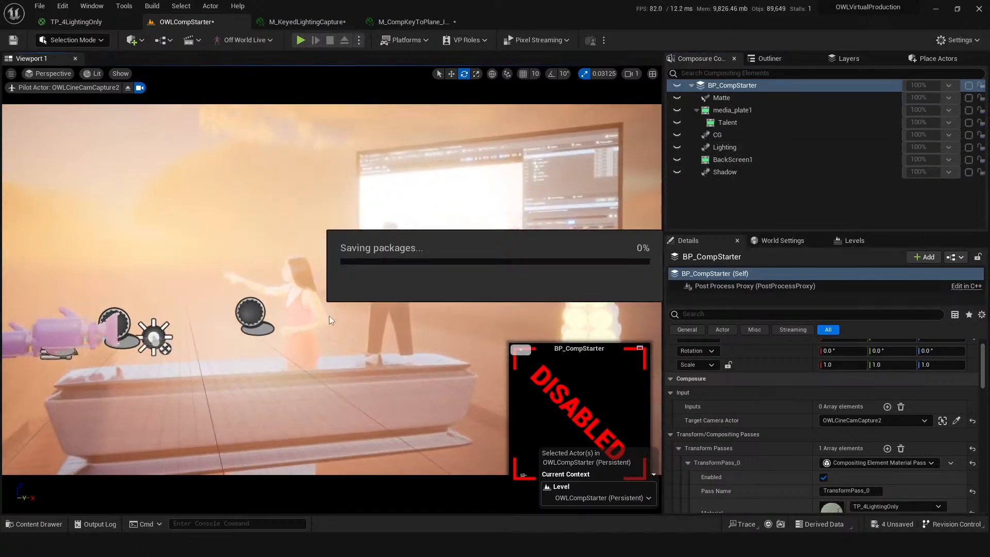
{"action": "left_click", "coordinate": [292, 295]}
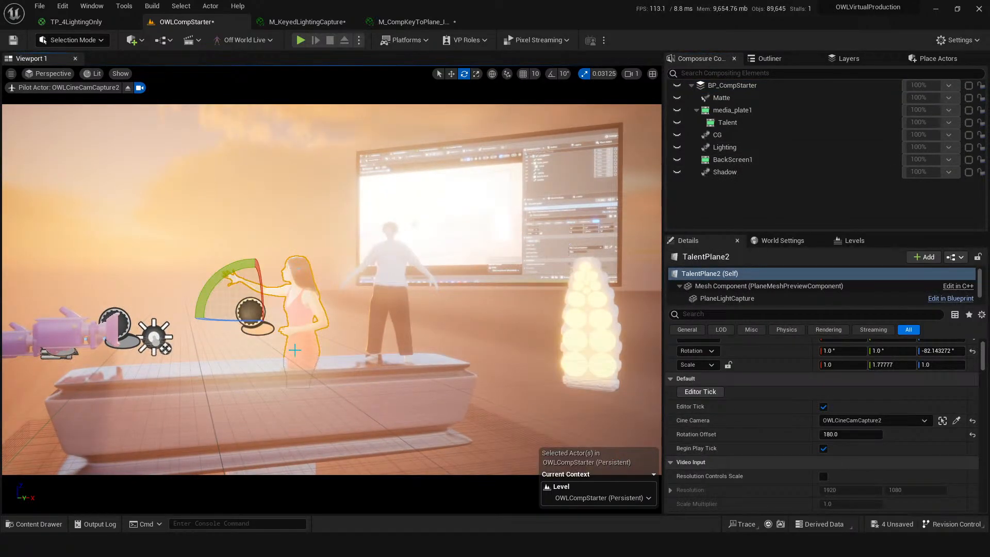
- Examine the sunset-lit TalentPlane2 from closer piloted camera positions and clear the selection
{"action": "left_click_drag", "start_coordinate": [319, 404], "coordinate": [373, 313]}
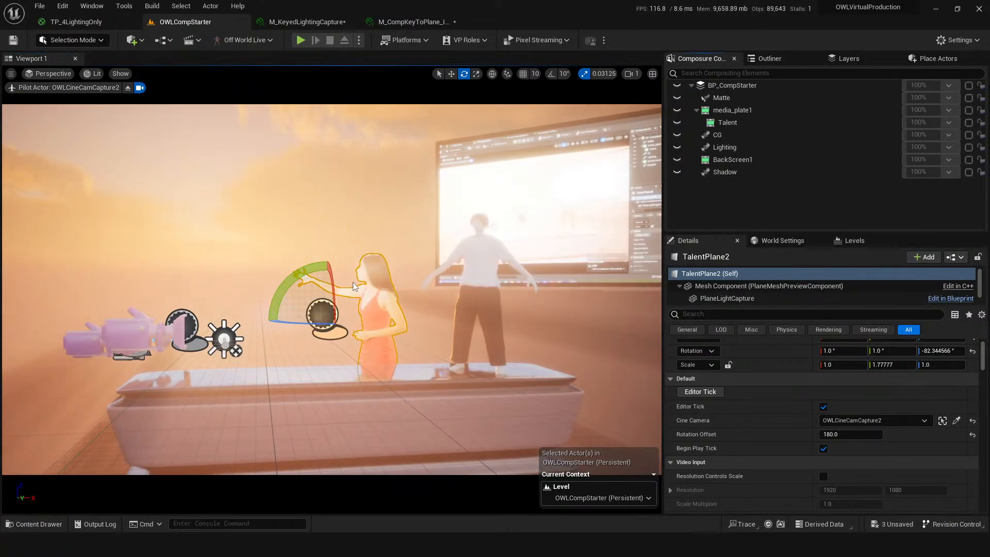
{"action": "left_click_drag", "start_coordinate": [341, 369], "coordinate": [426, 353]}
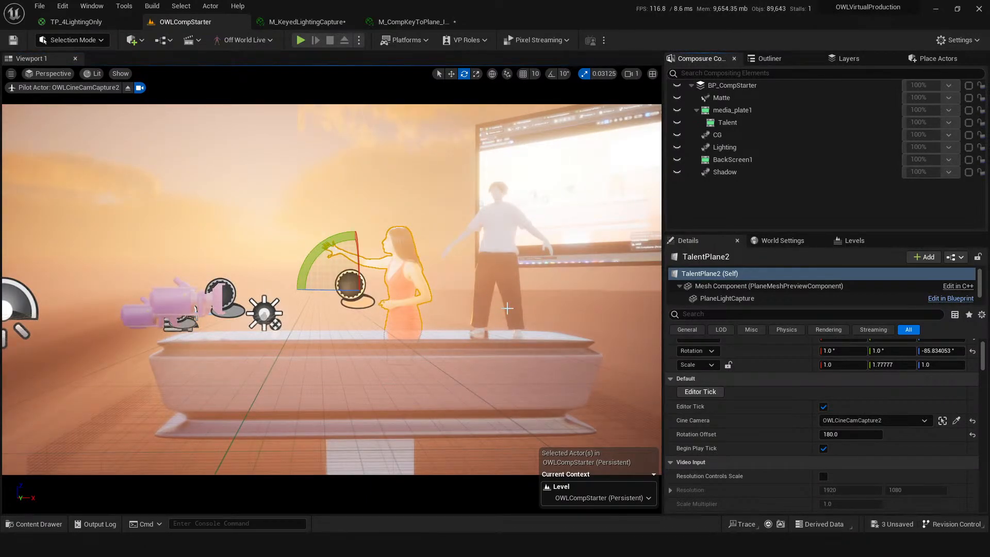
{"action": "left_click", "coordinate": [723, 85]}
{"action": "left_click", "coordinate": [726, 212]}
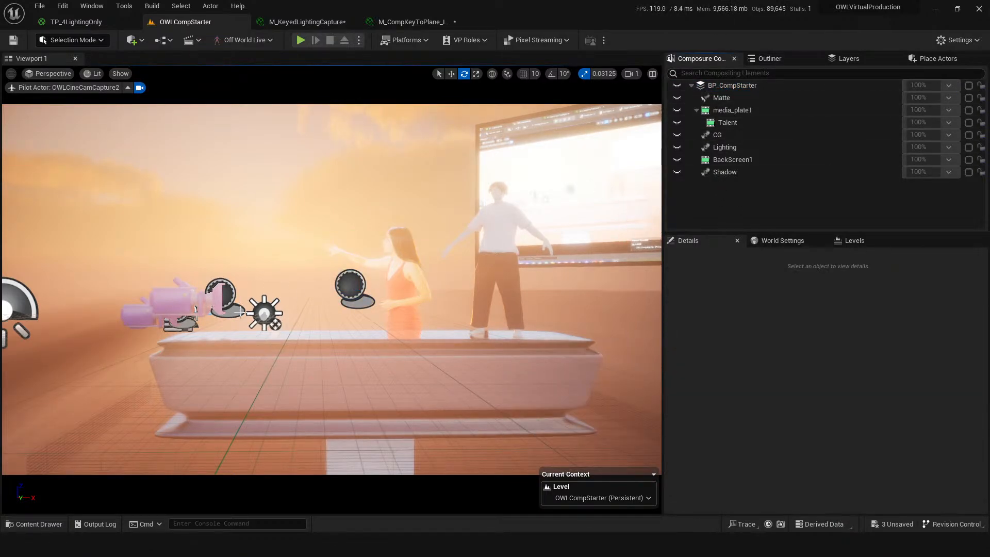
- Set DirectionalLight0's light shaft bloom scale to 2.56 and its bloom threshold to 1.28
{"action": "left_click", "coordinate": [263, 312]}
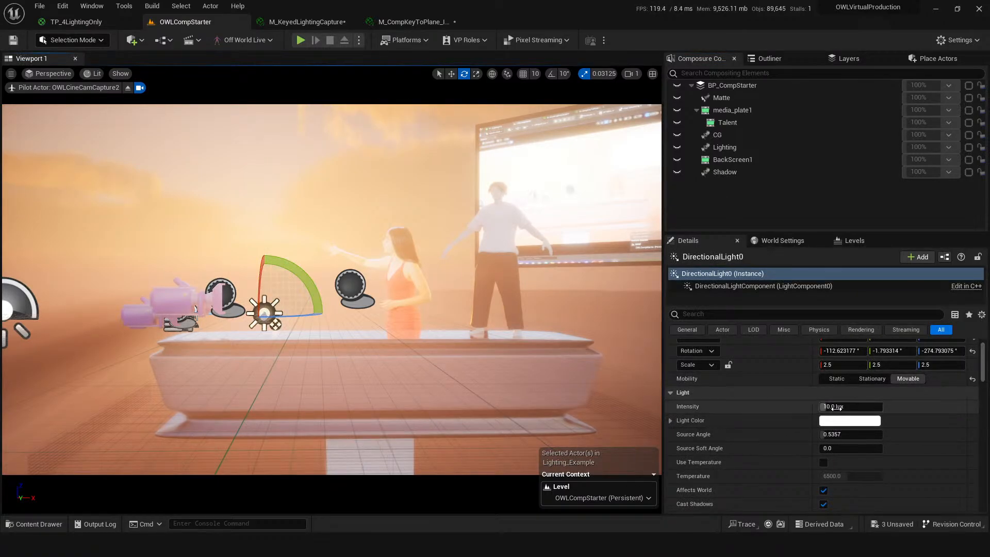
{"action": "mouse_move", "coordinate": [835, 408]}
{"action": "left_mouse_down"}
{"action": "mouse_move", "coordinate": [805, 409]}
{"action": "mouse_move", "coordinate": [818, 409]}
{"action": "left_mouse_up"}
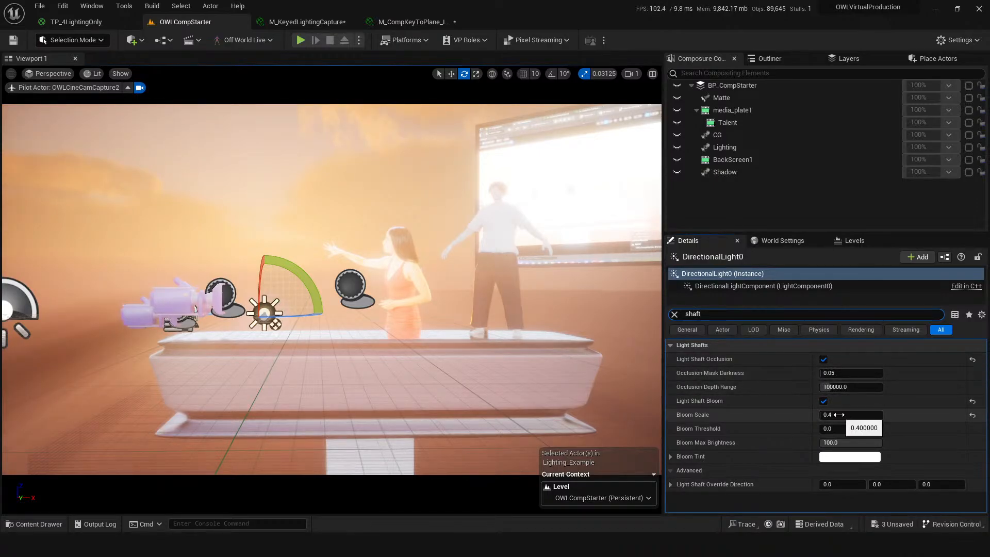
{"action": "mouse_move", "coordinate": [833, 428]}
{"action": "left_mouse_down"}
{"action": "mouse_move", "coordinate": [871, 429]}
{"action": "mouse_move", "coordinate": [839, 429]}
{"action": "mouse_move", "coordinate": [845, 415]}
{"action": "mouse_move", "coordinate": [835, 415]}
{"action": "mouse_move", "coordinate": [842, 428]}
{"action": "left_mouse_up"}
{"action": "left_click", "coordinate": [825, 457]}
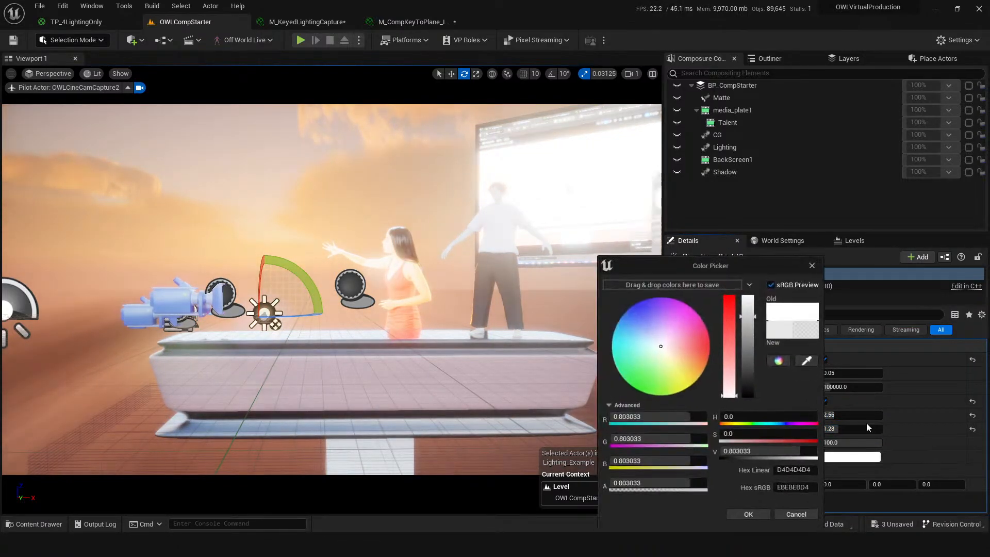
{"action": "left_click_drag", "start_coordinate": [749, 357], "coordinate": [754, 384]}
{"action": "left_click", "coordinate": [804, 517]}
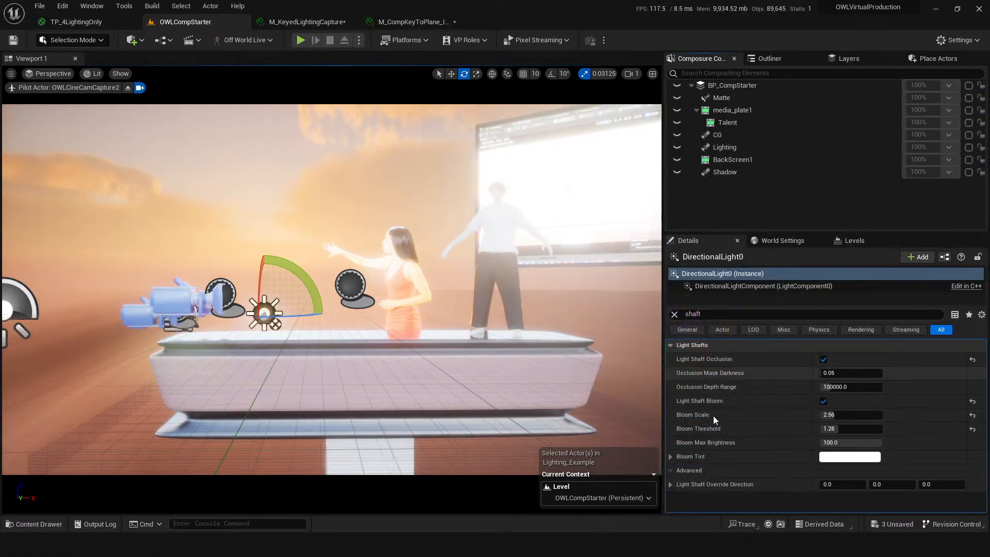
- Set DirectionalLight0's light shaft bloom scale to 1.68
{"action": "left_click", "coordinate": [834, 415]}
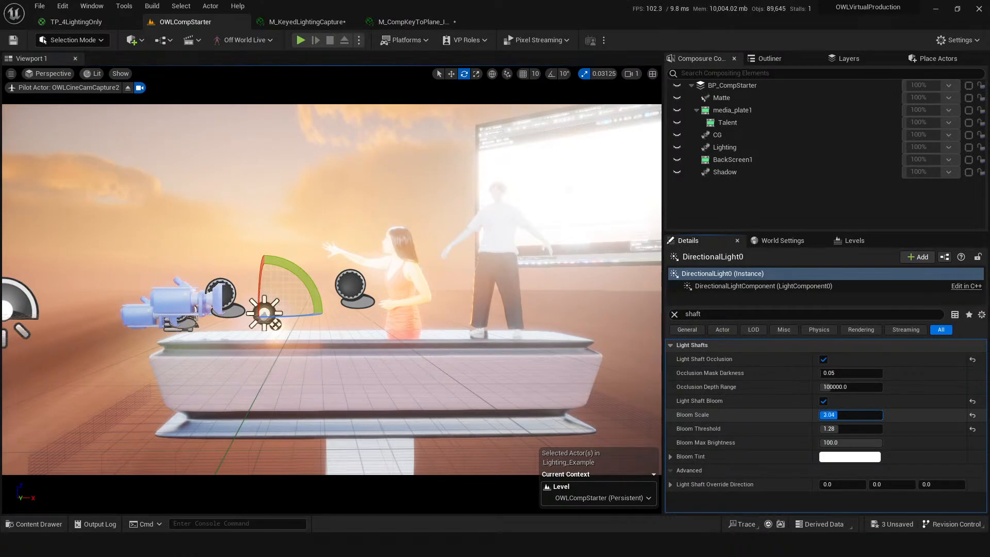
{"action": "left_click_drag", "start_coordinate": [834, 414], "coordinate": [837, 415]}
- Search the Outliner for "post", replace the search with "cine", select OWLCineCamCapture2, and clear its property filter
{"action": "left_click", "coordinate": [783, 59]}
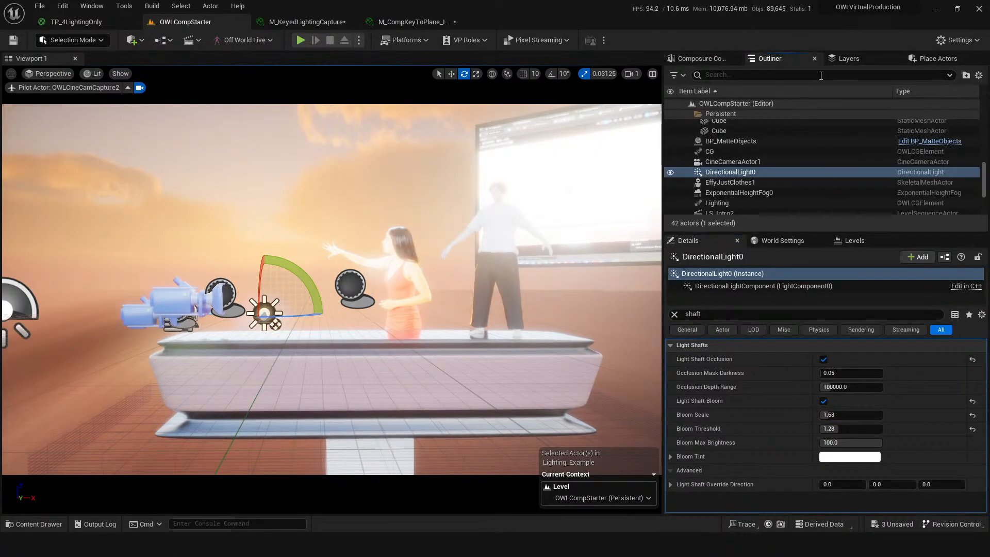
{"action": "left_click", "coordinate": [785, 77]}
{"action": "type", "text": "post"}
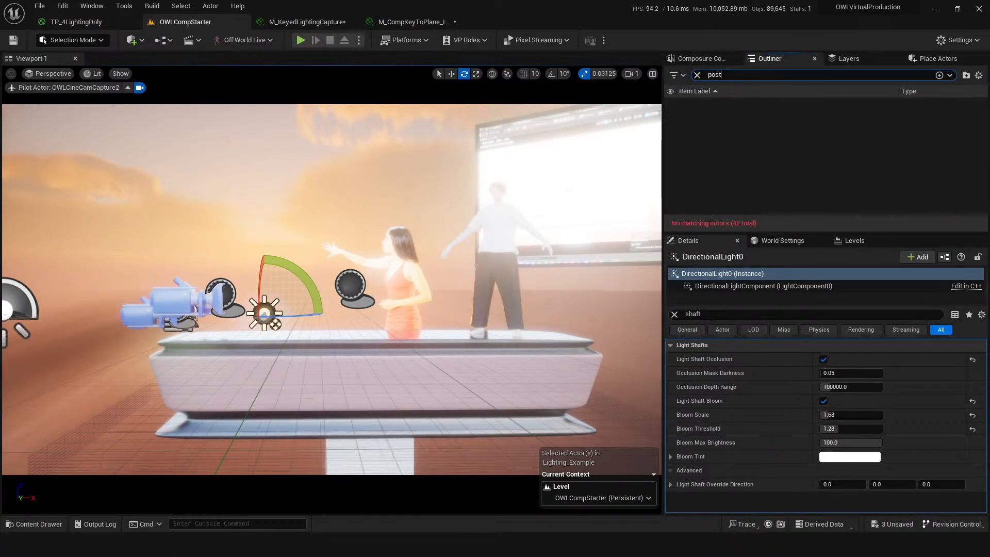
{"action": "key", "text": "BackSpace"}
{"action": "key", "text": "BackSpace"}
{"action": "key", "text": "BackSpace"}
{"action": "key", "text": "BackSpace"}
{"action": "type", "text": "cine"}
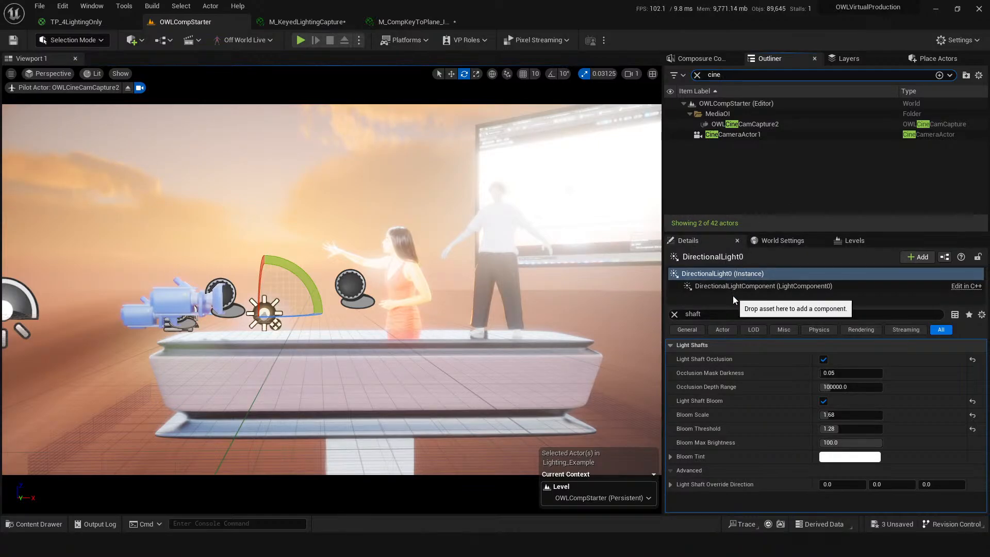
{"action": "left_click", "coordinate": [760, 125]}
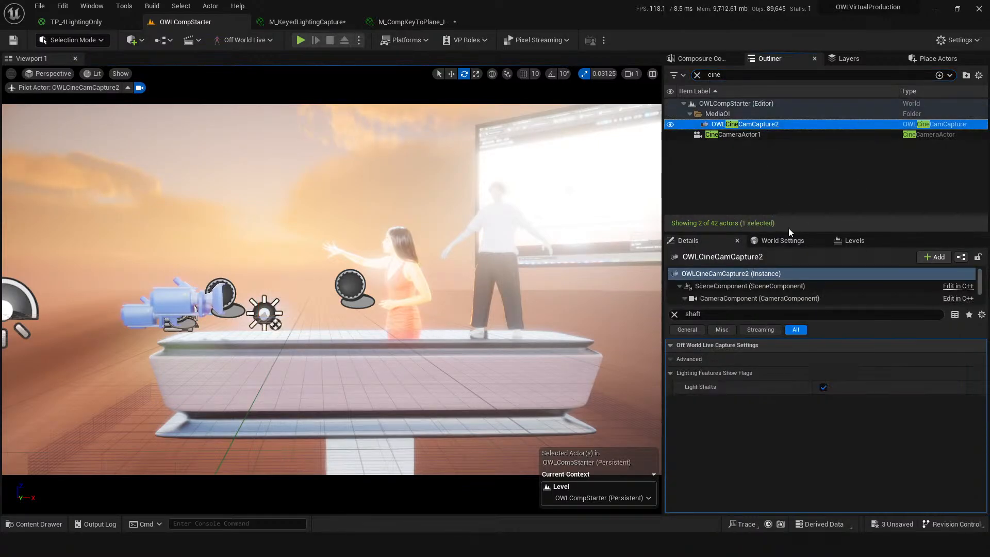
{"action": "left_click", "coordinate": [675, 315]}
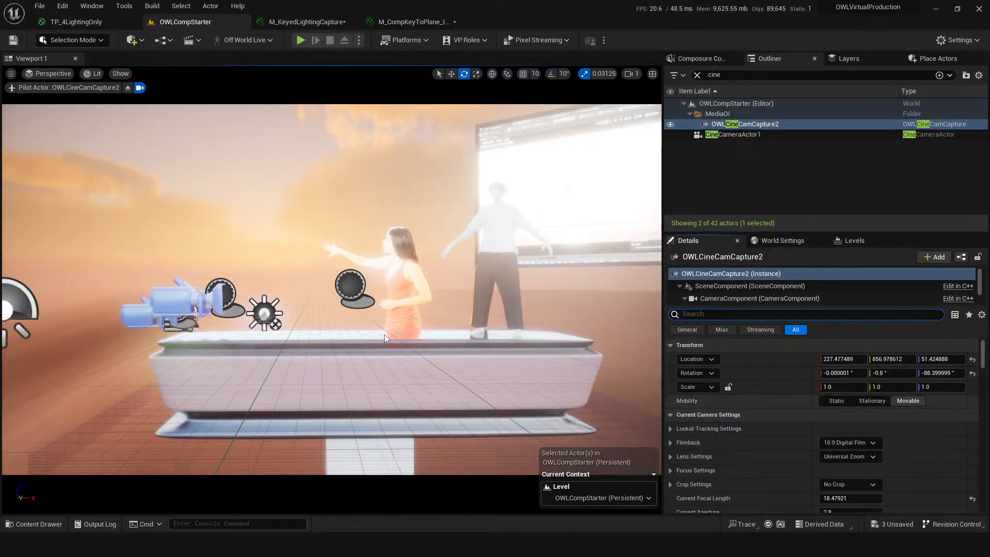
- Move the piloted OWLCineCamCapture2 to about 265.5, 863.1, 77.4 with rotation about 0°, 4.2°, -88.2°
{"action": "right_click_drag", "start_coordinate": [332, 289], "coordinate": [331, 296]}
{"action": "middle_click_drag", "start_coordinate": [438, 344], "coordinate": [468, 314]}
{"action": "right_click_drag", "start_coordinate": [439, 342], "coordinate": [438, 323]}
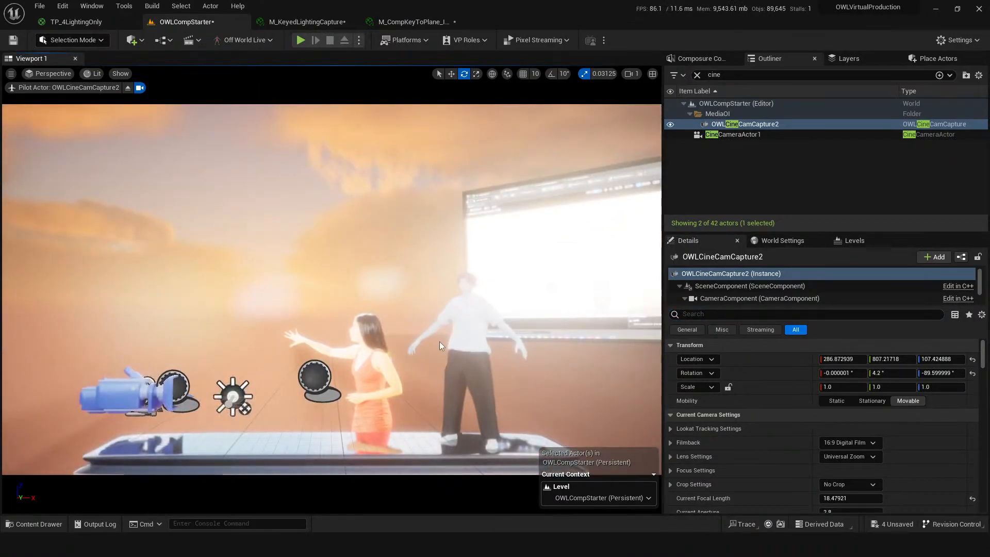
{"action": "middle_click_drag", "start_coordinate": [440, 342], "coordinate": [429, 357]}
{"action": "left_click_drag", "start_coordinate": [440, 342], "coordinate": [443, 371]}
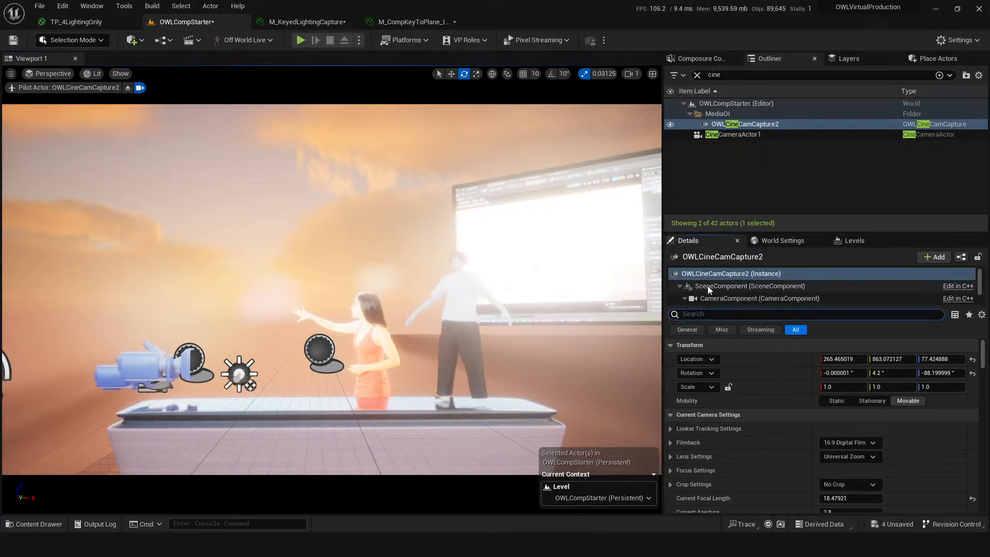
- Set OWLCineCamCapture2's bloom intensity to 0.576, turn off its Bloom show flag, and save the level
{"action": "left_click", "coordinate": [743, 277]}
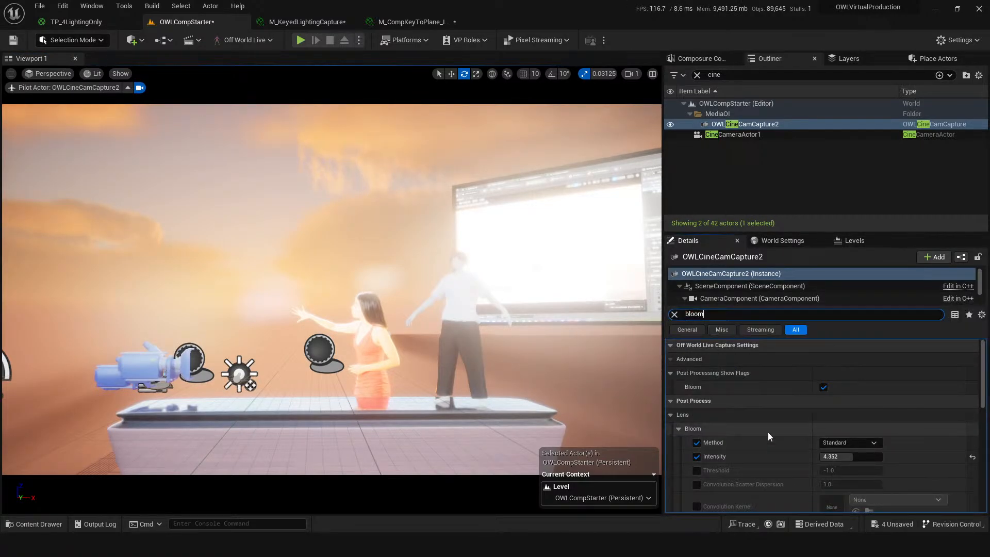
{"action": "left_click_drag", "start_coordinate": [860, 457], "coordinate": [825, 457]}
{"action": "key", "text": "ctrl+s"}
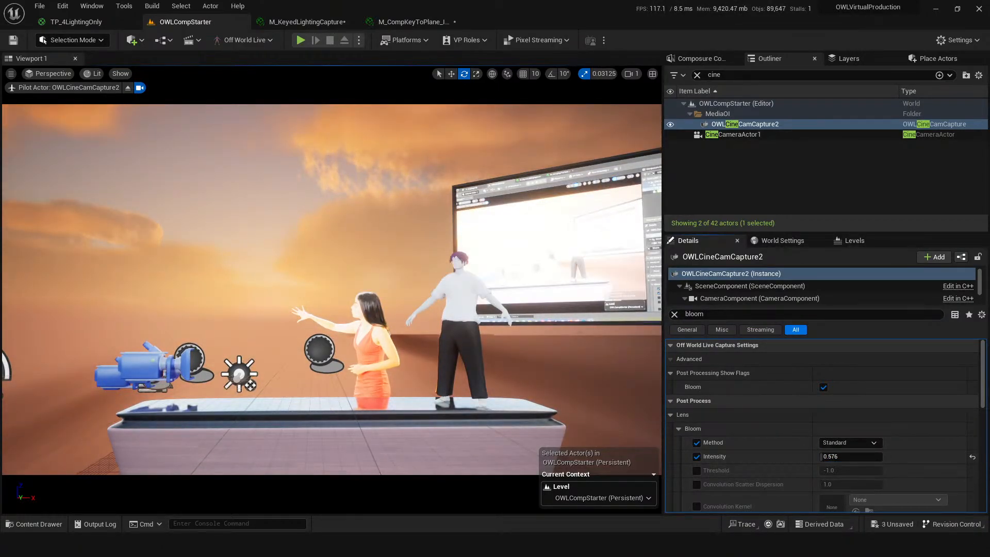
{"action": "left_click", "coordinate": [824, 387]}
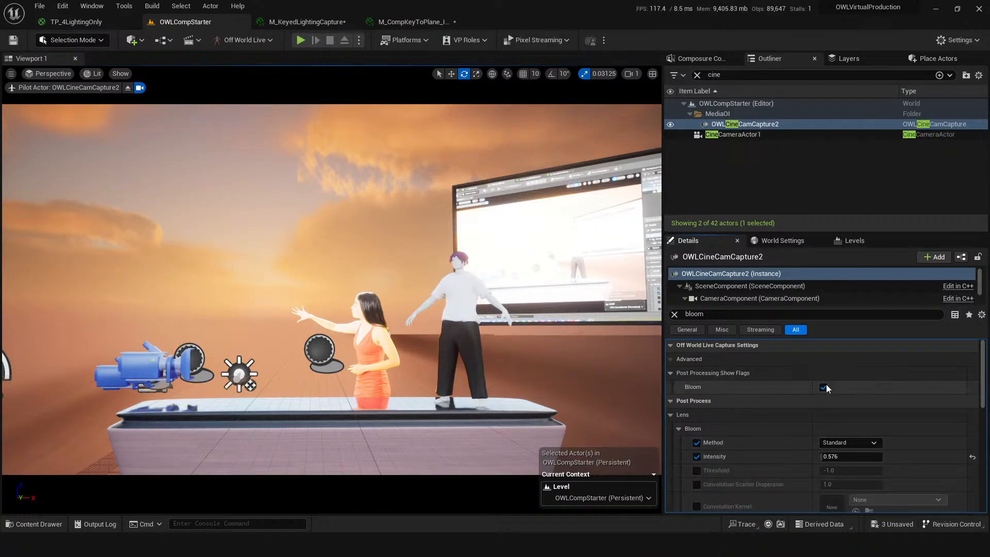
{"action": "key", "text": "ctrl+s"}
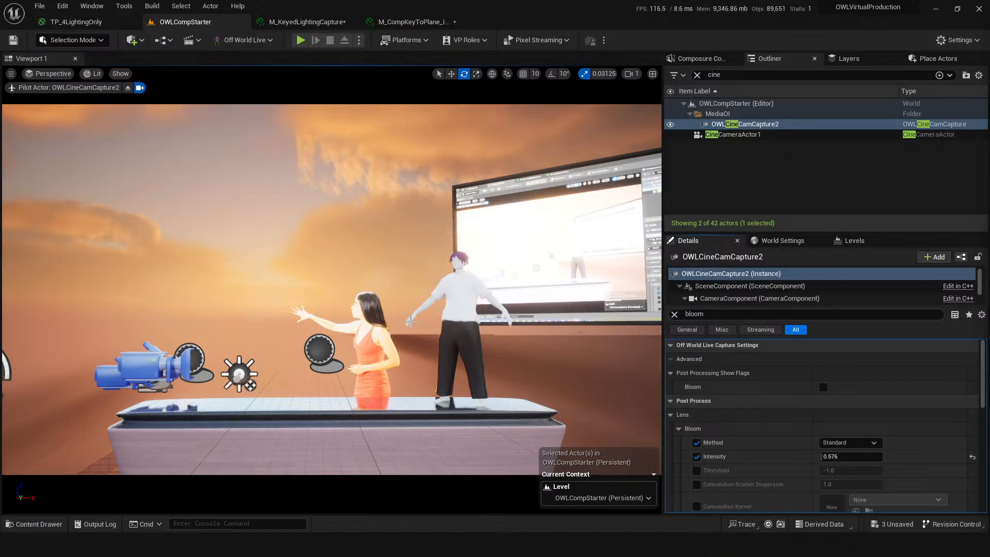
- Move OWLCineCamCapture2 to about 245.8, 923.9, 91.4 with rotation 0°, -2.2°, -83.8°, stop piloting it, and save the level
{"action": "right_click_drag", "start_coordinate": [411, 320], "coordinate": [434, 416]}
{"action": "left_click", "coordinate": [129, 89]}
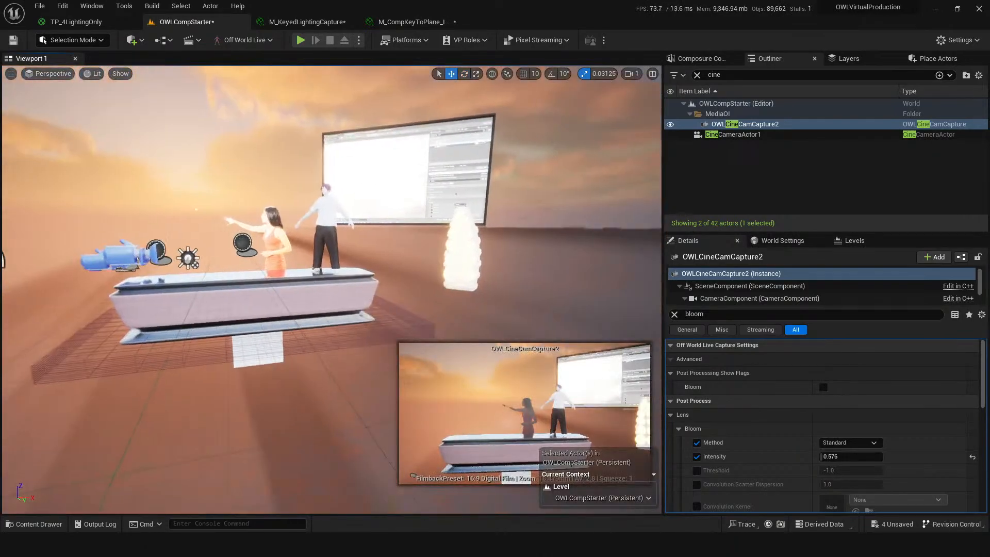
{"action": "key", "text": "ctrl+s"}
- Clear the Outliner search and examine the Persistent Level's sublevels, including Lighting_Example and Mylevel2
{"action": "left_click", "coordinate": [855, 242]}
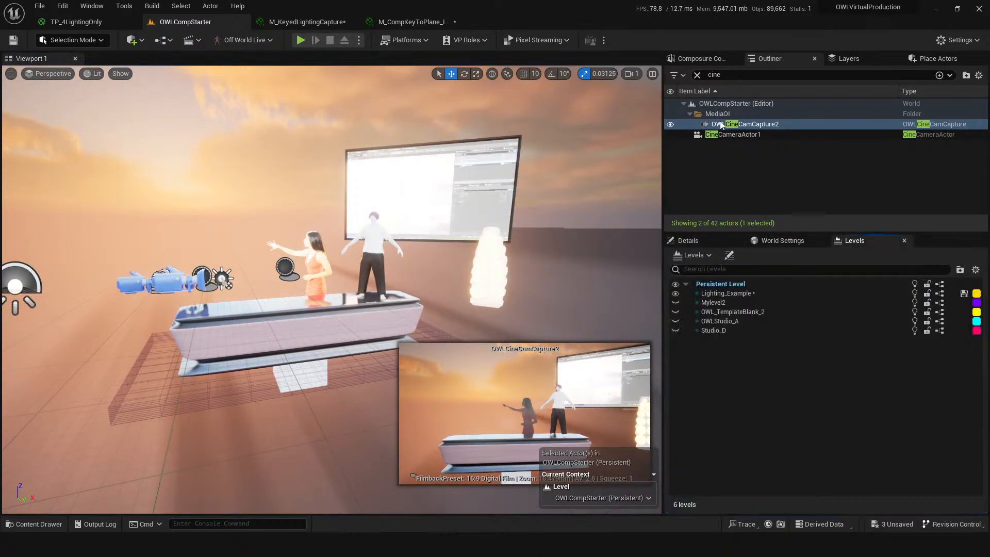
{"action": "left_click", "coordinate": [701, 76]}
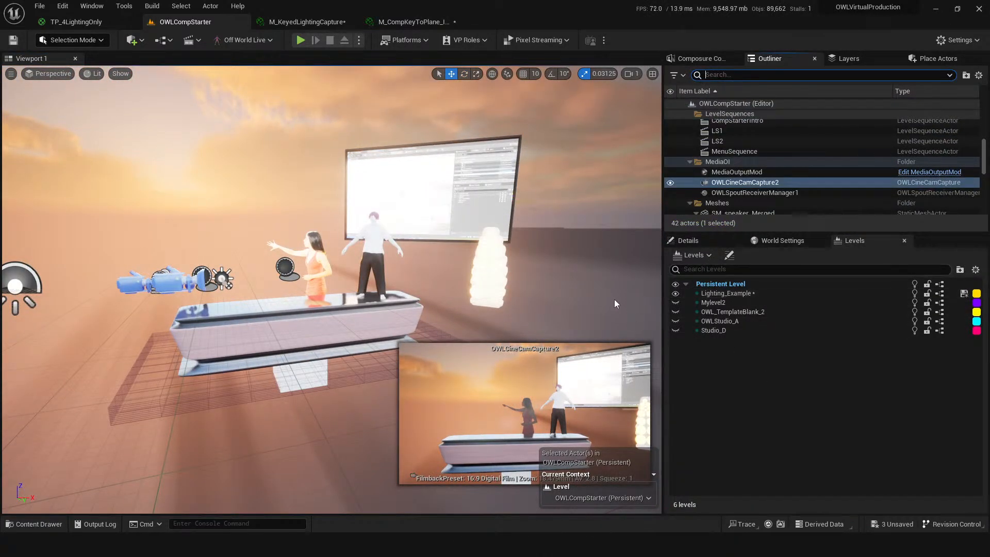
{"action": "left_click", "coordinate": [729, 288]}
{"action": "left_click", "coordinate": [731, 292]}
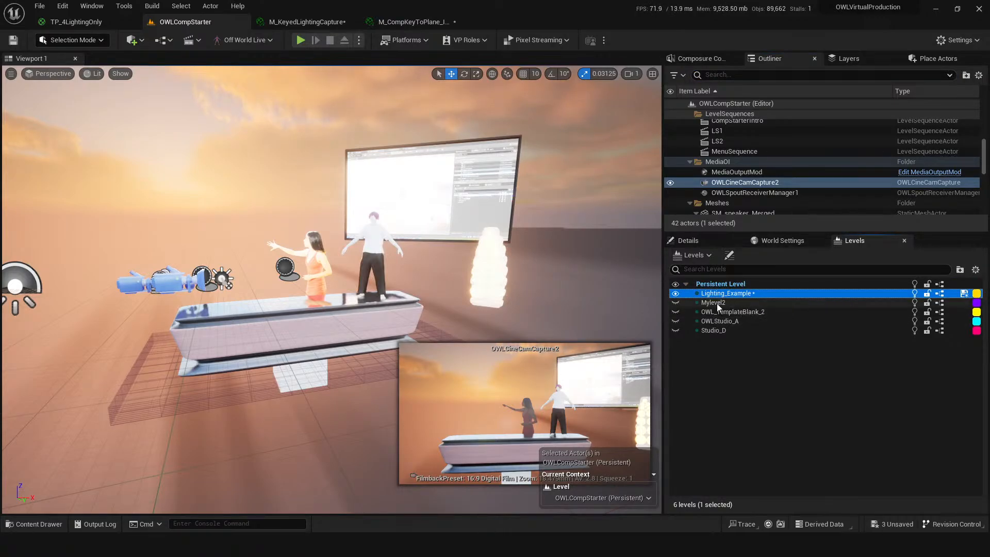
{"action": "left_click", "coordinate": [718, 304]}
{"action": "left_click", "coordinate": [724, 284]}
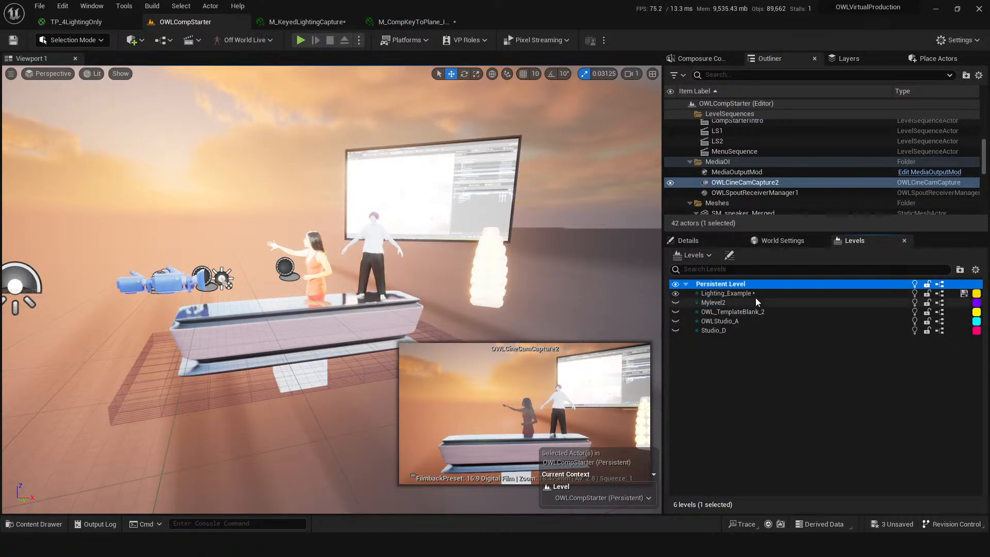
- Check the Composure elements and OWLCineCamCapture2's details with the property filter cleared, and return to the list of levels
{"action": "left_click", "coordinate": [700, 60]}
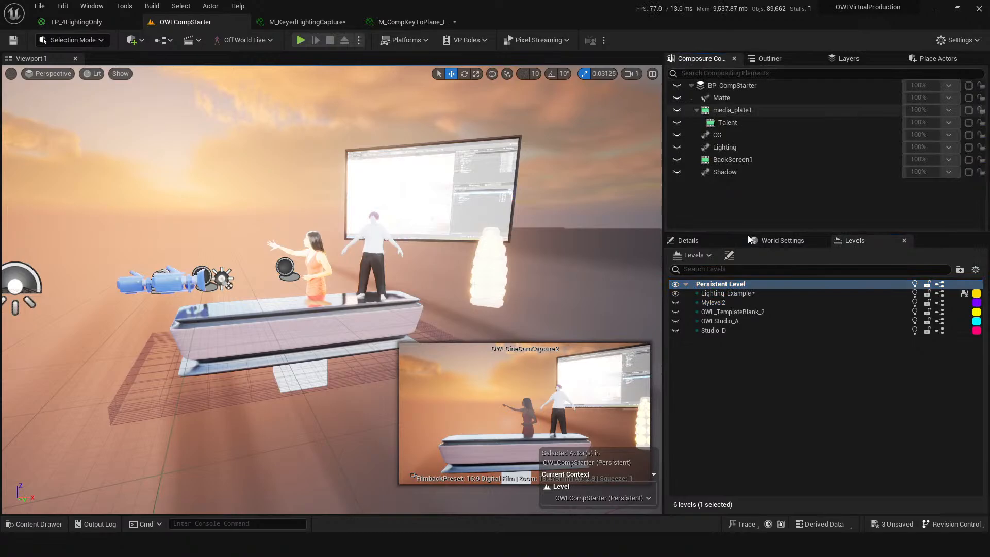
{"action": "left_click", "coordinate": [691, 241]}
{"action": "left_click", "coordinate": [675, 315]}
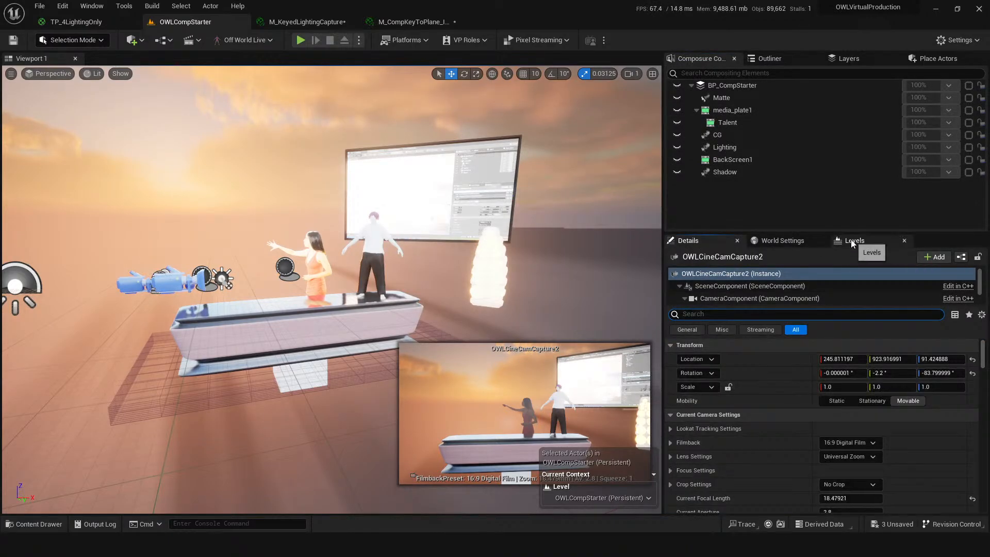
{"action": "left_click", "coordinate": [852, 242]}
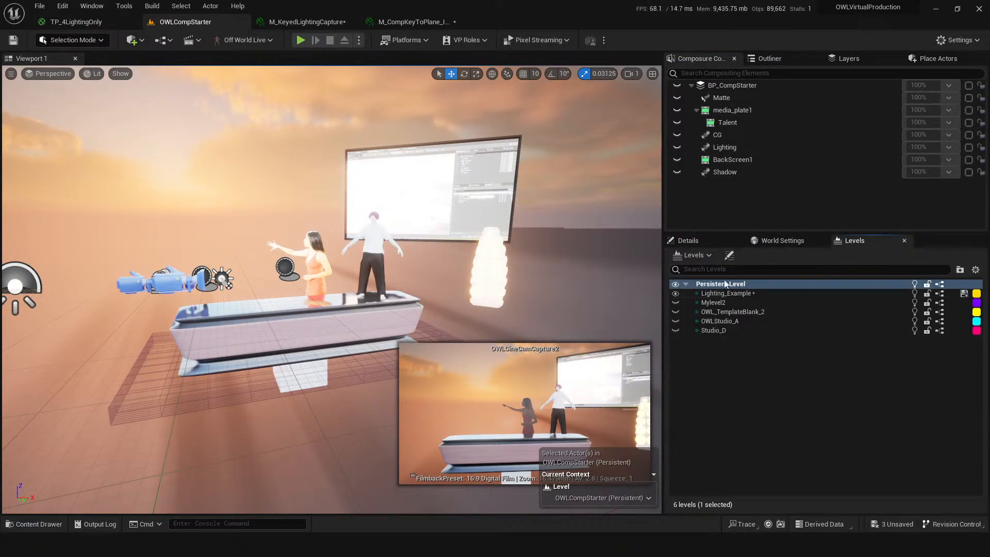
- Show the Mylevel2 sublevel in place of Lighting_Example, save the level, and select the Persistent Level
{"action": "left_click", "coordinate": [675, 303]}
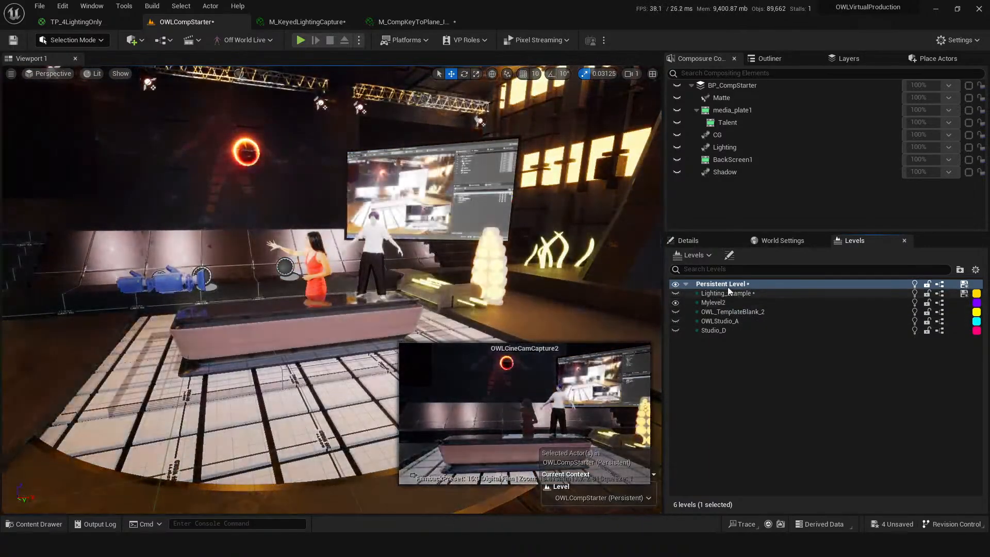
{"action": "left_click", "coordinate": [351, 335]}
{"action": "right_click_drag", "start_coordinate": [351, 335], "coordinate": [361, 307]}
{"action": "key", "text": "ctrl+s"}
{"action": "left_click", "coordinate": [727, 284]}
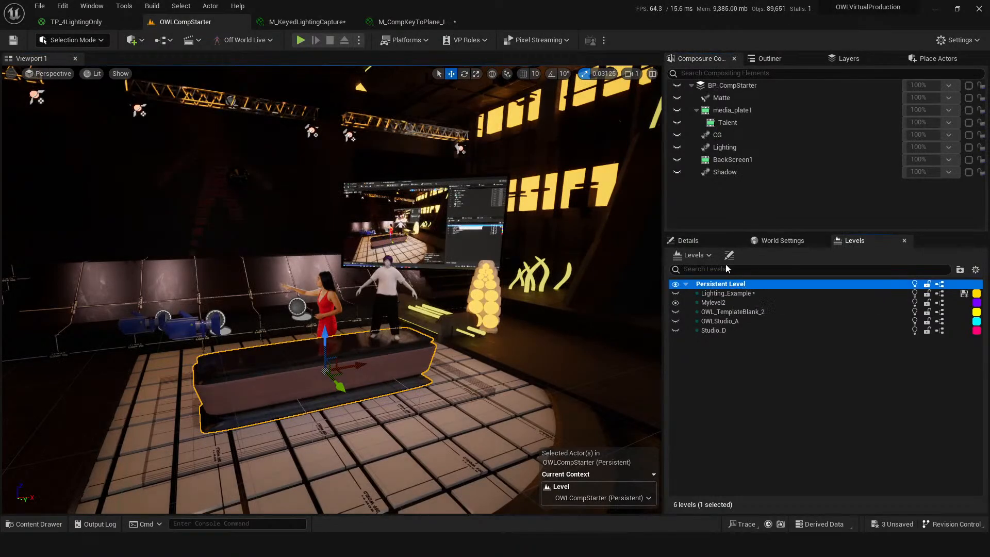
{"action": "right_click_drag", "start_coordinate": [378, 404], "coordinate": [279, 408]}
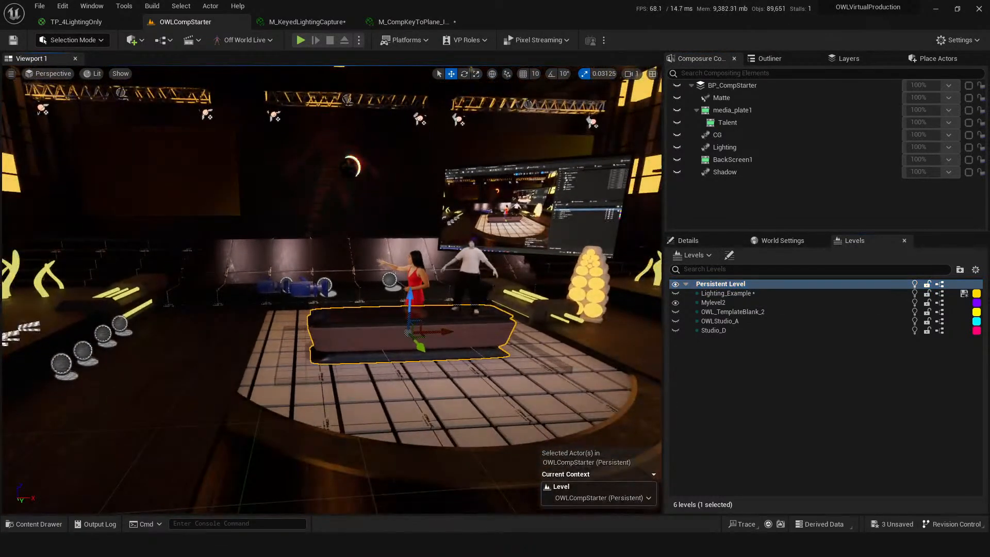
- Inspect the level array of BP_LevelLoader and the level sequence array of BP_AnimationSelector1
{"action": "left_click", "coordinate": [85, 353]}
{"action": "left_click", "coordinate": [688, 241]}
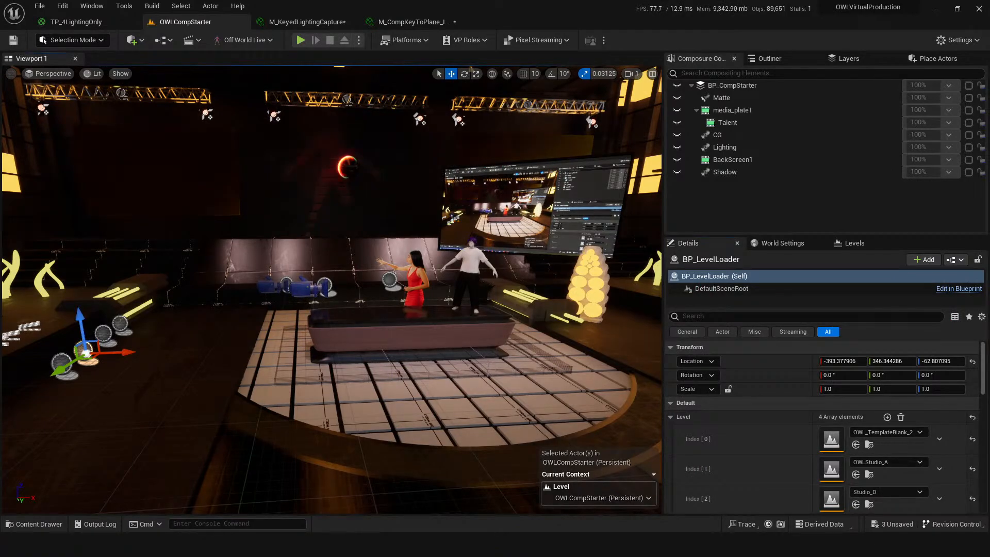
{"action": "left_click", "coordinate": [103, 333]}
{"action": "left_click", "coordinate": [66, 364]}
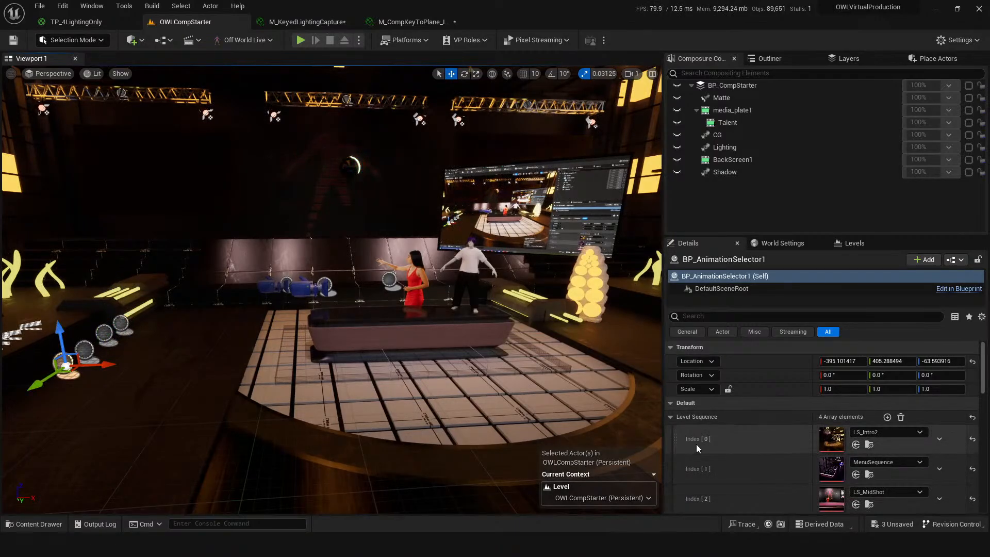
{"action": "scroll", "coordinate": [696, 444], "scroll_direction": "down", "scroll_amount": 2}
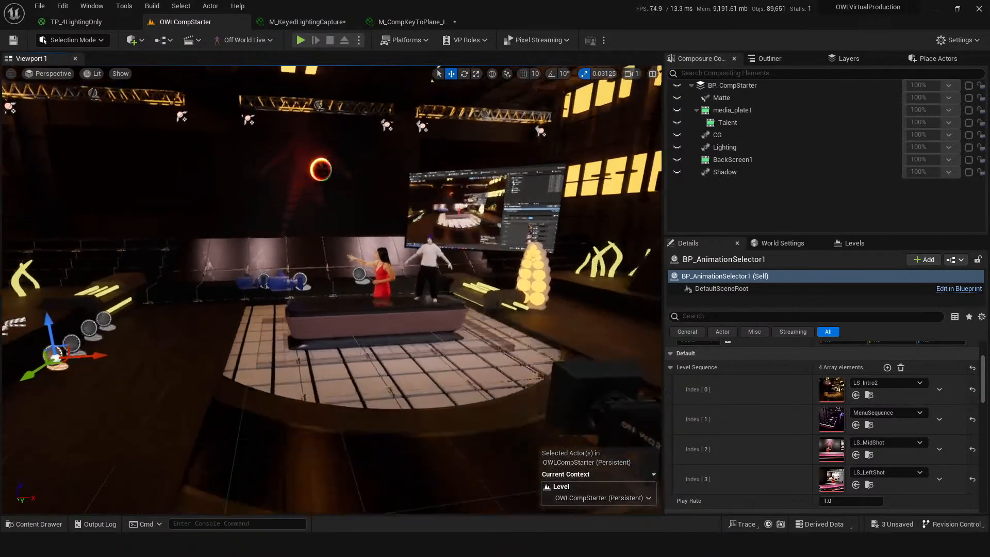
- Open the LS_Intro2 sequence, view the scene through OWLCineCamCapture2, play the camera animation, and close Sequencer
{"action": "double_click", "coordinate": [831, 392]}
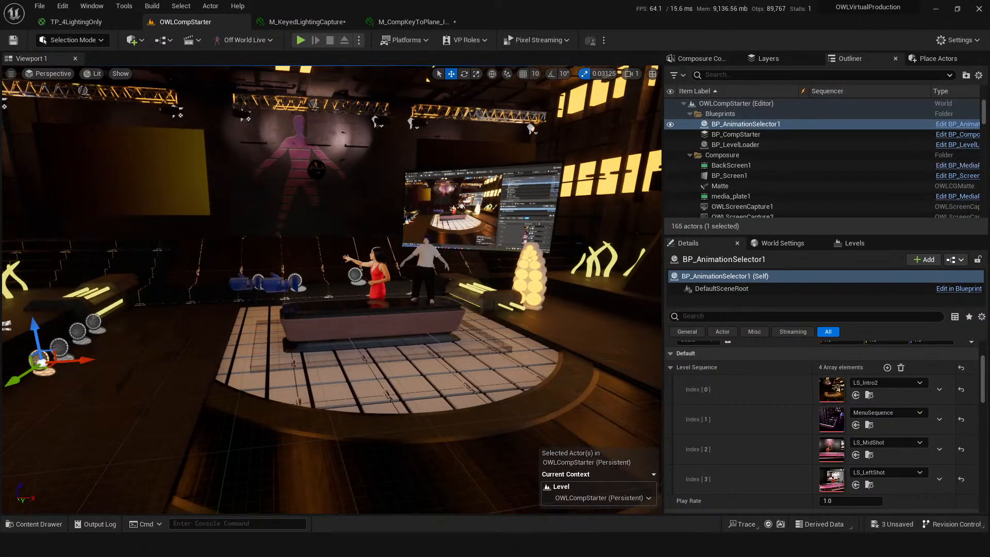
{"action": "left_click_drag", "start_coordinate": [608, 100], "coordinate": [630, 113]}
{"action": "left_click", "coordinate": [53, 74]}
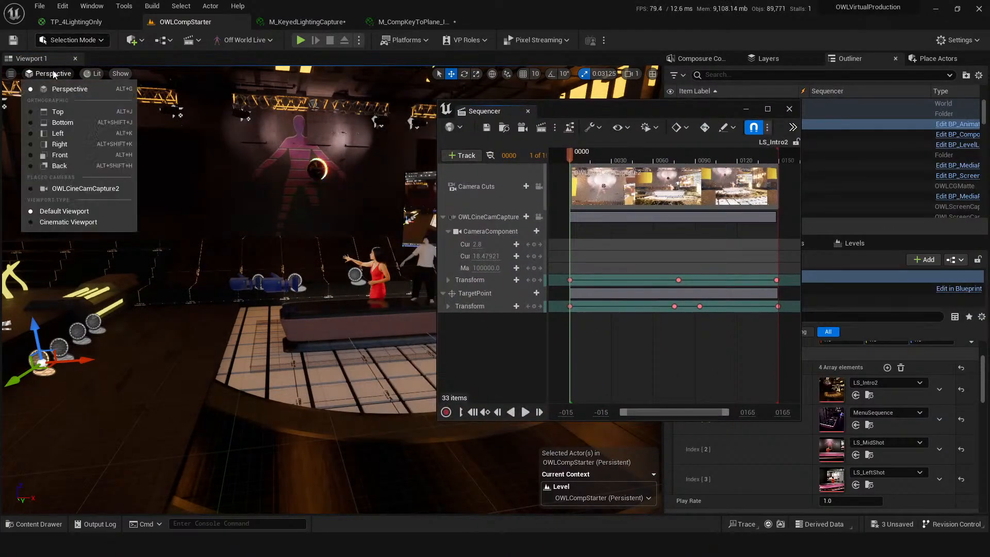
{"action": "left_click", "coordinate": [86, 189]}
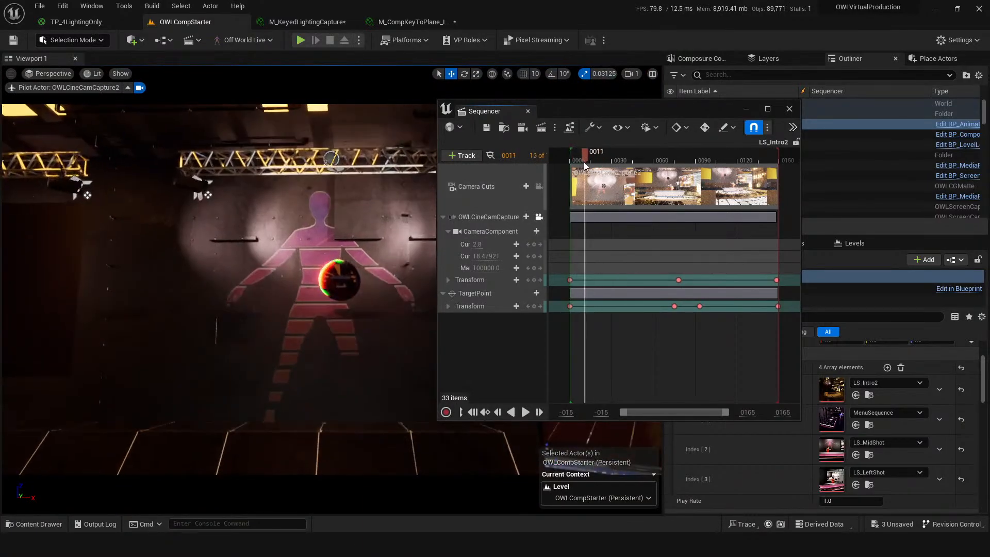
{"action": "key", "text": "space"}
{"action": "left_click_drag", "start_coordinate": [596, 118], "coordinate": [750, 128]}
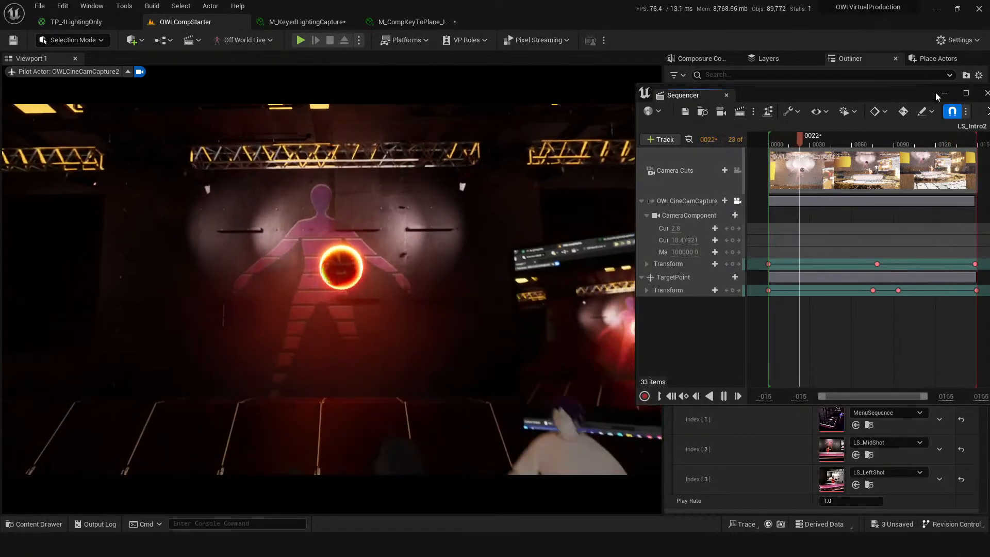
{"action": "left_click", "coordinate": [986, 93]}
{"action": "left_click", "coordinate": [885, 383]}
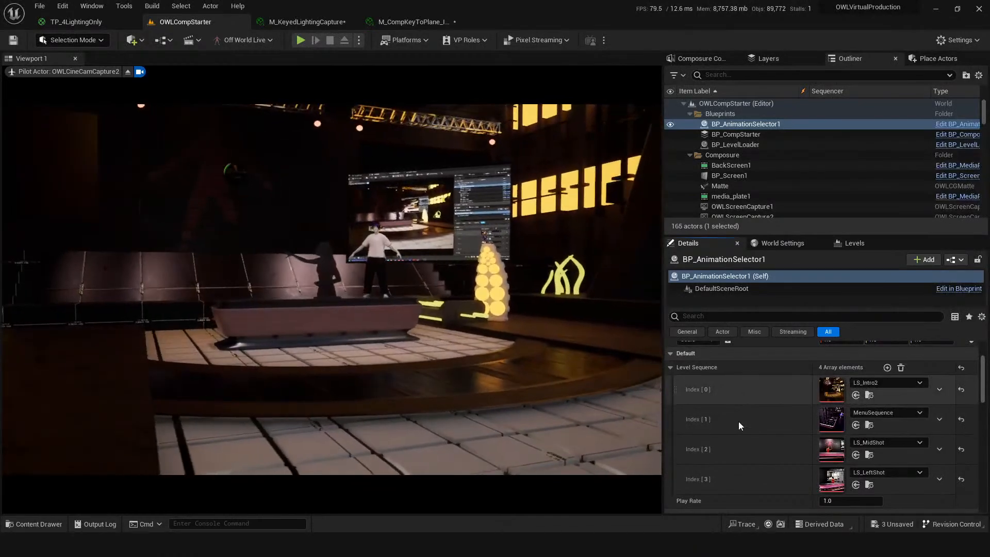
- Test the level in play mode, end the session, and stop piloting OWLCineCamCapture2
{"action": "left_click", "coordinate": [300, 41]}
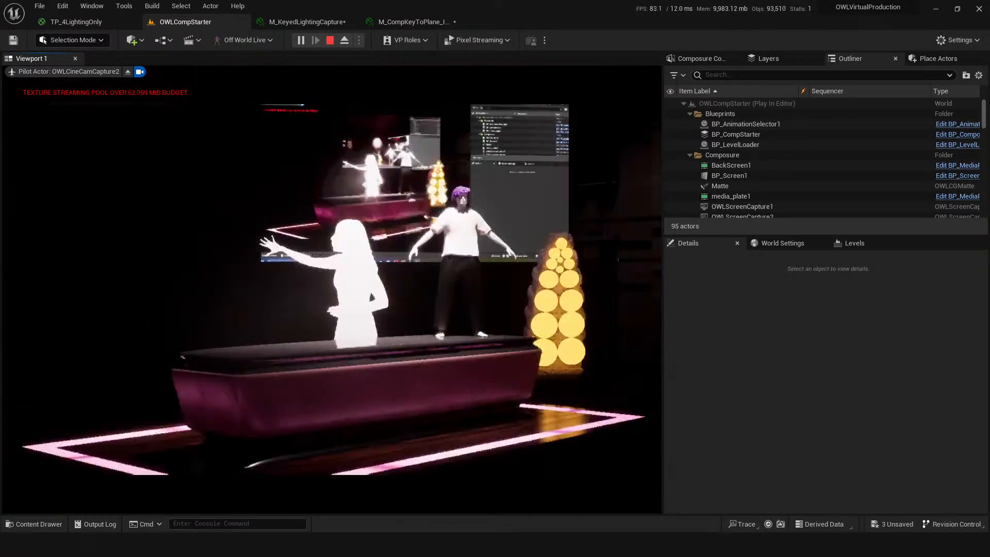
{"action": "key", "text": "Escape"}
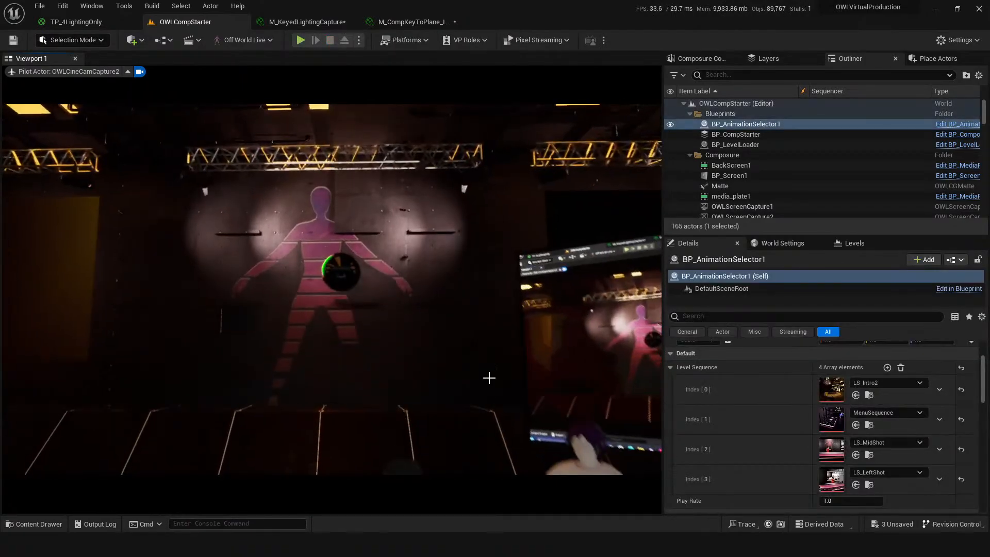
{"action": "left_click", "coordinate": [127, 71]}
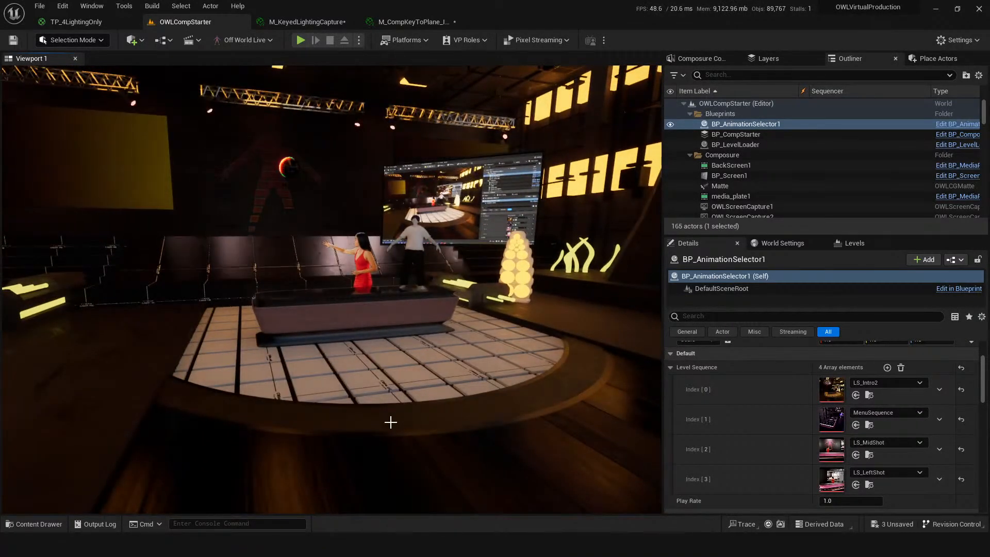
{"action": "left_click_drag", "start_coordinate": [616, 431], "coordinate": [445, 484]}
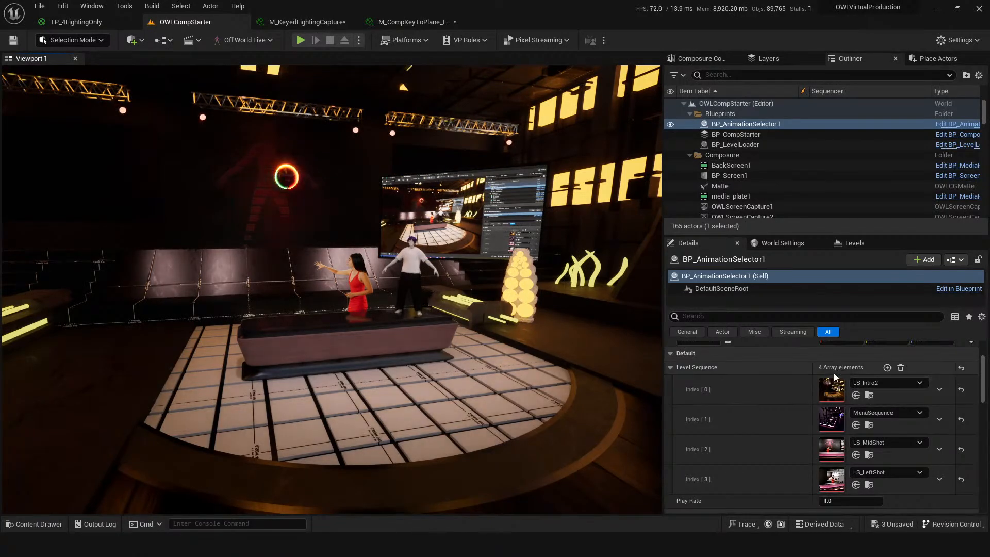
- Check the Composure Keying folder's assets briefly, and save the level and its modified materials
{"action": "key", "text": "ctrl+space"}
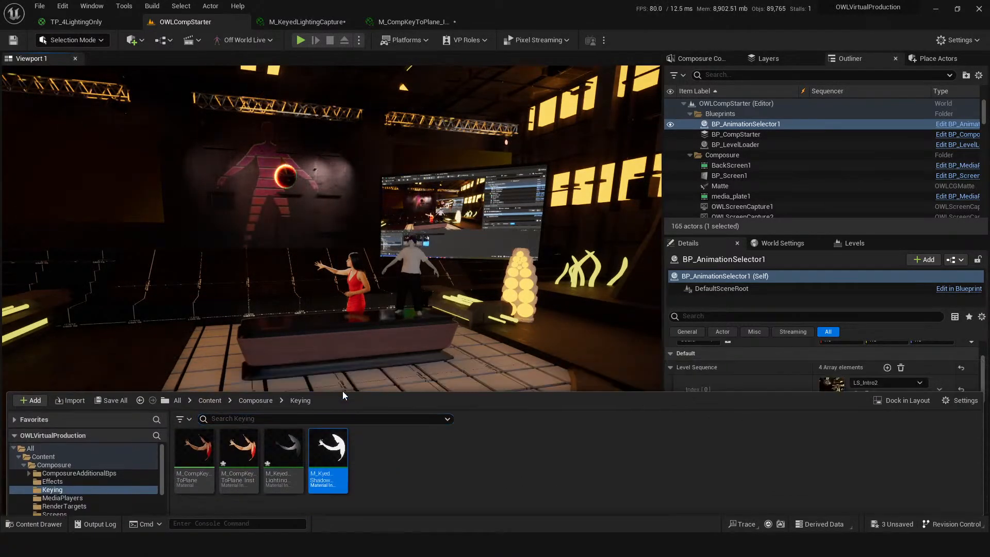
{"action": "key", "text": "ctrl+space"}
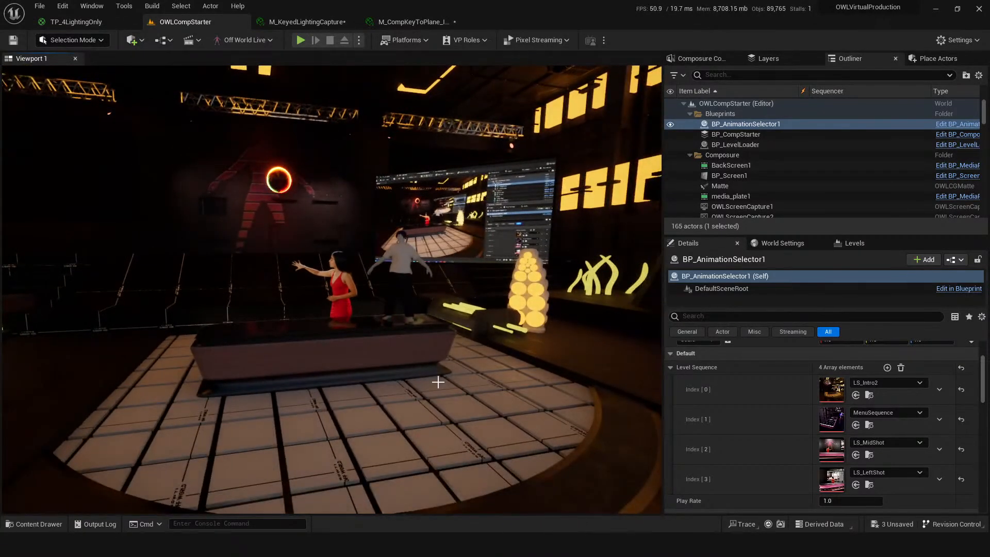
{"action": "key", "text": "ctrl+s"}
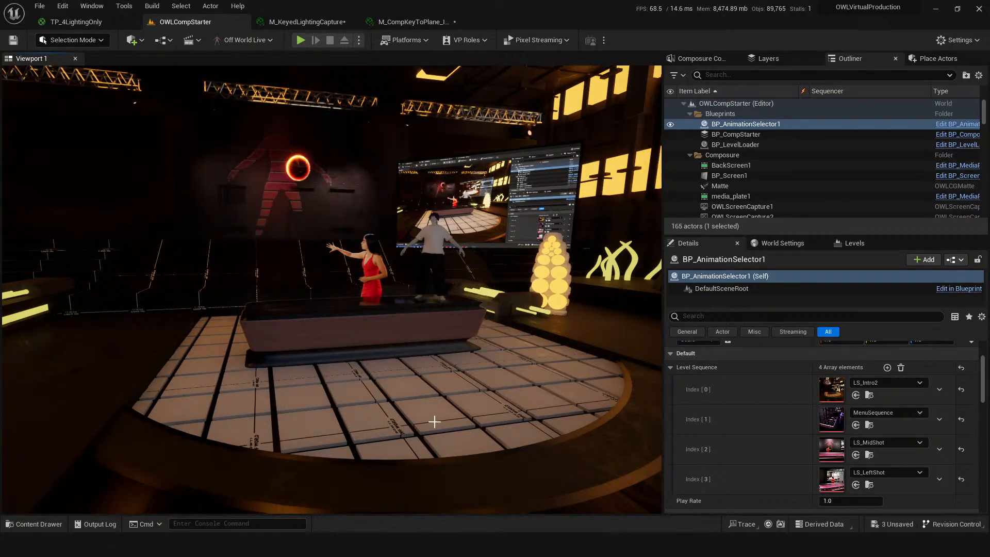
{"action": "right_click_drag", "start_coordinate": [440, 438], "coordinate": [387, 411]}
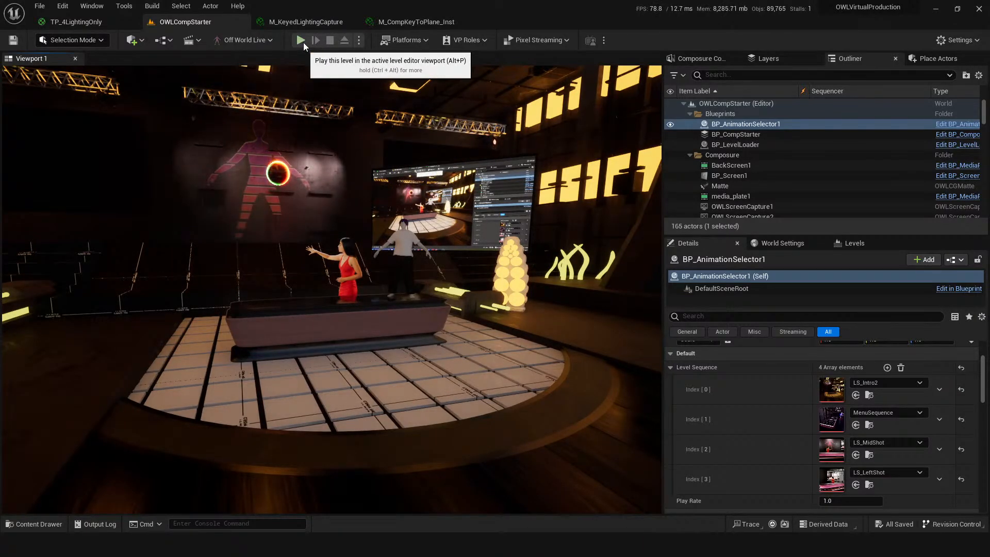
- Run the saved level in the viewport, stop it, and look over BP_AnimationSelector1's properties
{"action": "left_click", "coordinate": [301, 41]}
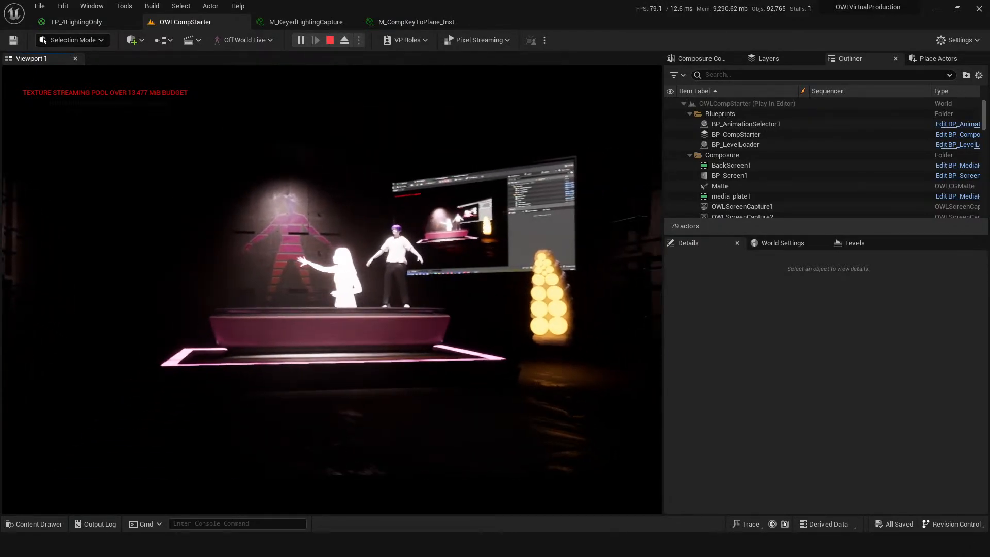
{"action": "key", "text": "Escape"}
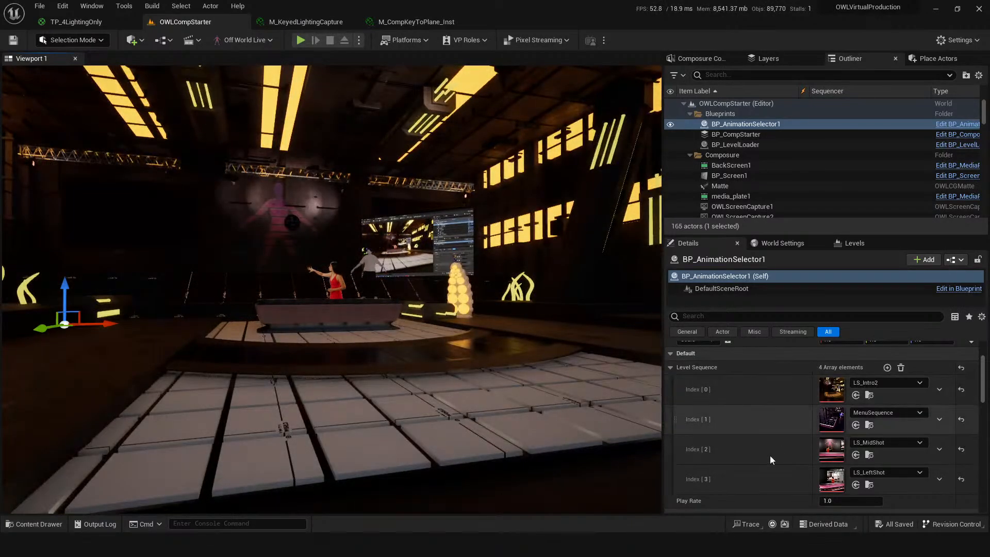
{"action": "right_click_drag", "start_coordinate": [173, 355], "coordinate": [280, 374]}
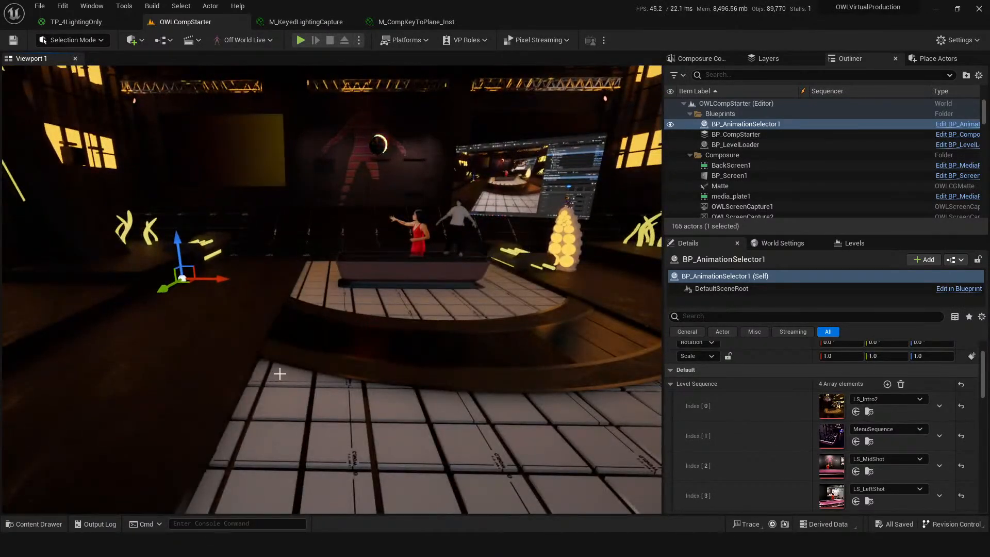
{"action": "right_click_drag", "start_coordinate": [350, 366], "coordinate": [341, 367]}
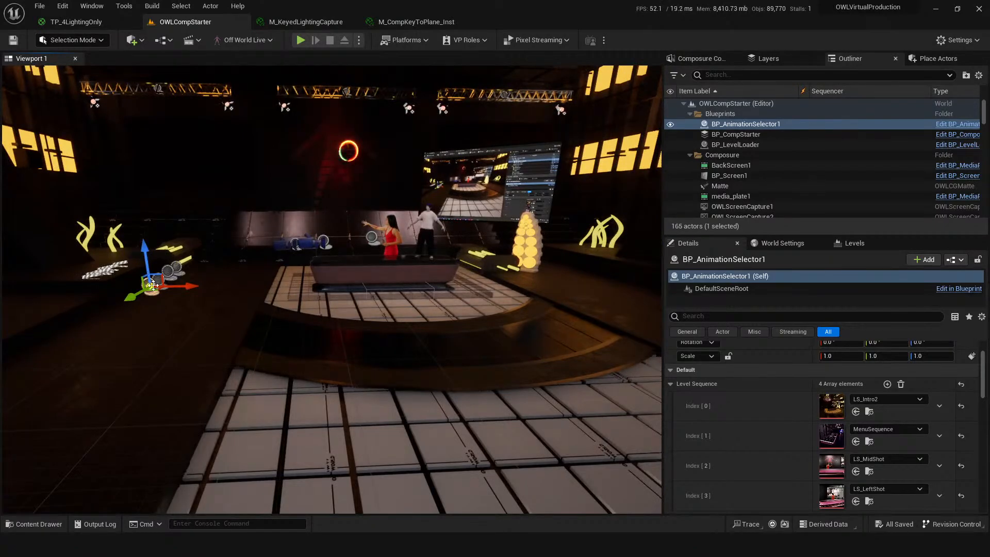
{"action": "scroll", "coordinate": [764, 469], "scroll_direction": "down", "scroll_amount": 5}
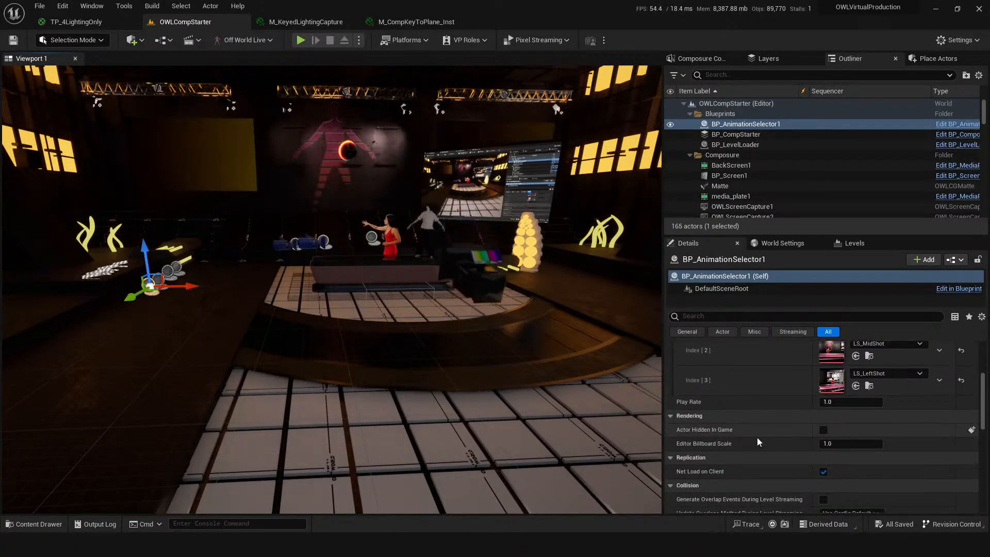
{"action": "scroll", "coordinate": [746, 423], "scroll_direction": "up", "scroll_amount": 5}
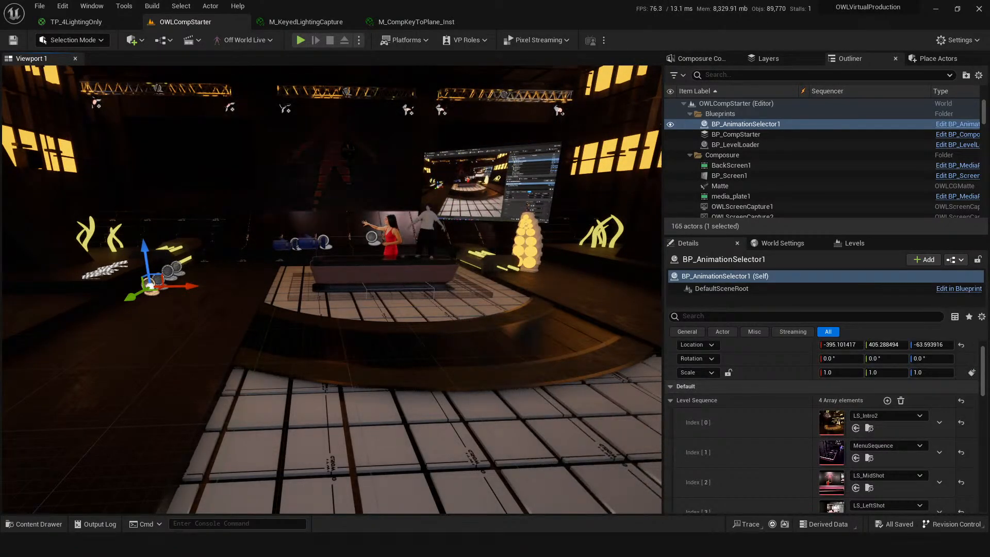
- Close the open Composure preview windows for Lighting and BP_CompStarter
{"action": "mouse_move", "coordinate": [558, 516]}
{"action": "left_click", "coordinate": [679, 459]}
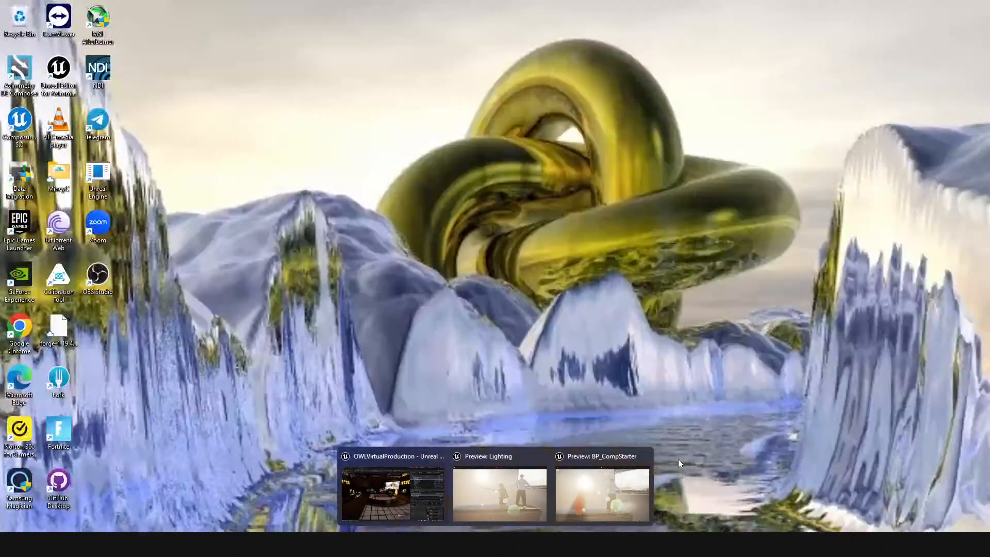
{"action": "left_click", "coordinate": [642, 457]}
{"action": "left_click", "coordinate": [592, 456]}
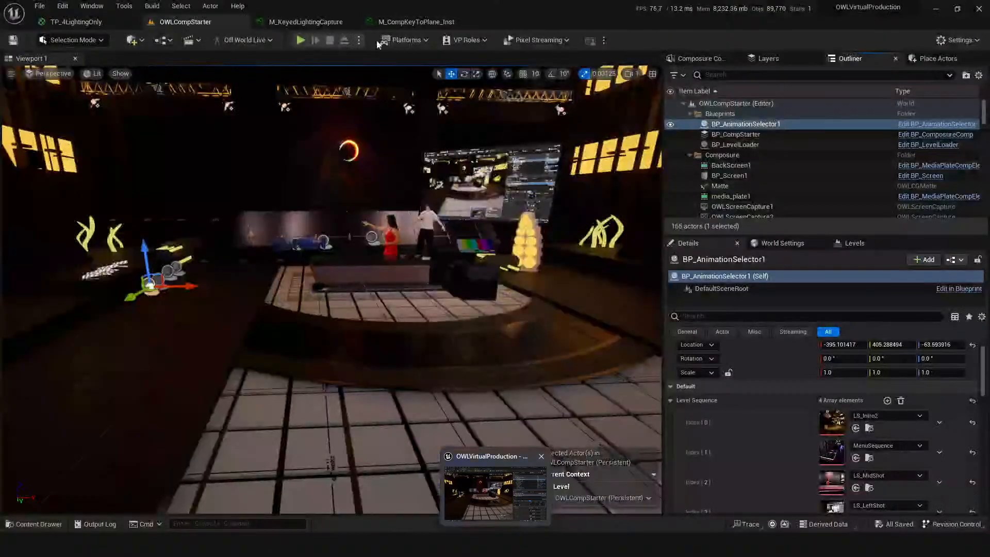
- Play the level again with the preview windows closed, and end play mode facing the stage
{"action": "left_click", "coordinate": [300, 40]}
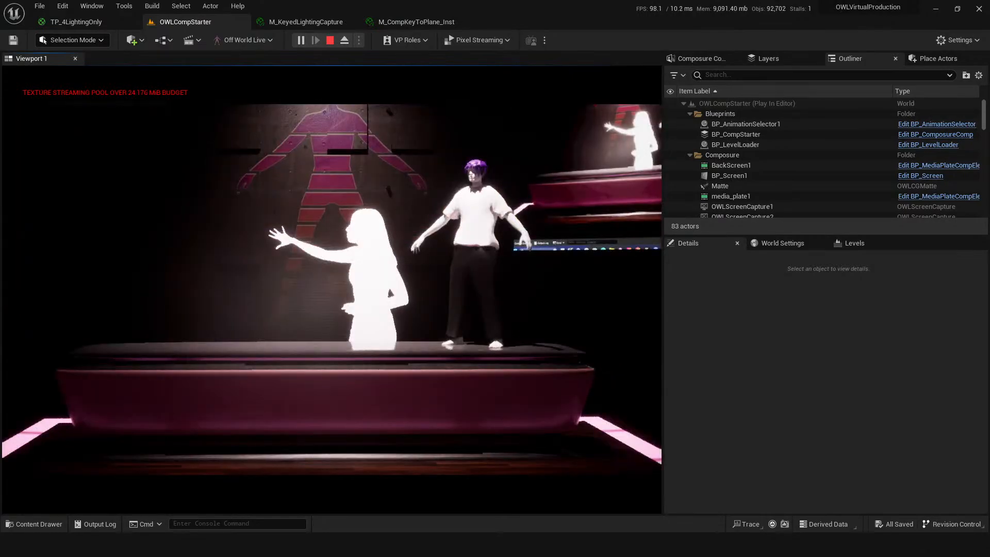
{"action": "key", "text": "Escape"}
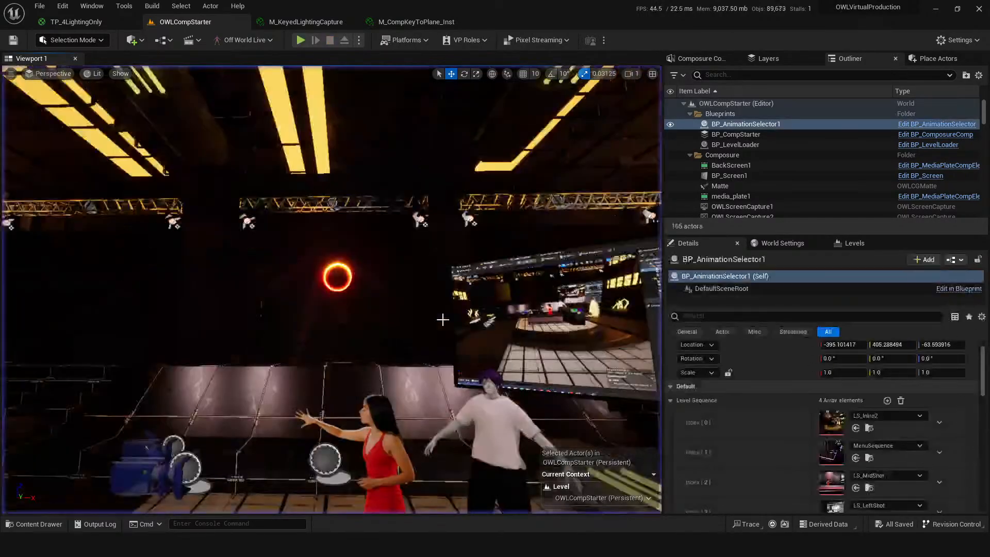
{"action": "key", "text": "s"}
{"action": "mouse_move", "coordinate": [395, 377]}
{"action": "right_mouse_down"}
{"action": "mouse_move", "coordinate": [465, 438]}
{"action": "mouse_move", "coordinate": [385, 365]}
{"action": "right_mouse_up"}
- Examine the studio set from several angles together with the four sequences assigned to BP_AnimationSelector1
{"action": "scroll", "coordinate": [806, 438], "scroll_direction": "down", "scroll_amount": 2}
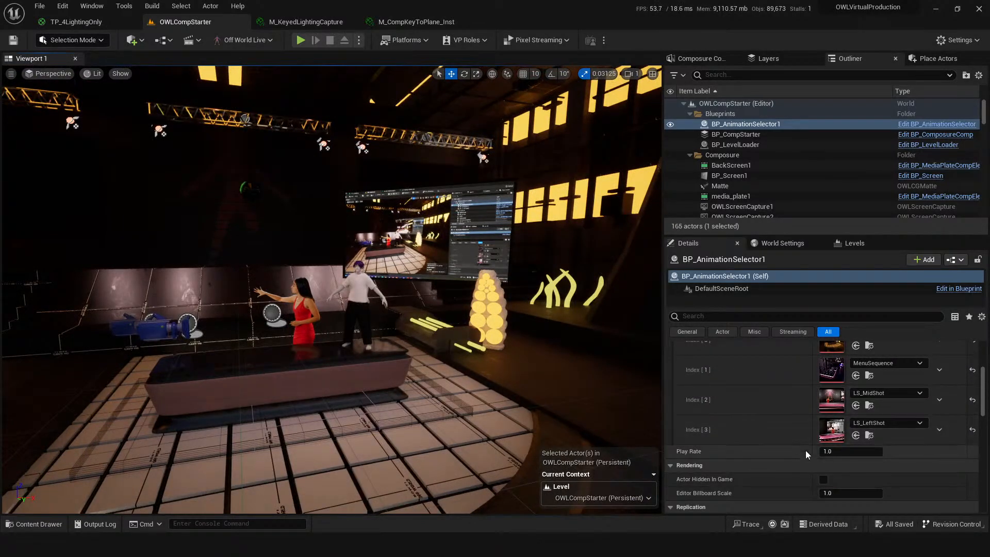
{"action": "scroll", "coordinate": [825, 464], "scroll_direction": "down", "scroll_amount": 1}
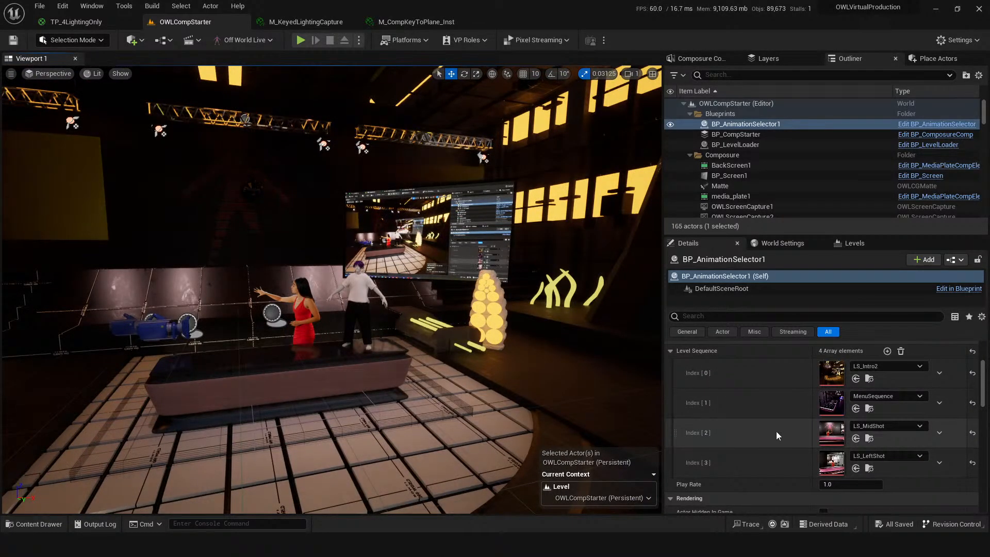
{"action": "key", "text": "s"}
{"action": "right_click_drag", "start_coordinate": [454, 361], "coordinate": [412, 368]}
{"action": "mouse_move", "coordinate": [429, 338]}
{"action": "left_mouse_down"}
{"action": "mouse_move", "coordinate": [429, 371]}
{"action": "mouse_move", "coordinate": [430, 337]}
{"action": "left_mouse_up"}
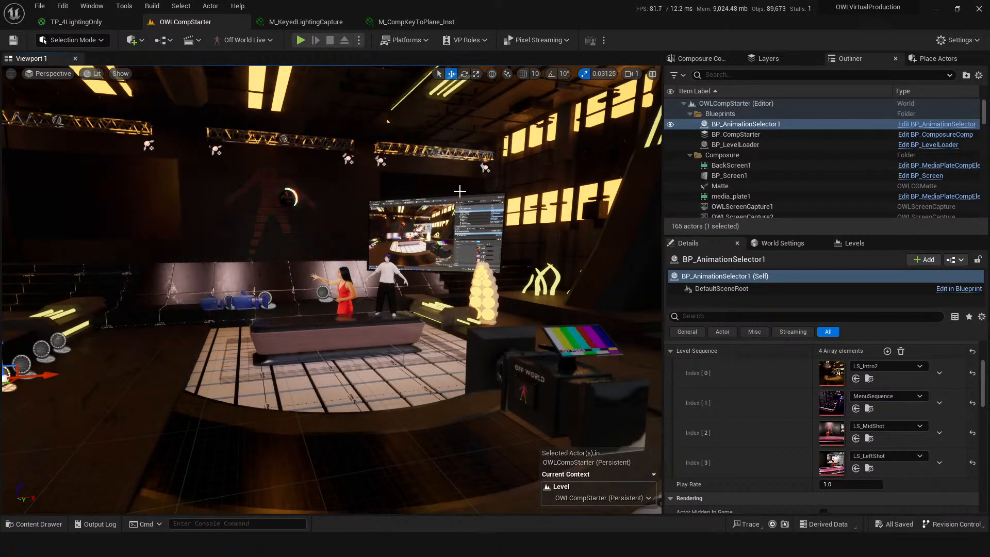
{"action": "right_click_drag", "start_coordinate": [390, 389], "coordinate": [389, 402]}
{"action": "scroll", "coordinate": [391, 389], "scroll_direction": "up", "scroll_amount": 2}
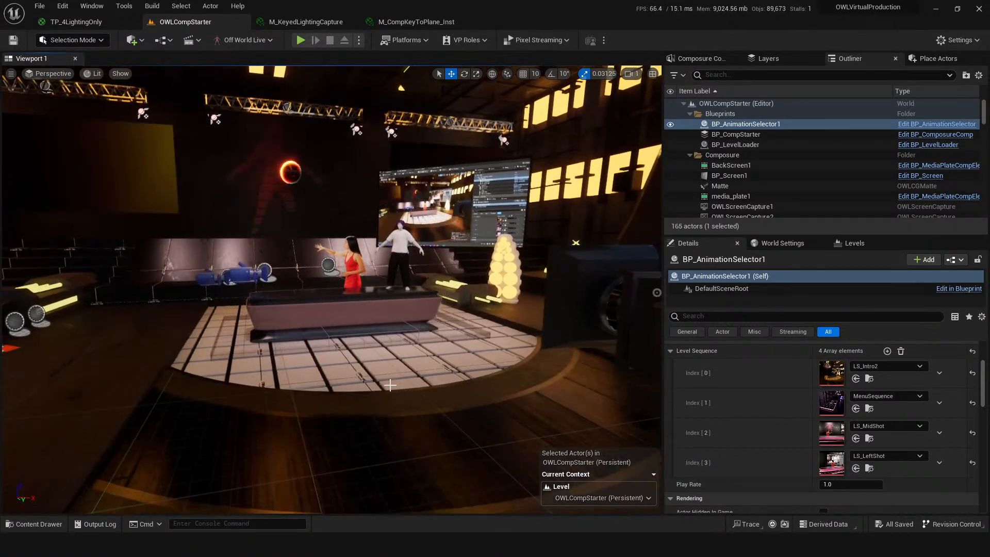
{"action": "mouse_move", "coordinate": [394, 356]}
{"action": "left_mouse_down"}
{"action": "mouse_move", "coordinate": [393, 386]}
{"action": "mouse_move", "coordinate": [383, 367]}
{"action": "left_mouse_up"}
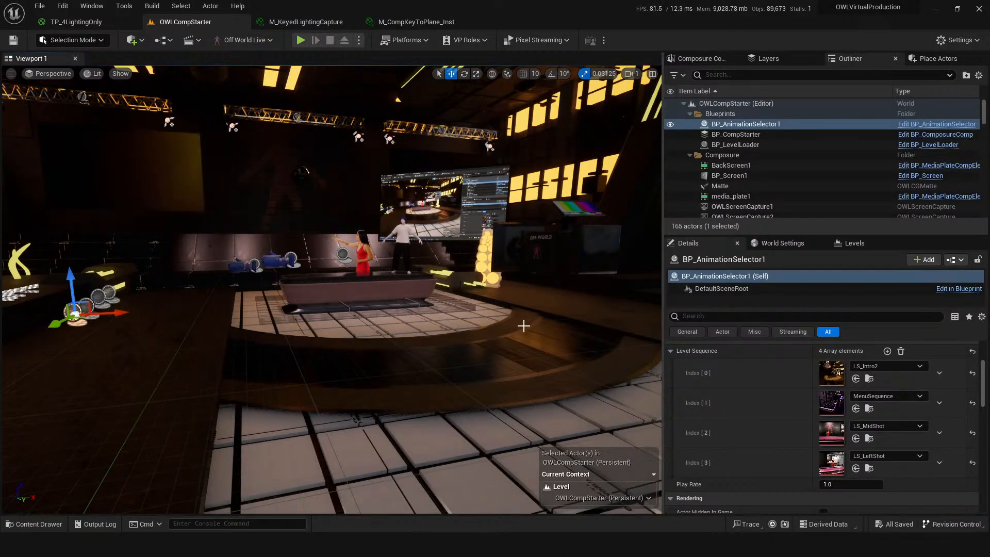
{"action": "scroll", "coordinate": [885, 413], "scroll_direction": "up", "scroll_amount": 2}
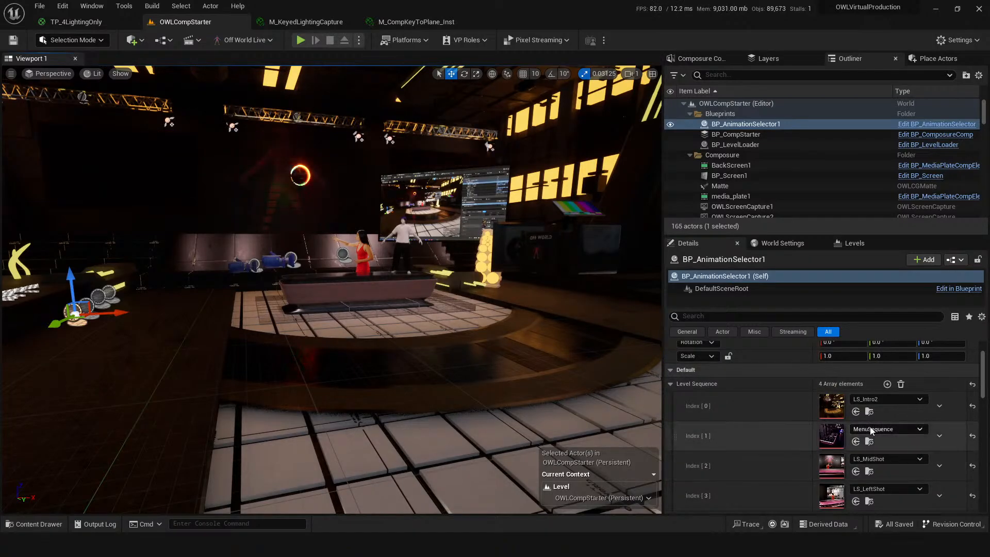
{"action": "scroll", "coordinate": [828, 453], "scroll_direction": "down", "scroll_amount": 1}
{"action": "right_click_drag", "start_coordinate": [282, 339], "coordinate": [242, 338]}
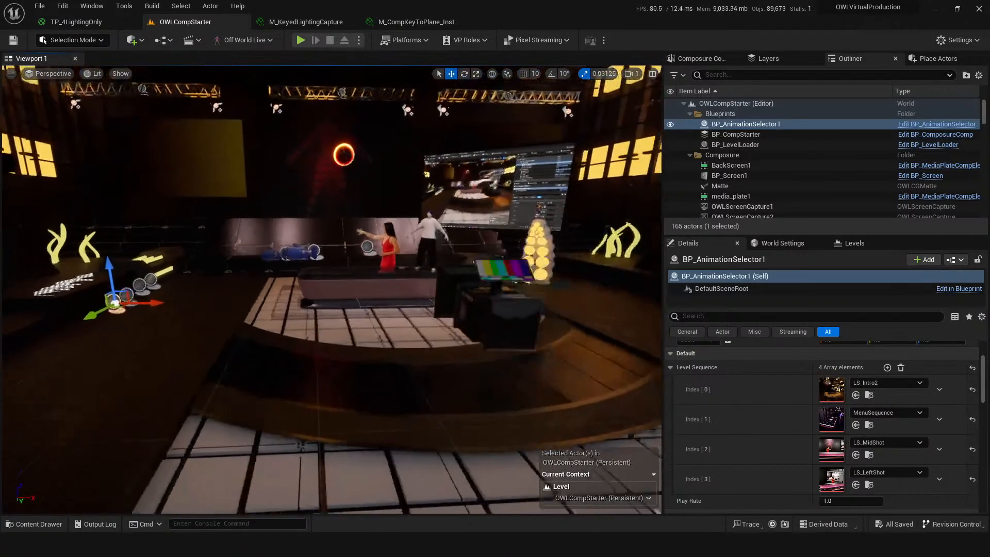
- Save the level, open its Level Blueprint, and examine the Level Select nodes for keys 1 to 4
{"action": "key", "text": "ctrl+s"}
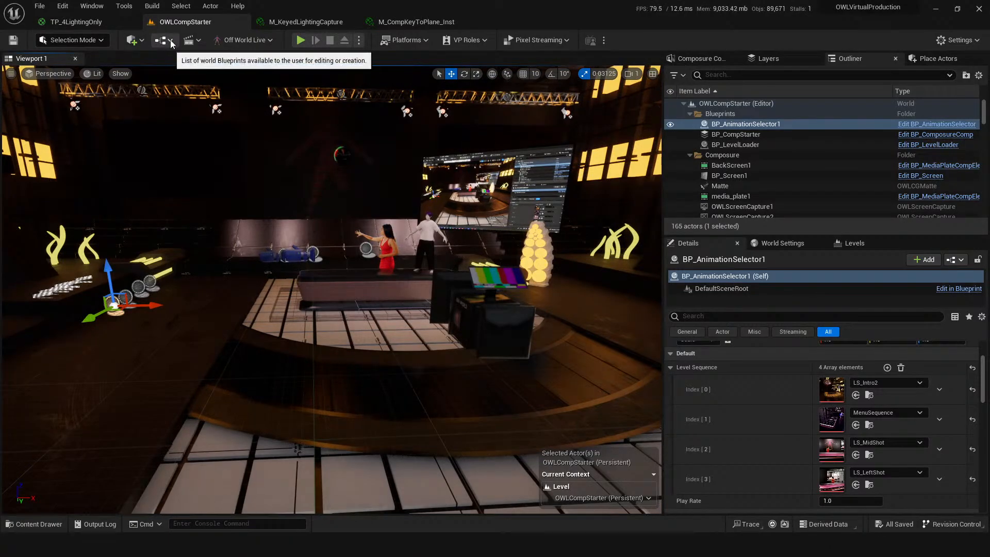
{"action": "left_click", "coordinate": [171, 41]}
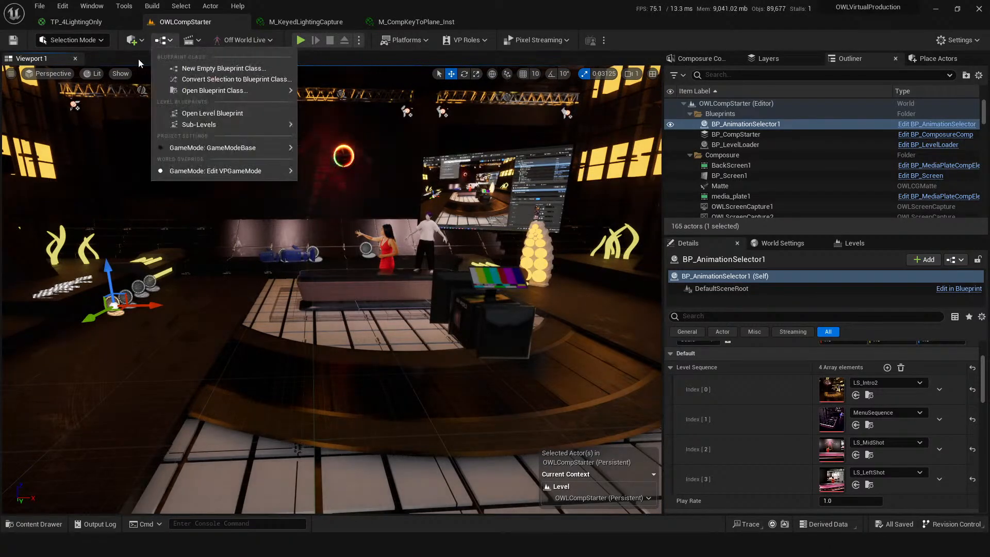
{"action": "left_click", "coordinate": [242, 116]}
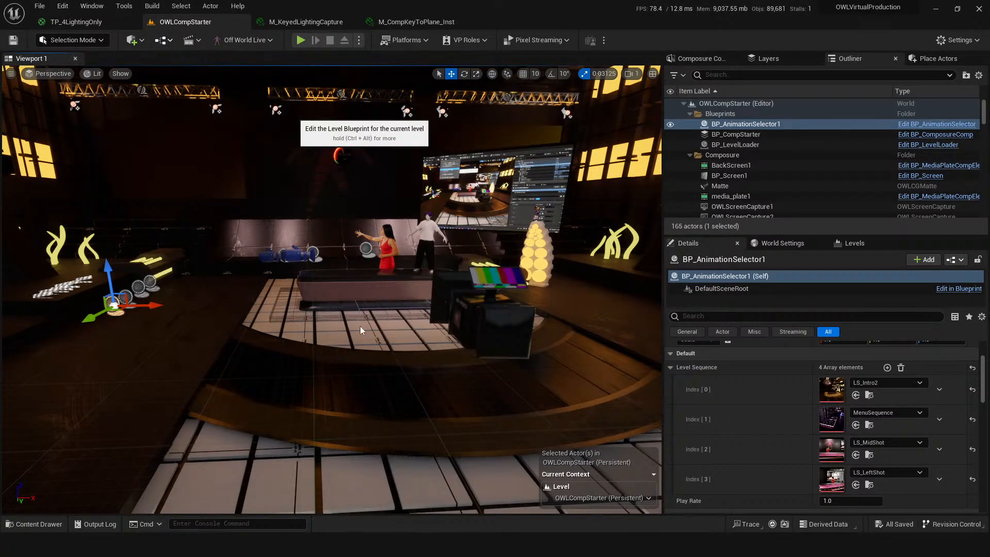
{"action": "scroll", "coordinate": [262, 172], "scroll_direction": "up", "scroll_amount": 3}
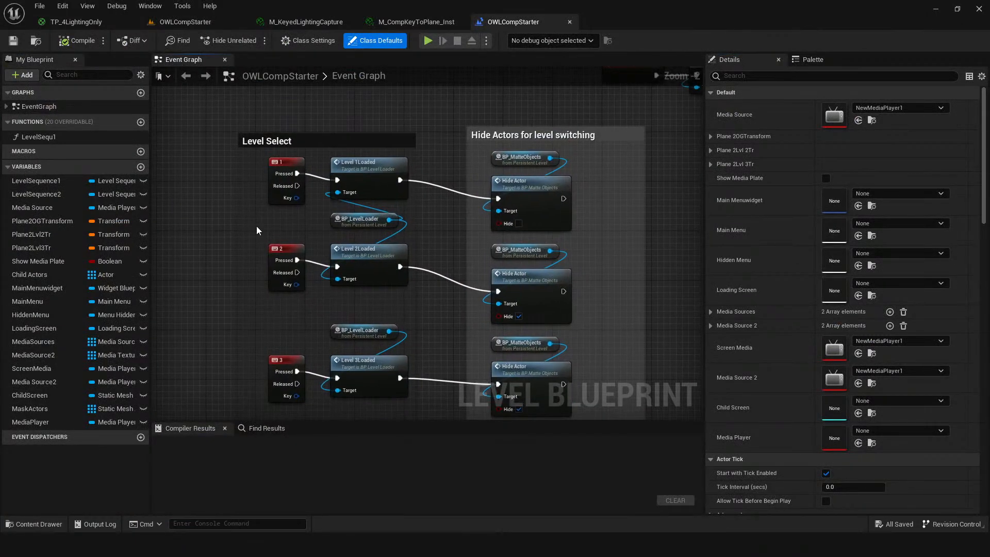
{"action": "right_click_drag", "start_coordinate": [267, 313], "coordinate": [274, 180]}
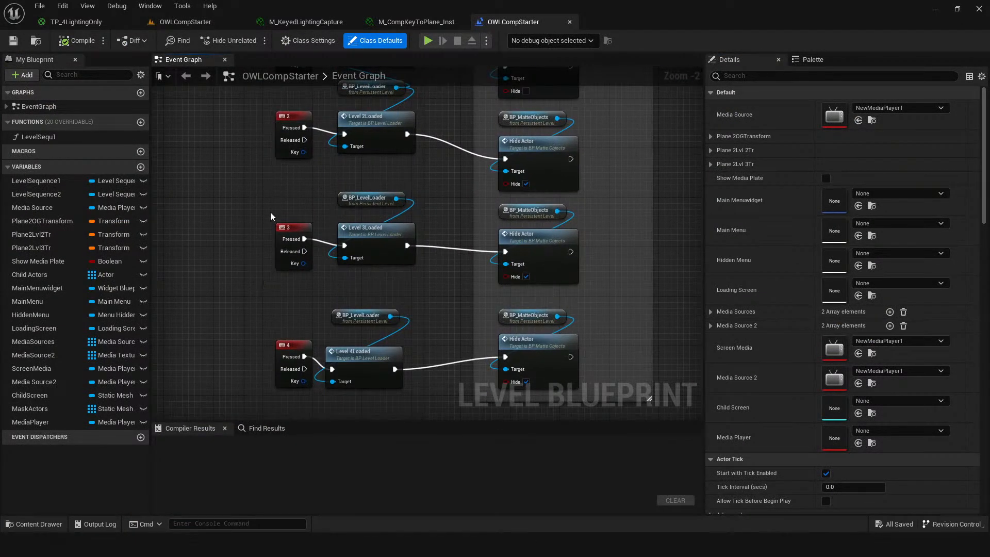
- Examine the AnimationSelect nodes for keys Q, W, E and R in the Level Blueprint
{"action": "scroll", "coordinate": [271, 255], "scroll_direction": "down", "scroll_amount": 3}
{"action": "right_click_drag", "start_coordinate": [549, 208], "coordinate": [400, 221]}
{"action": "scroll", "coordinate": [400, 220], "scroll_direction": "up", "scroll_amount": 2}
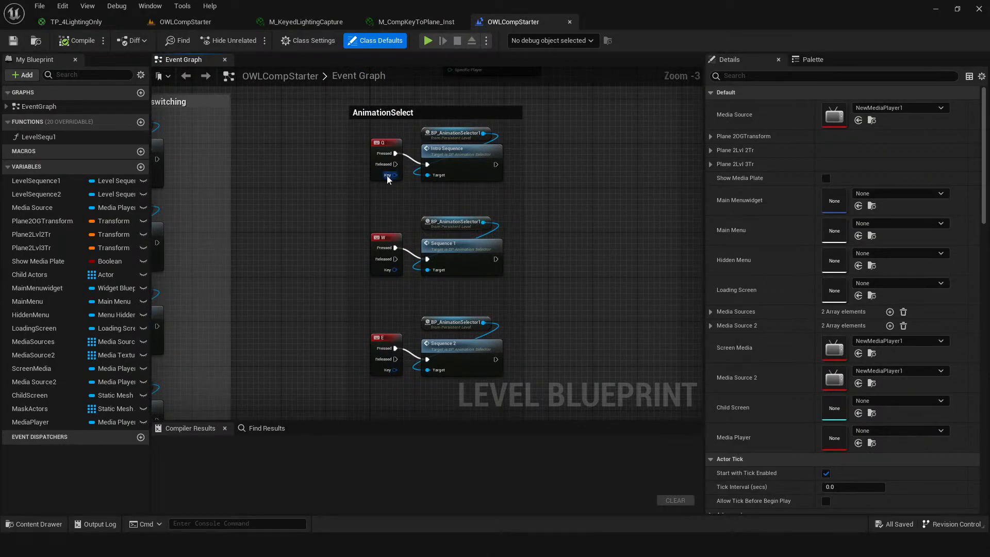
{"action": "right_click_drag", "start_coordinate": [388, 310], "coordinate": [352, 237]}
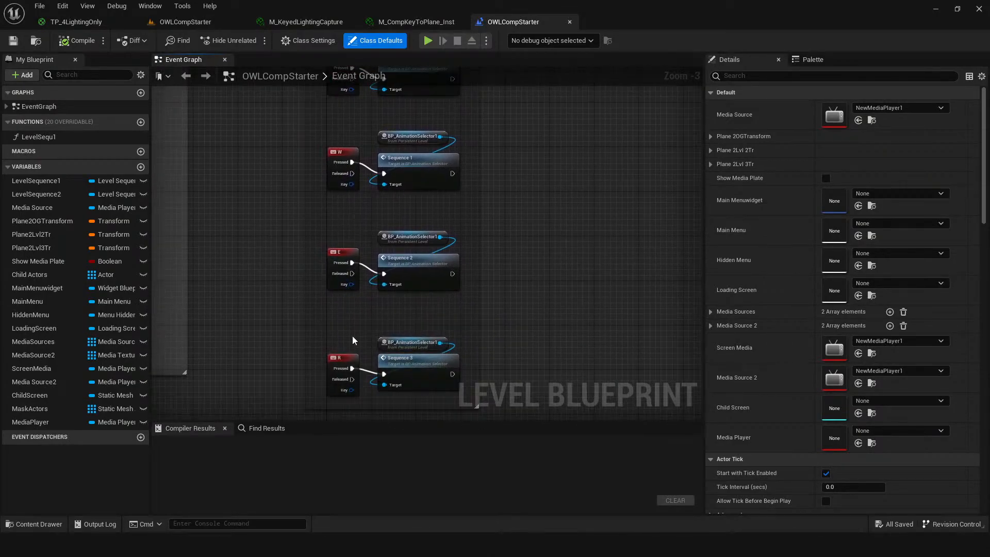
{"action": "right_click_drag", "start_coordinate": [360, 192], "coordinate": [346, 259]}
{"action": "scroll", "coordinate": [349, 204], "scroll_direction": "down", "scroll_amount": 1}
{"action": "right_click_drag", "start_coordinate": [350, 203], "coordinate": [333, 197]}
{"action": "right_click_drag", "start_coordinate": [305, 114], "coordinate": [333, 129]}
{"action": "right_click_drag", "start_coordinate": [503, 237], "coordinate": [424, 212]}
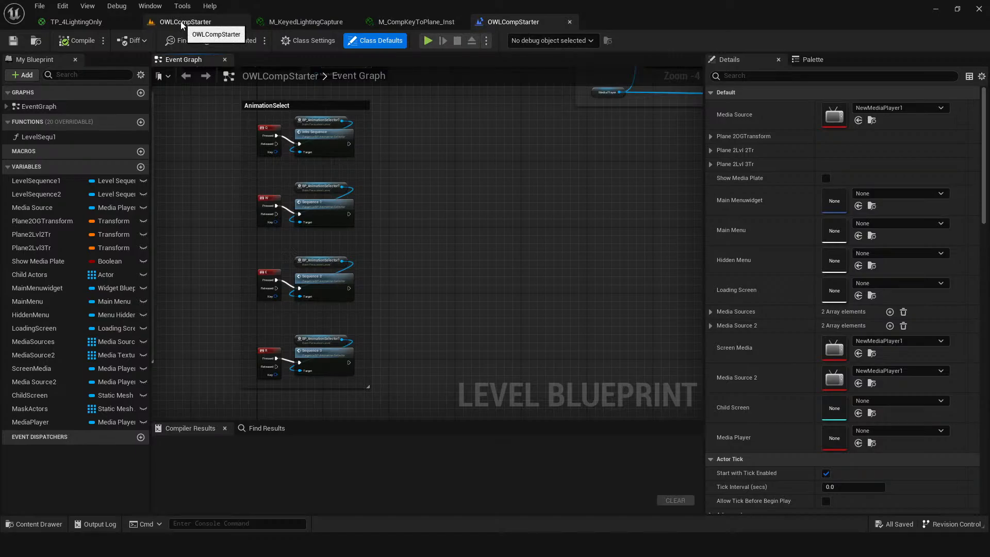
- Open the Intro Sequence event in BP_AnimationSelector and examine its node chain alongside the Level Blueprint call
{"action": "scroll", "coordinate": [399, 212], "scroll_direction": "up", "scroll_amount": 2}
{"action": "double_click", "coordinate": [361, 195]}
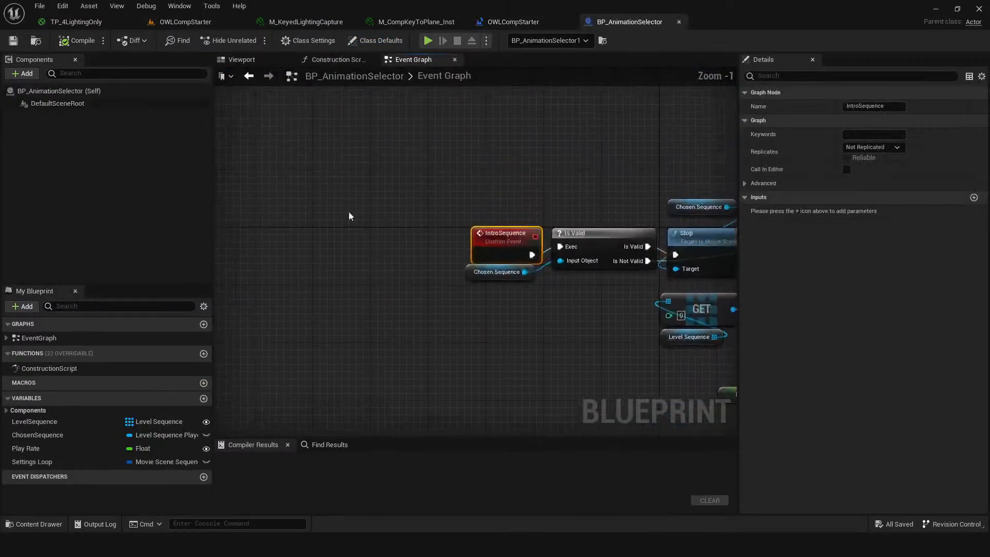
{"action": "left_click", "coordinate": [528, 23]}
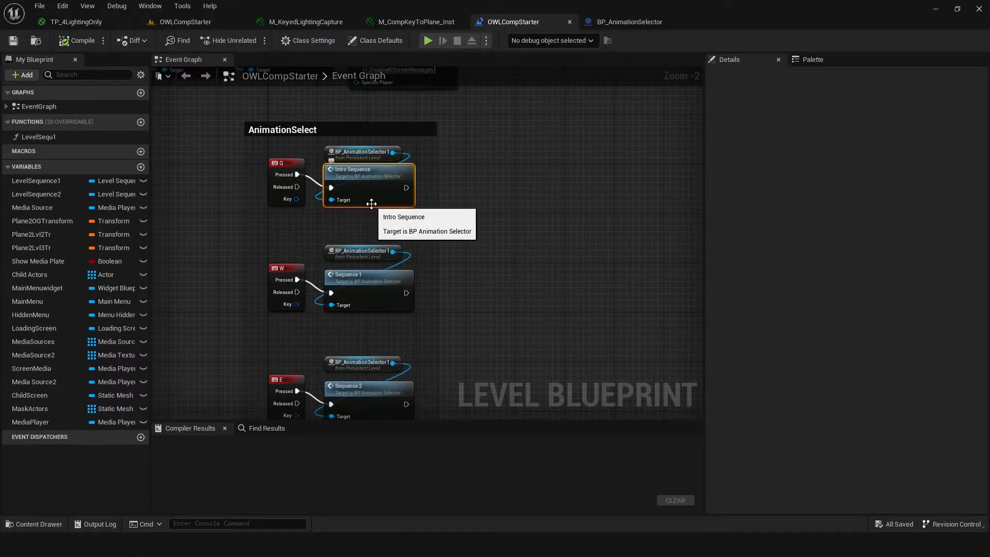
{"action": "left_click", "coordinate": [625, 22]}
{"action": "scroll", "coordinate": [393, 309], "scroll_direction": "down", "scroll_amount": 3}
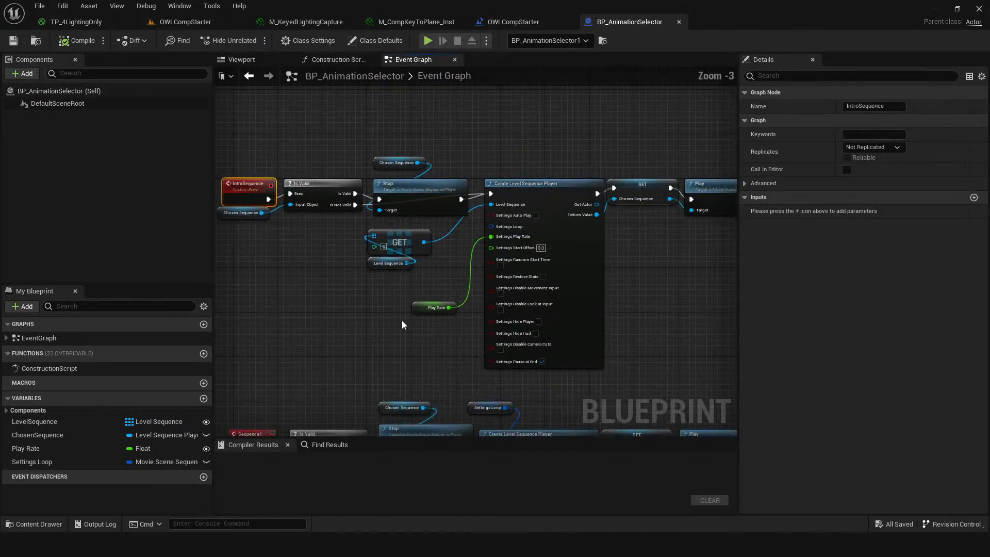
{"action": "scroll", "coordinate": [320, 336], "scroll_direction": "down", "scroll_amount": 2}
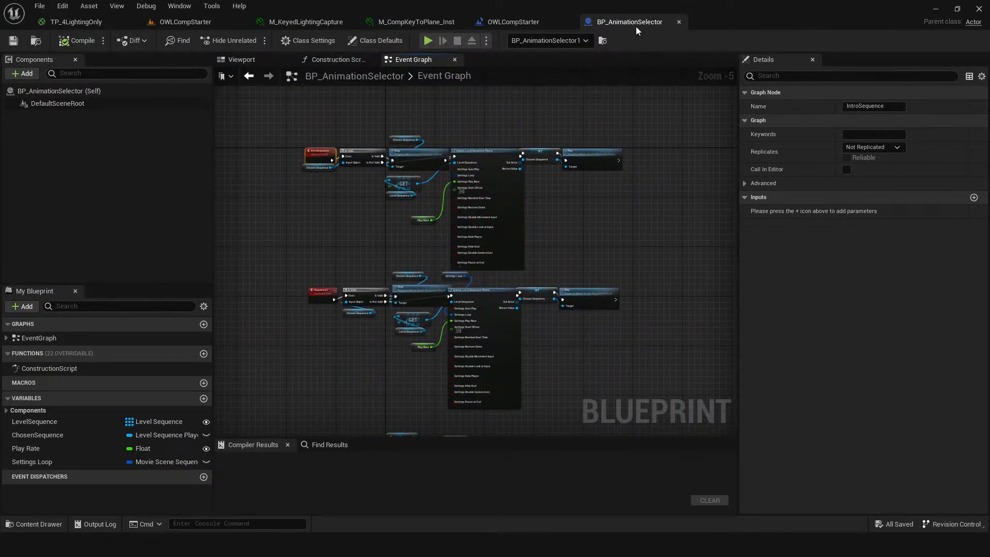
- Check the level sequences assigned to BP_AnimationSelector1 and examine the Sequence1 event and the chain below it
{"action": "left_click", "coordinate": [186, 22]}
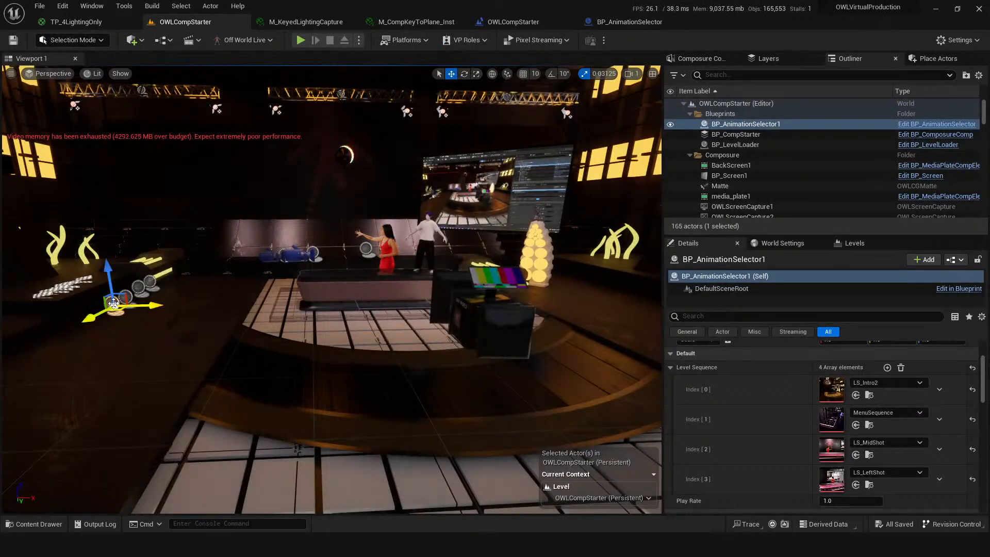
{"action": "left_click", "coordinate": [630, 21]}
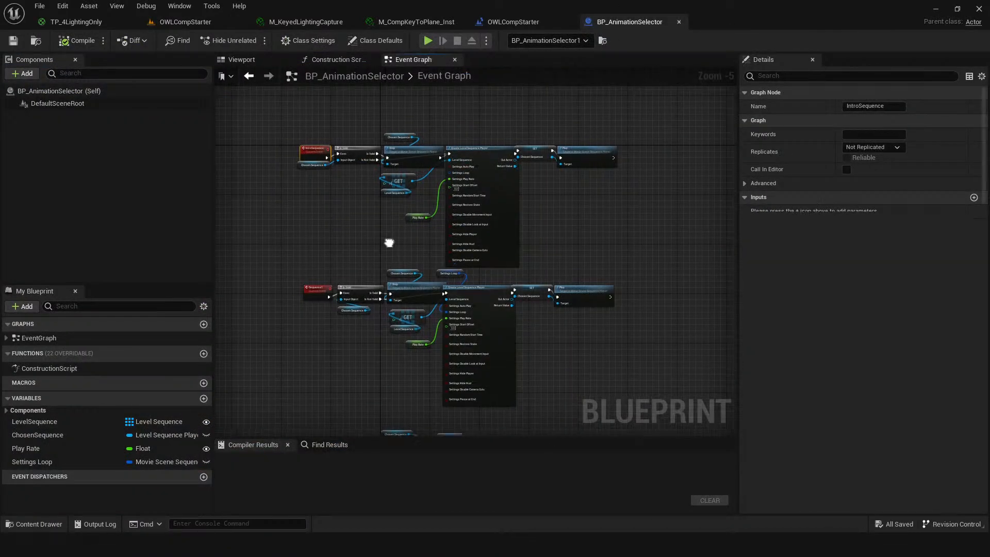
{"action": "scroll", "coordinate": [366, 214], "scroll_direction": "up", "scroll_amount": 2}
{"action": "right_click_drag", "start_coordinate": [403, 318], "coordinate": [398, 221]}
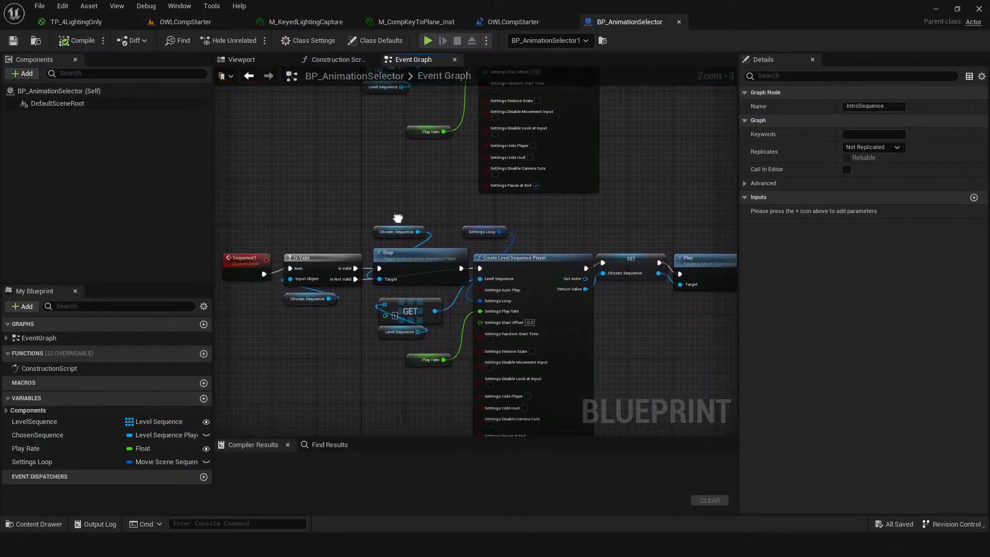
{"action": "right_click_drag", "start_coordinate": [367, 392], "coordinate": [360, 328]}
{"action": "scroll", "coordinate": [360, 324], "scroll_direction": "down", "scroll_amount": 2}
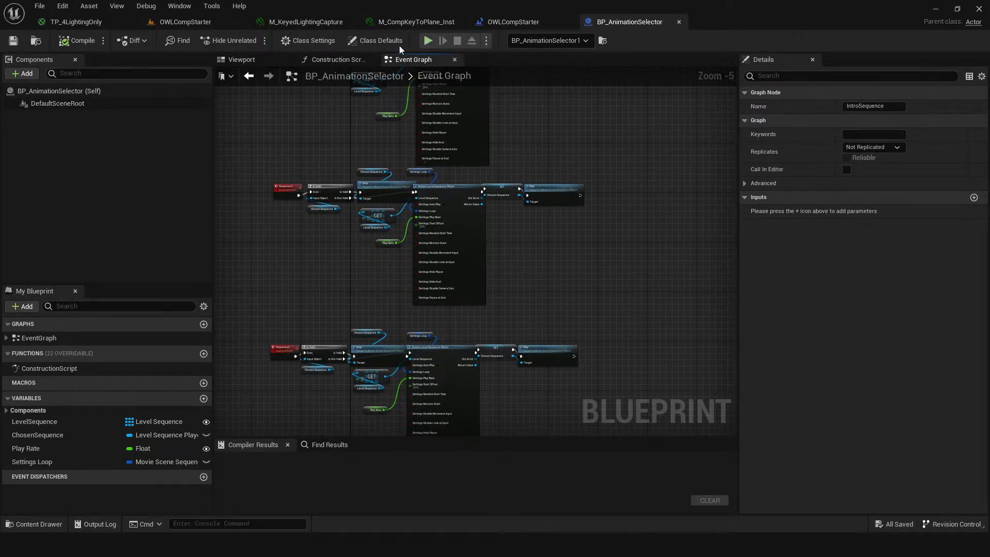
- Return to the OWLCompStarter level, reframe the view around the stage and desk, and save the level
{"action": "left_click", "coordinate": [185, 22]}
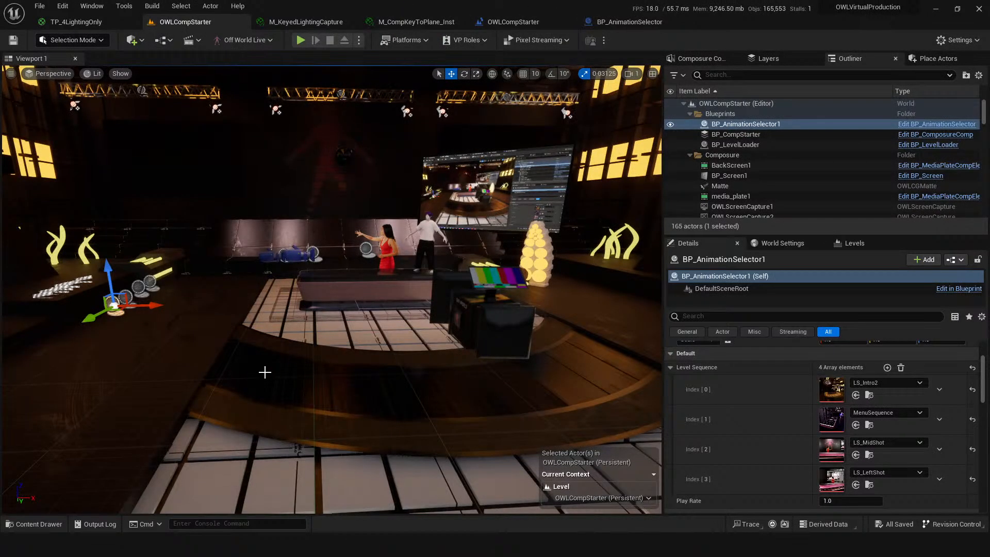
{"action": "left_click_drag", "start_coordinate": [219, 364], "coordinate": [205, 330]}
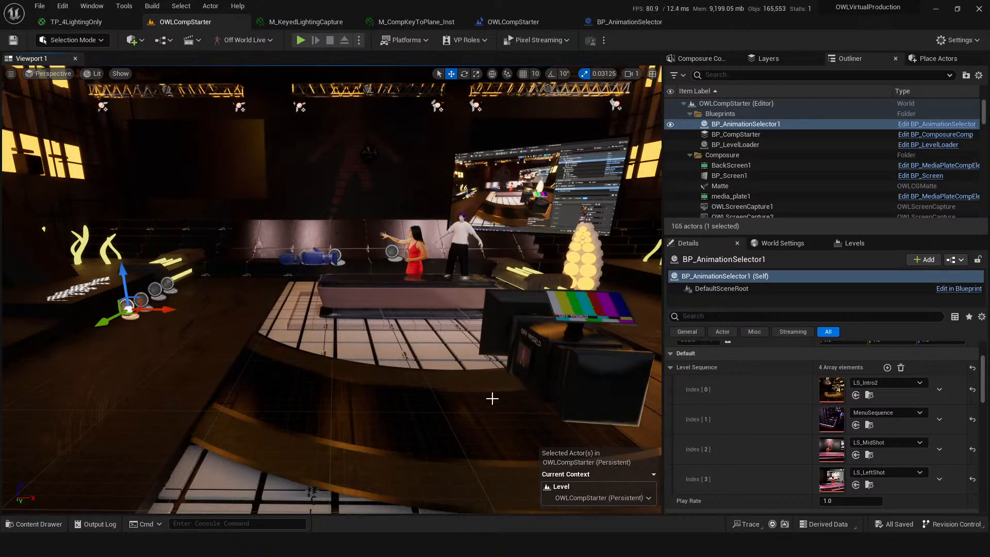
{"action": "left_click_drag", "start_coordinate": [492, 398], "coordinate": [536, 392]}
{"action": "middle_click_drag", "start_coordinate": [464, 344], "coordinate": [424, 329]}
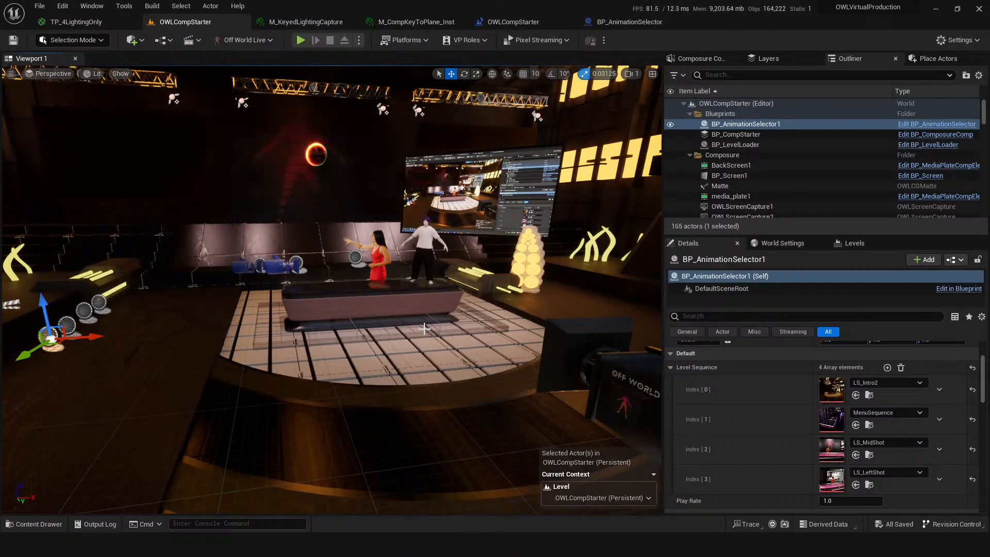
{"action": "left_click_drag", "start_coordinate": [410, 350], "coordinate": [428, 330]}
{"action": "key", "text": "ctrl+s"}
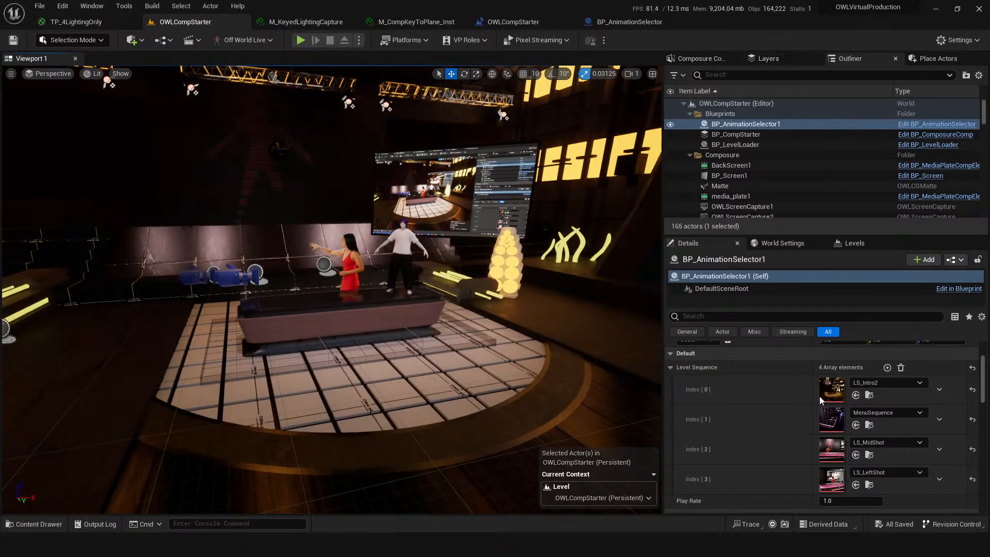
- Review the list of sublevels and return to the details of BP_AnimationSelector1
{"action": "left_click", "coordinate": [857, 244]}
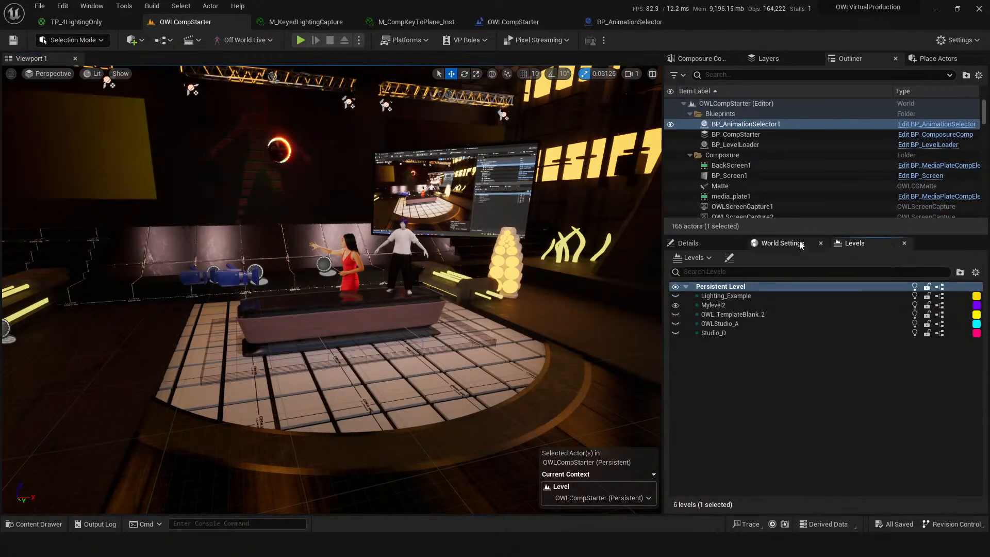
{"action": "left_click", "coordinate": [790, 243]}
{"action": "left_click", "coordinate": [688, 243]}
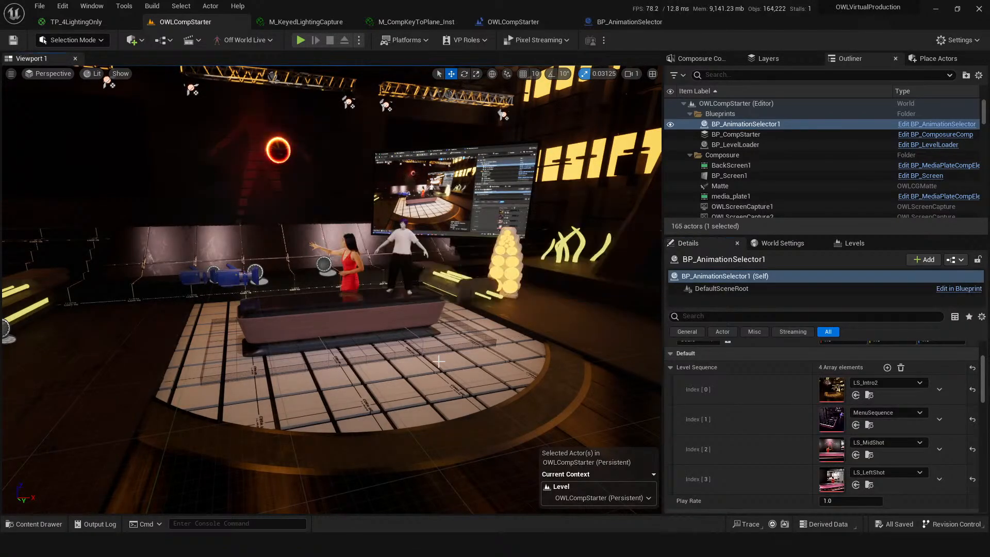
- Inspect the studio desk and stage from several distances and show the BP_CompStarter compositing elements
{"action": "right_click_drag", "start_coordinate": [416, 380], "coordinate": [430, 429]}
{"action": "left_click_drag", "start_coordinate": [431, 430], "coordinate": [429, 418]}
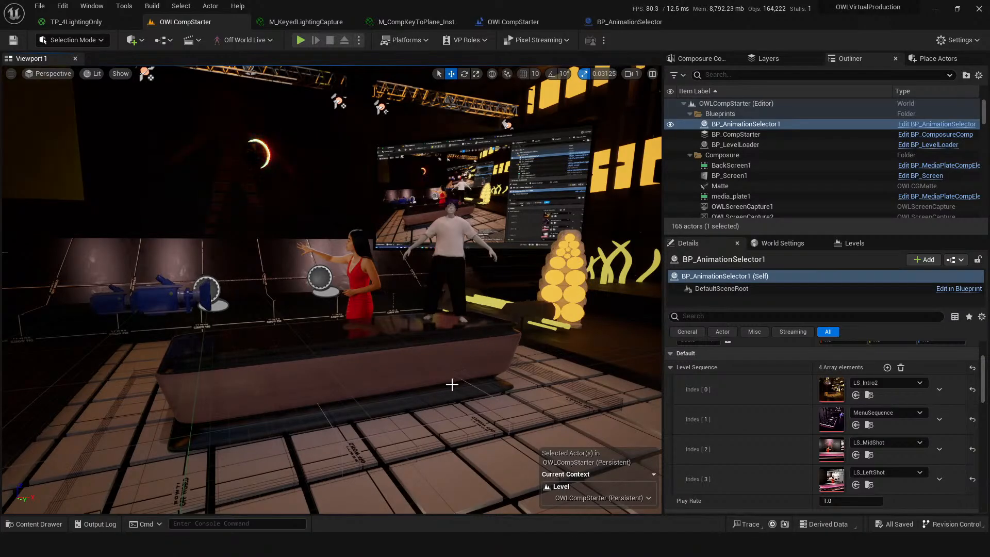
{"action": "left_click_drag", "start_coordinate": [436, 328], "coordinate": [443, 370]}
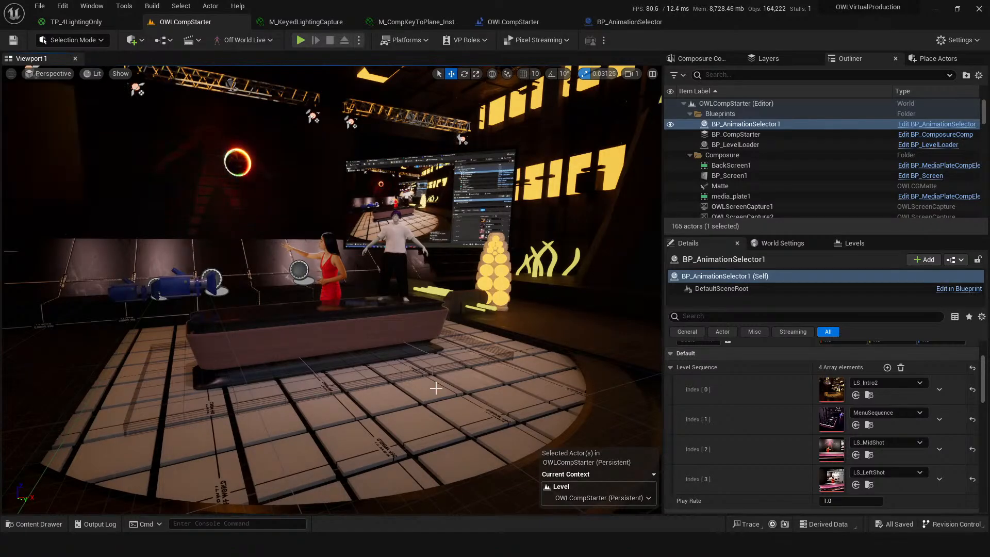
{"action": "left_click_drag", "start_coordinate": [440, 404], "coordinate": [412, 357]}
{"action": "left_click_drag", "start_coordinate": [426, 391], "coordinate": [419, 380]}
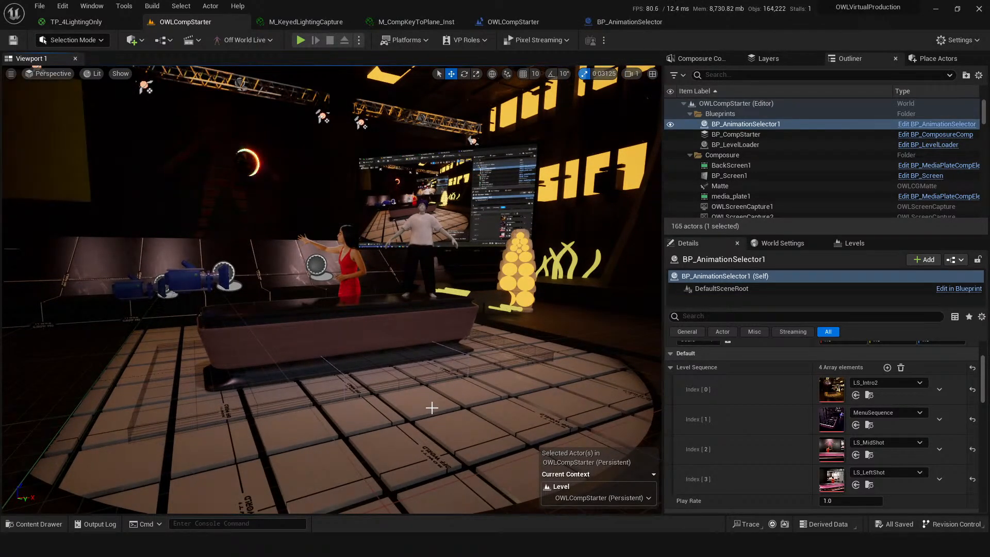
{"action": "left_click_drag", "start_coordinate": [428, 421], "coordinate": [428, 466]}
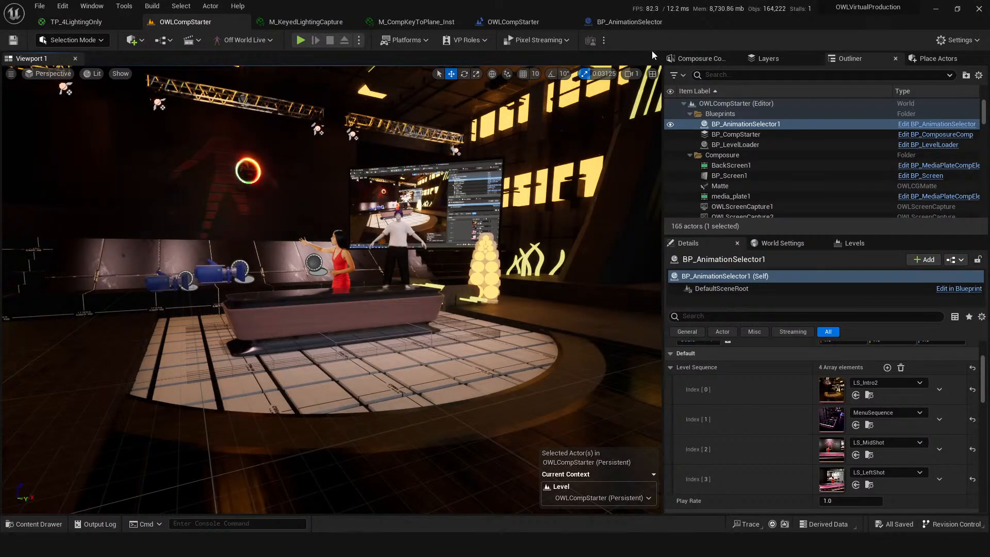
{"action": "left_click", "coordinate": [685, 60]}
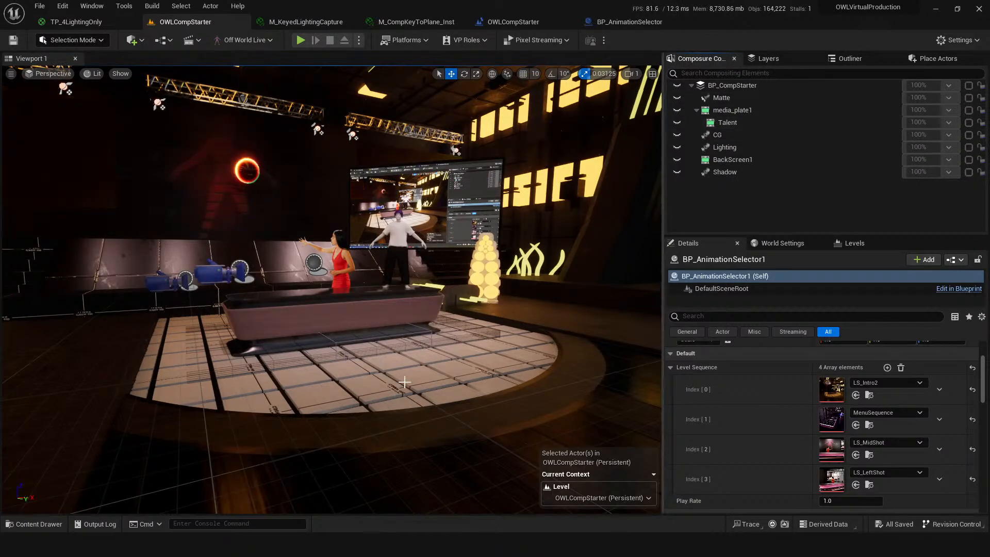
{"action": "mouse_move", "coordinate": [405, 382]}
{"action": "right_mouse_down"}
{"action": "mouse_move", "coordinate": [404, 393]}
{"action": "mouse_move", "coordinate": [464, 361]}
{"action": "mouse_move", "coordinate": [557, 237]}
{"action": "mouse_move", "coordinate": [400, 371]}
{"action": "mouse_move", "coordinate": [454, 314]}
{"action": "mouse_move", "coordinate": [401, 370]}
{"action": "right_mouse_up"}
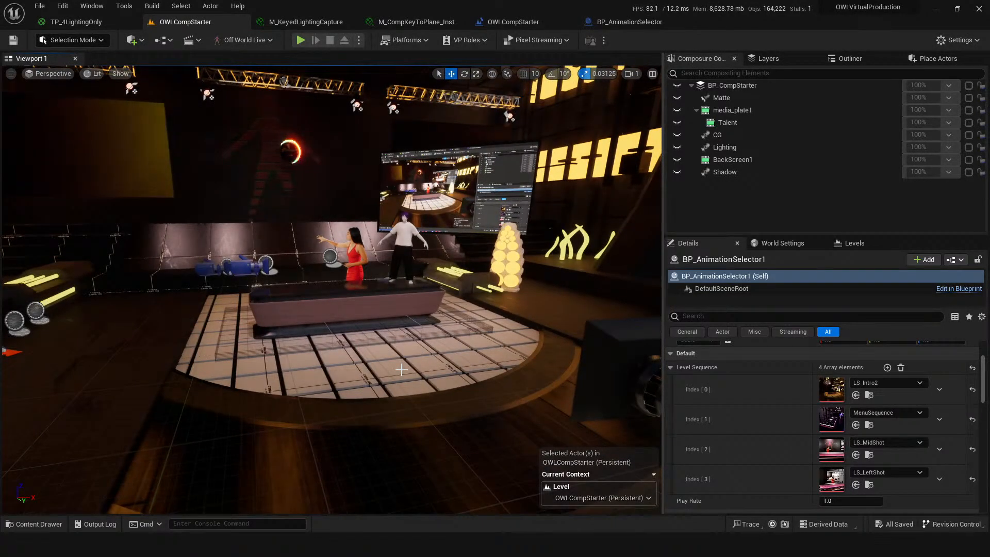